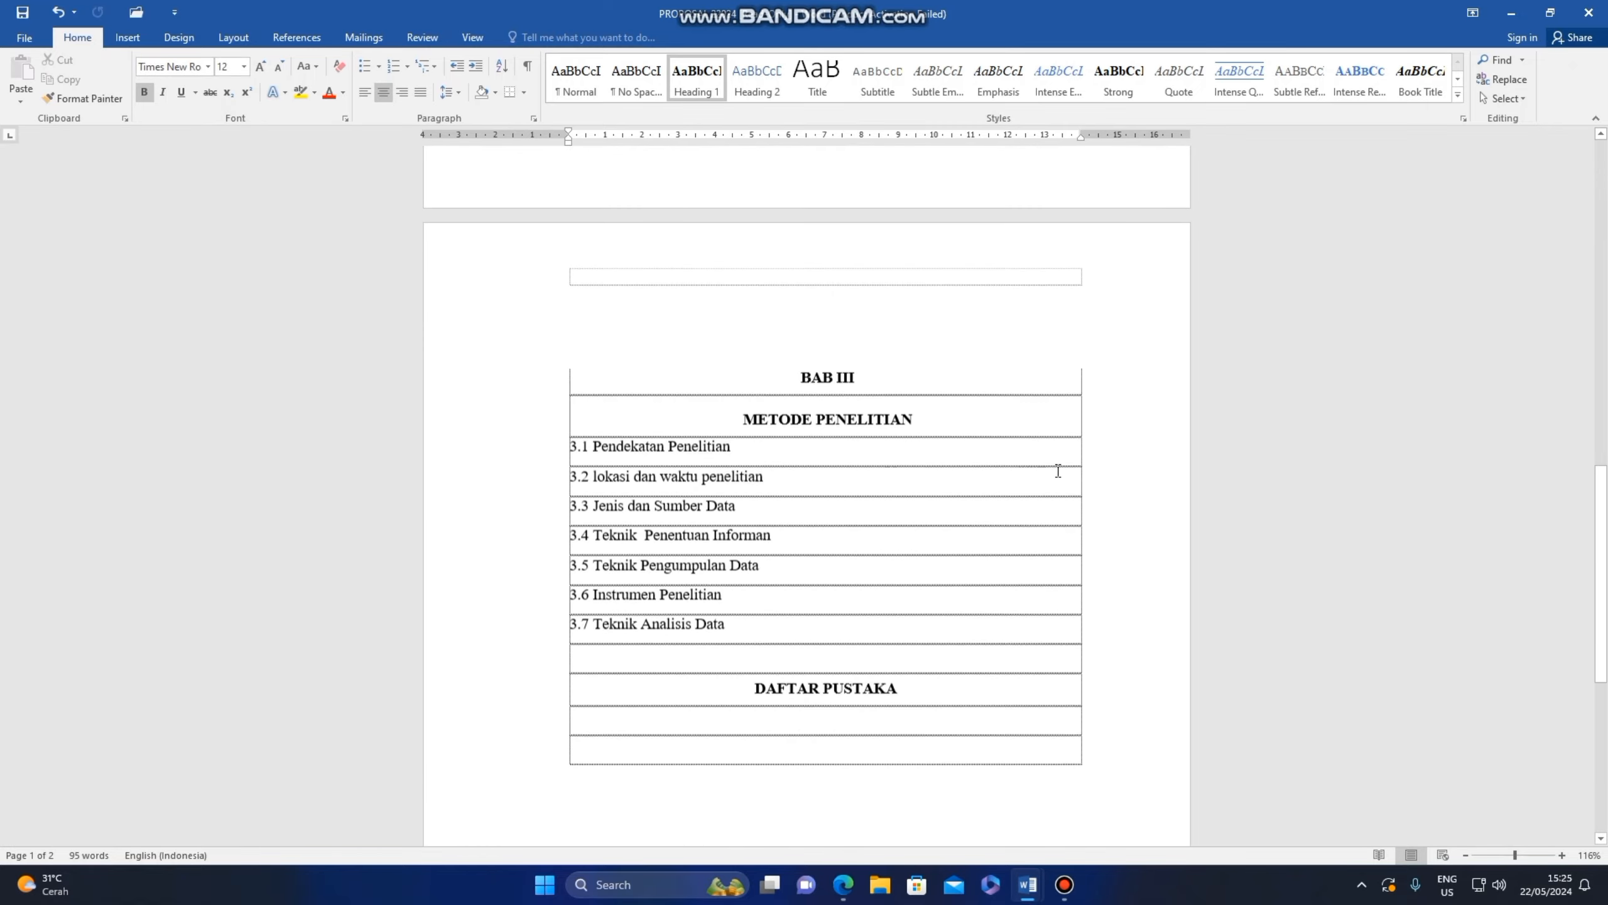
# Step: Apply the last custom page margins to the document: 4 cm top and left, 3 cm bottom and right
pyautogui.scroll(-3, 1057, 471)
pyautogui.scroll(18, 842, 538)
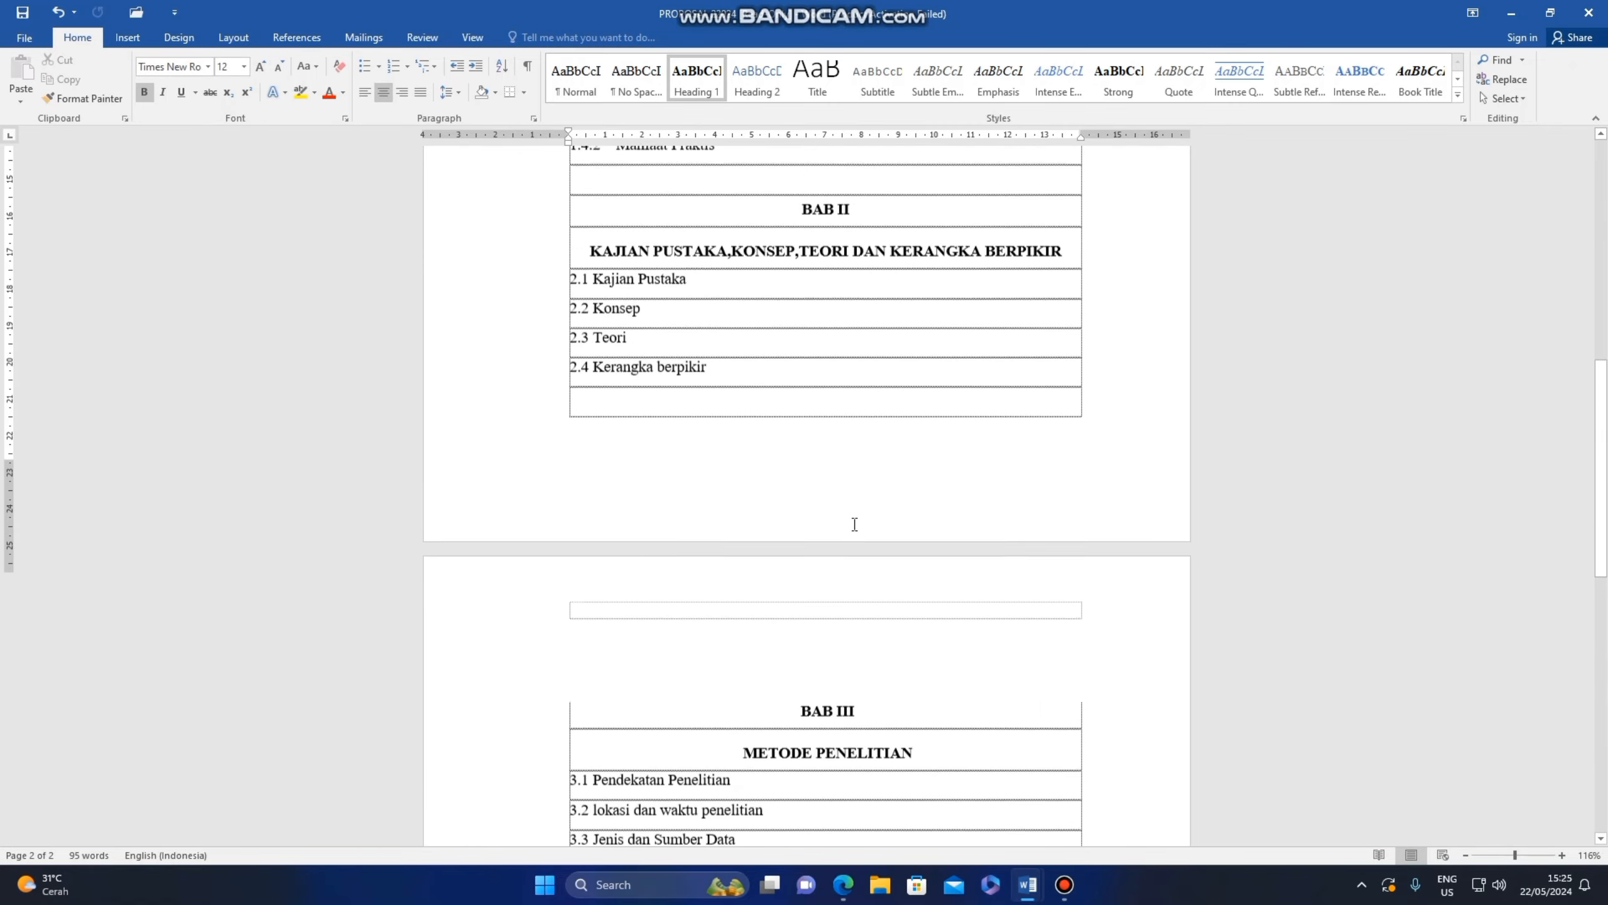
pyautogui.scroll(2, 857, 523)
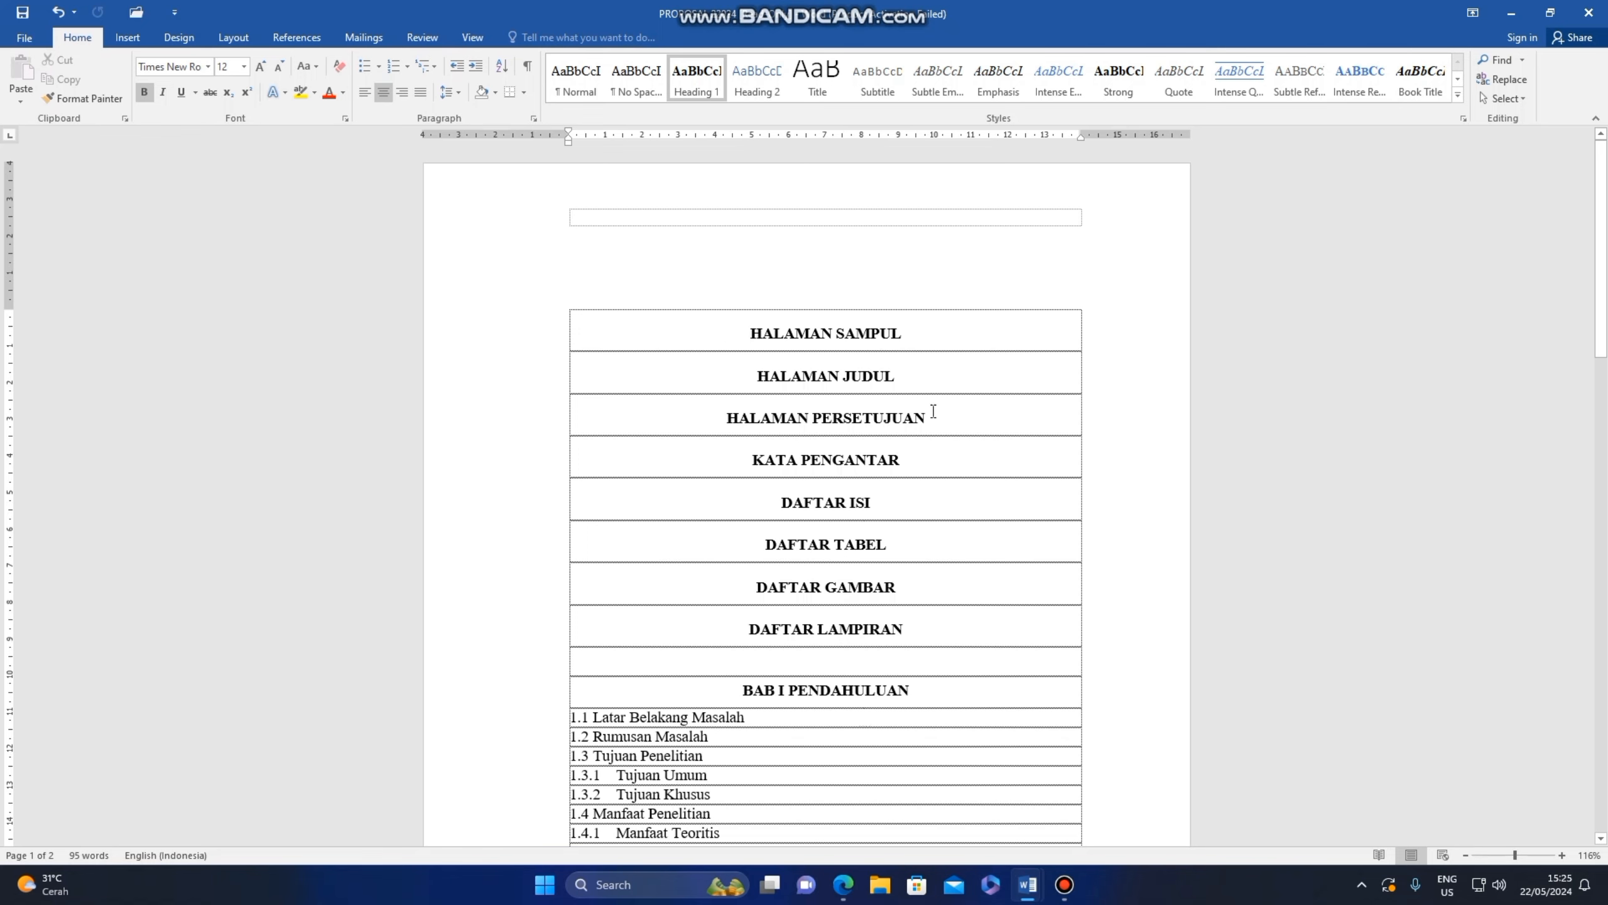
pyautogui.scroll(-10, 937, 445)
pyautogui.scroll(10, 898, 496)
pyautogui.click(244, 38)
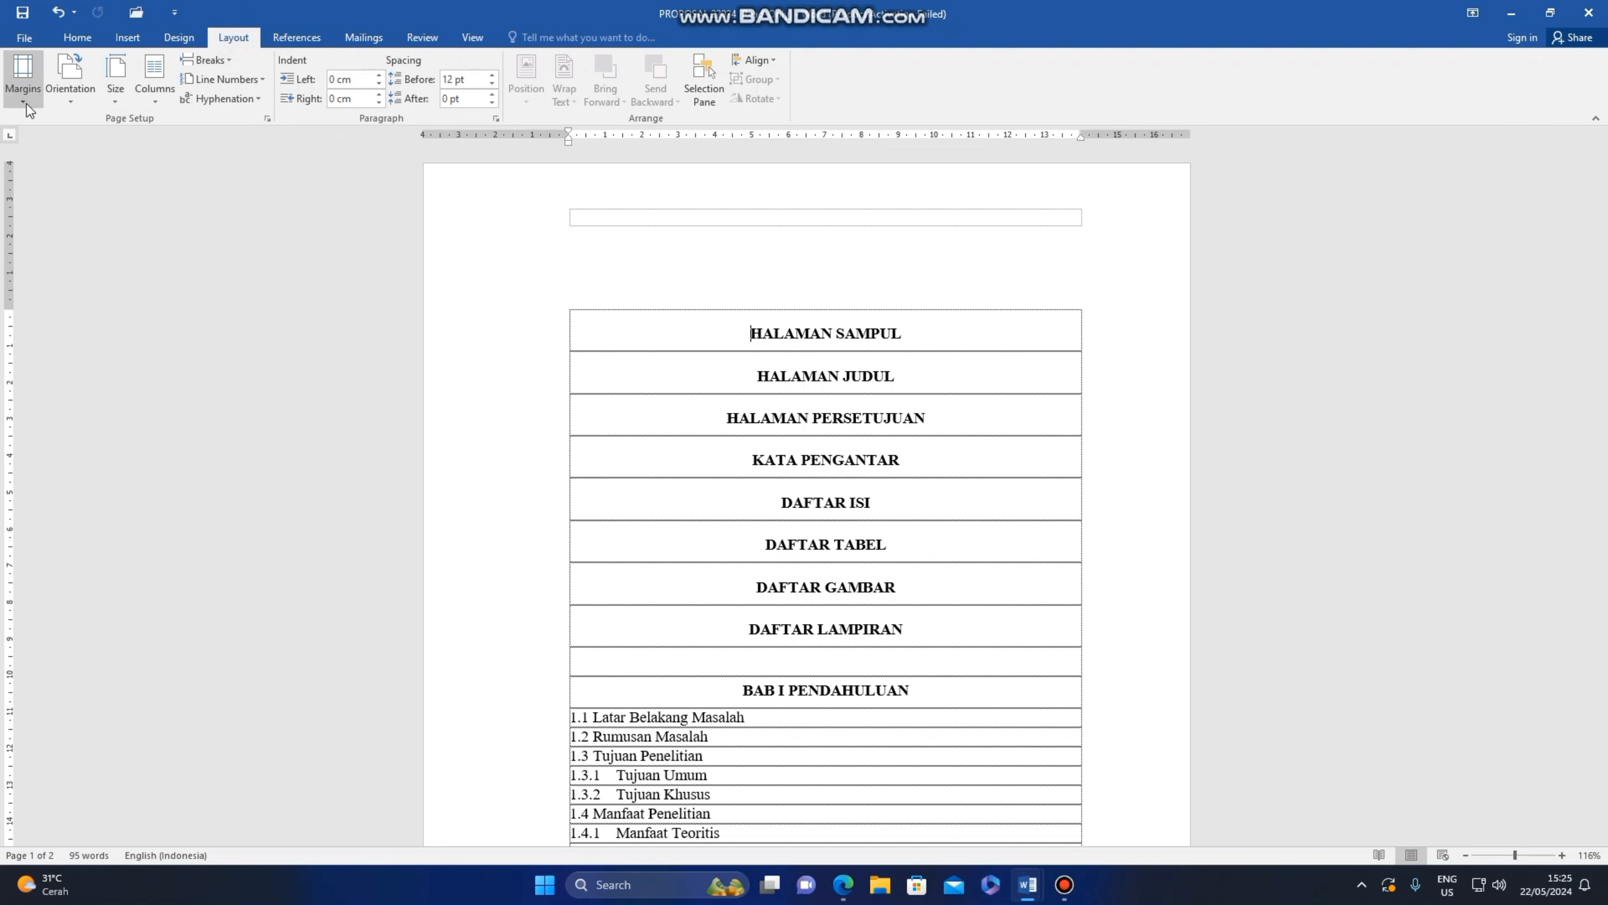
pyautogui.click(20, 79)
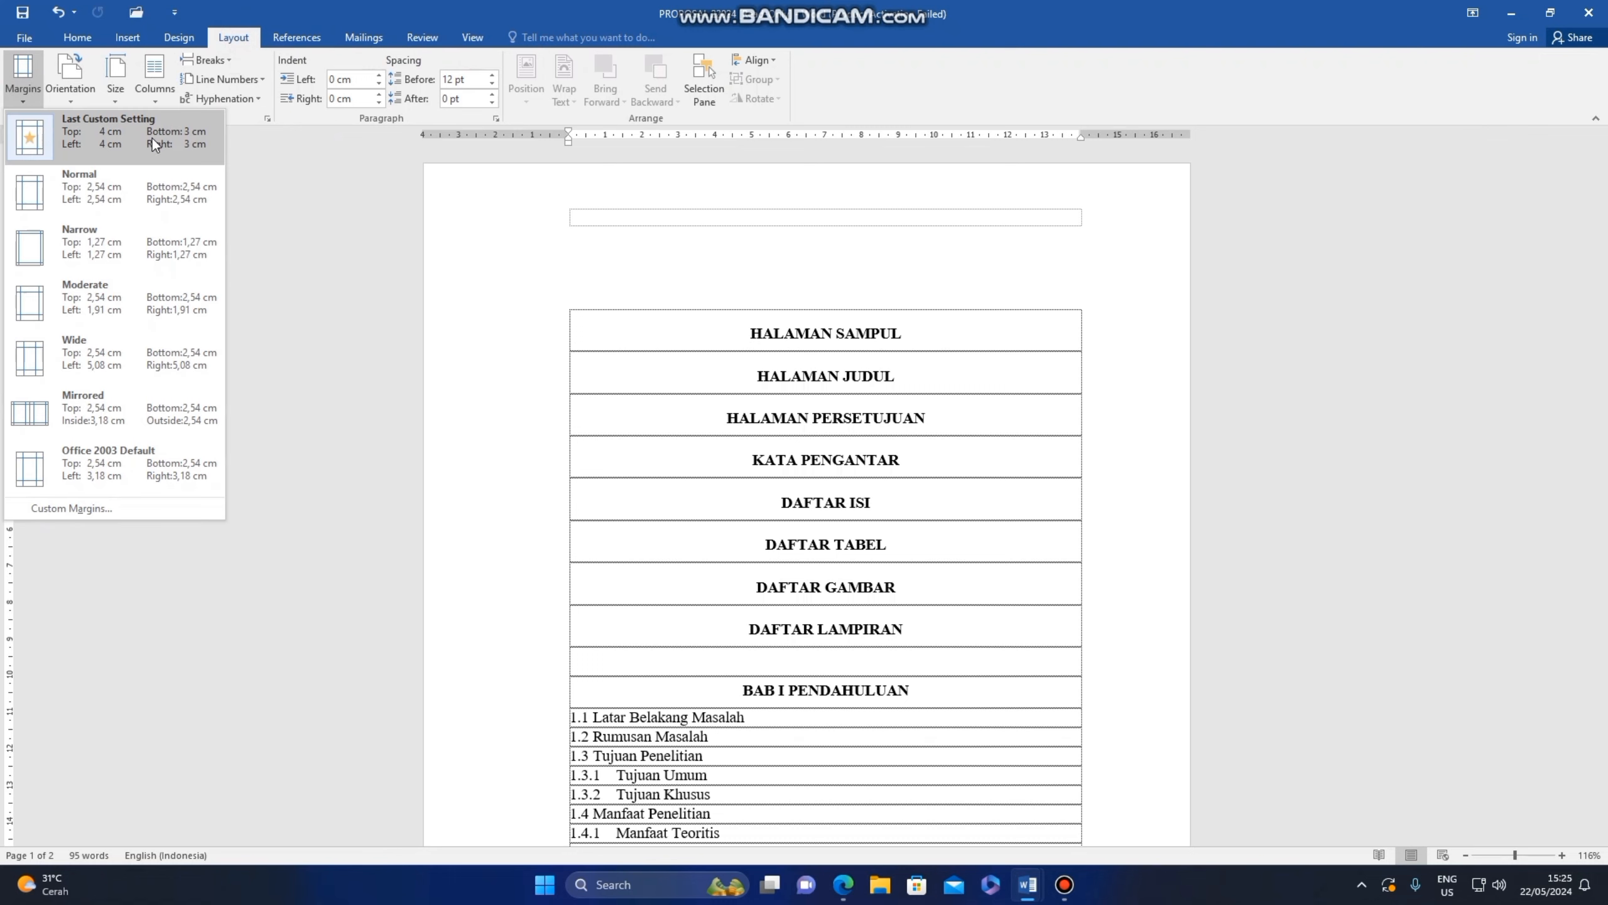
pyautogui.click(171, 139)
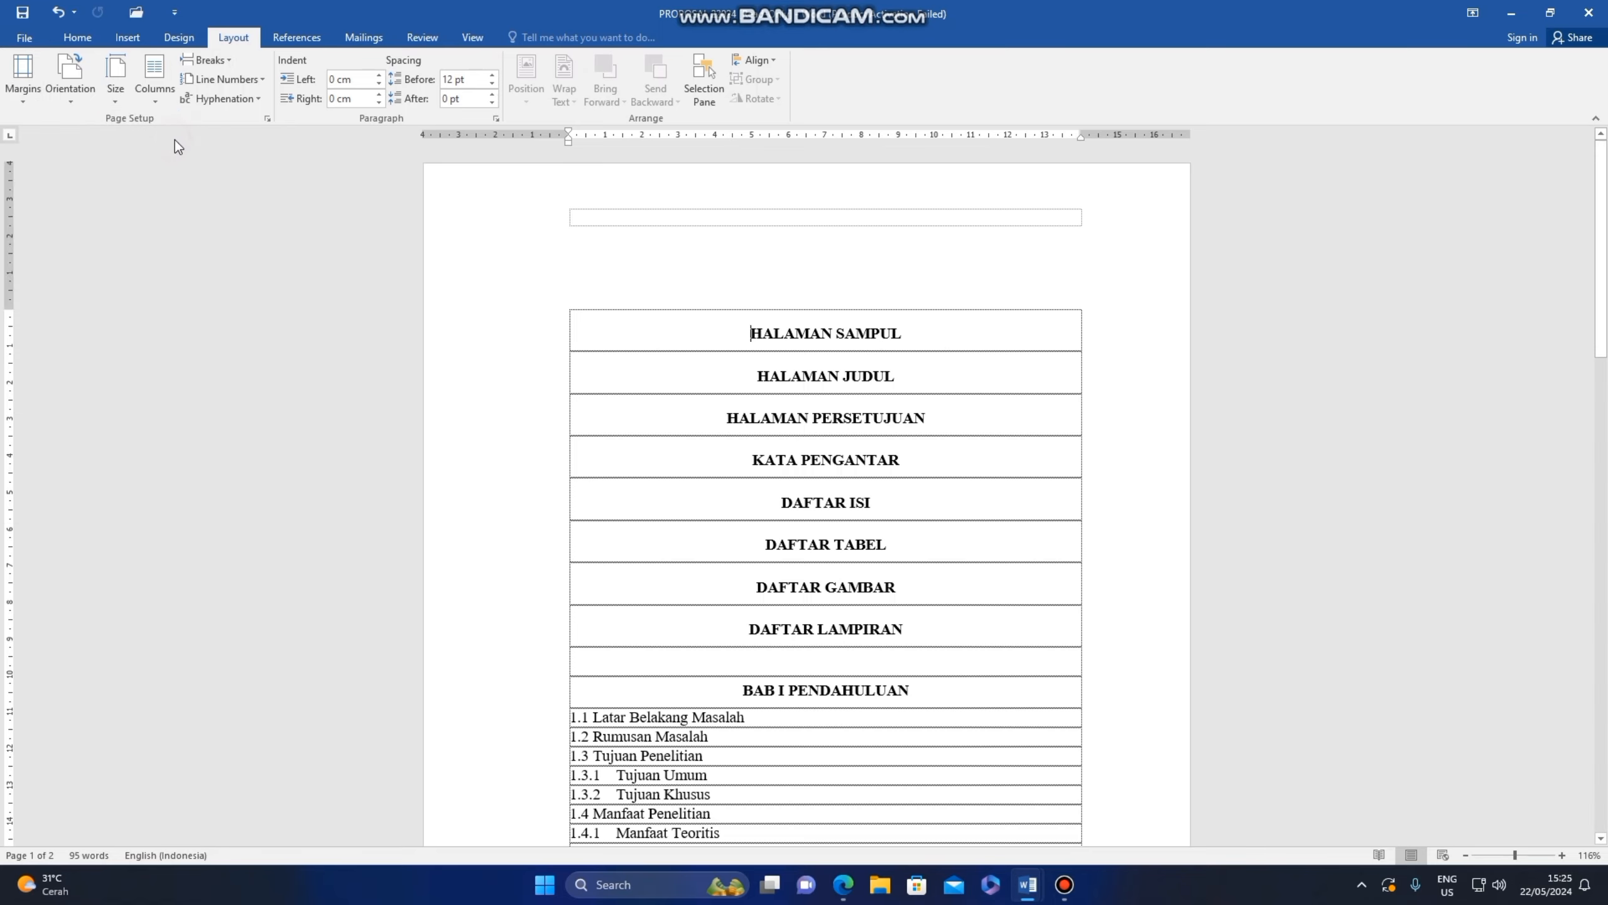
pyautogui.scroll(-15, 692, 268)
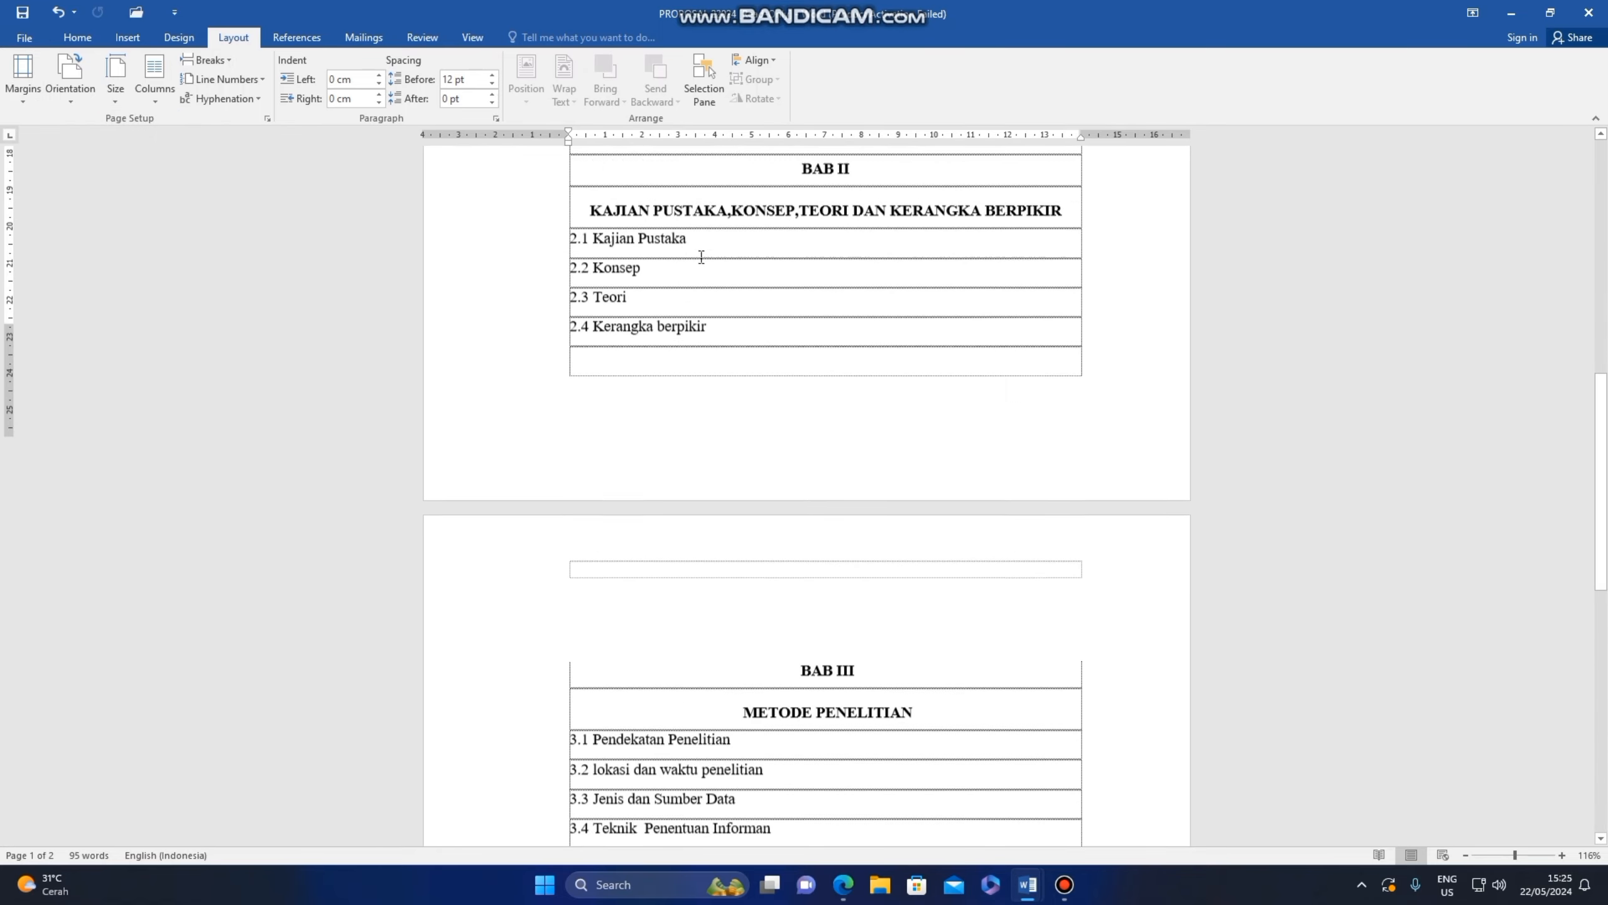
pyautogui.scroll(15, 915, 510)
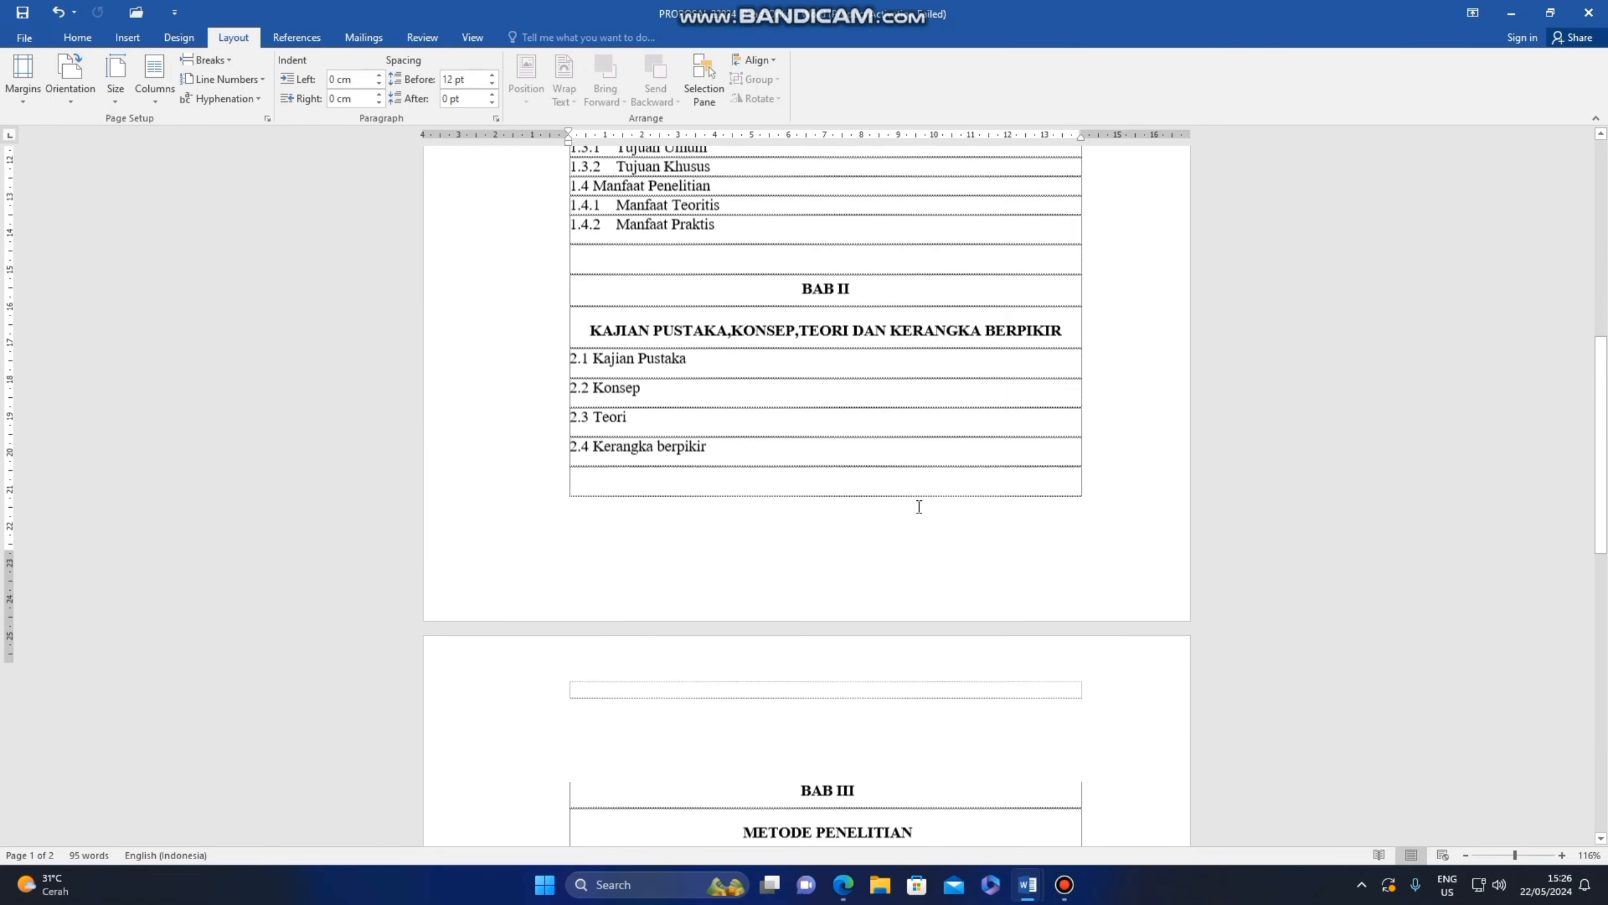
pyautogui.click(26, 89)
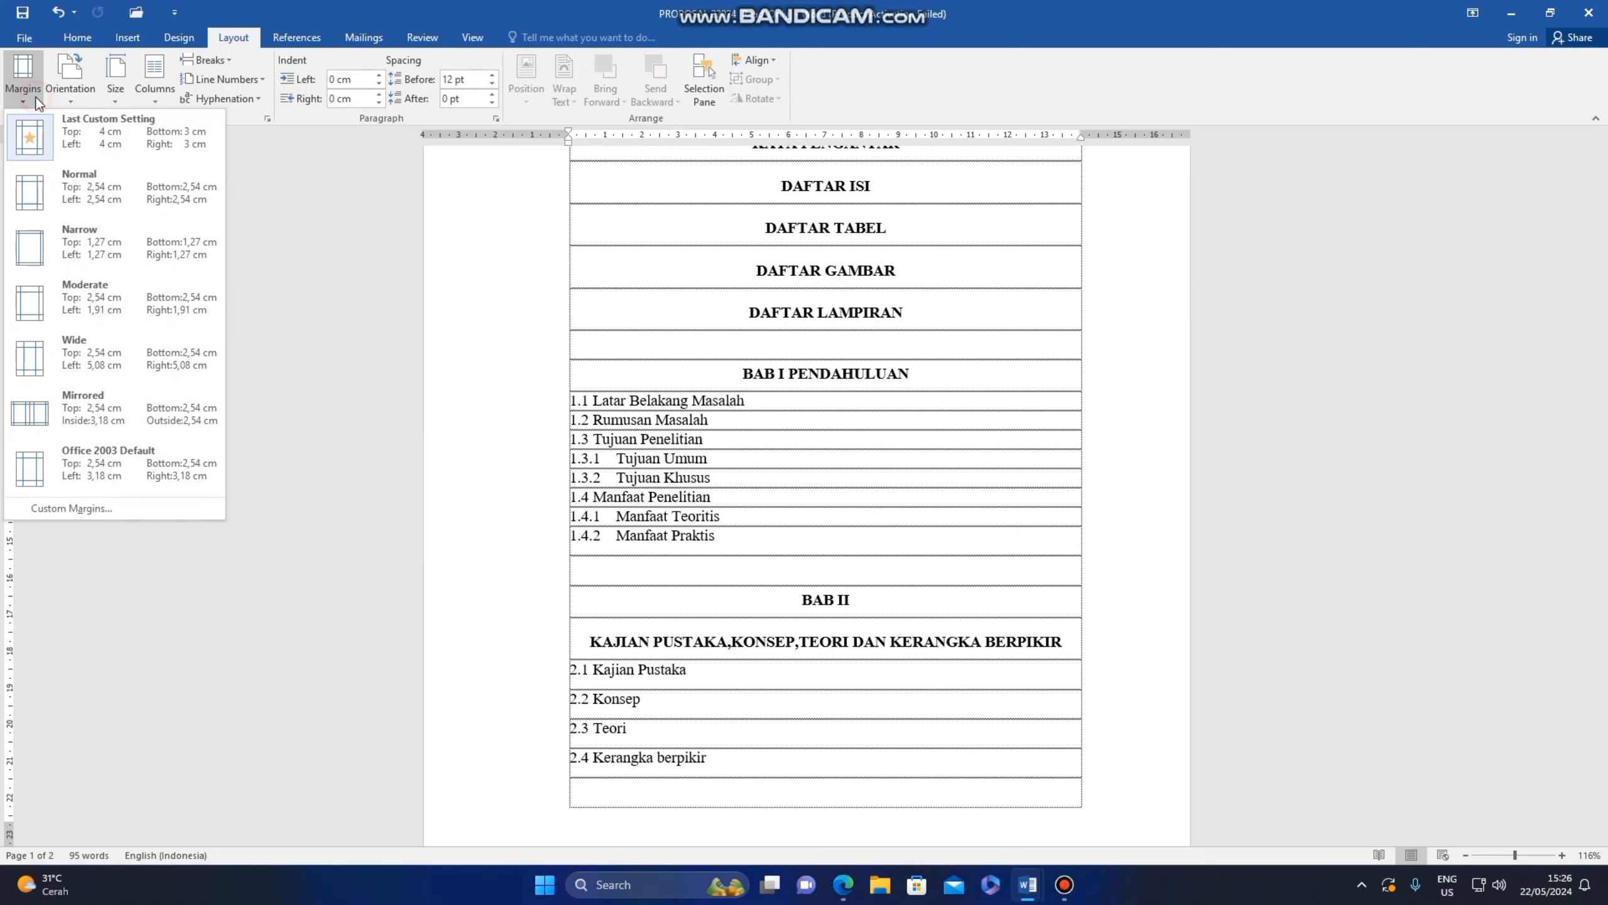
pyautogui.click(89, 152)
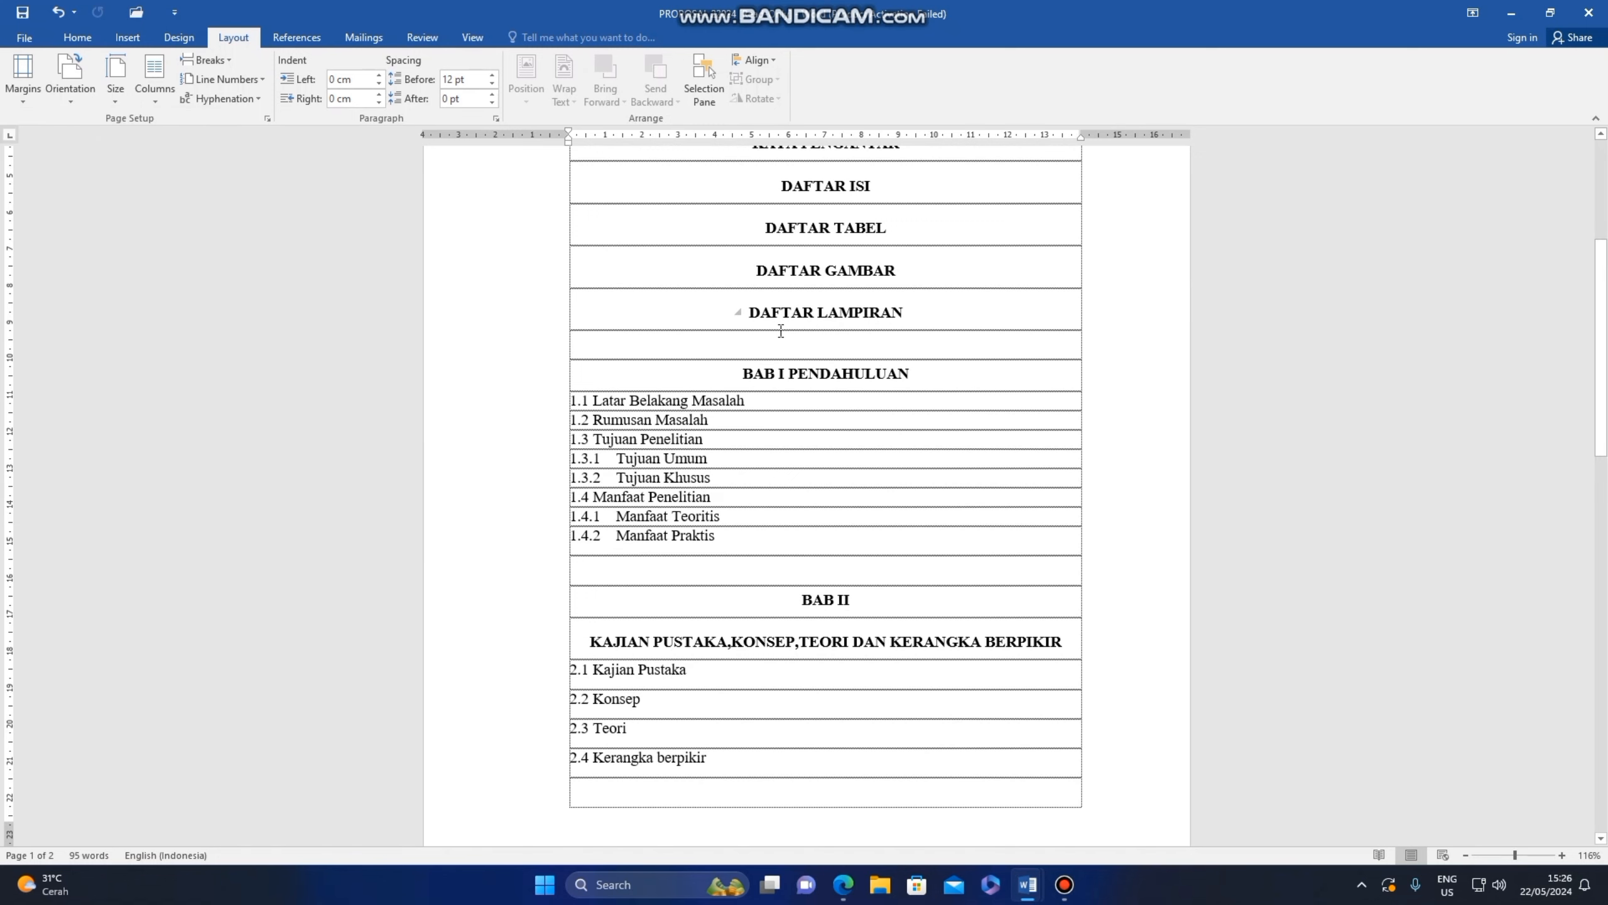
# Step: Open the page header for editing and set the header's distance from the top edge to 1,5 cm
pyautogui.scroll(5, 781, 330)
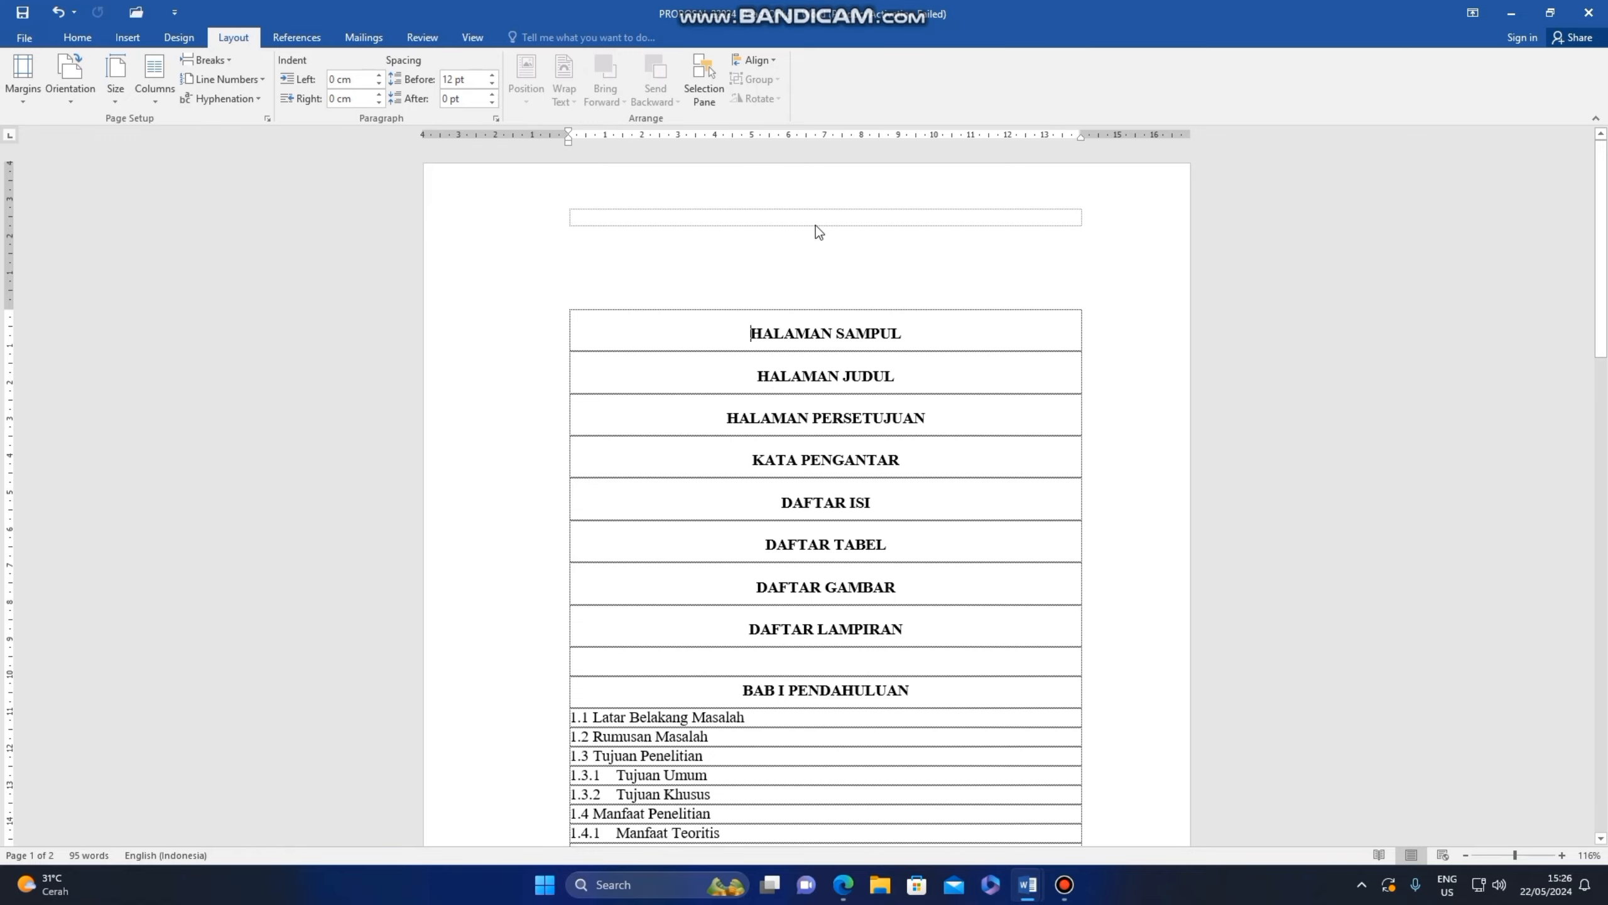
pyautogui.scroll(-12, 818, 215)
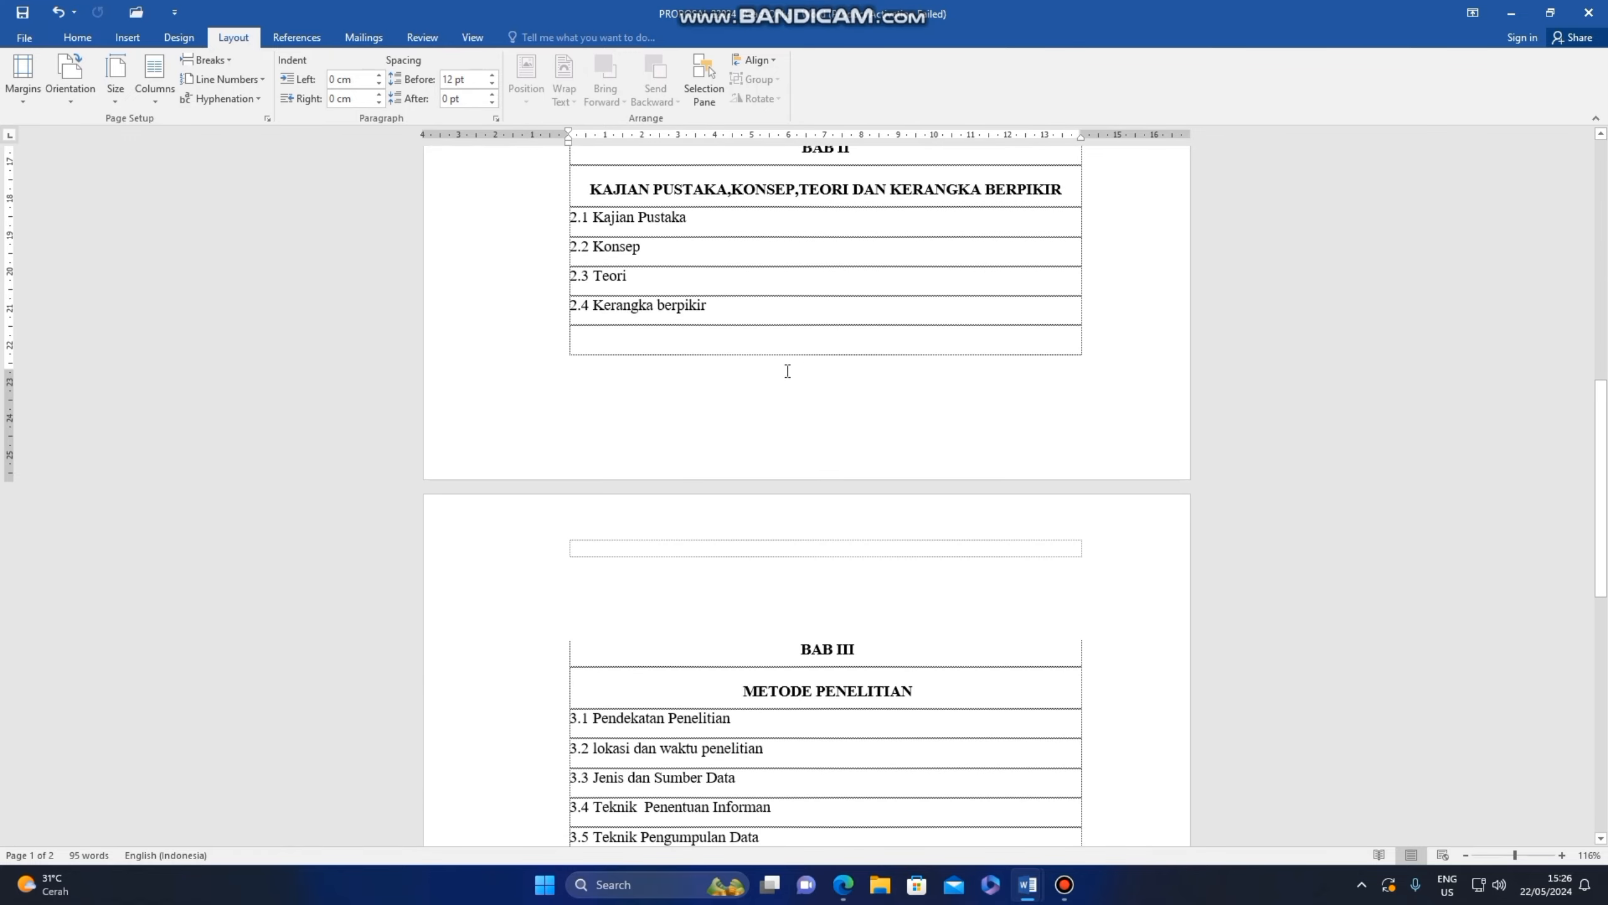
pyautogui.scroll(6, 908, 346)
pyautogui.scroll(-4, 779, 519)
pyautogui.scroll(8, 804, 484)
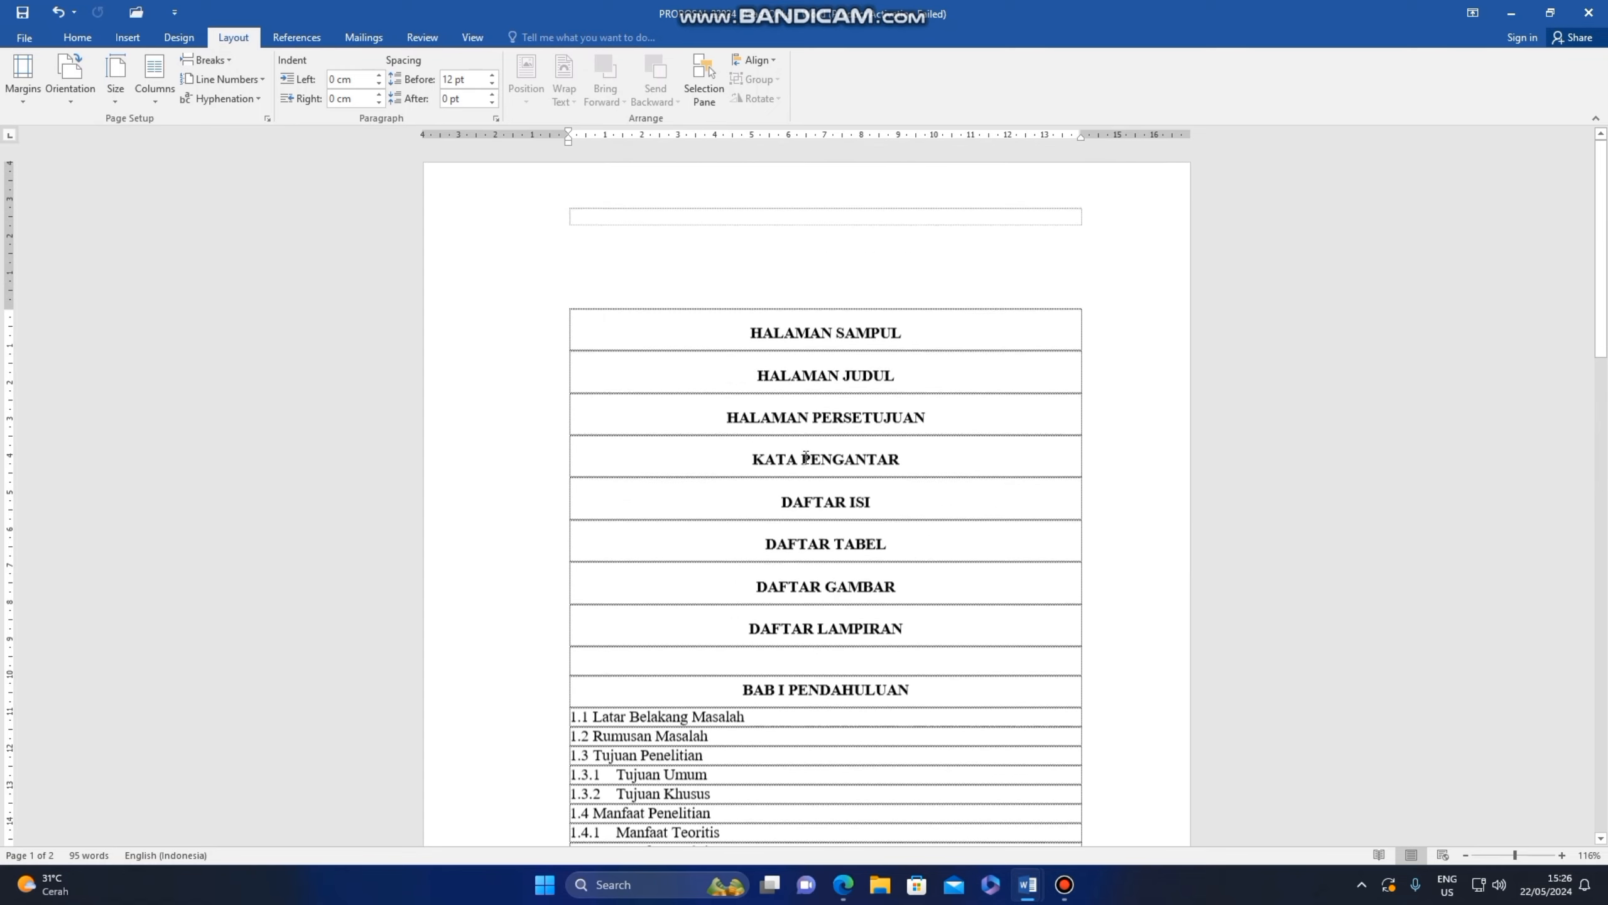
pyautogui.click(784, 210)
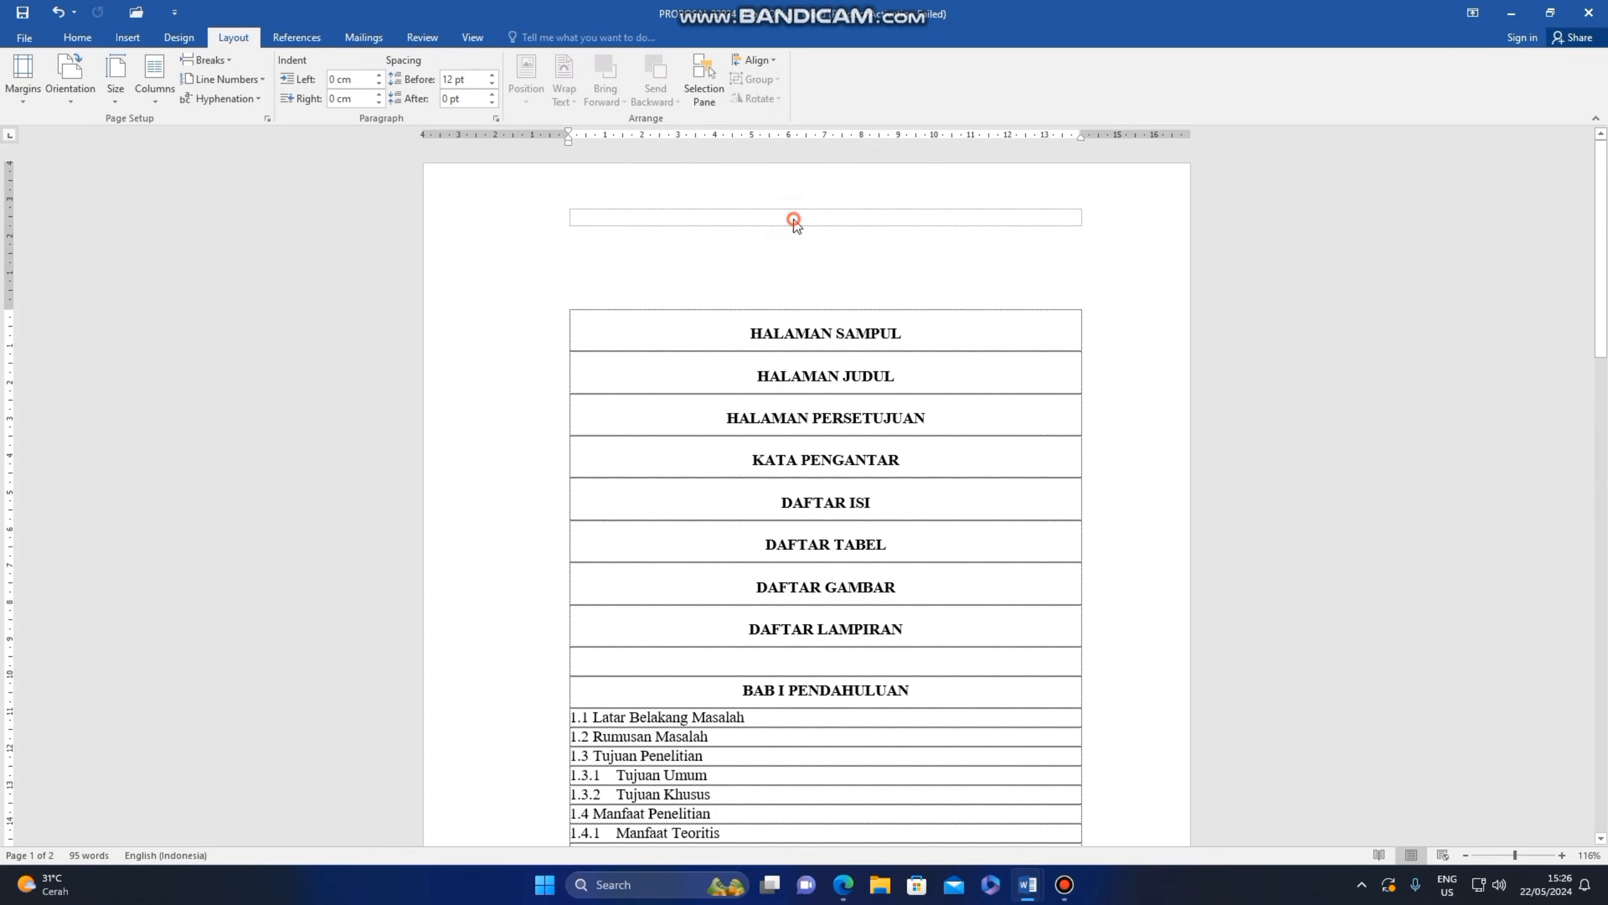
pyautogui.doubleClick(794, 220)
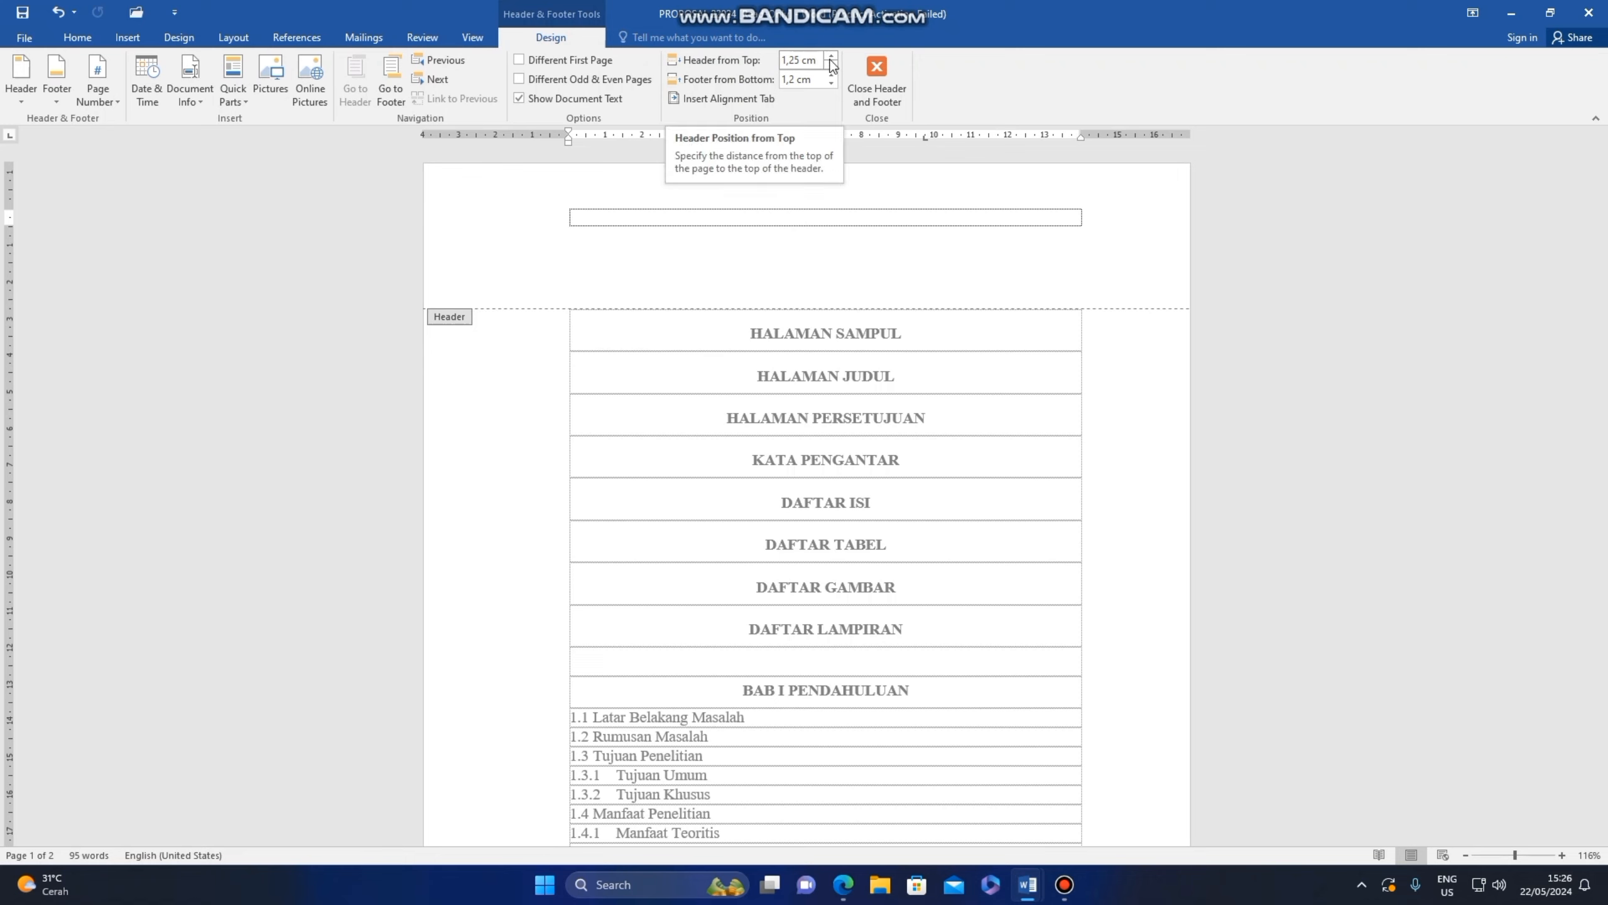
pyautogui.click(832, 57)
pyautogui.click(832, 57)
pyautogui.click(831, 58)
pyautogui.click(832, 57)
pyautogui.click(831, 64)
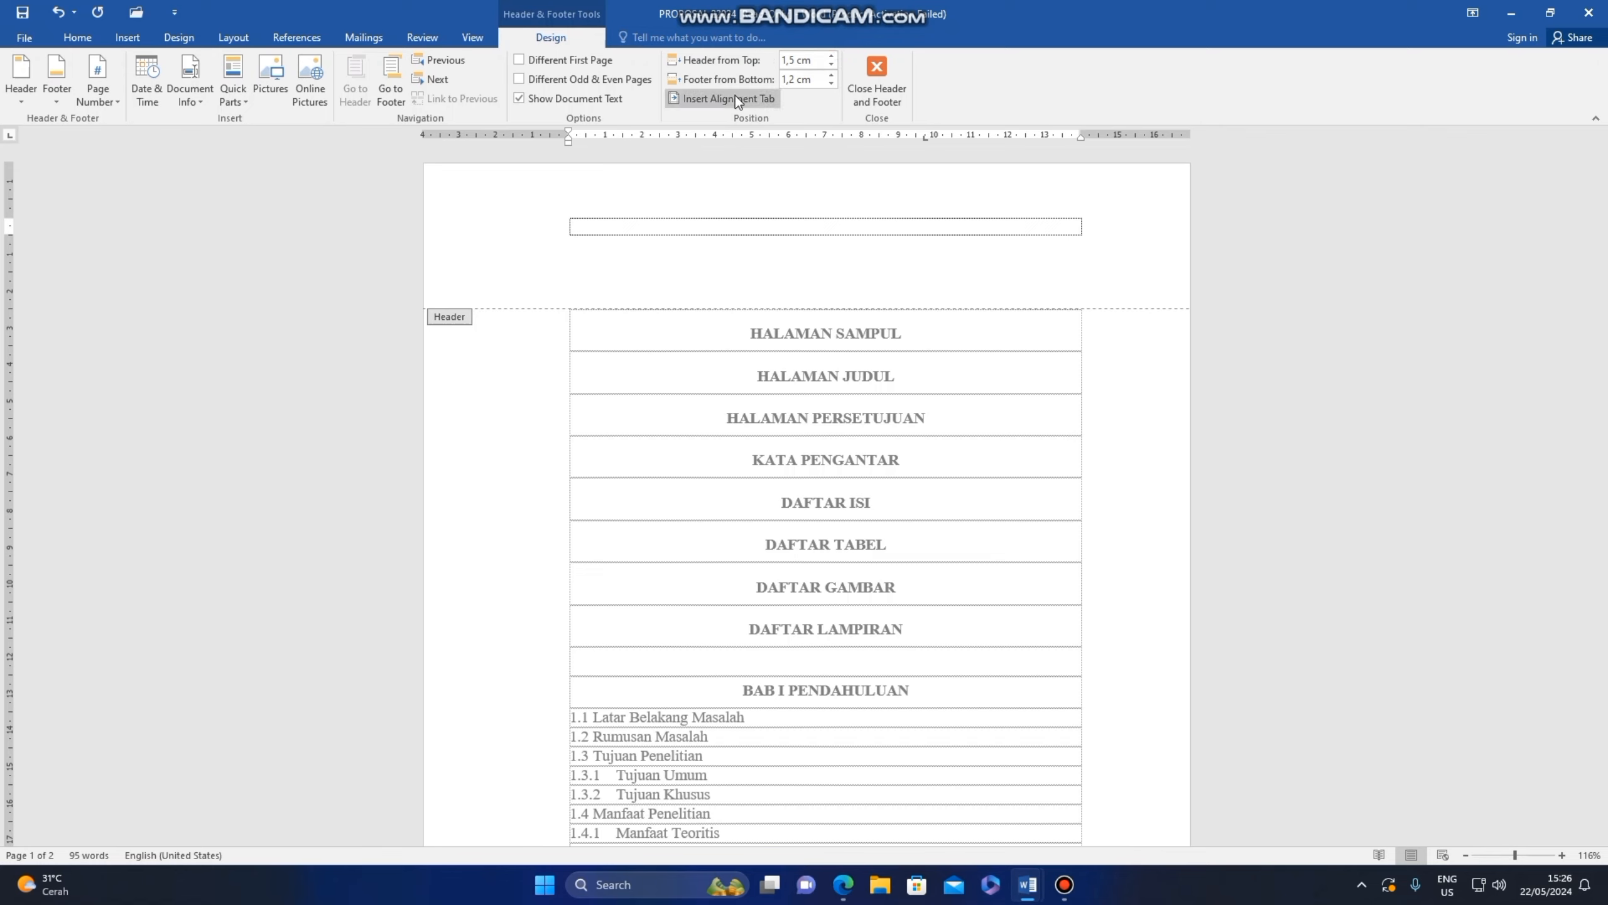
# Step: Set the footer's distance from the bottom edge to 2,4 cm and leave header and footer editing
pyautogui.click(832, 76)
pyautogui.click(833, 75)
pyautogui.click(832, 75)
pyautogui.click(832, 75)
pyautogui.click(832, 75)
pyautogui.click(832, 74)
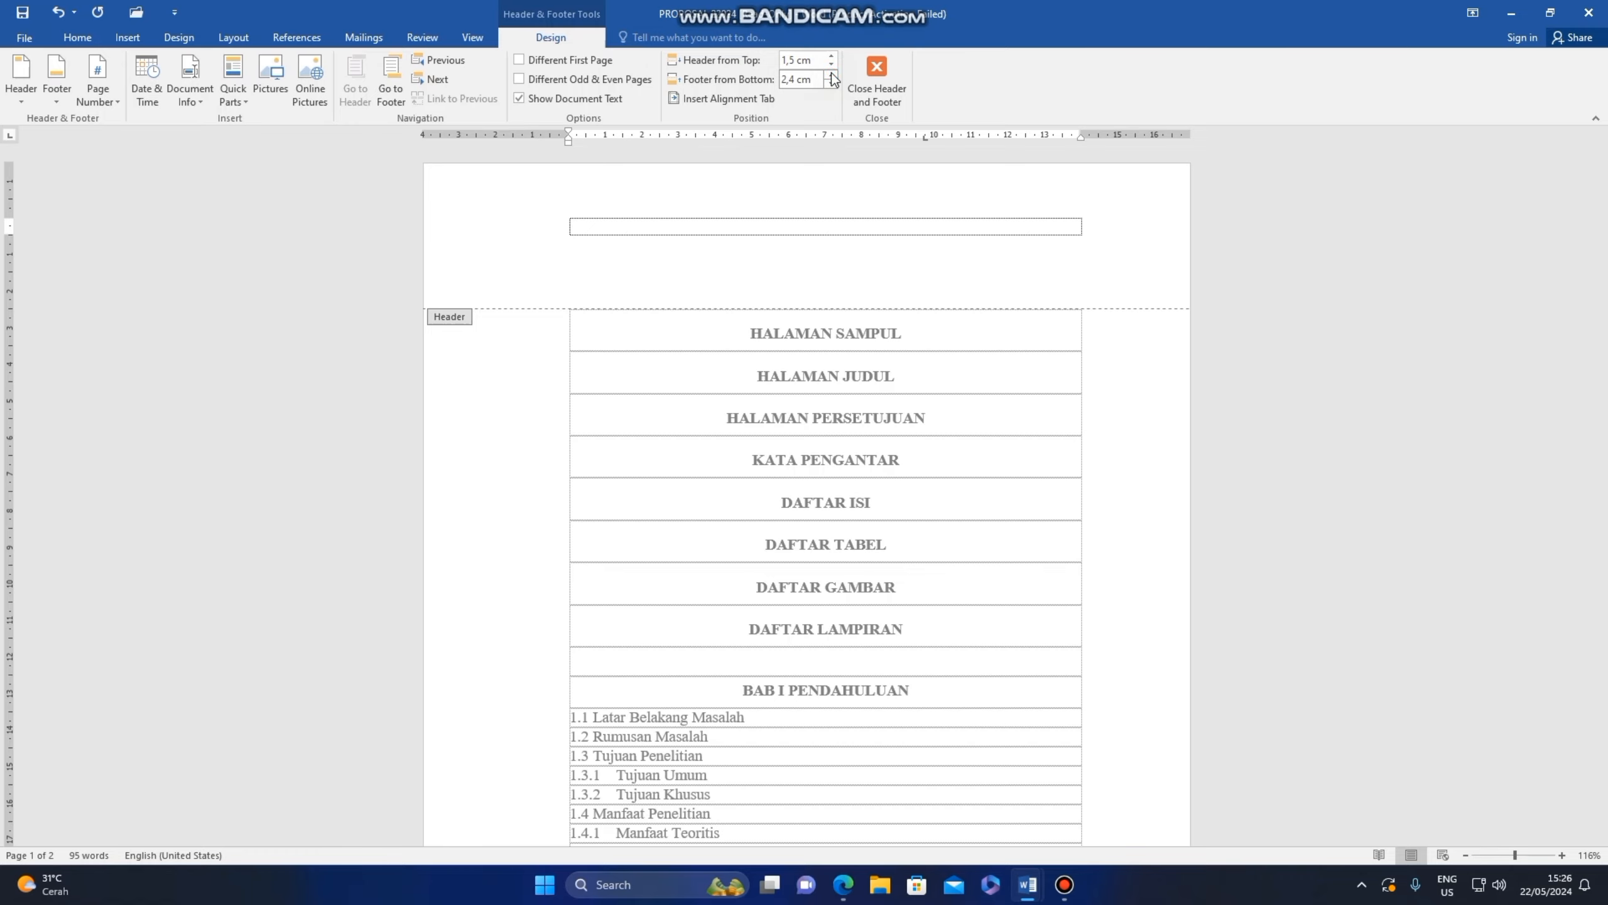
pyautogui.click(865, 85)
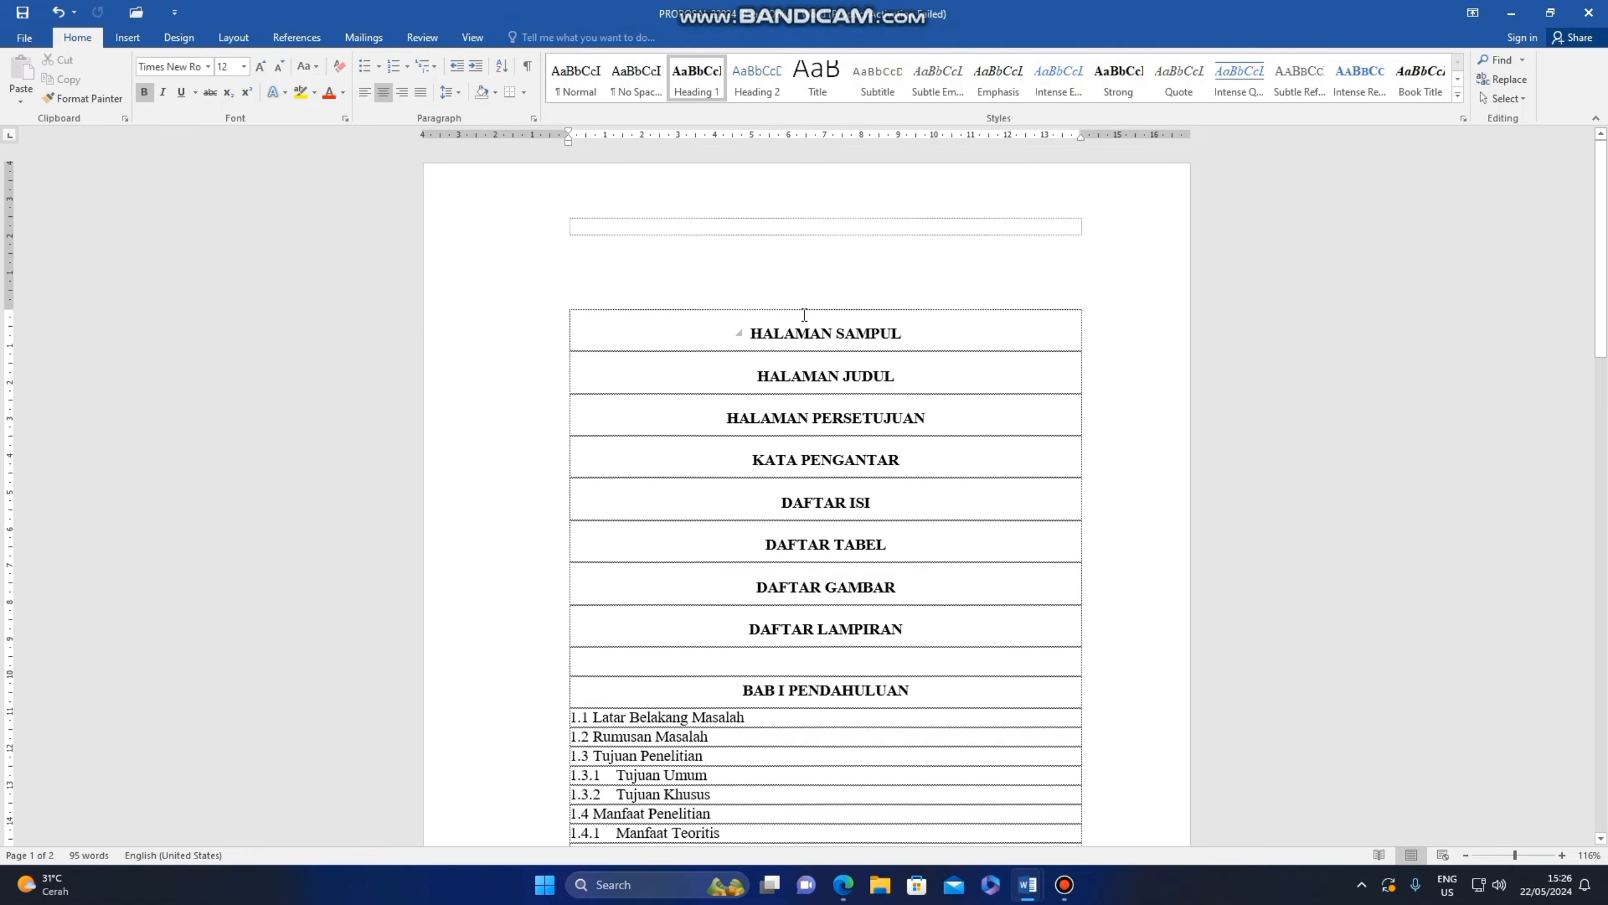
# Step: Check the Heading 1 style's definition and apply it to the titles from HALAMAN SAMPUL through DAFTAR LAMPIRAN, including the empty row below
pyautogui.scroll(-3, 804, 315)
pyautogui.scroll(-8, 804, 315)
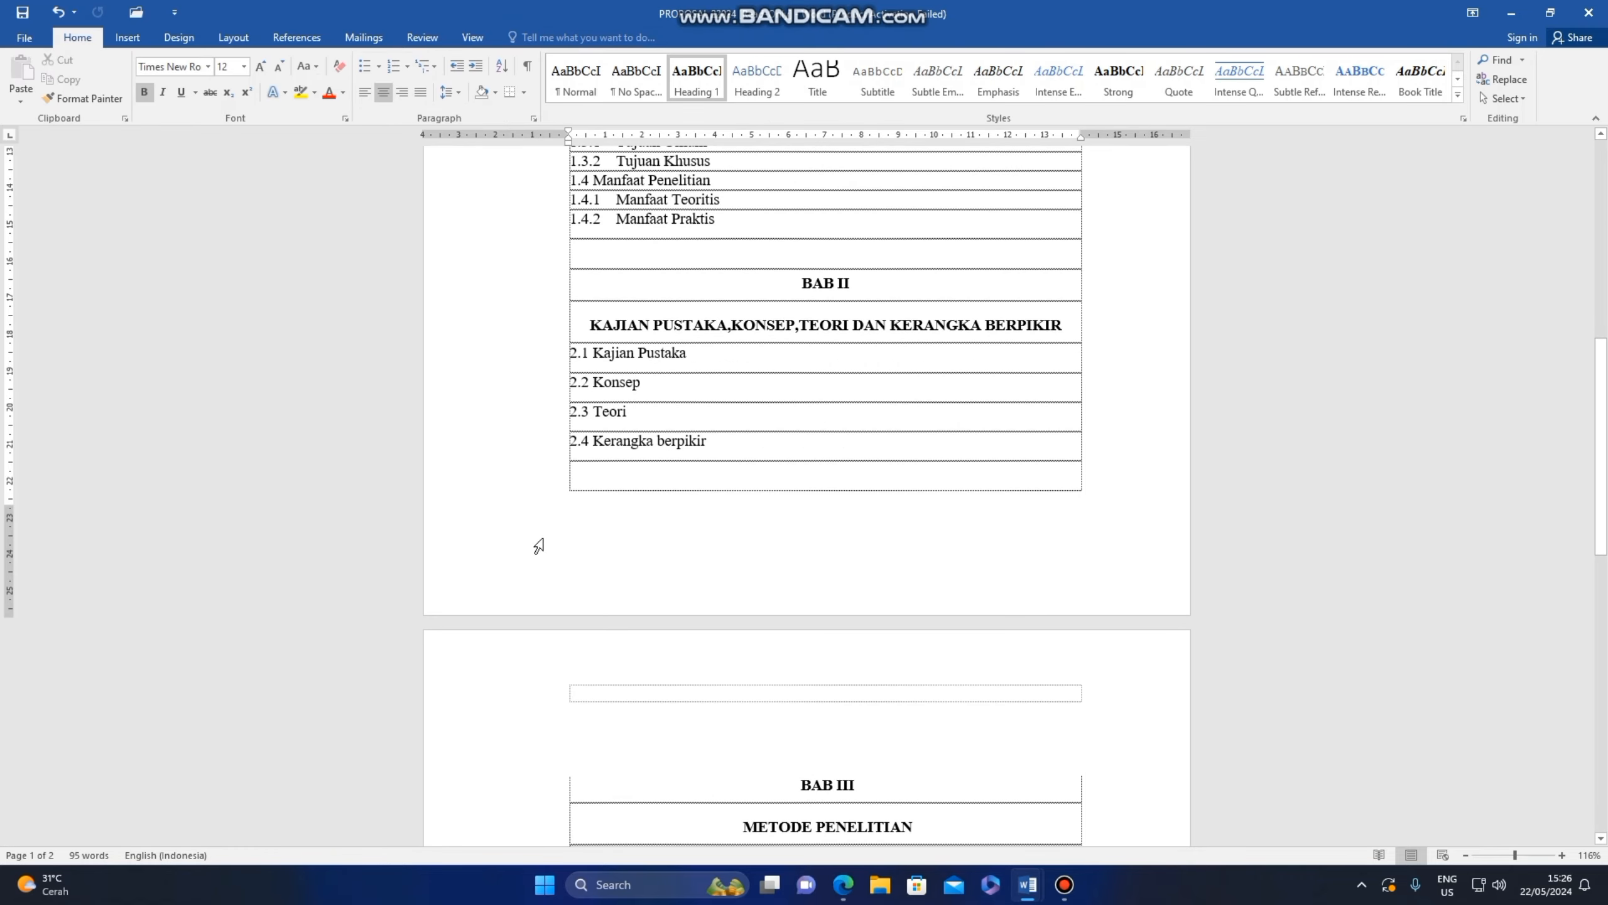
pyautogui.scroll(11, 538, 546)
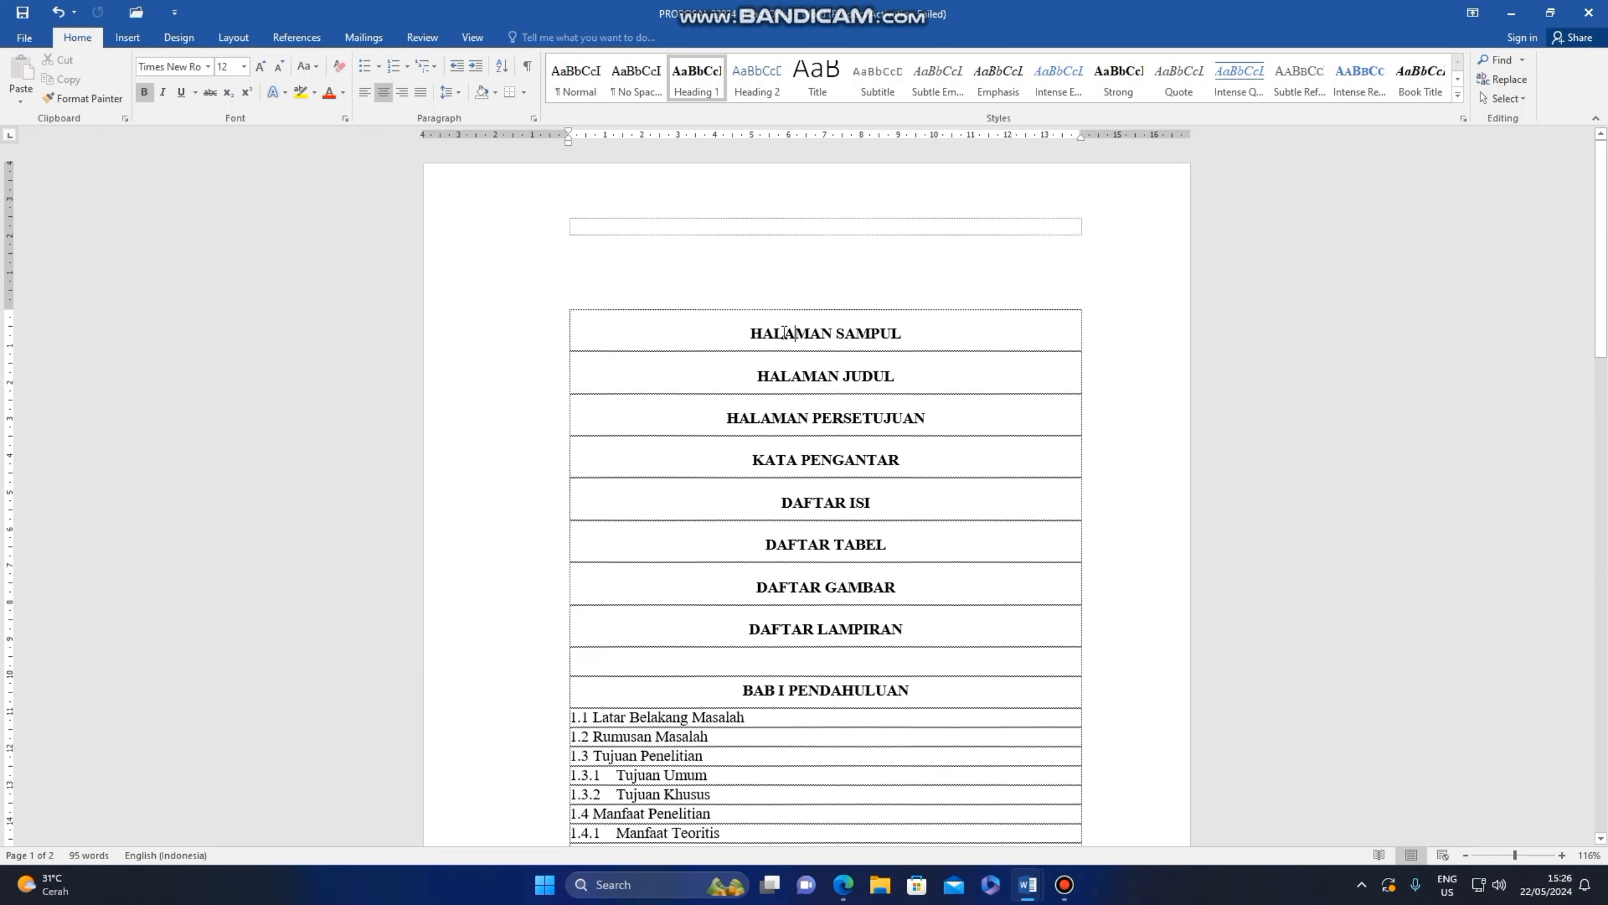
pyautogui.moveTo(753, 332); pyautogui.dragTo(963, 650)
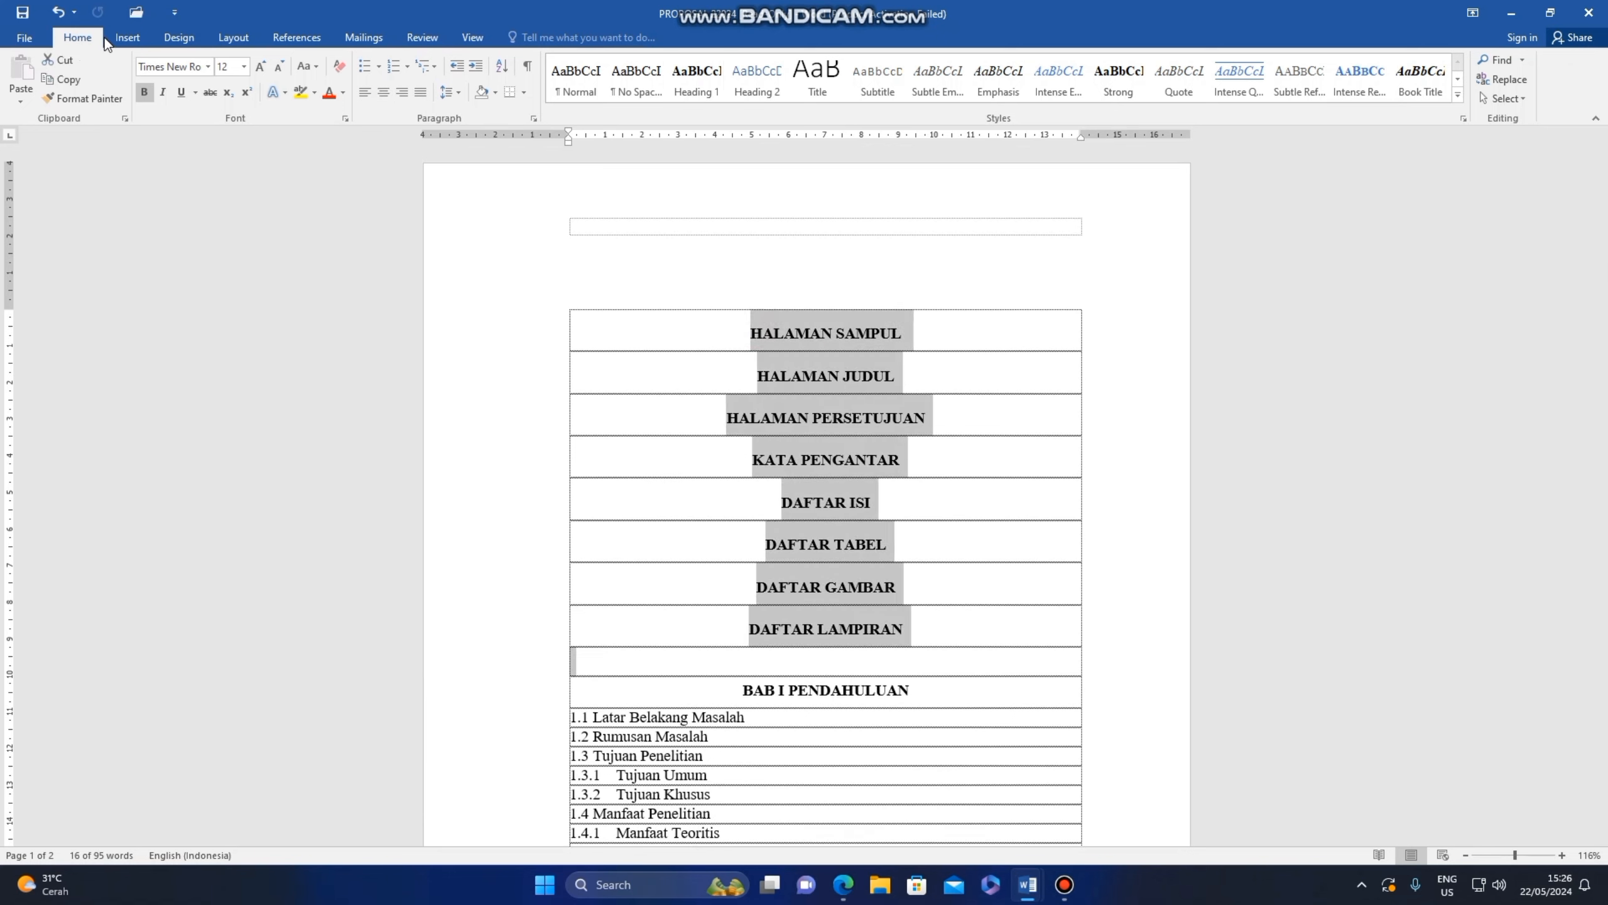
pyautogui.click(121, 35)
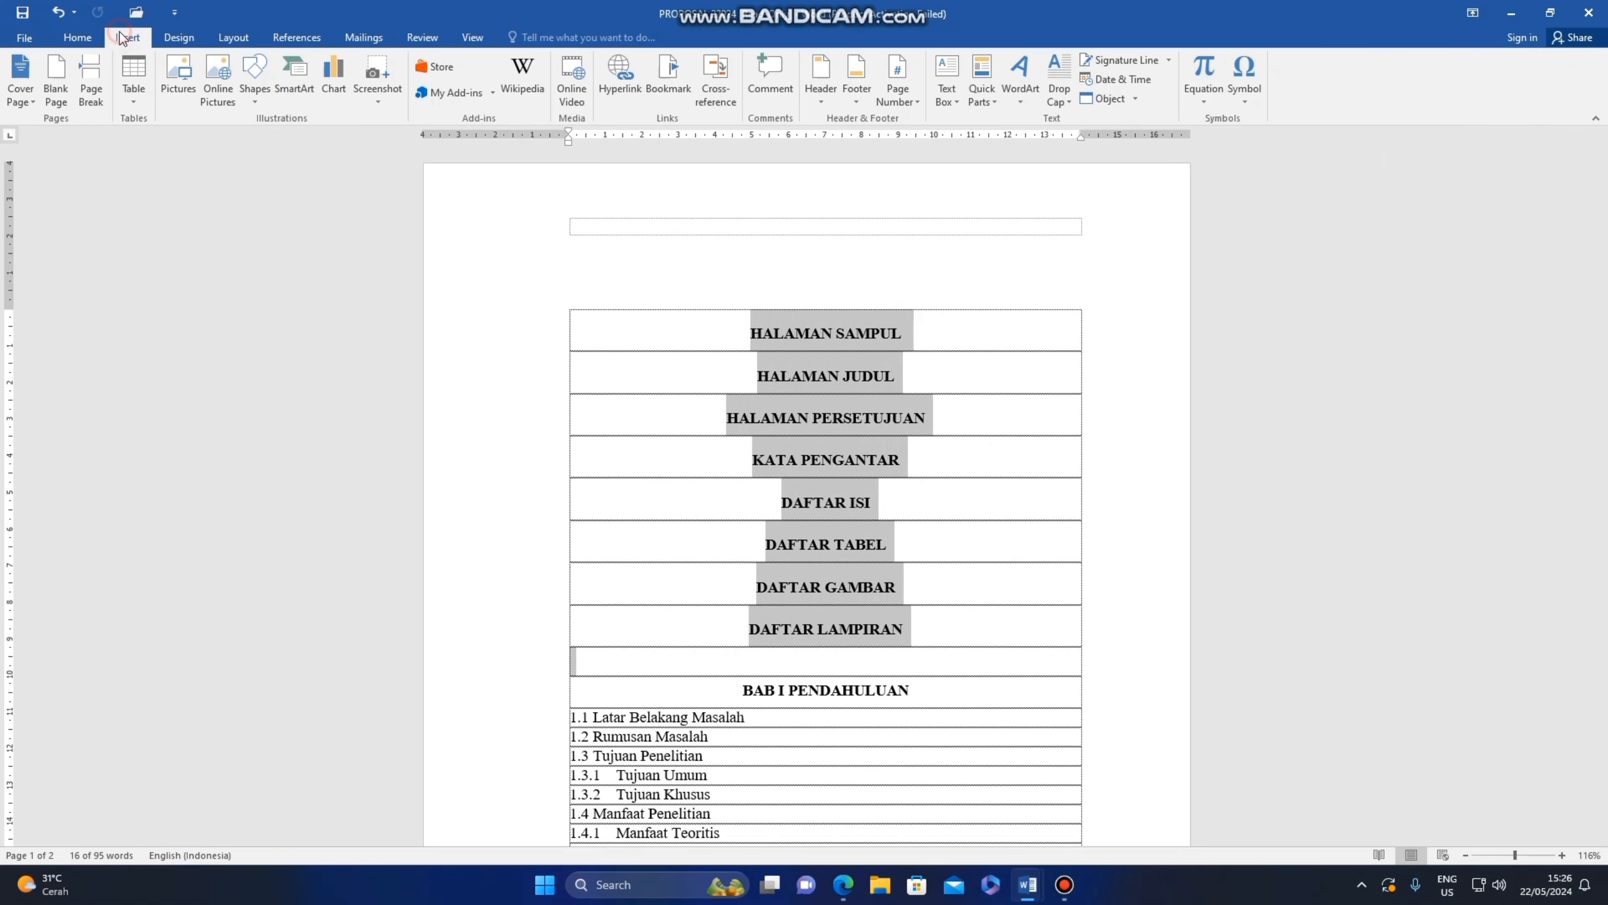
pyautogui.click(222, 38)
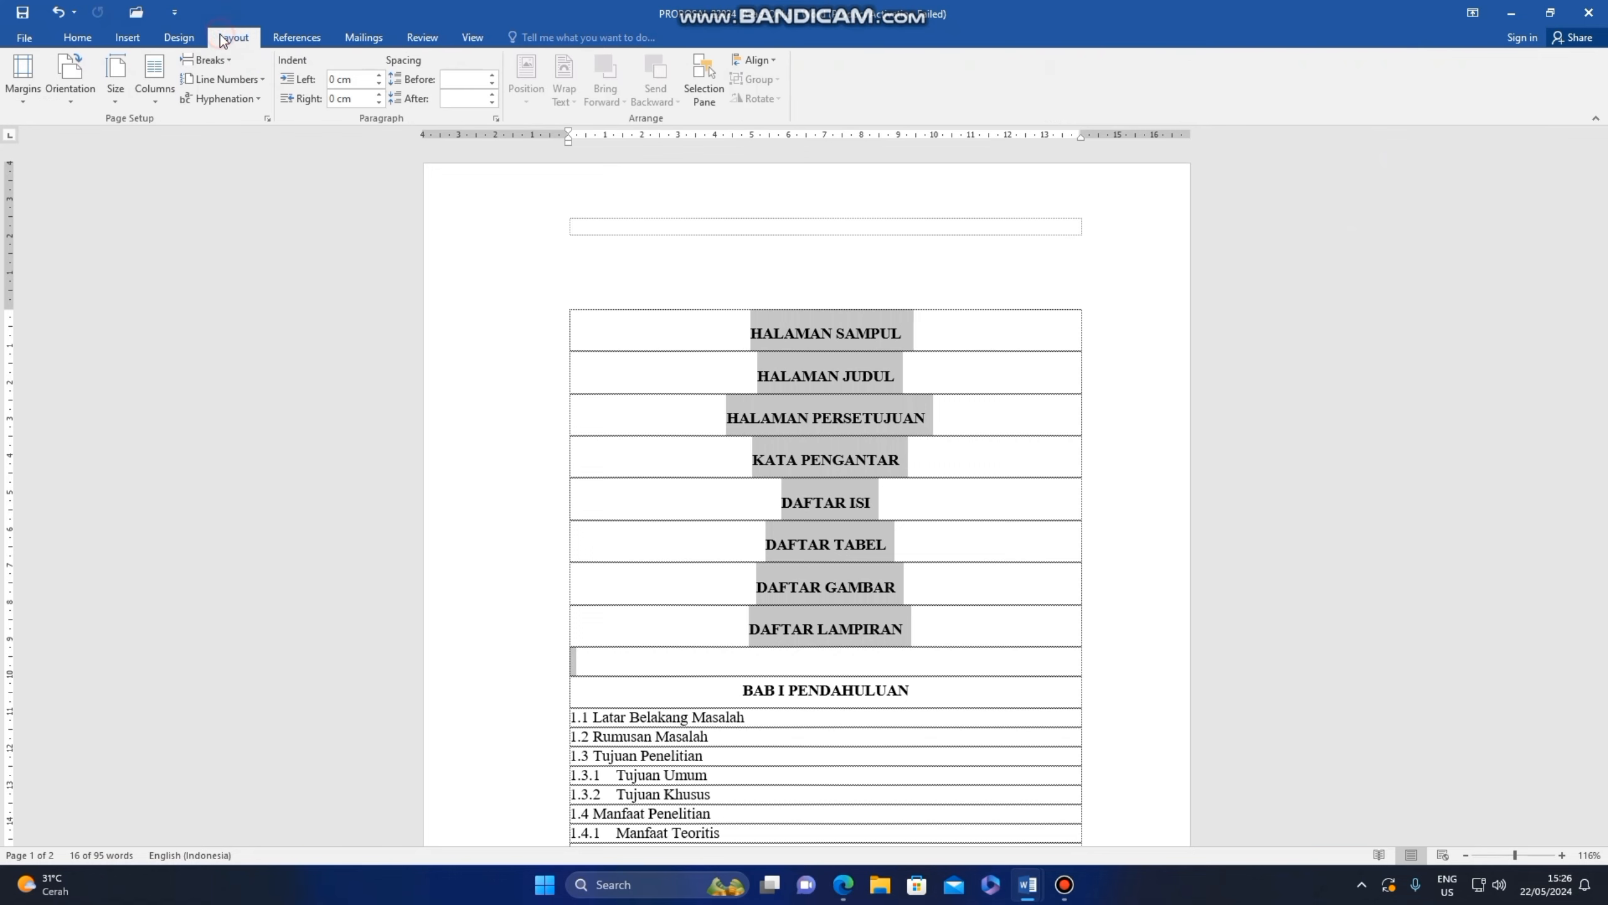
pyautogui.click(166, 40)
pyautogui.click(143, 40)
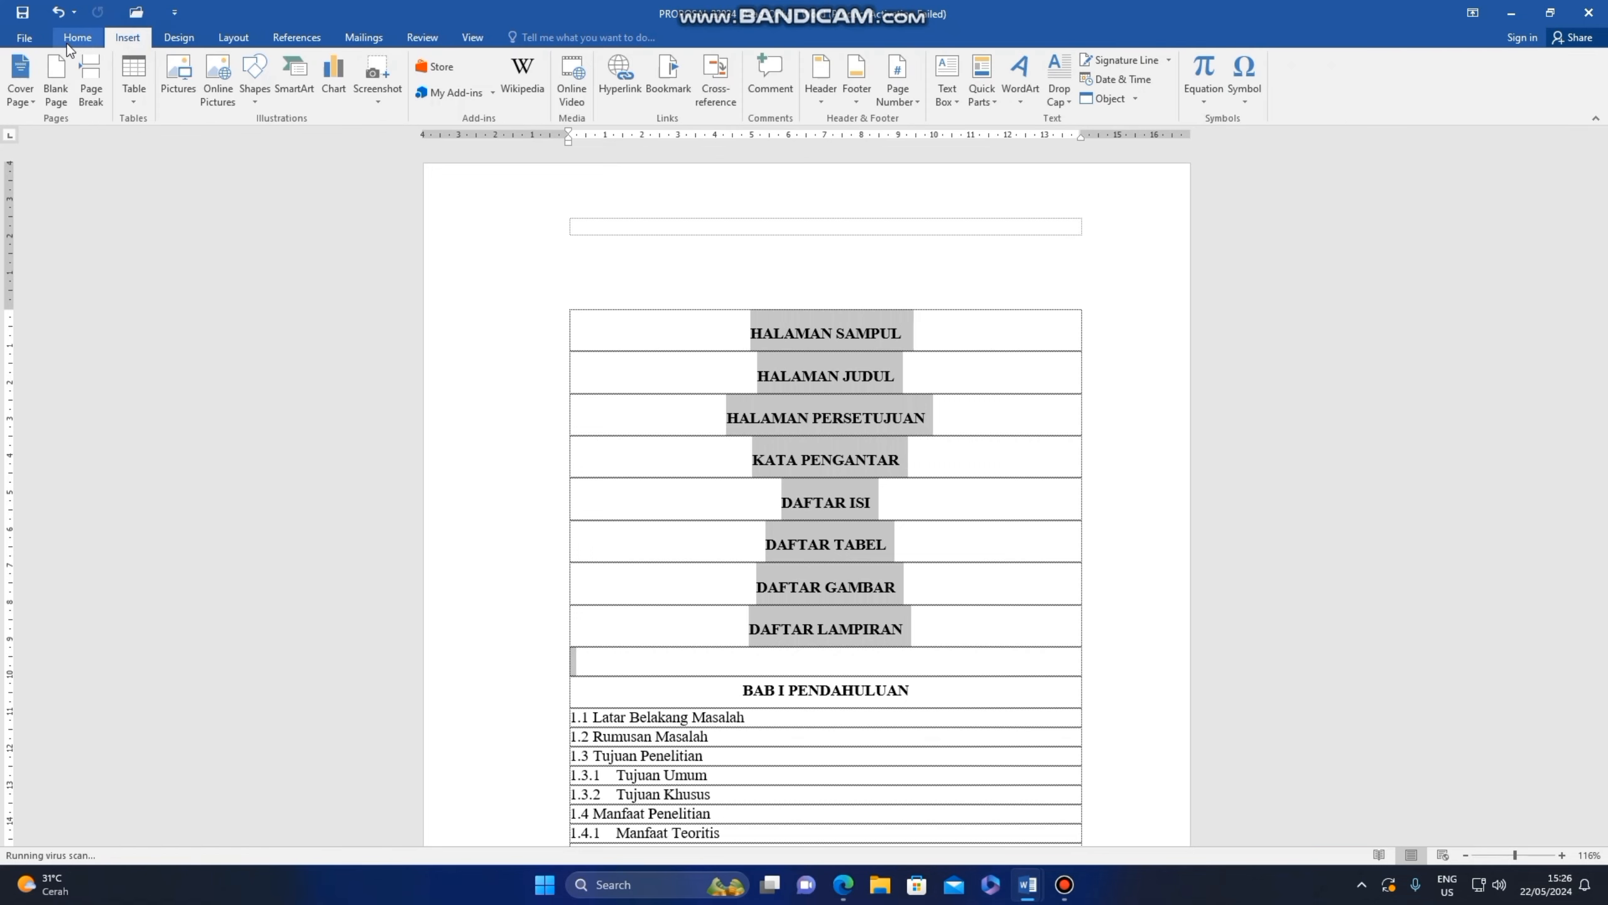
pyautogui.click(66, 42)
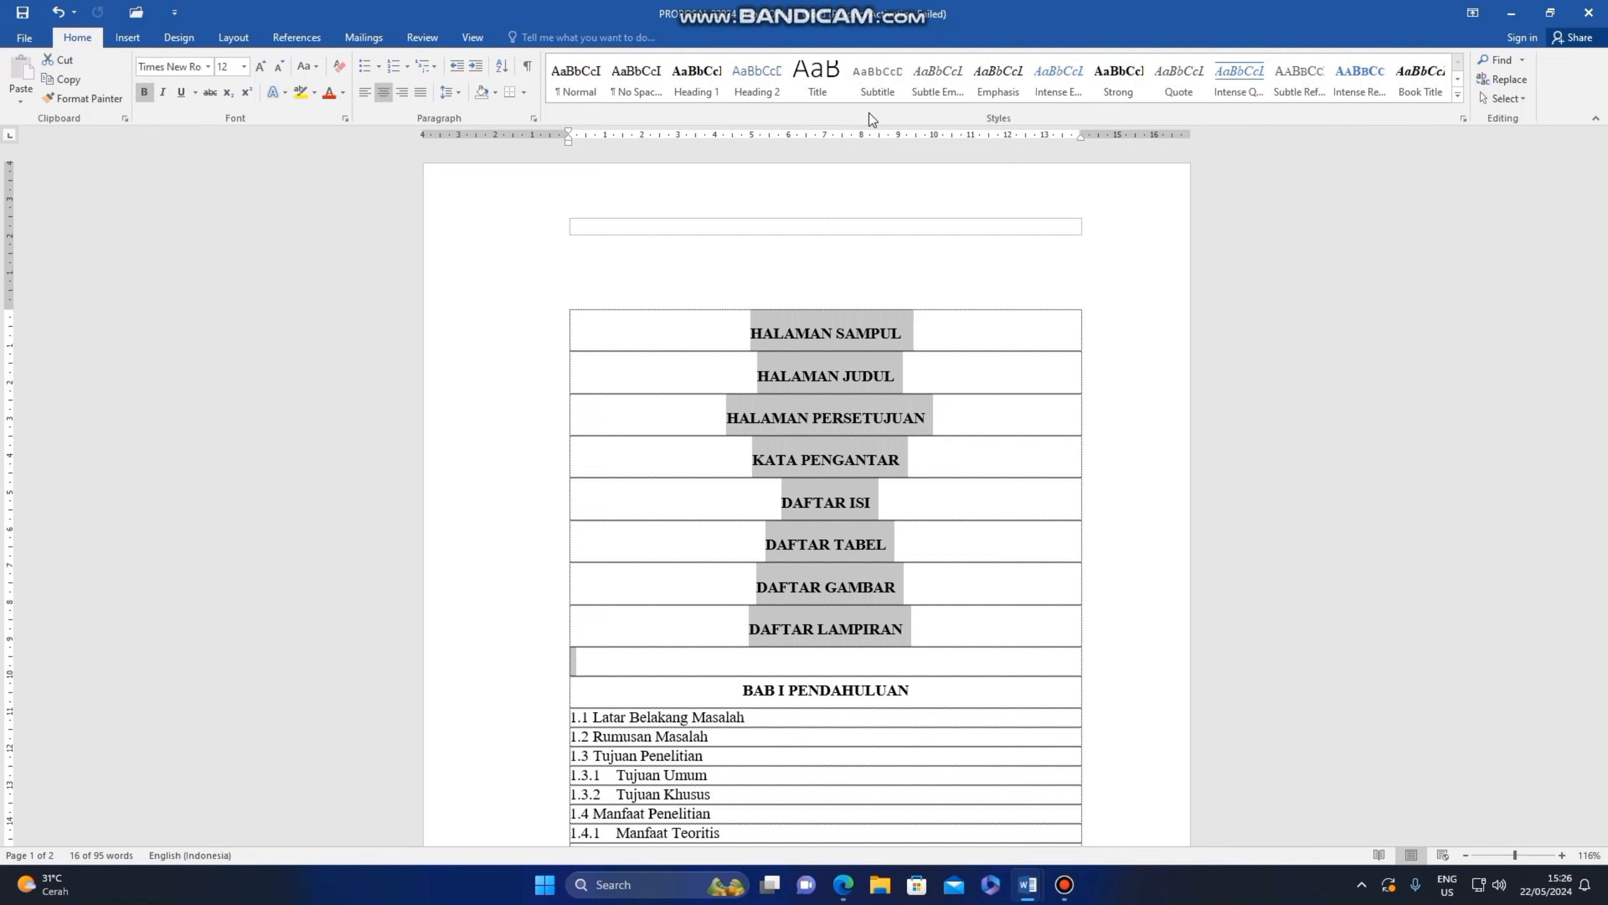
pyautogui.click(1463, 118)
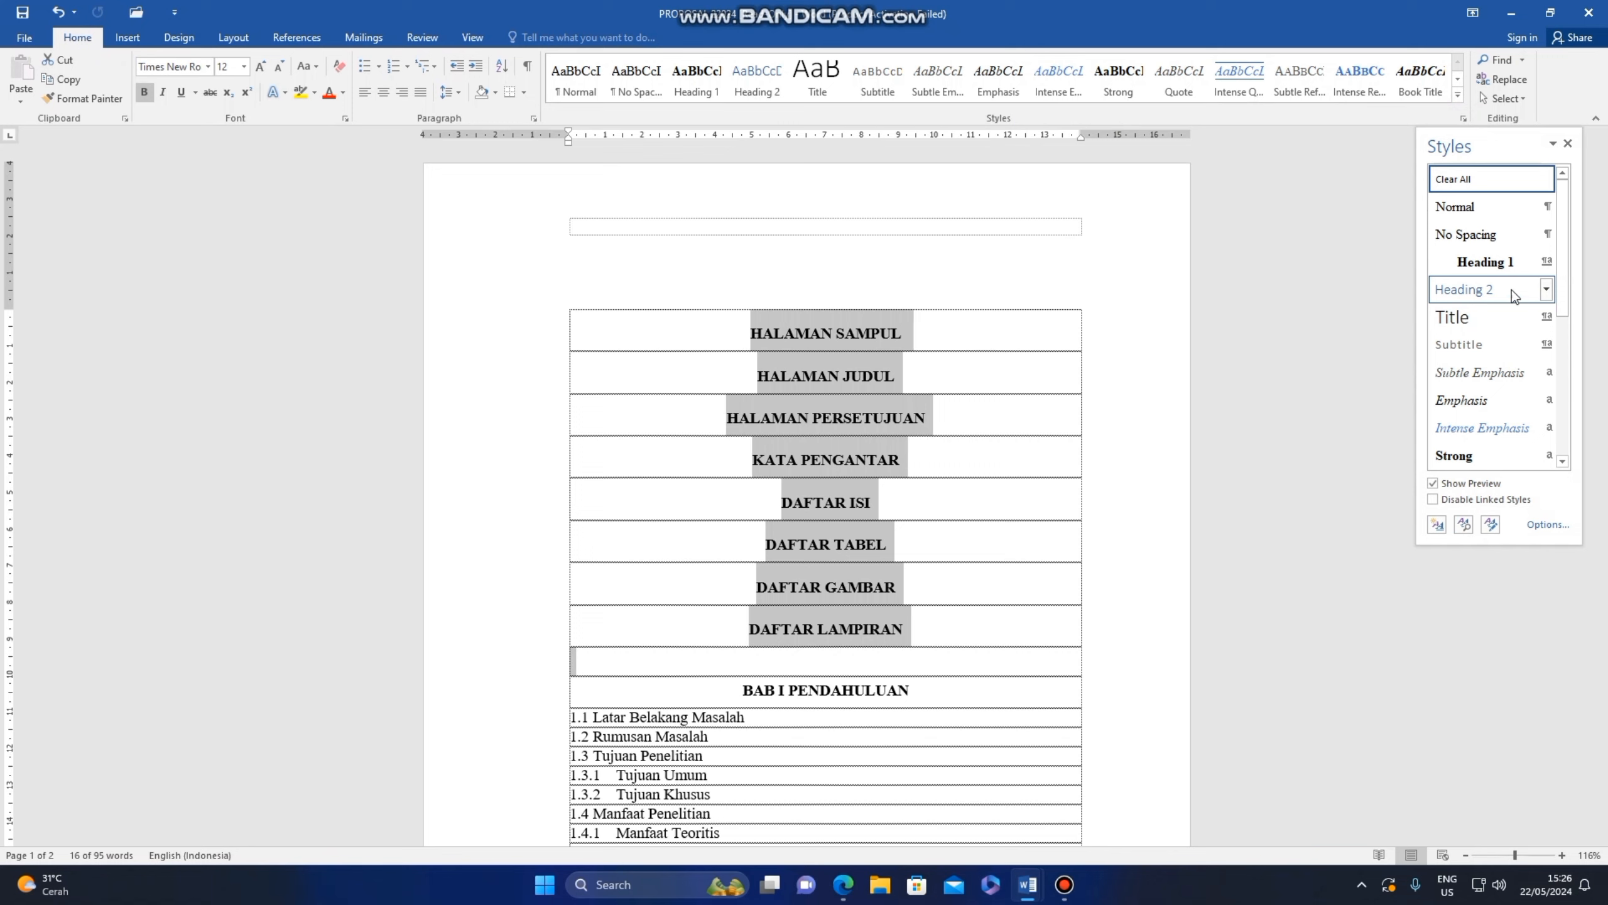
pyautogui.moveTo(1512, 263)
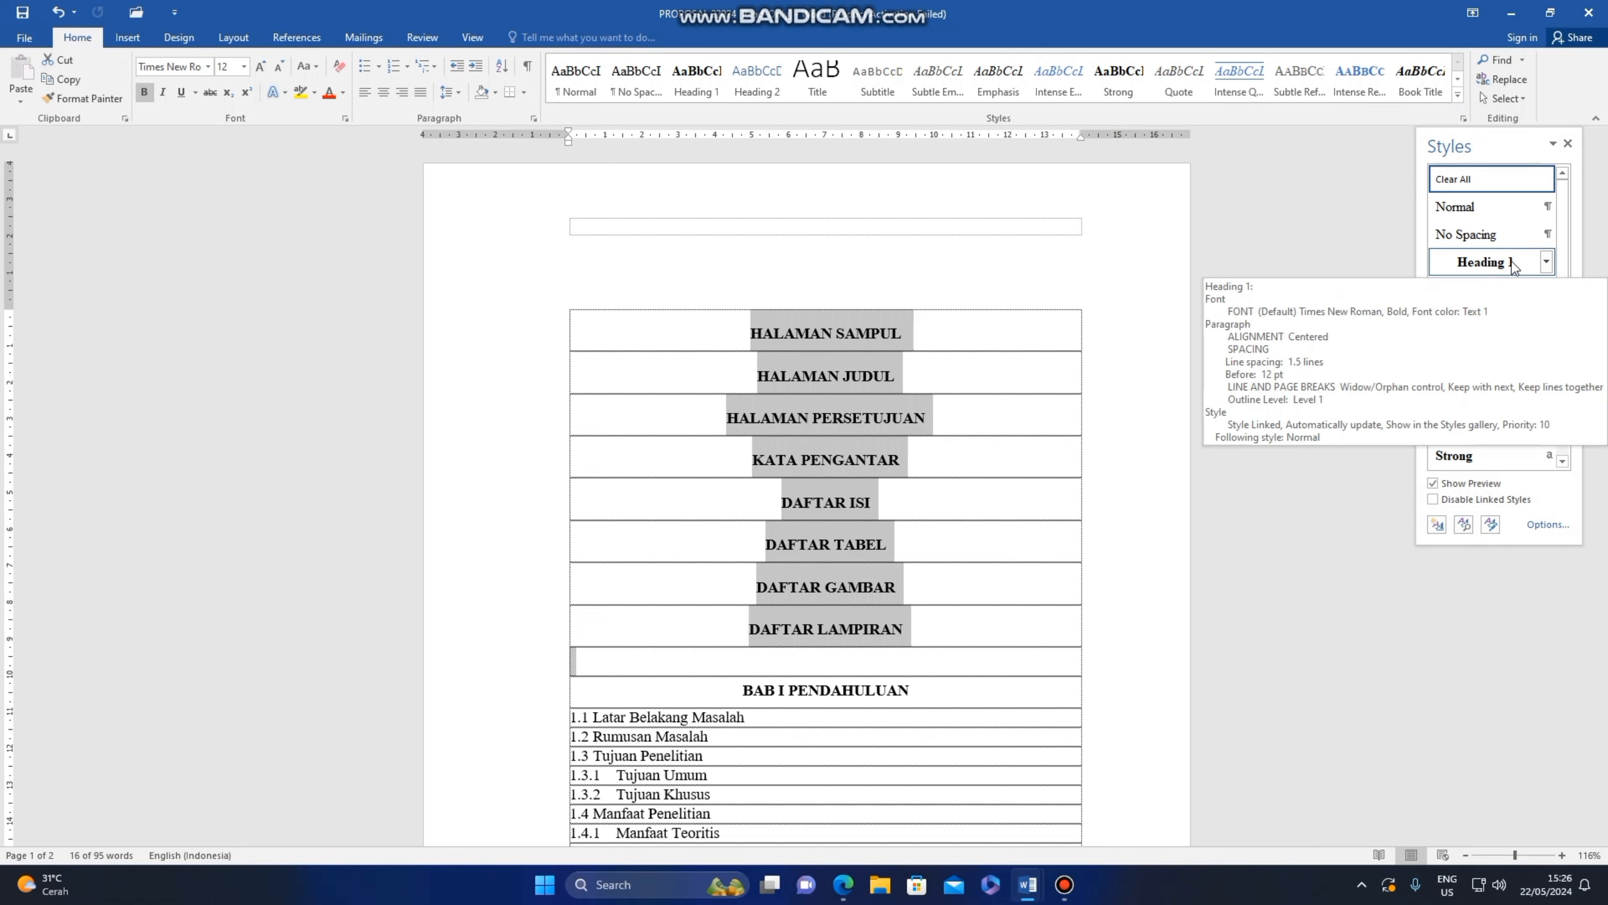
pyautogui.click(1545, 262)
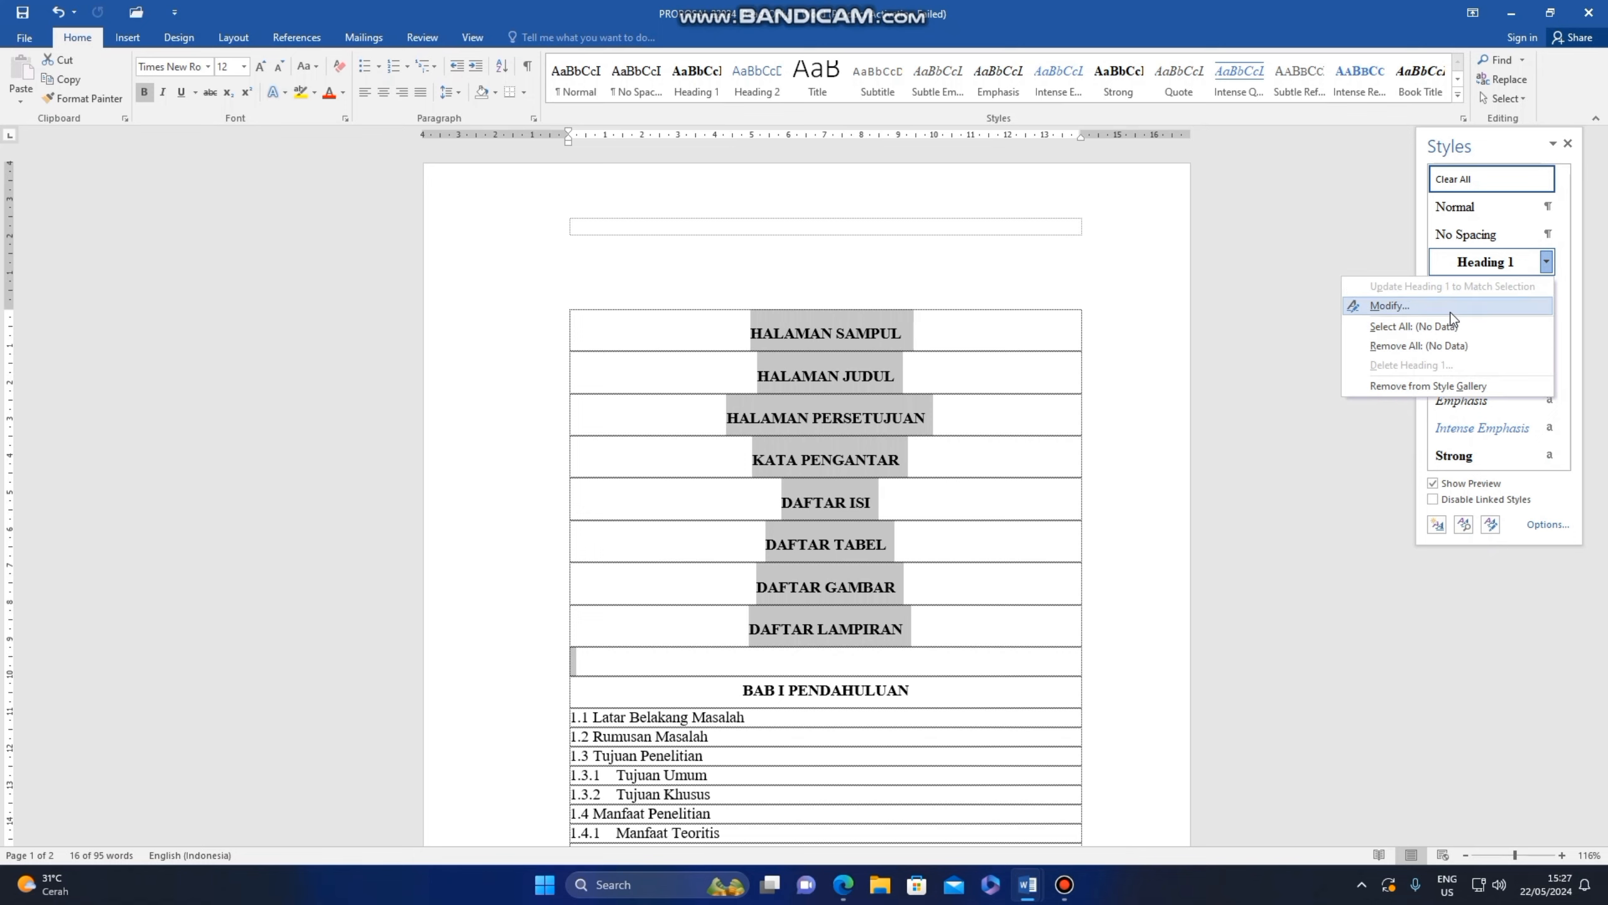
pyautogui.click(1450, 313)
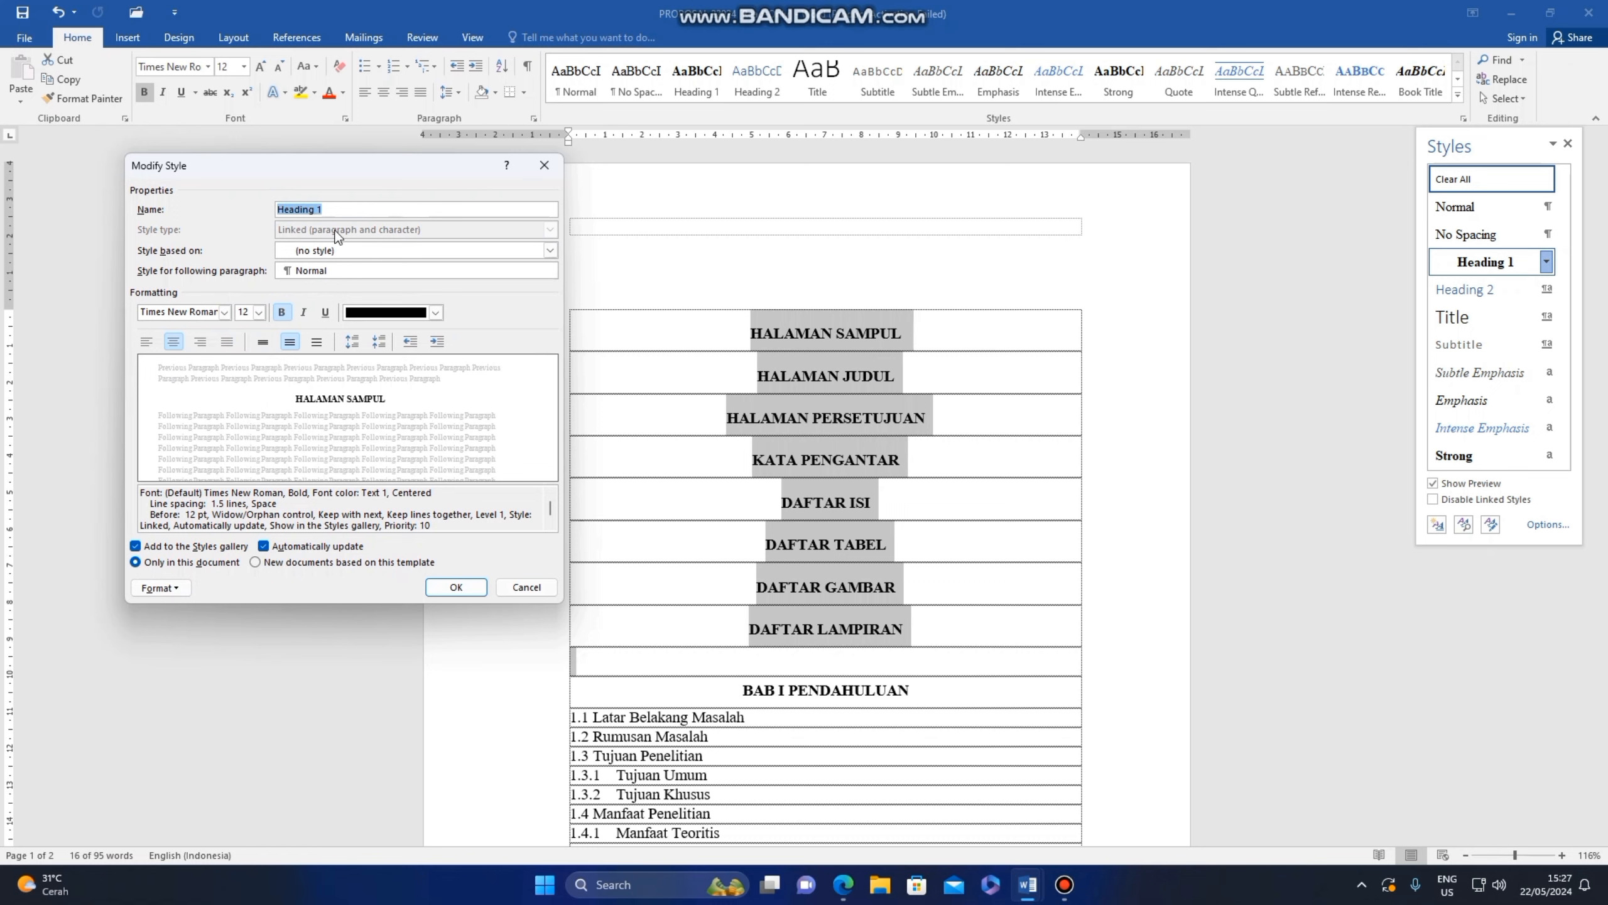
pyautogui.click(455, 588)
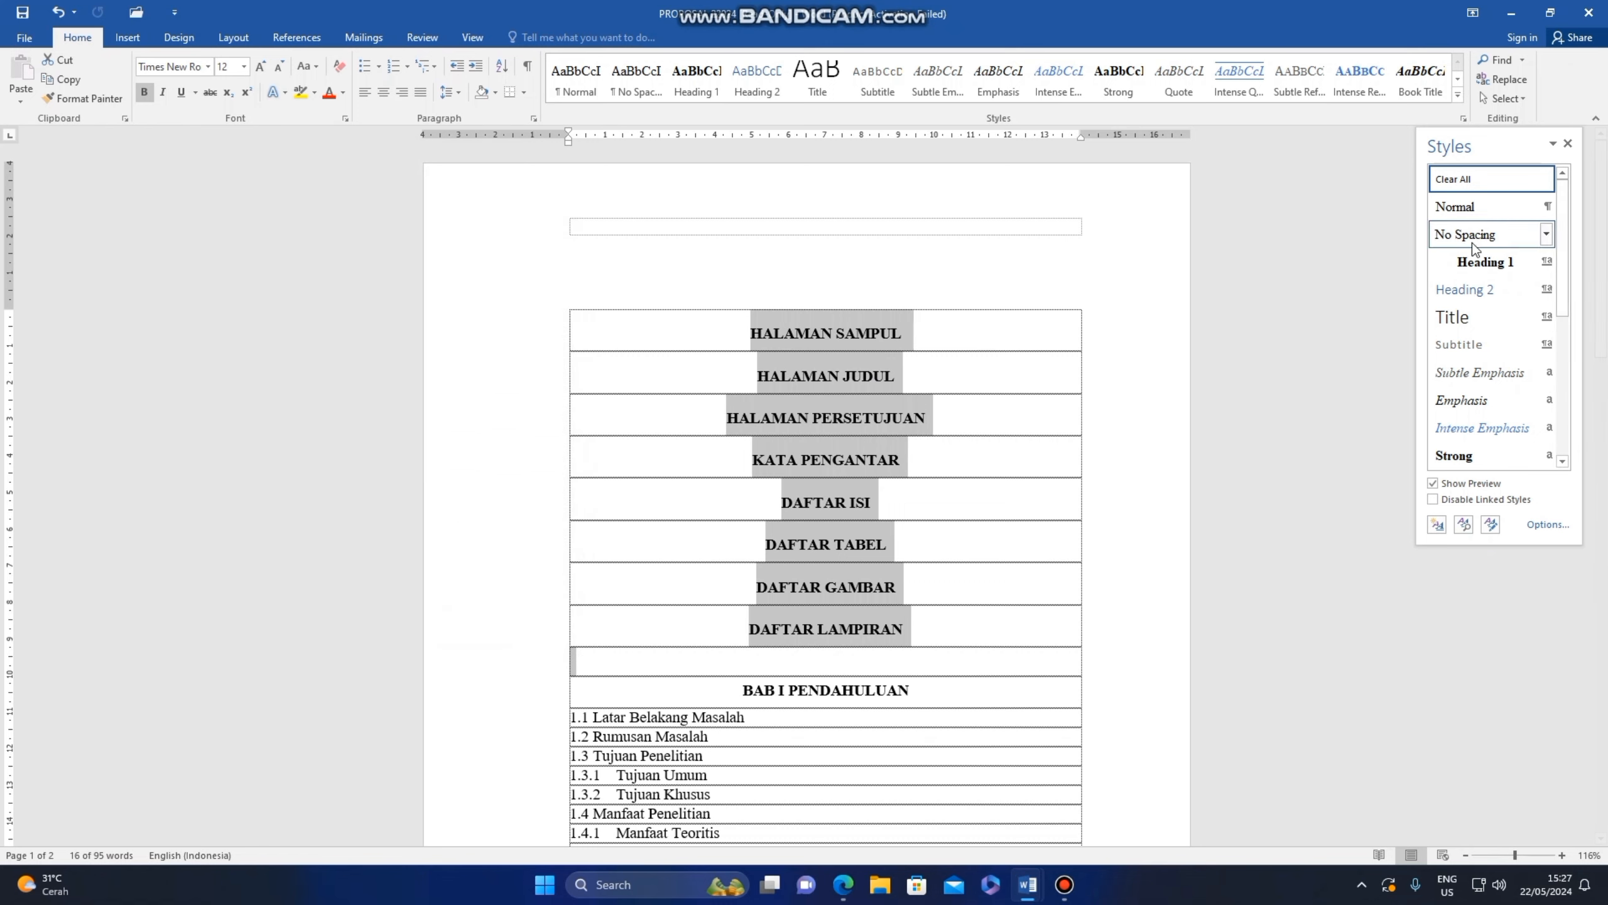
pyautogui.click(1472, 262)
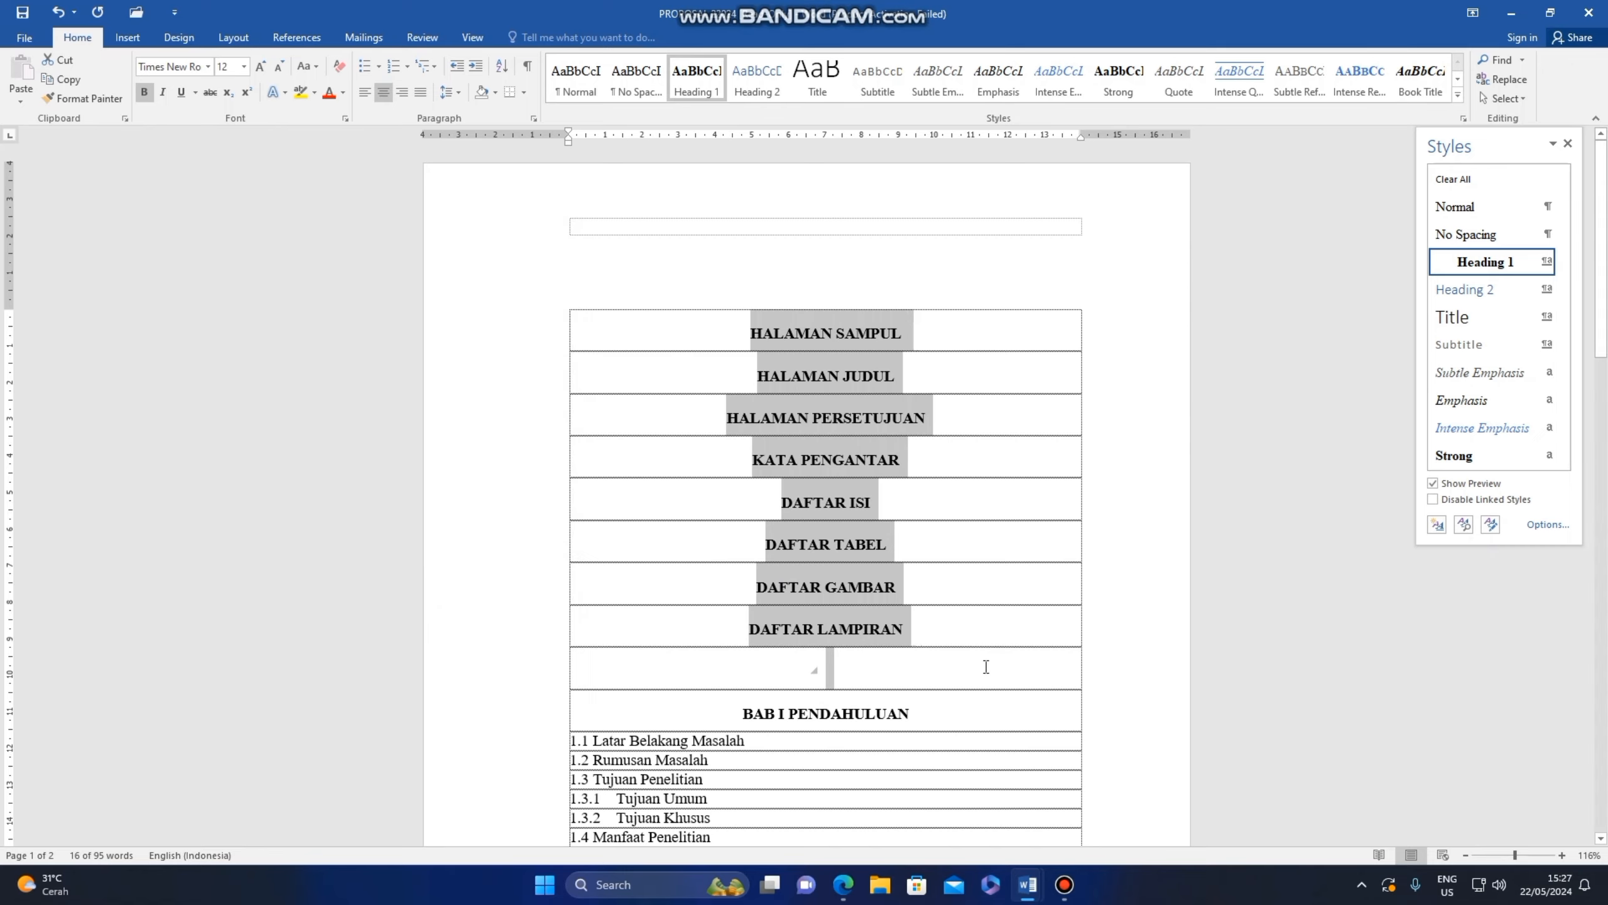
# Step: Select the BAB I PENDAHULUAN title to check which style it uses
pyautogui.scroll(-5, 987, 664)
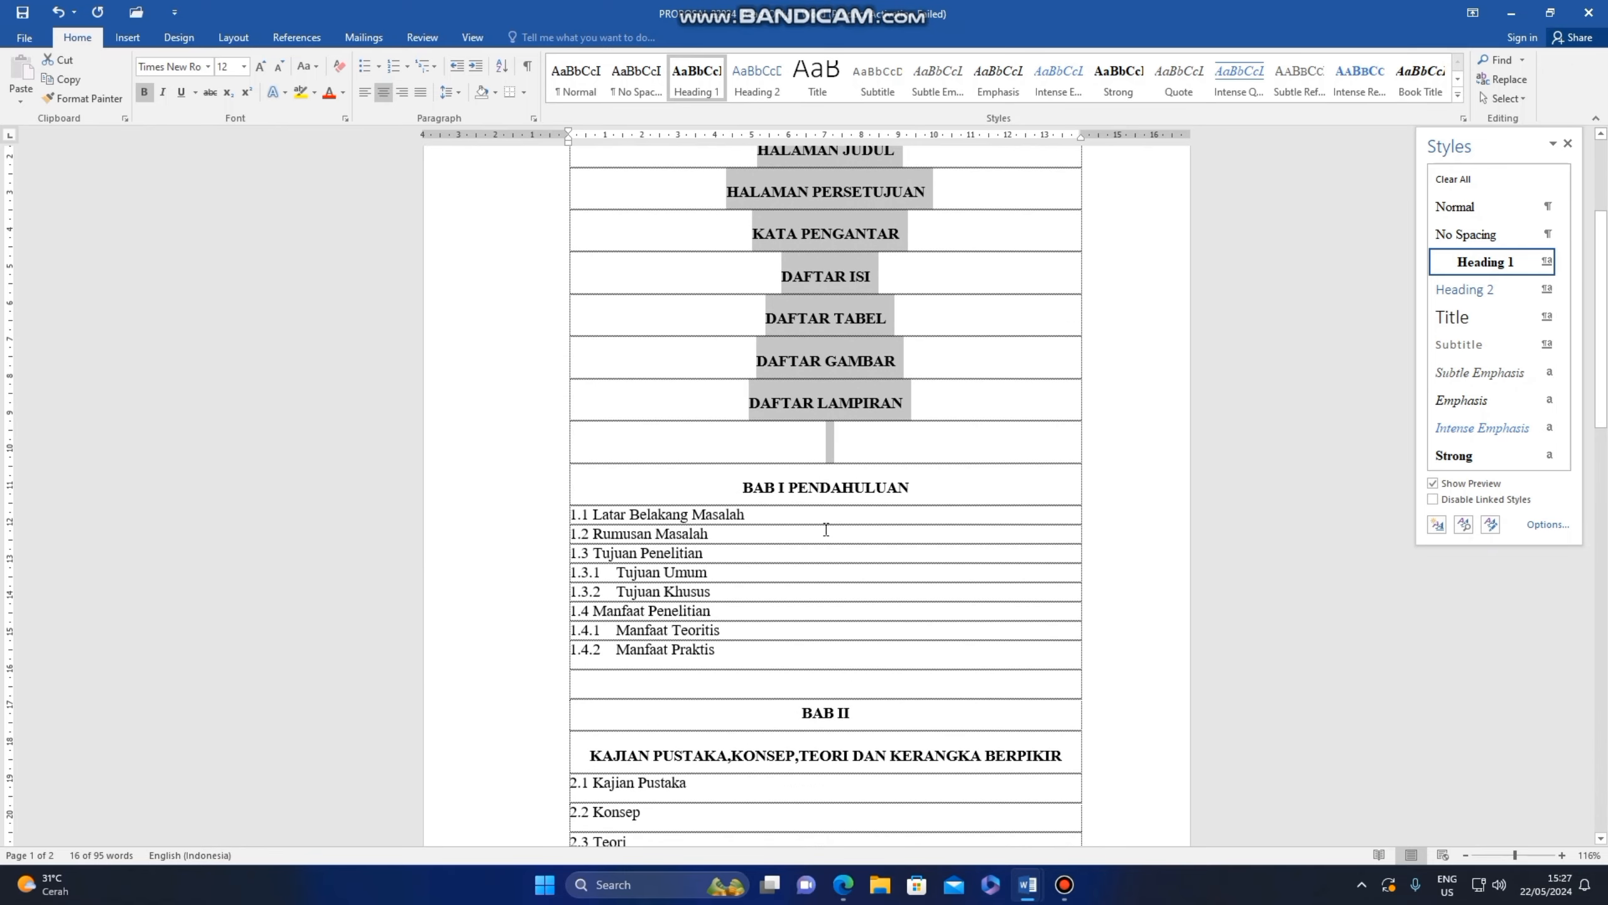
pyautogui.moveTo(738, 487); pyautogui.dragTo(874, 484)
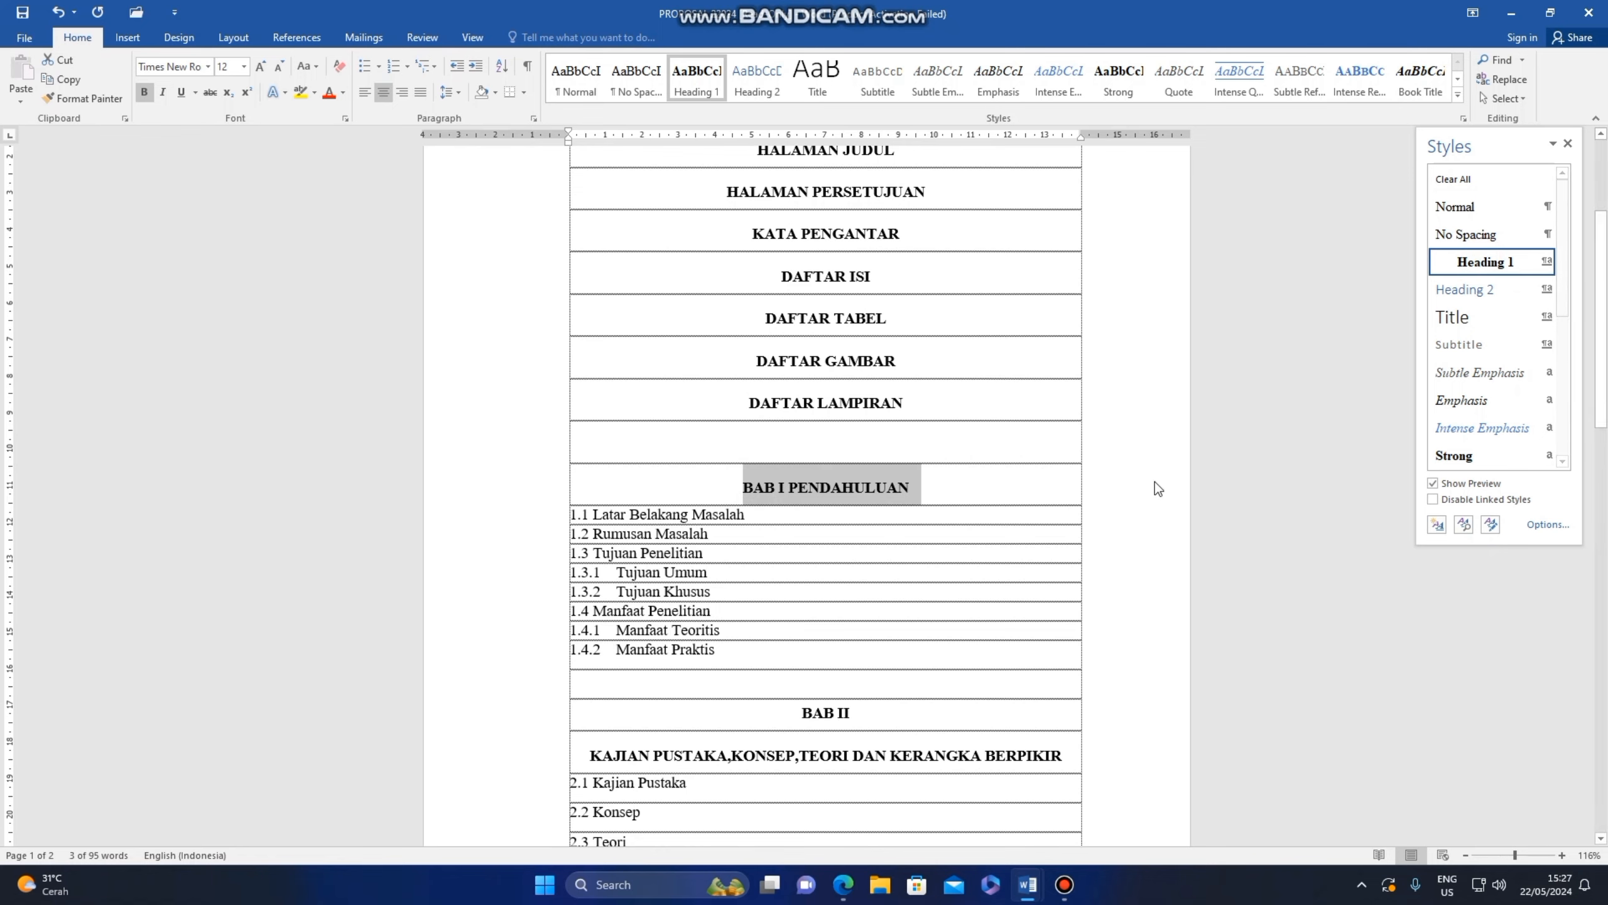
pyautogui.click(1539, 532)
pyautogui.click(839, 535)
# Step: Select the BAB I subheadings from Latar Belakang Masalah through Manfaat Praktis and set the Heading 2 style to be based on no style
pyautogui.scroll(-2, 590, 416)
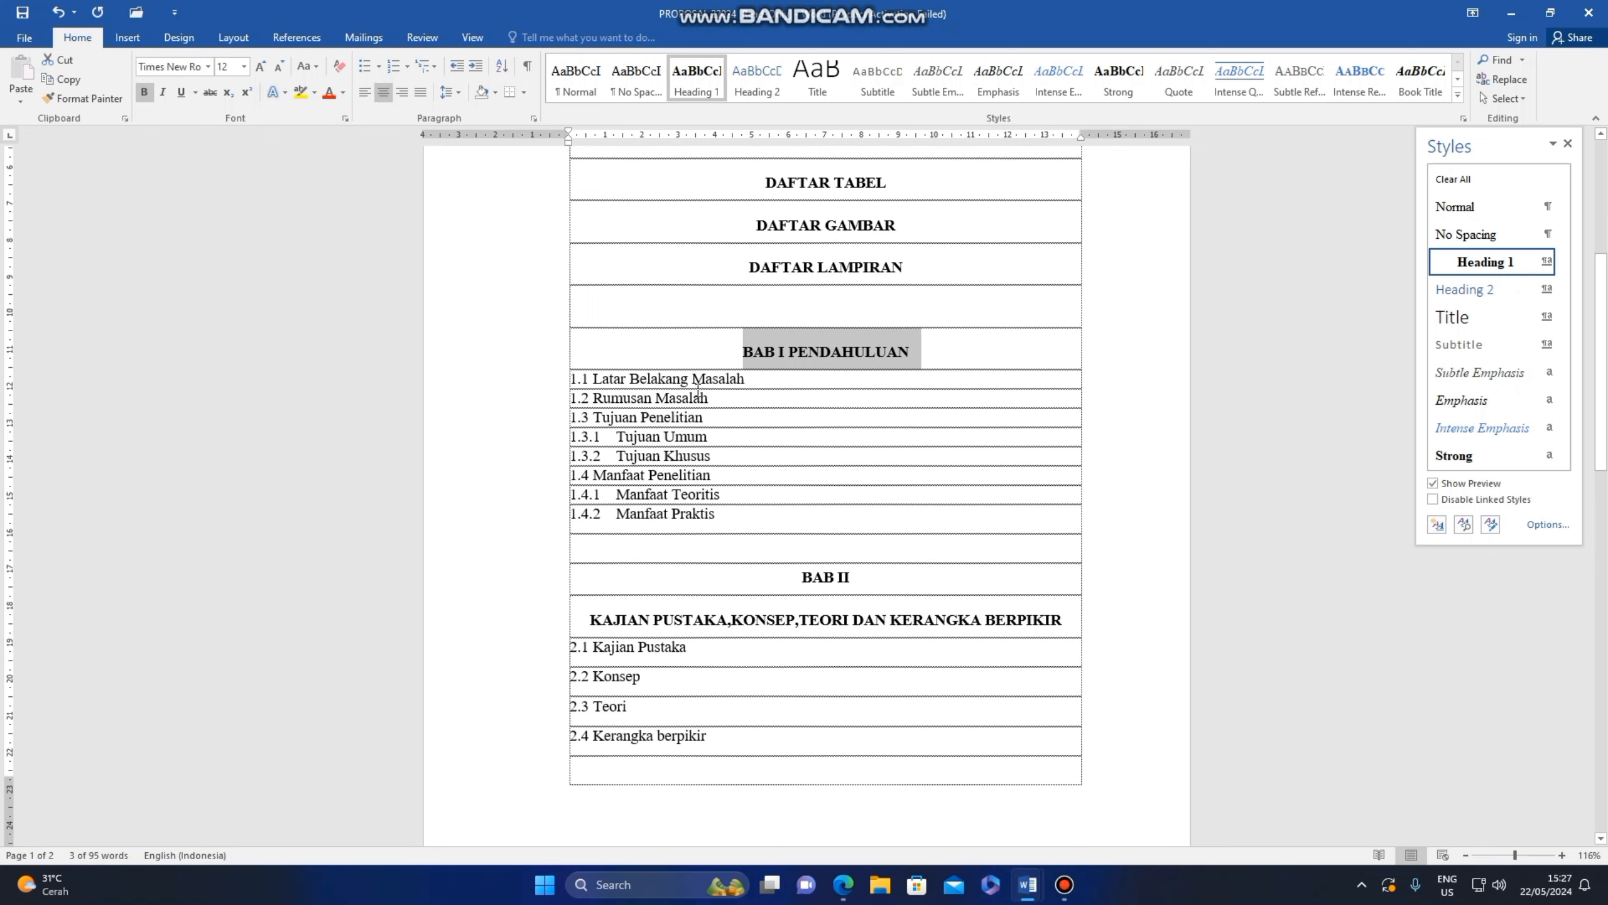
pyautogui.click(580, 379)
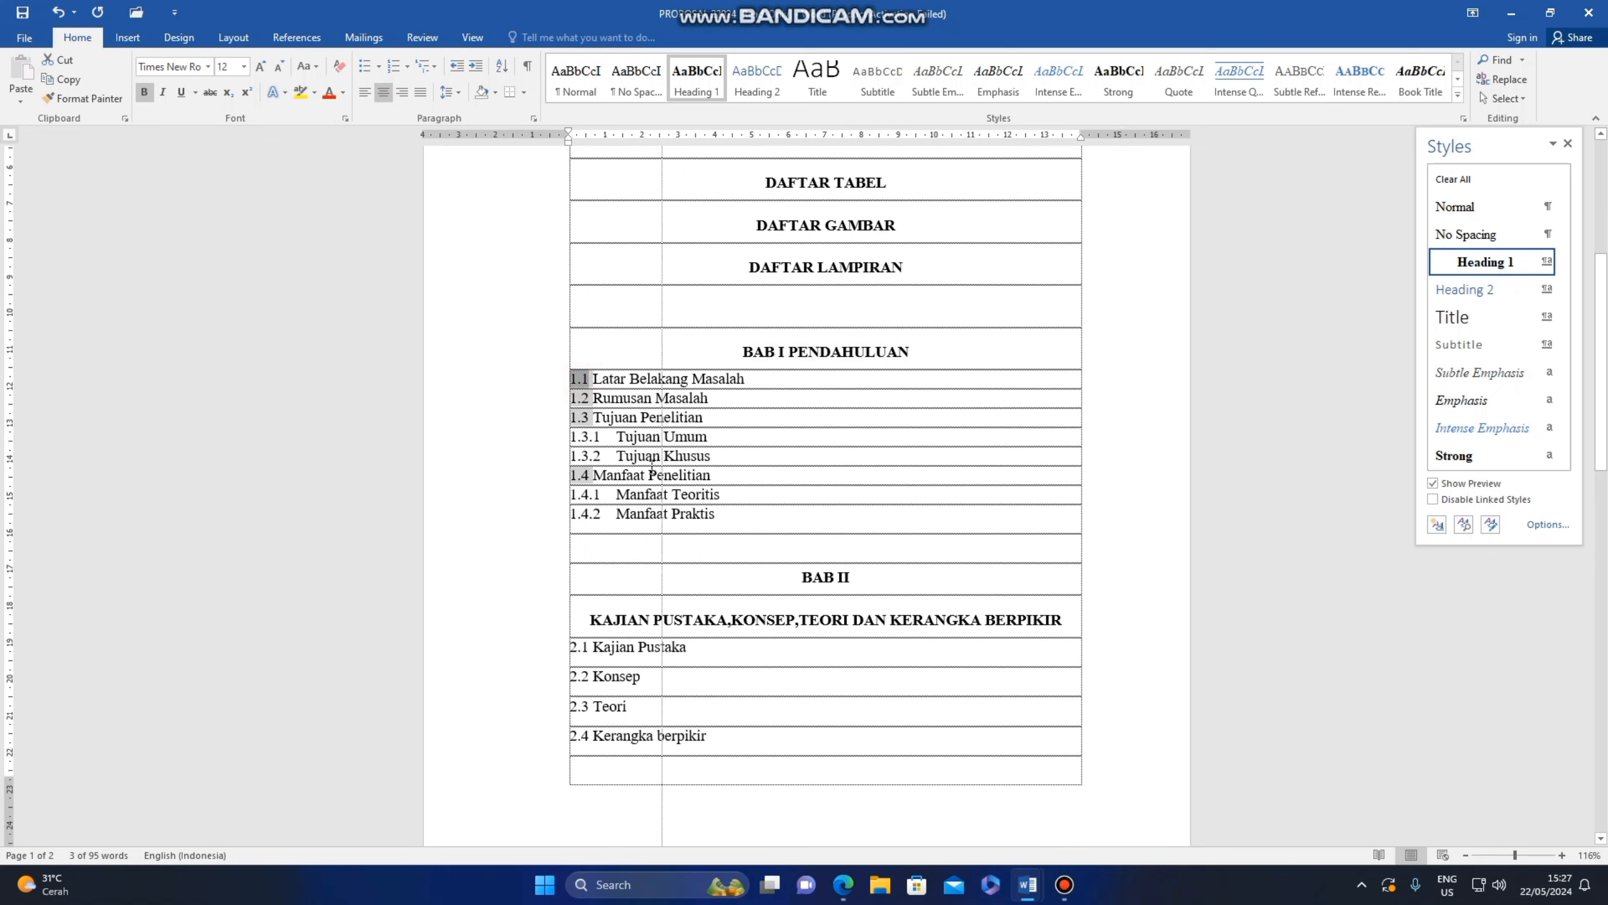
pyautogui.click(601, 380)
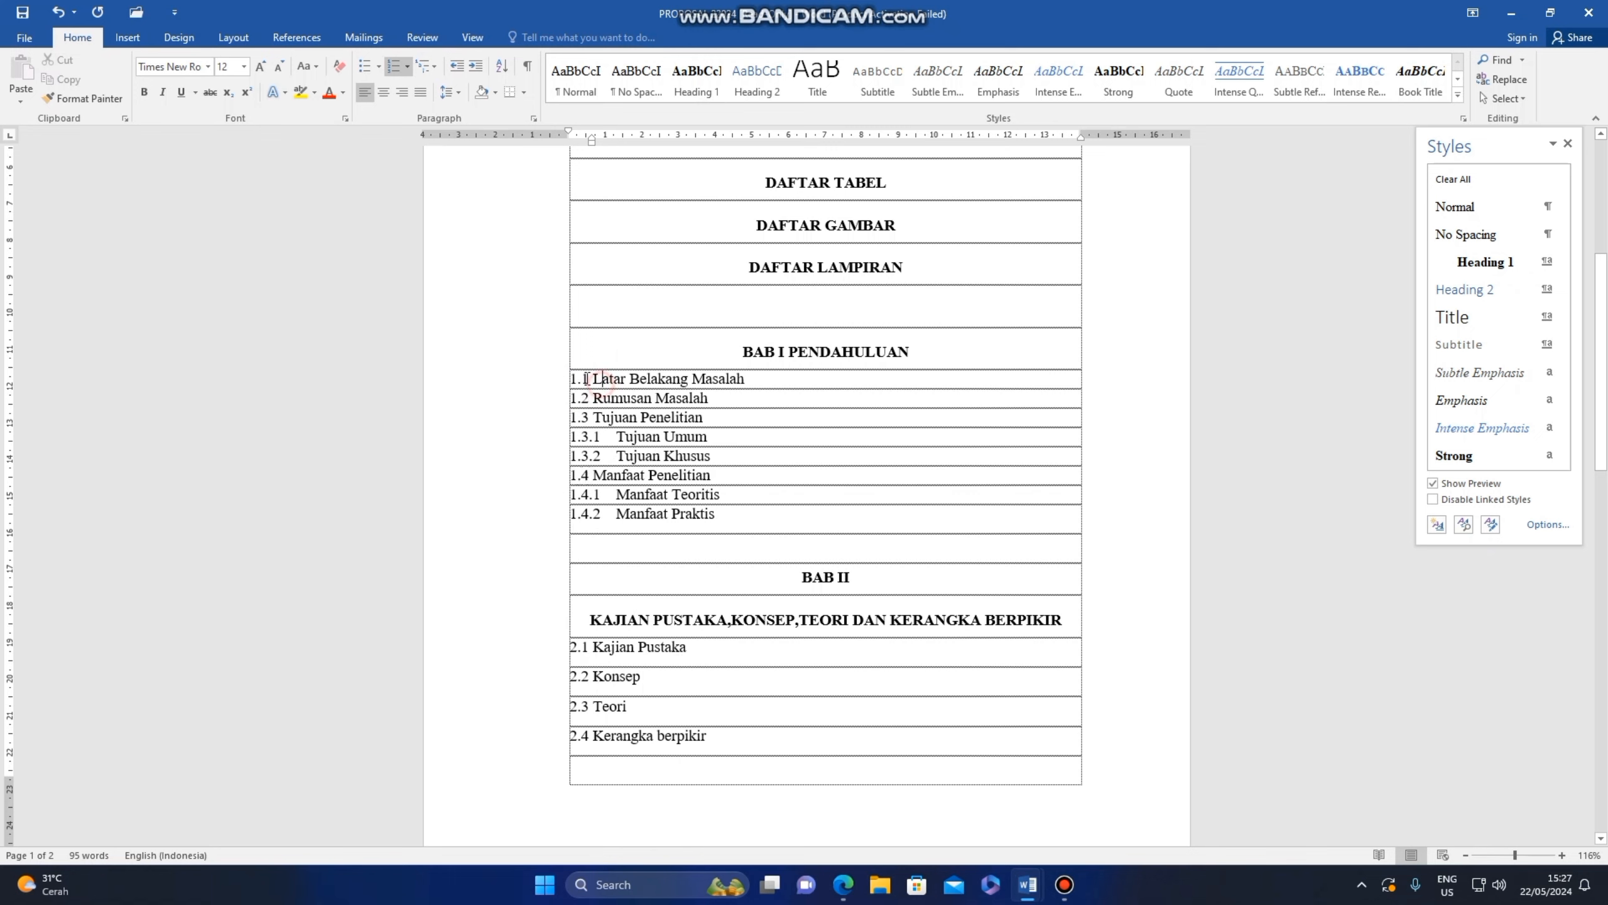
pyautogui.moveTo(593, 378); pyautogui.dragTo(721, 526)
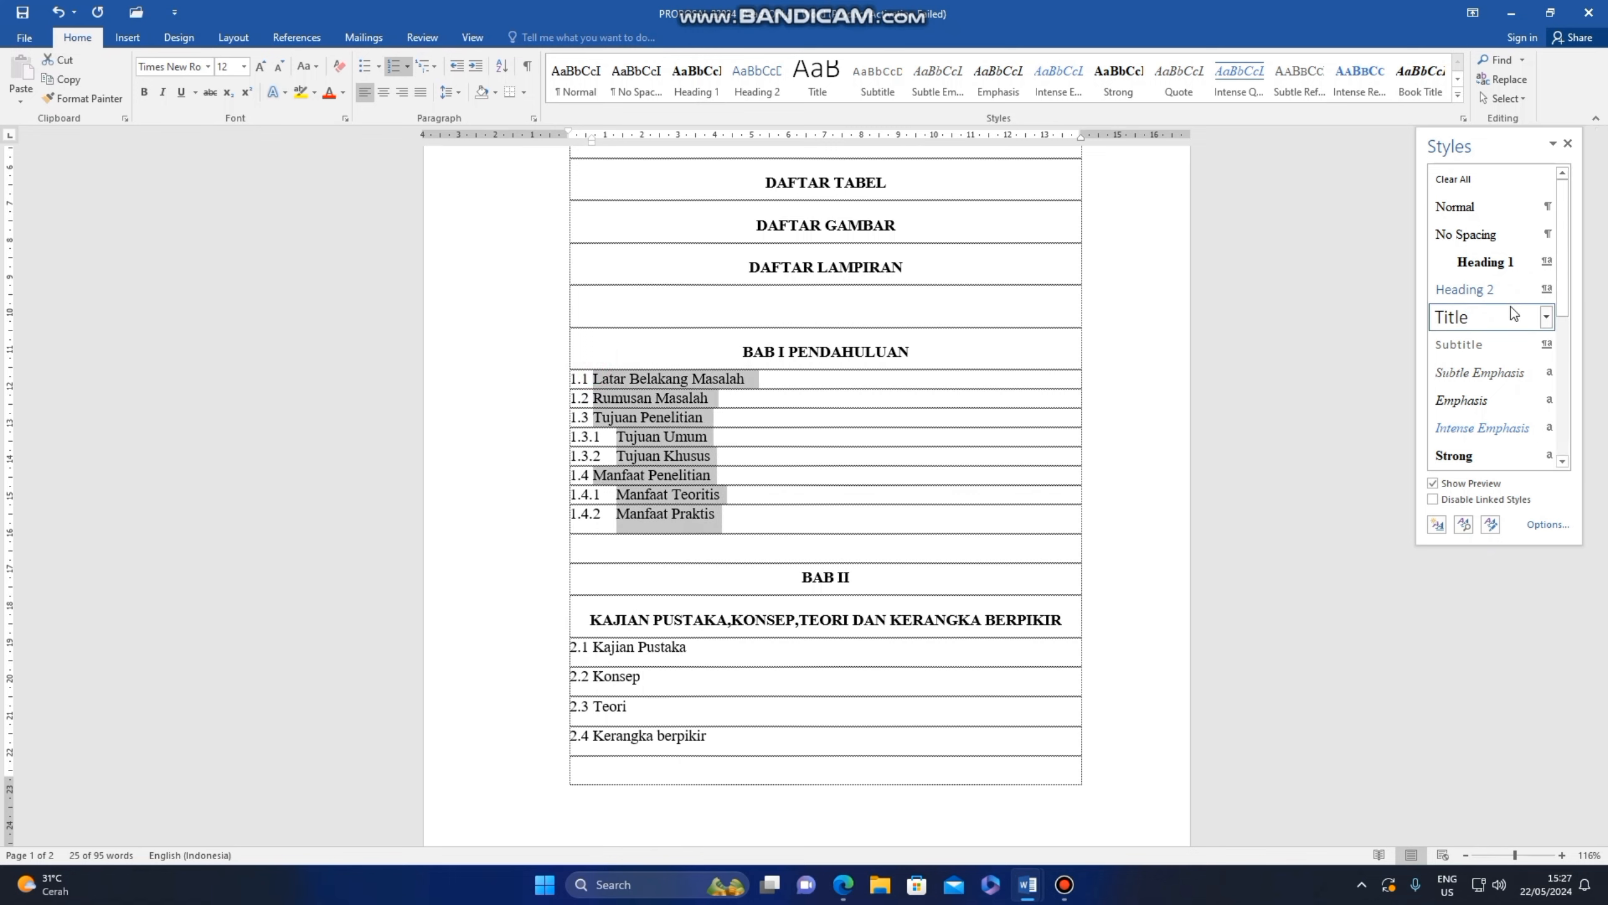
pyautogui.click(1548, 298)
pyautogui.click(1407, 332)
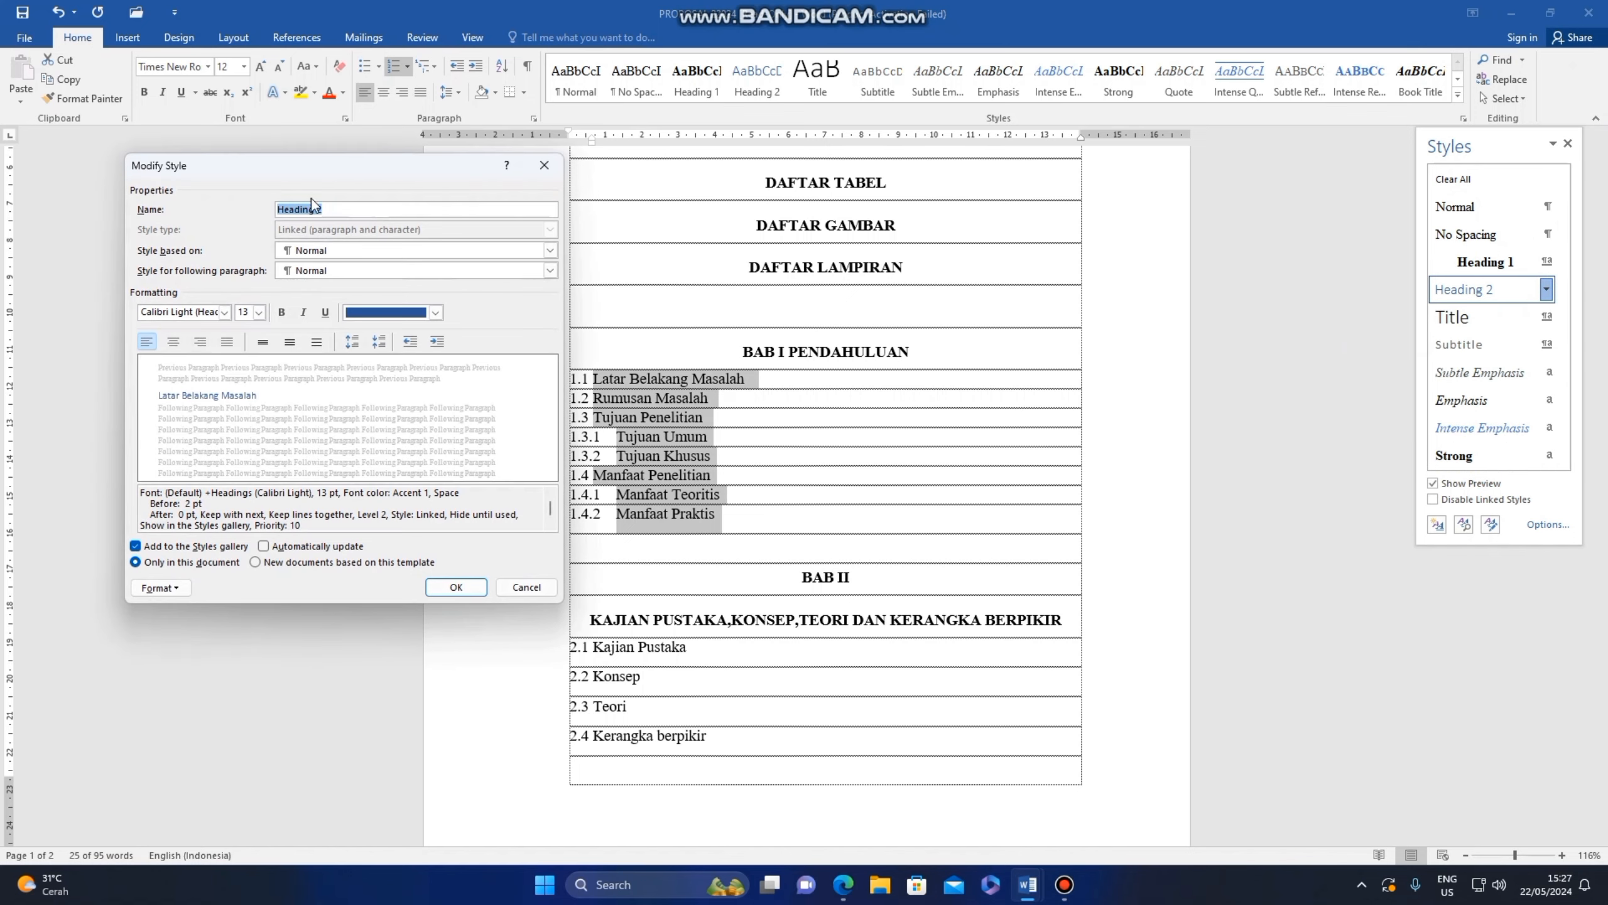
pyautogui.click(550, 251)
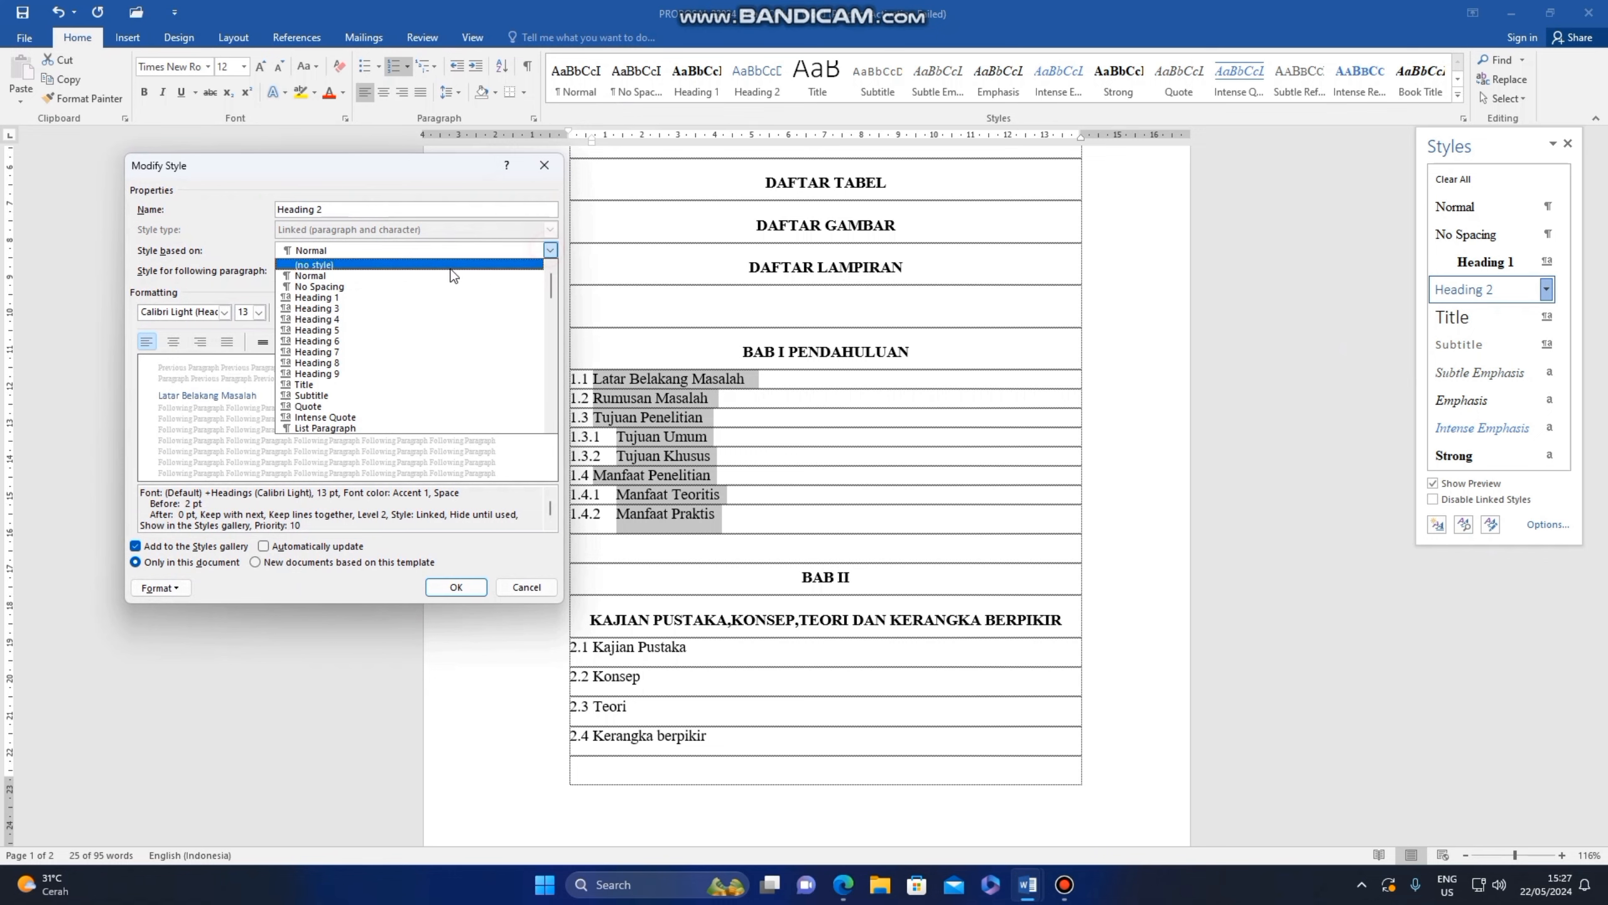
pyautogui.click(412, 255)
pyautogui.click(345, 251)
pyautogui.click(332, 256)
pyautogui.click(342, 252)
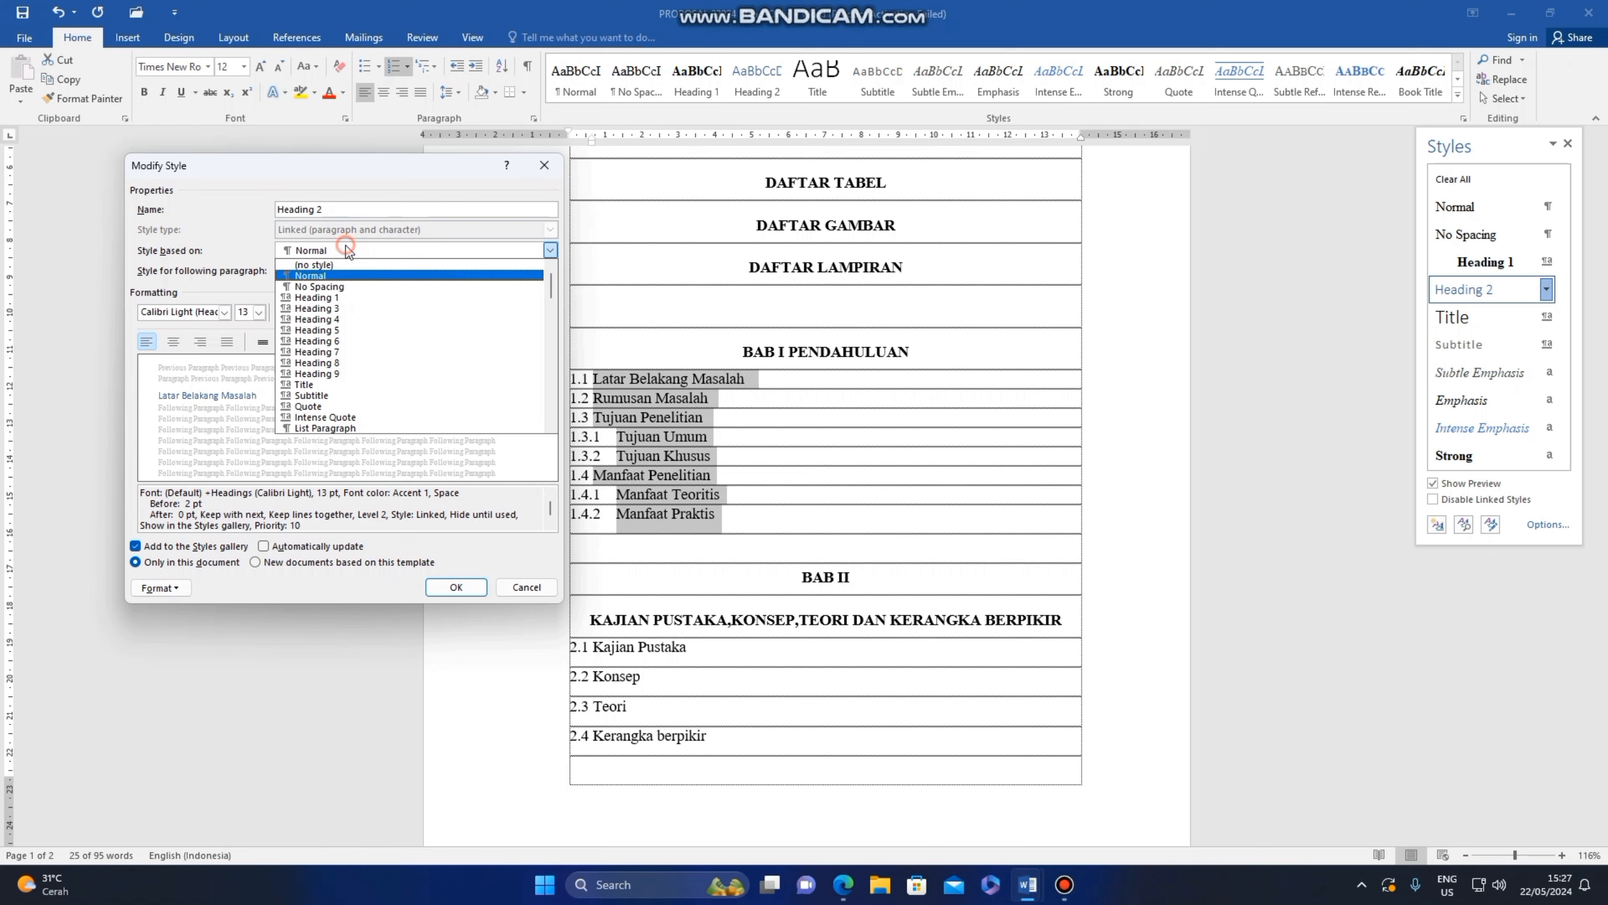
pyautogui.click(317, 261)
# Step: Format the Heading 2 style as Times New Roman, 12 pt, bold, with black text
pyautogui.click(225, 312)
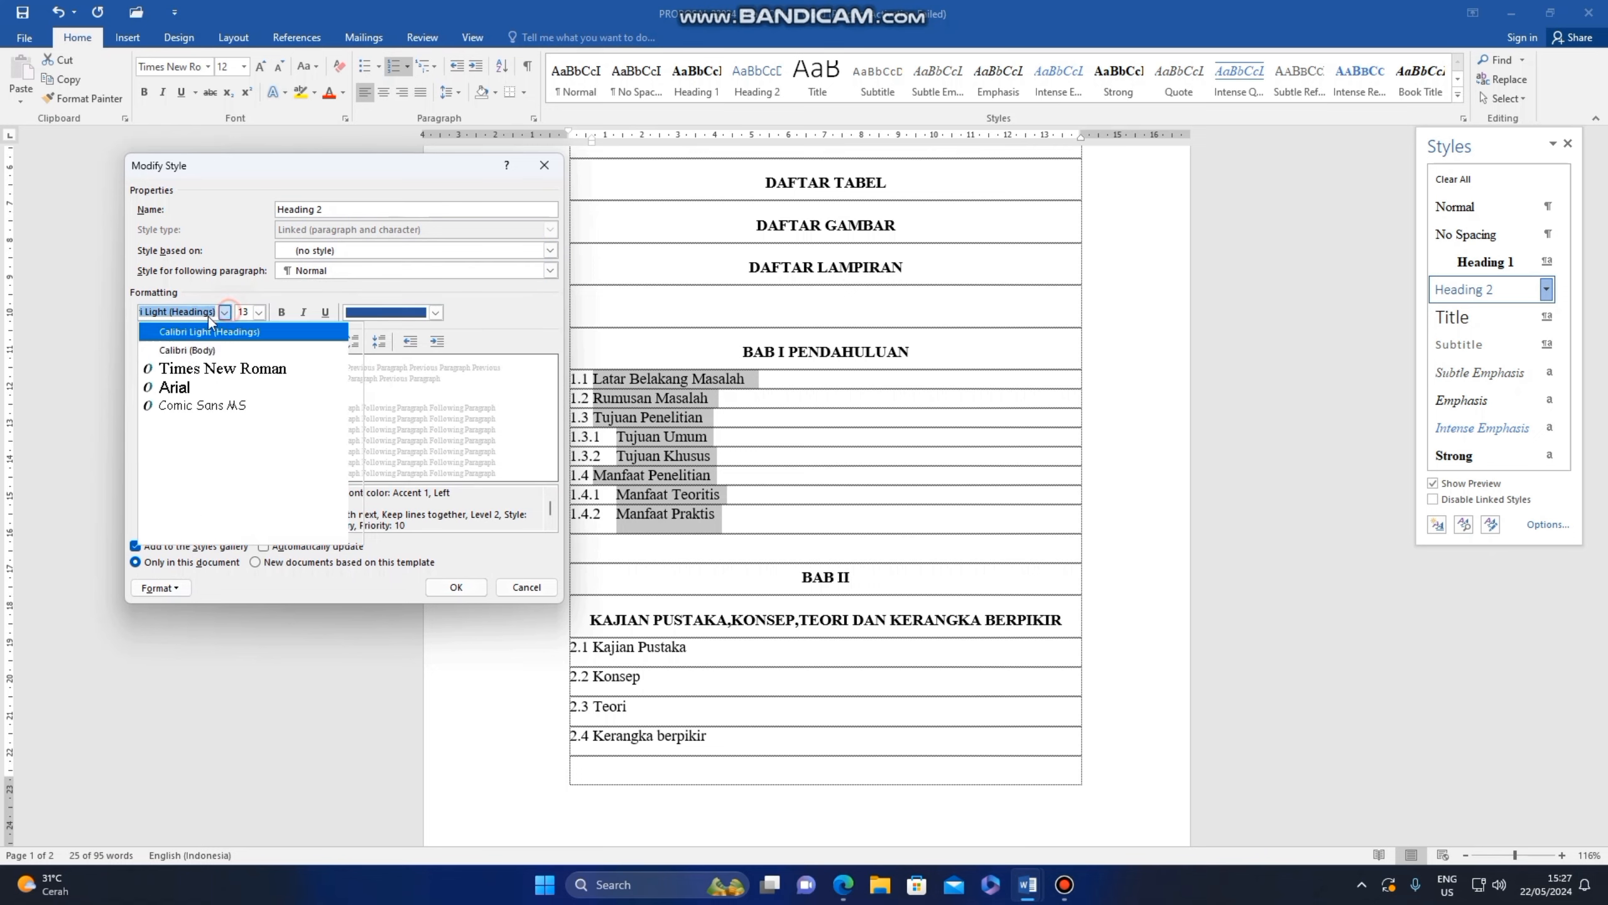
pyautogui.click(201, 378)
pyautogui.click(259, 311)
pyautogui.click(247, 373)
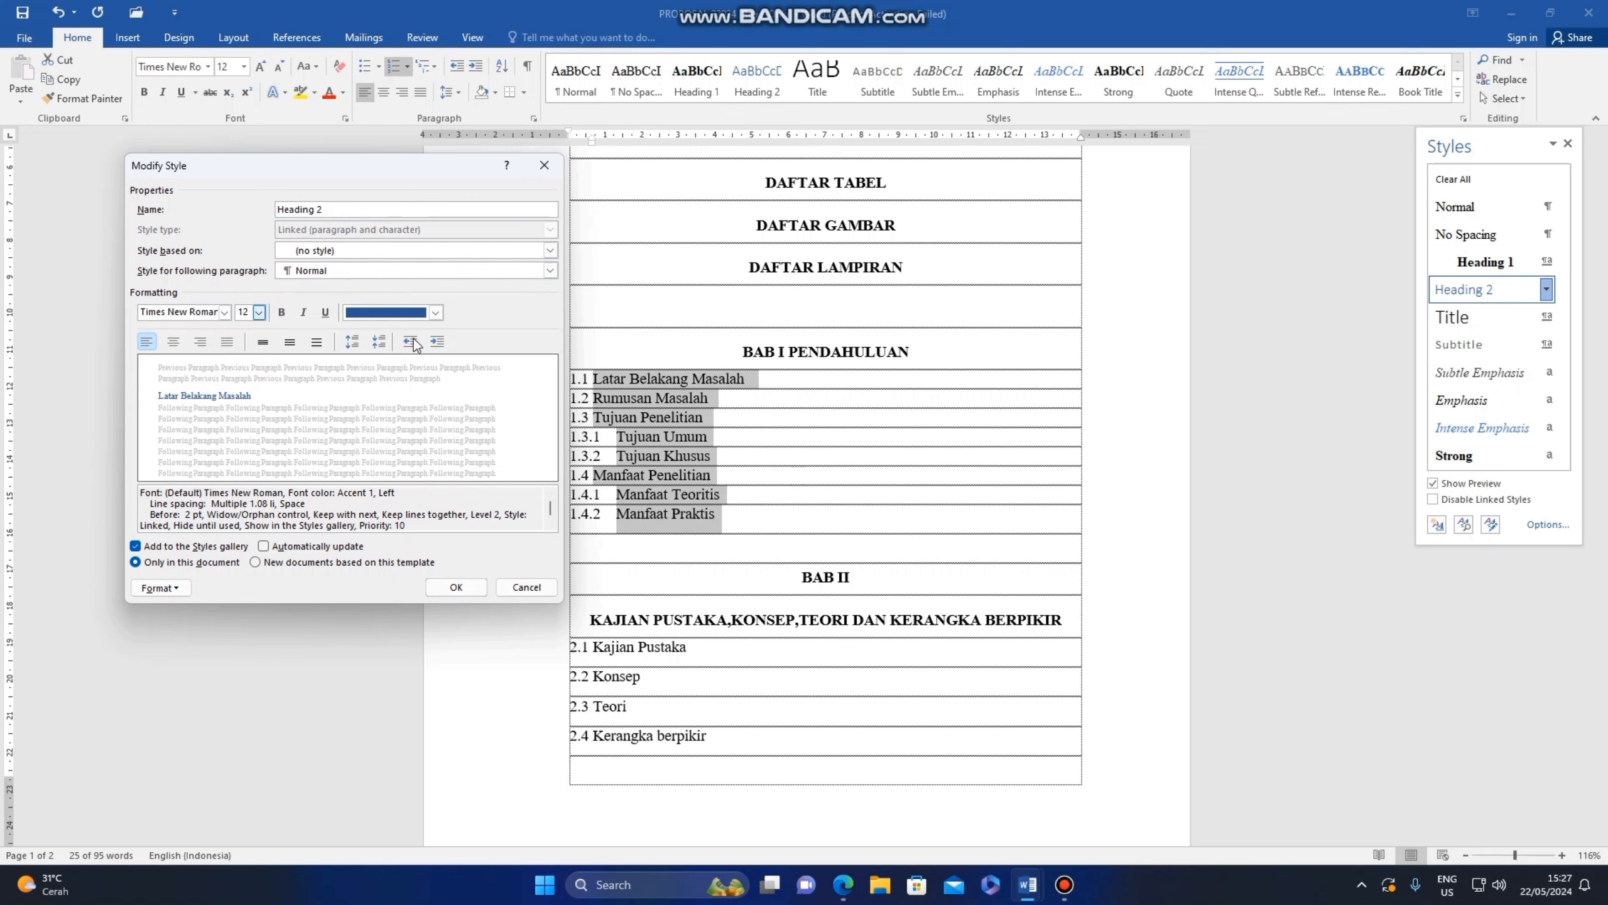
pyautogui.click(281, 312)
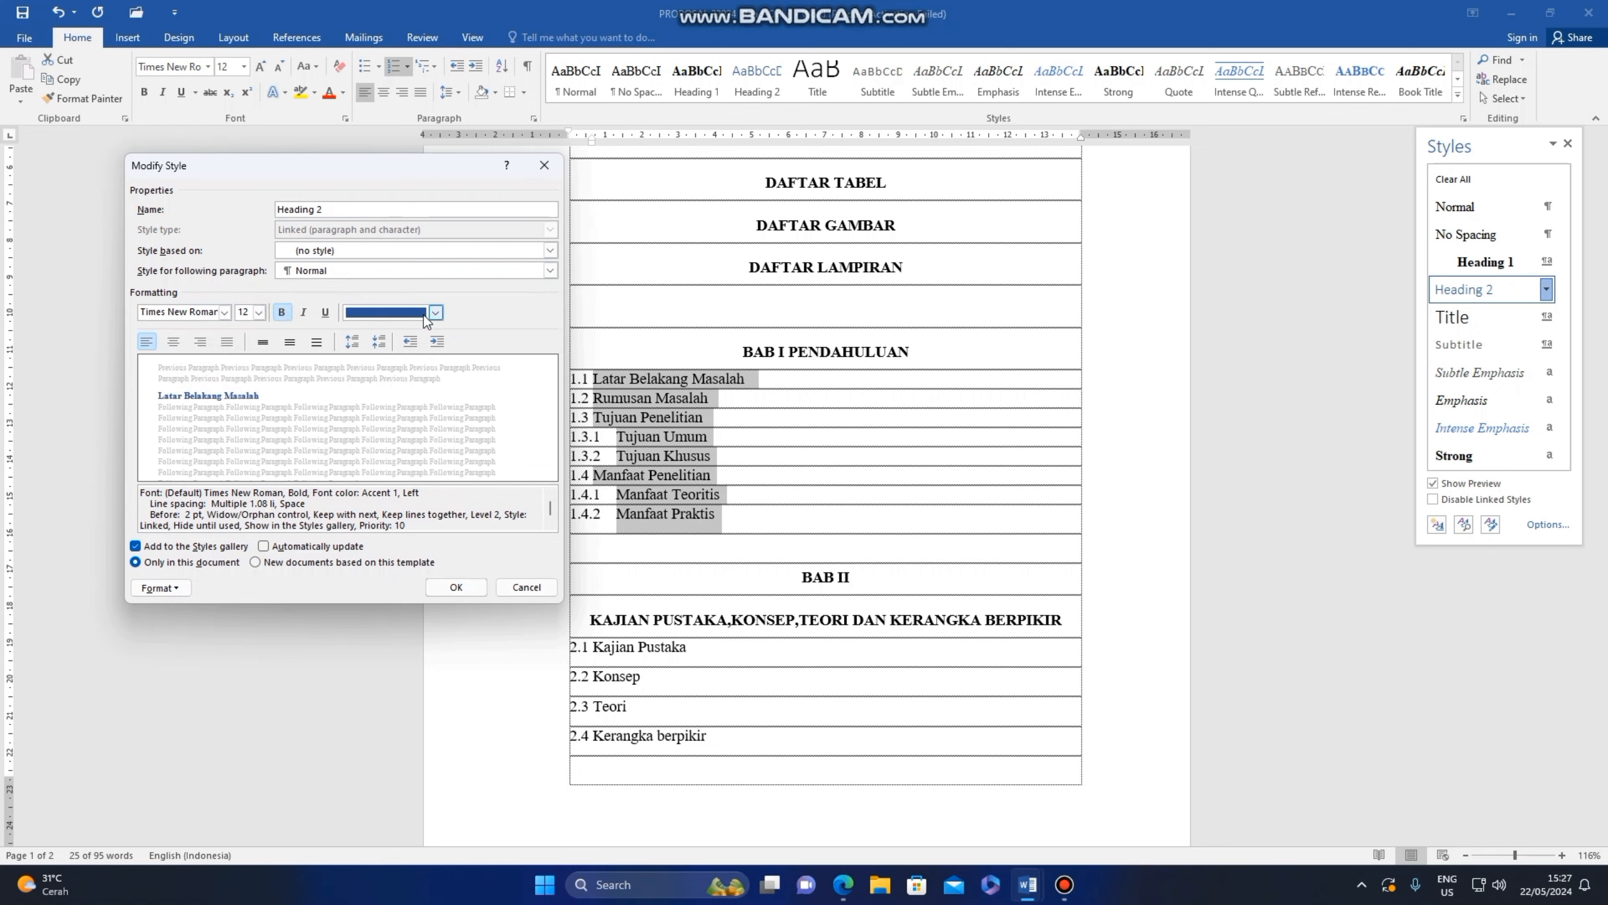
pyautogui.click(435, 313)
pyautogui.click(366, 368)
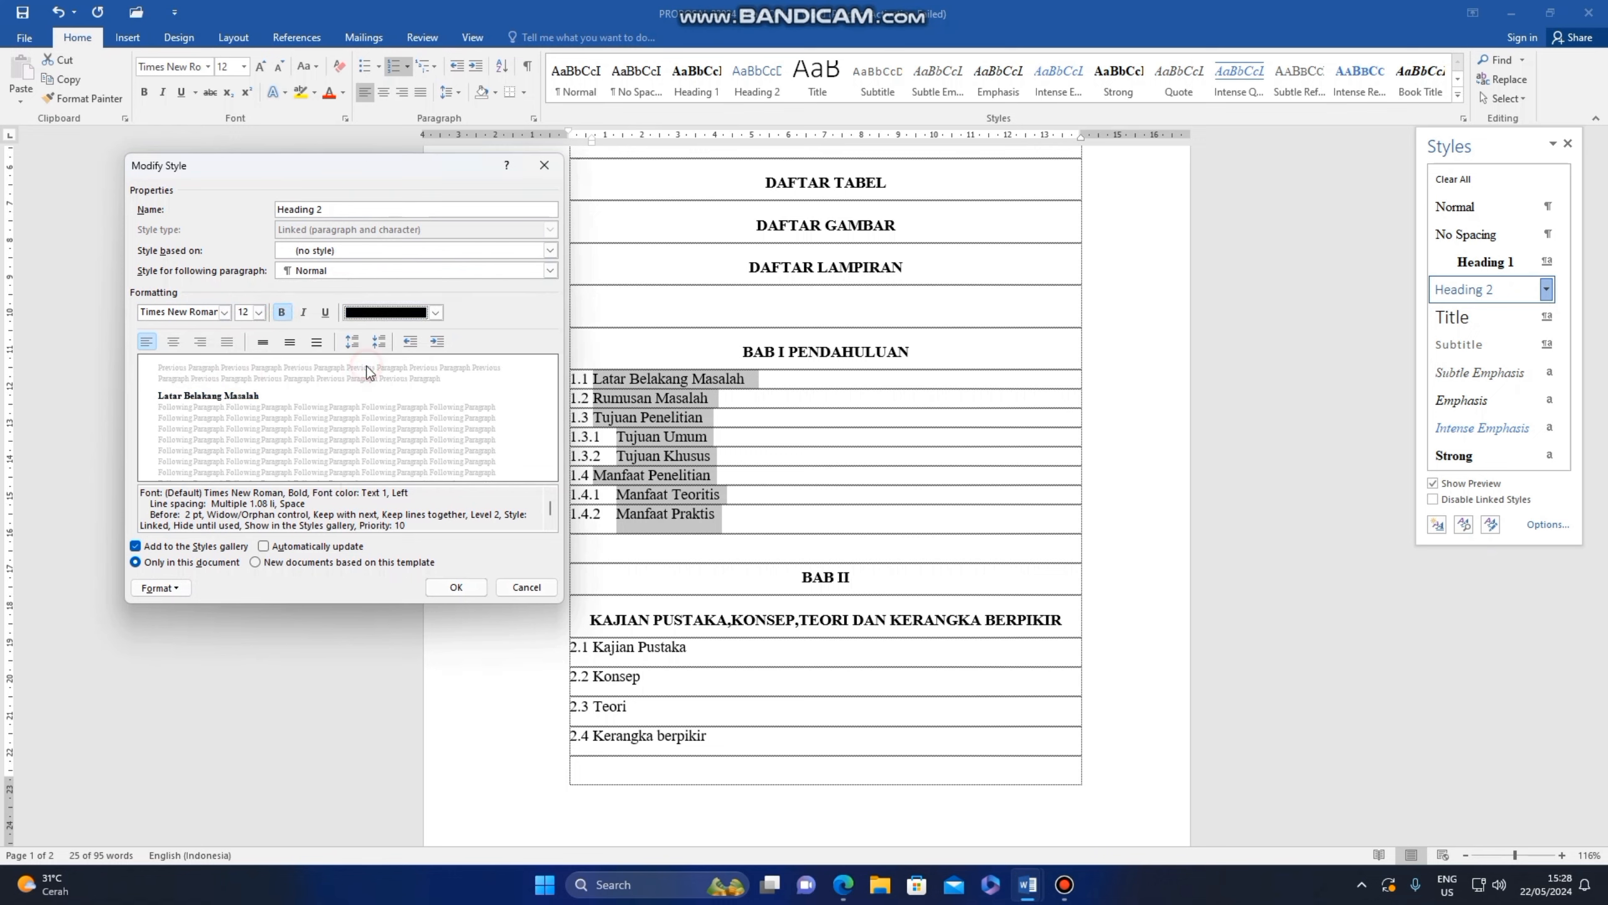
pyautogui.click(458, 587)
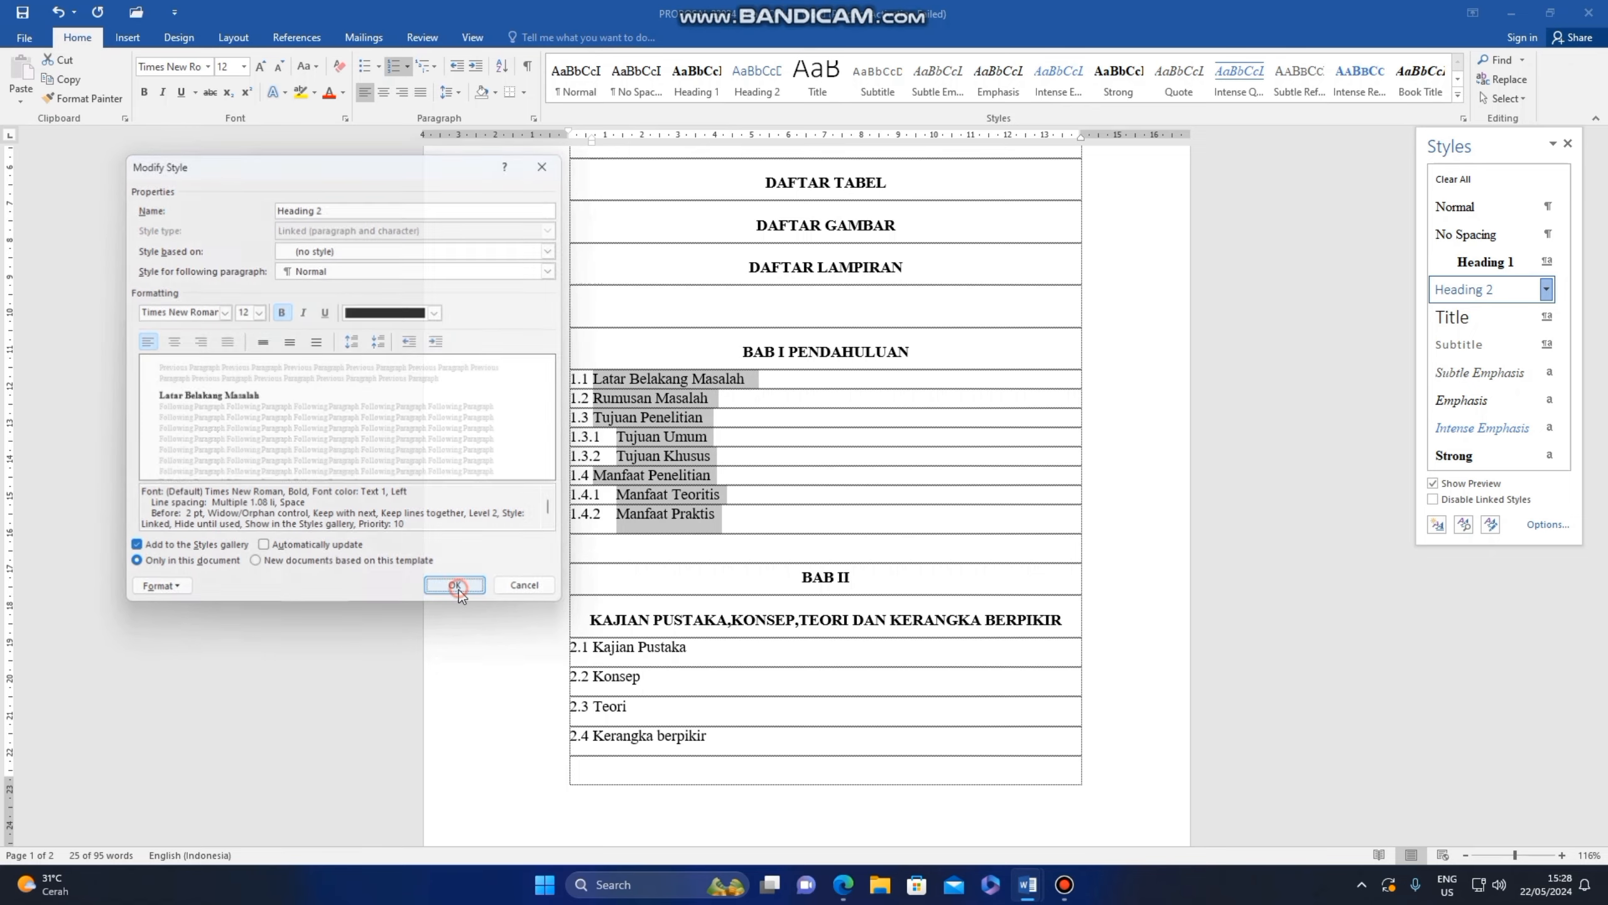
# Step: Apply Heading 2 to the selected BAB I subheadings and check the style pane options
pyautogui.click(1504, 297)
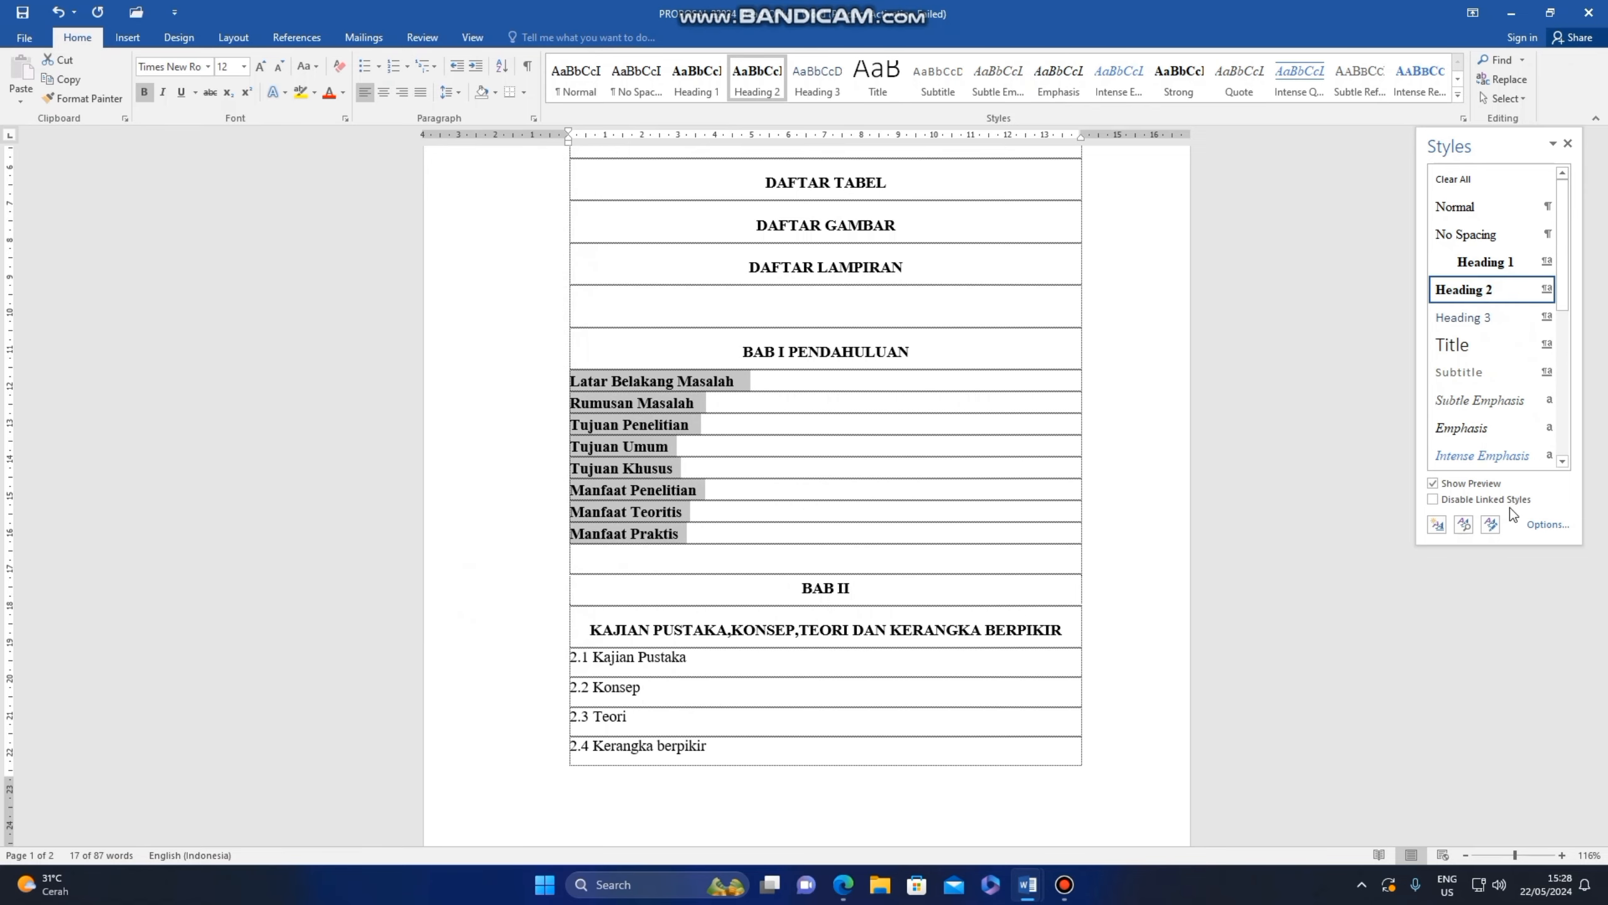
pyautogui.click(1528, 525)
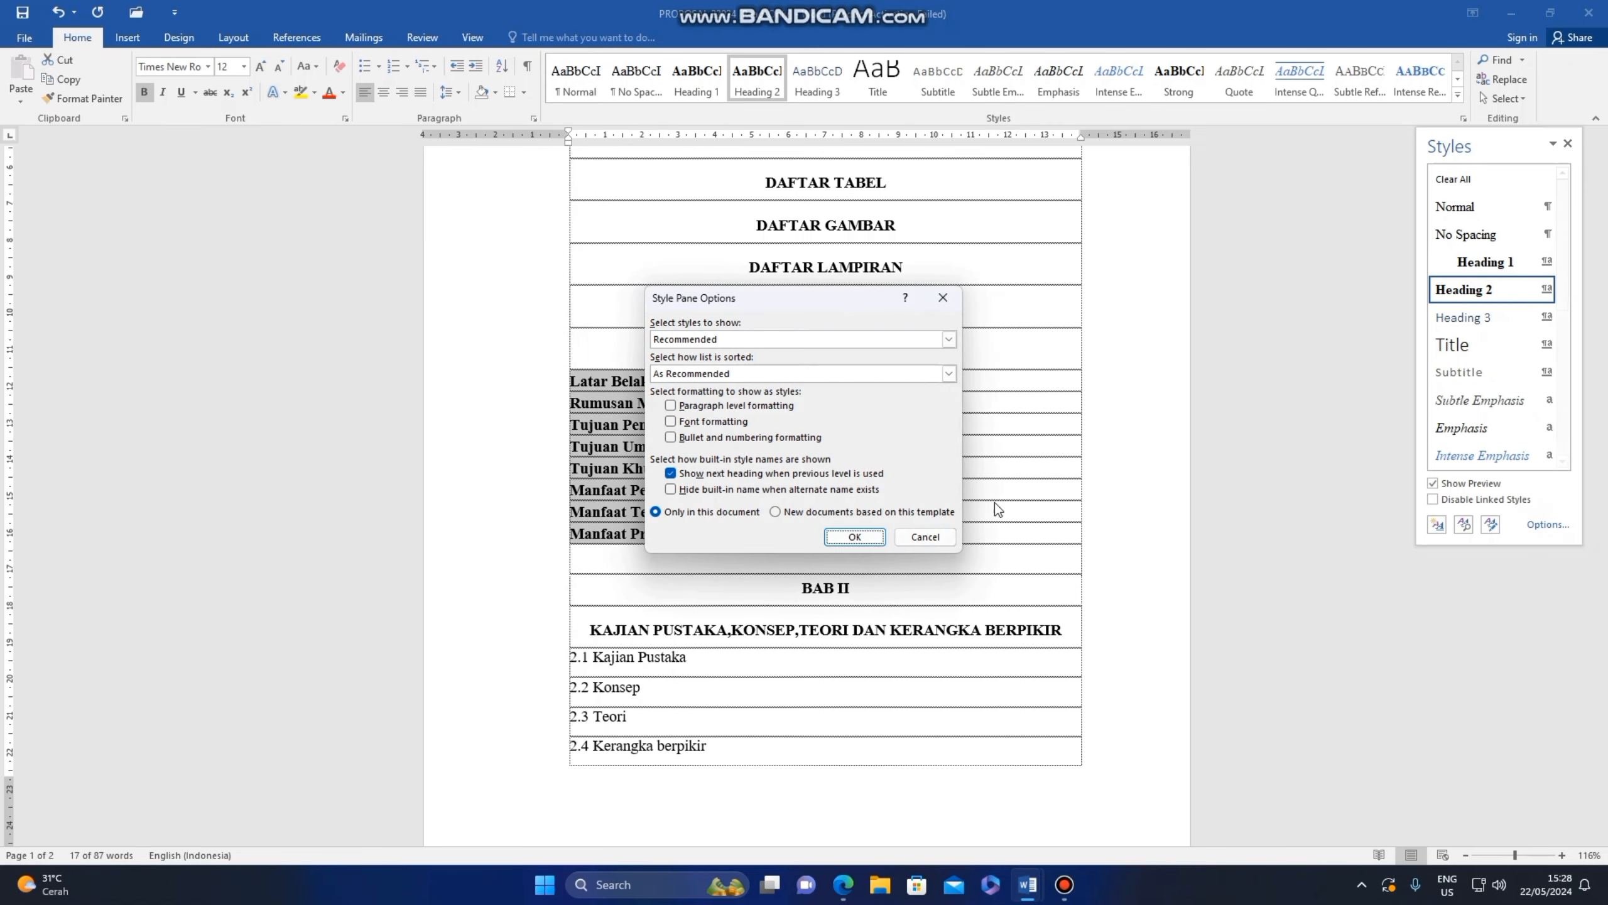
pyautogui.click(857, 538)
# Step: Check the style of the two BAB II title lines and apply Heading 2 to subheadings 2.1 through 2.4
pyautogui.scroll(-4, 921, 373)
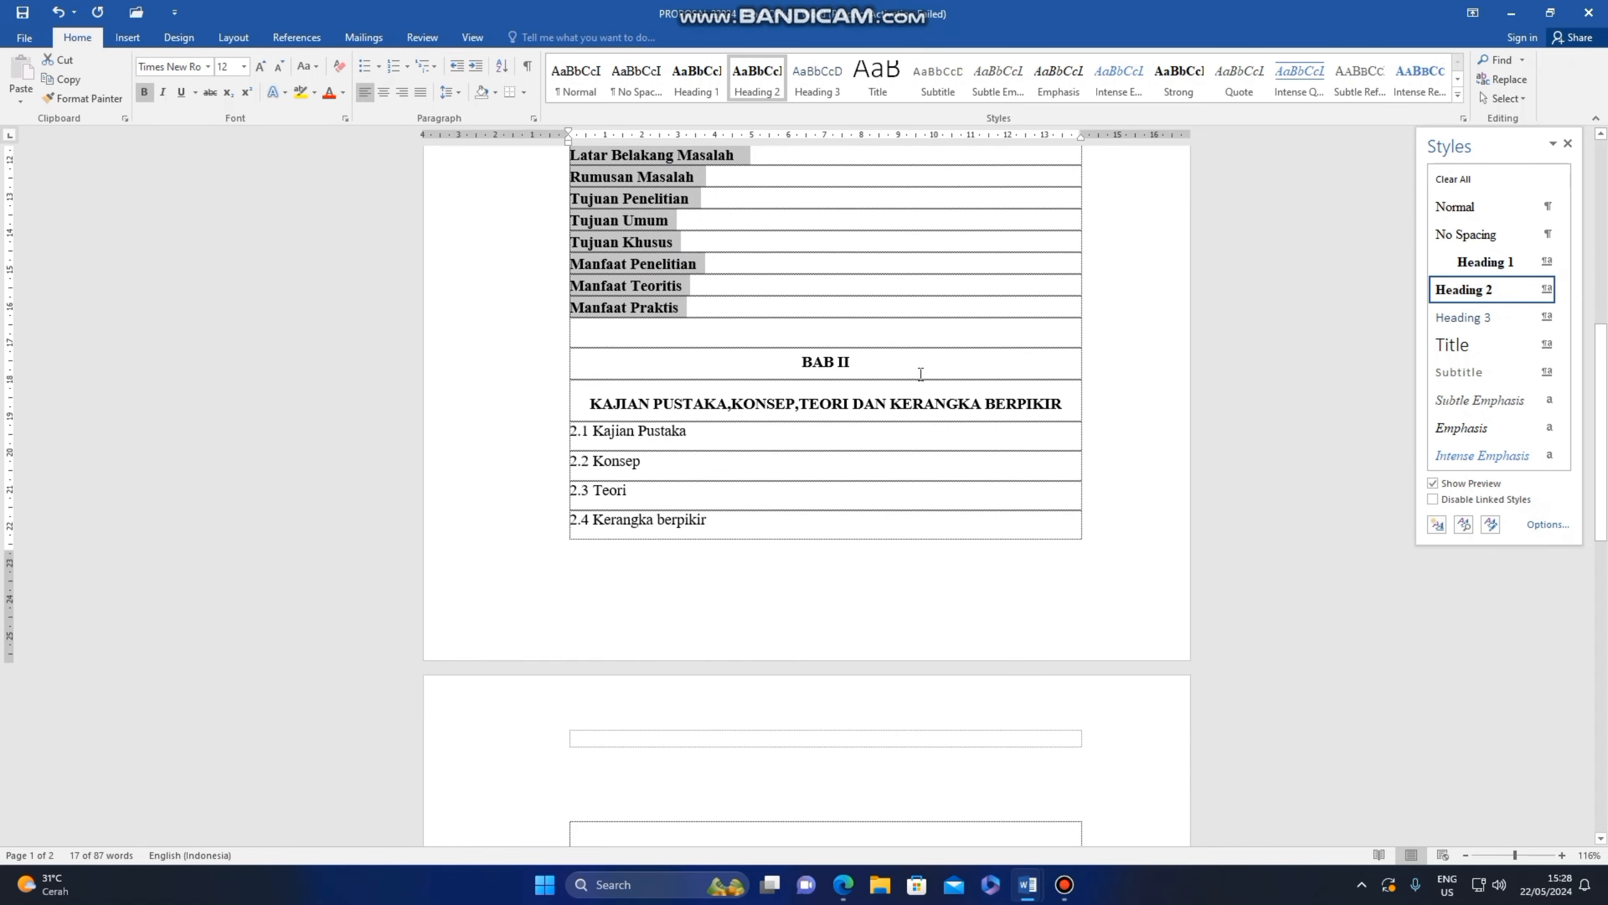
pyautogui.moveTo(803, 360); pyautogui.dragTo(1054, 422)
pyautogui.click(1316, 469)
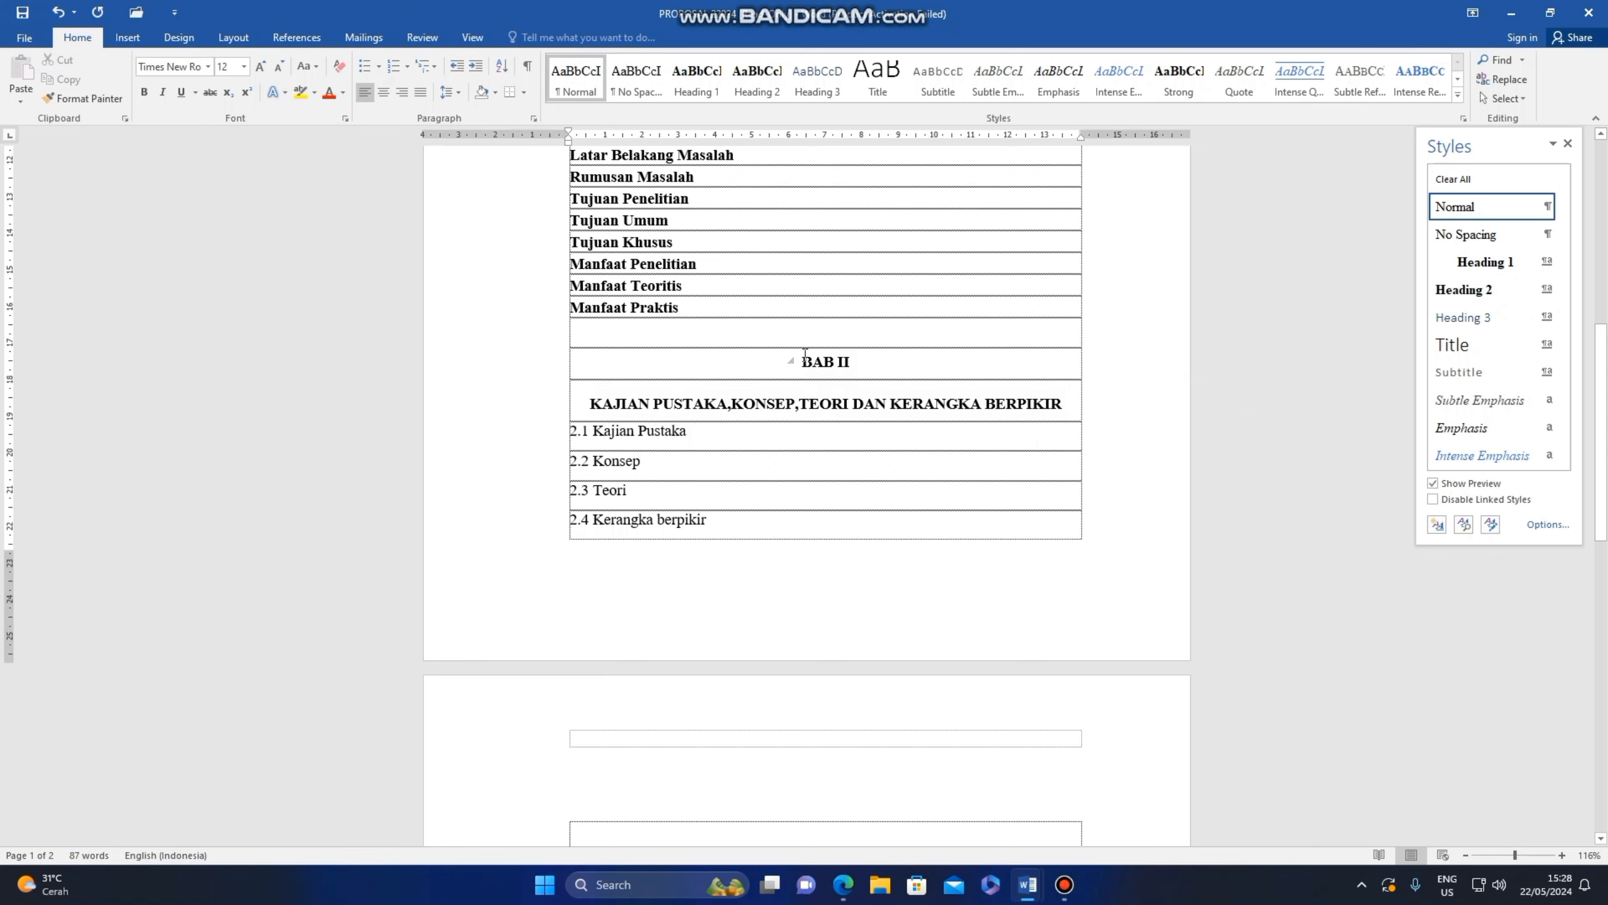
pyautogui.moveTo(807, 353); pyautogui.dragTo(1069, 406)
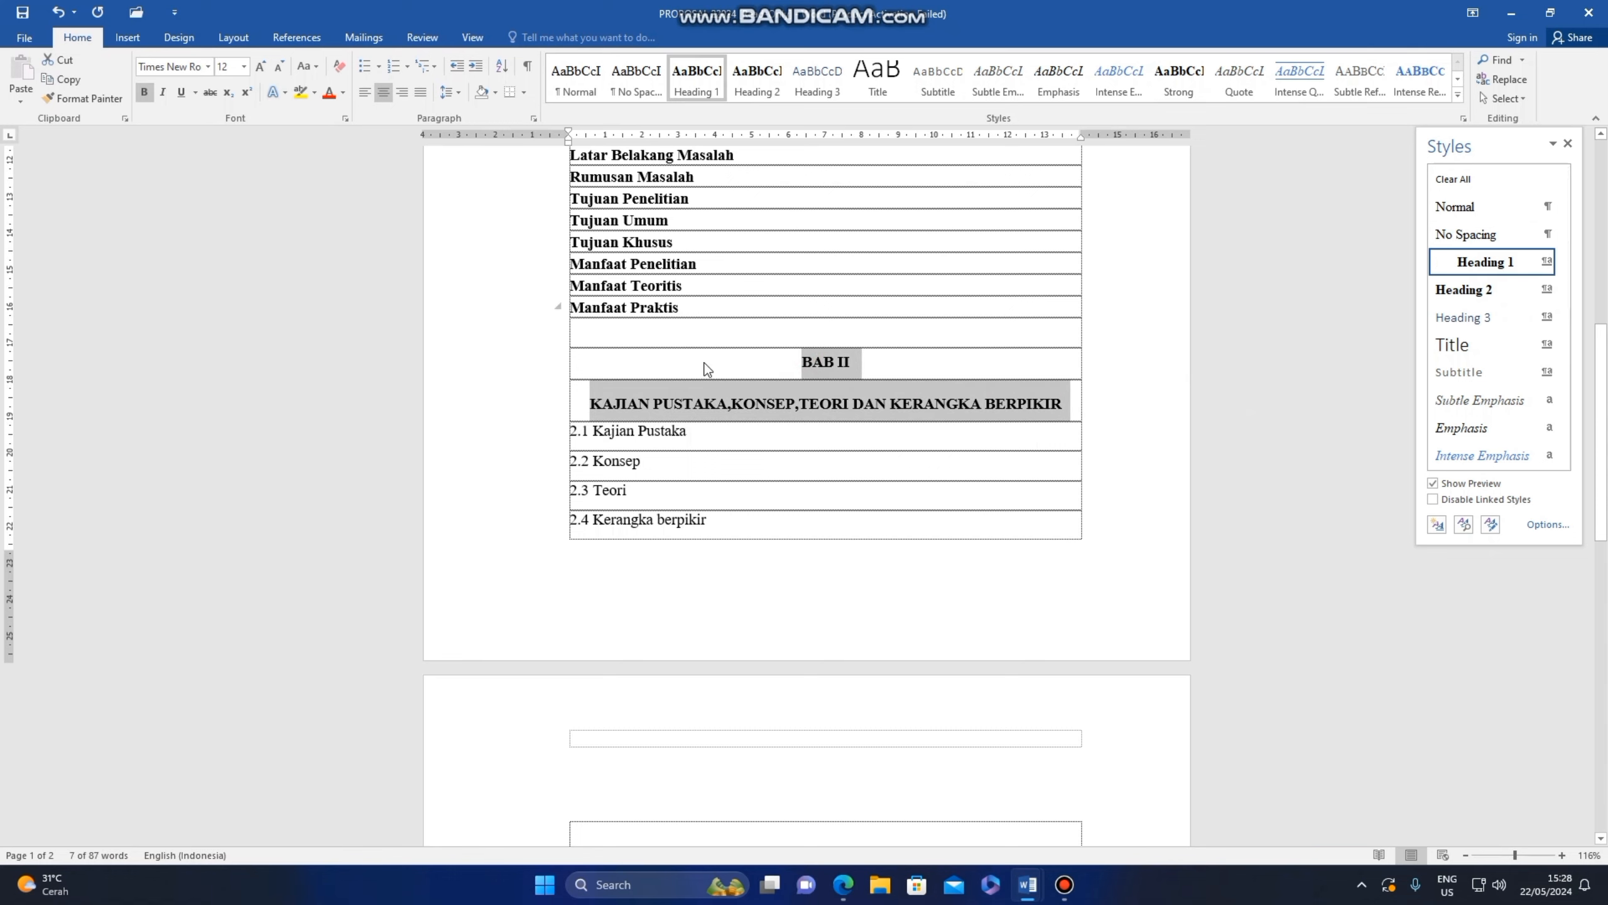
pyautogui.moveTo(600, 430); pyautogui.dragTo(736, 519)
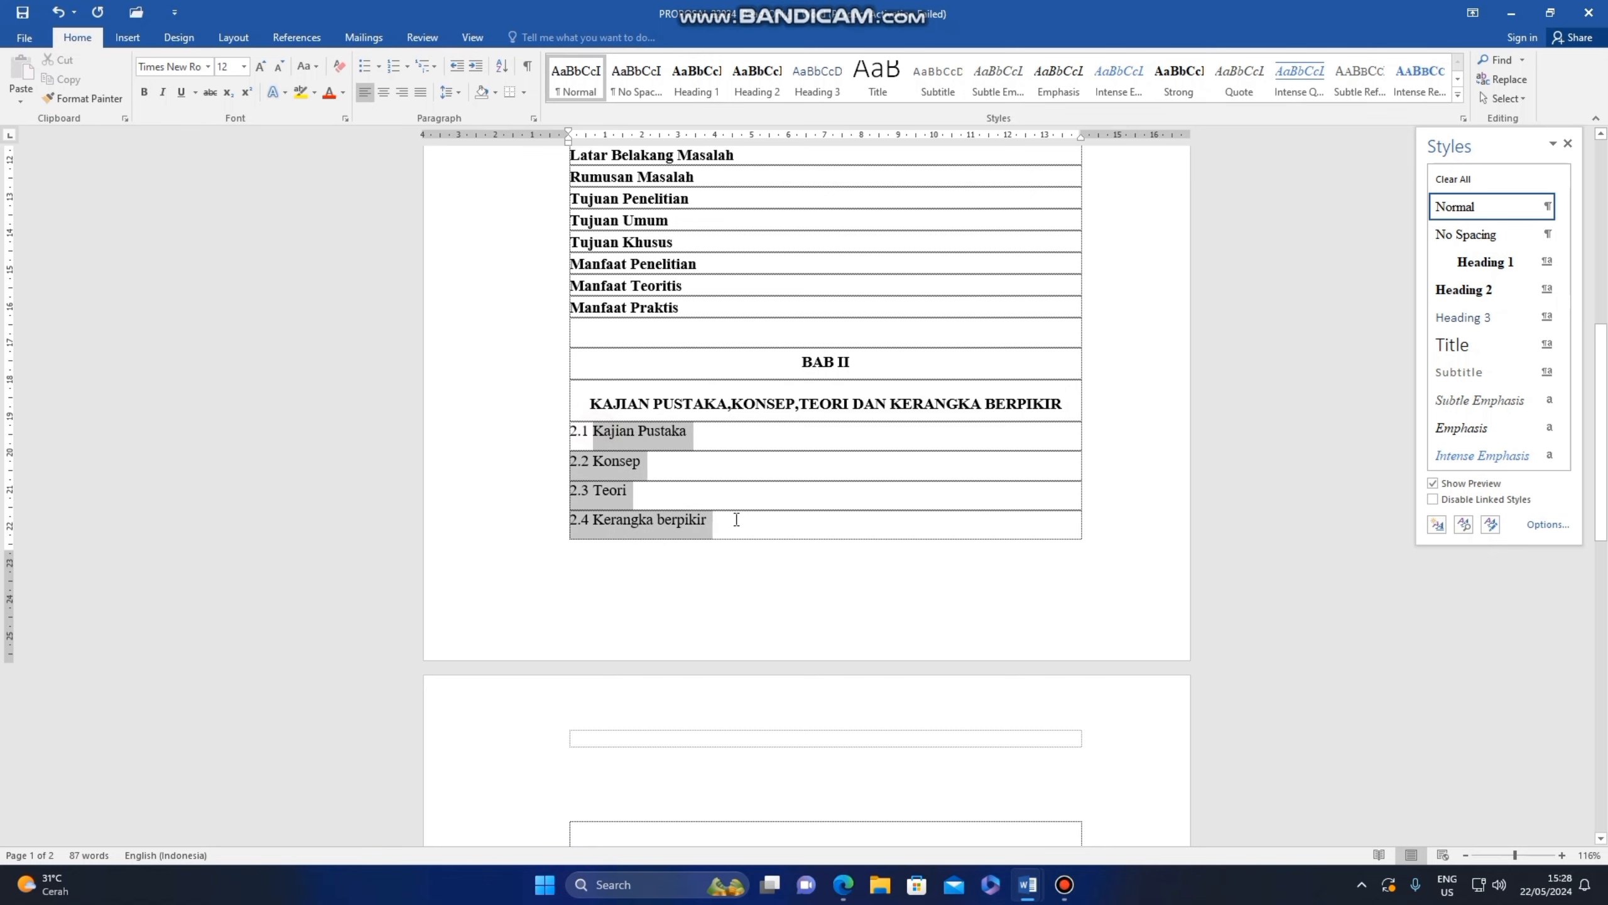
pyautogui.click(1481, 290)
# Step: Apply Heading 1 to the BAB III METODE PENELITIAN title and Heading 2 to subheadings 3.1 through 3.7
pyautogui.scroll(-10, 787, 275)
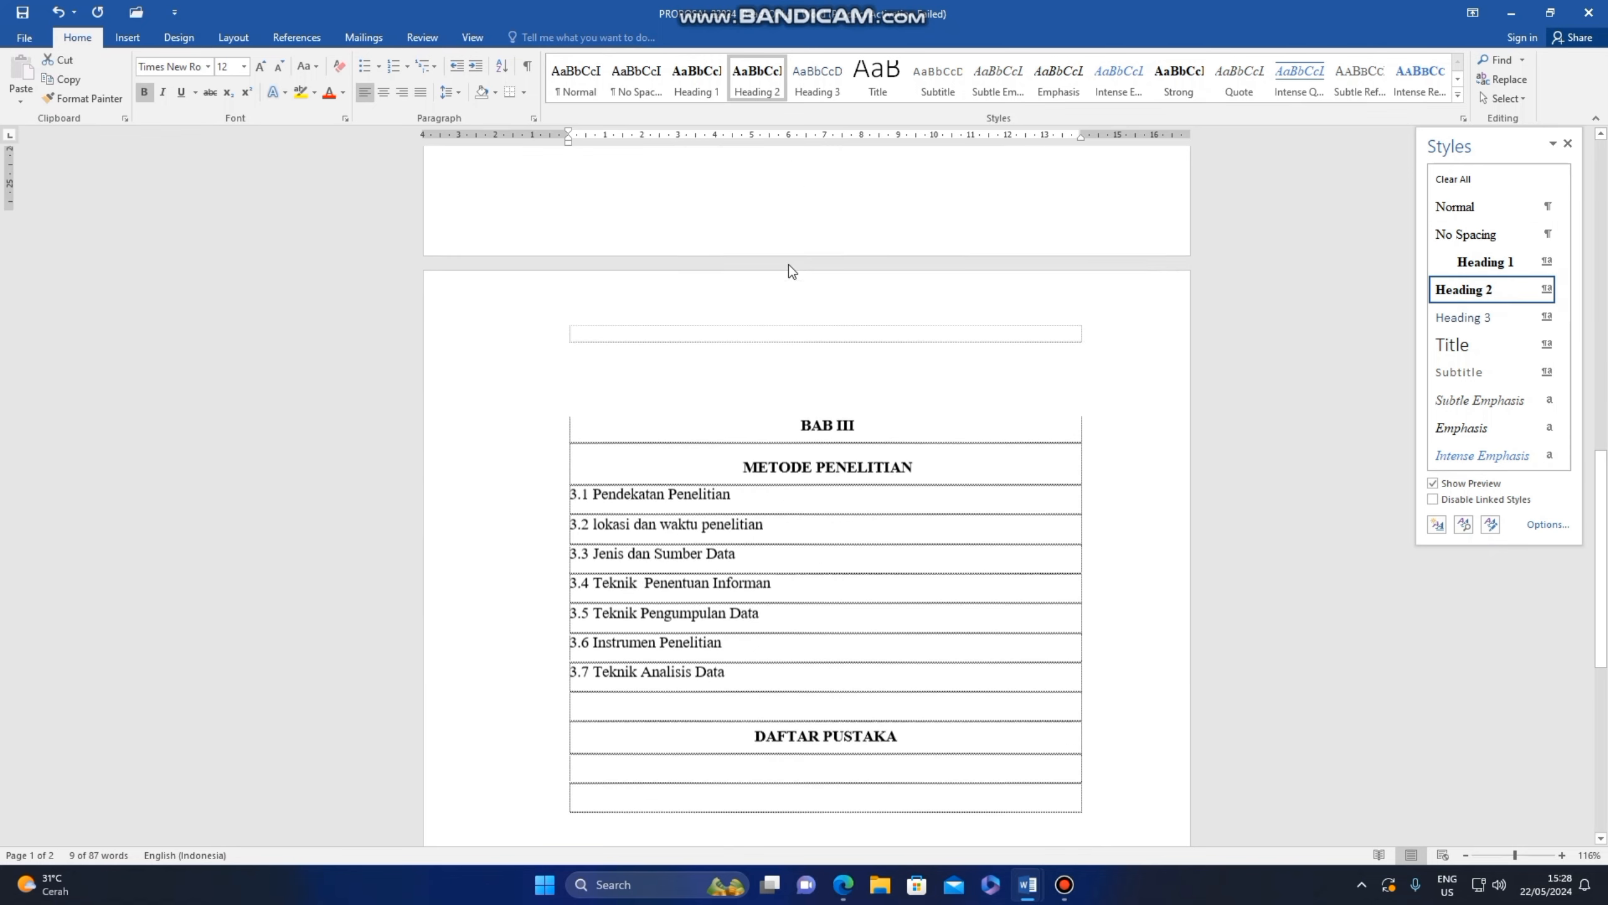
pyautogui.moveTo(805, 190); pyautogui.dragTo(918, 250)
pyautogui.click(1481, 266)
pyautogui.moveTo(589, 266); pyautogui.dragTo(761, 449)
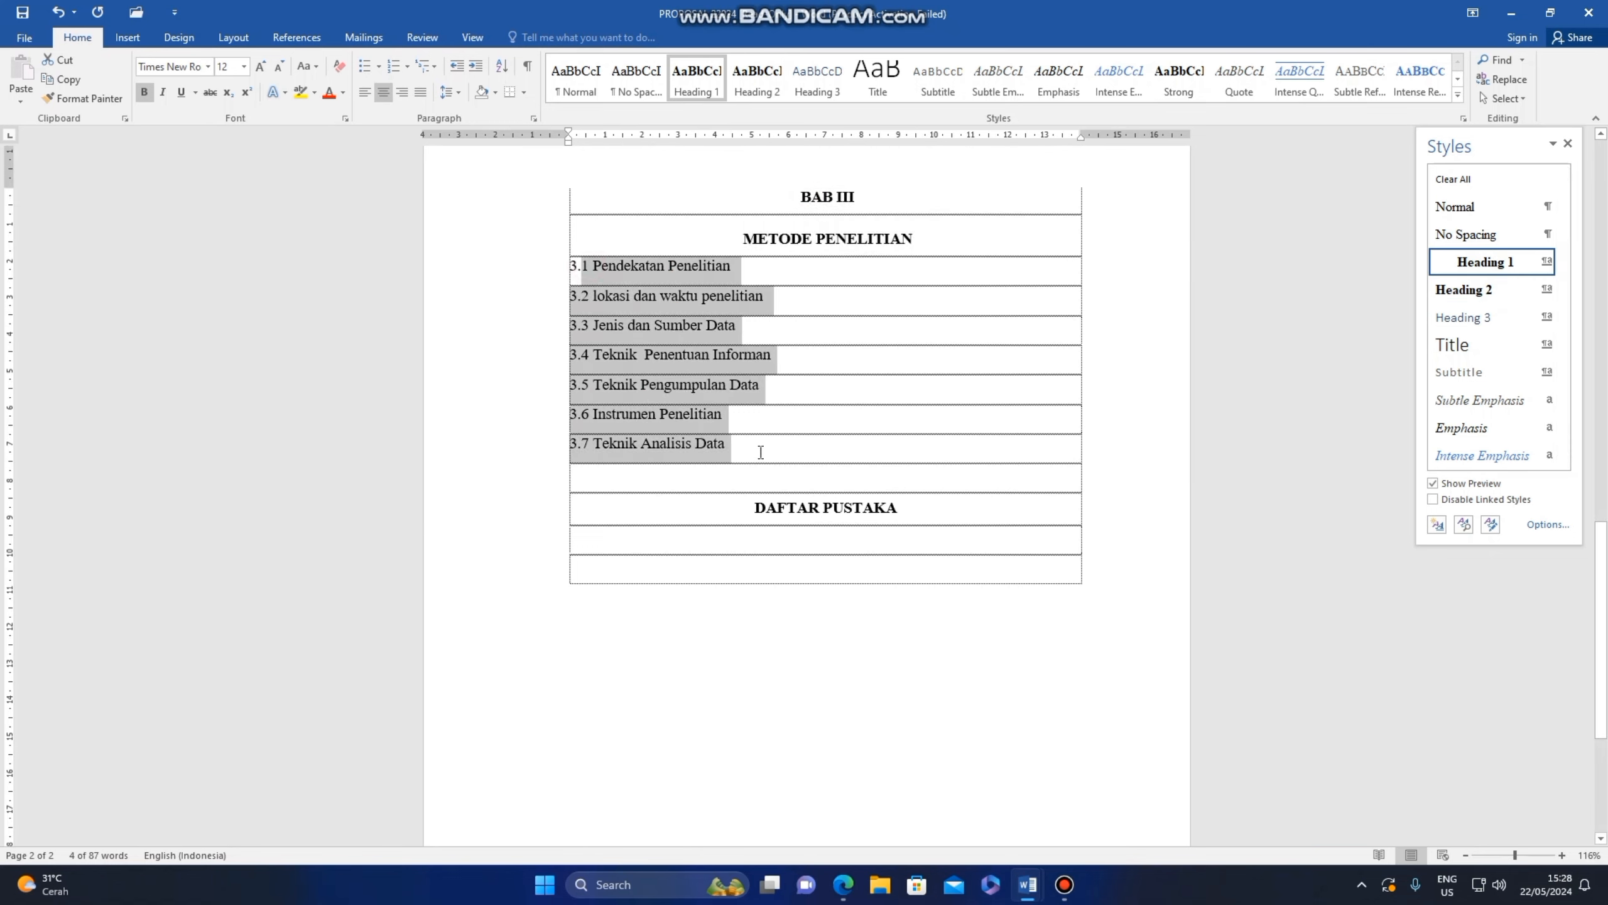
pyautogui.click(1489, 291)
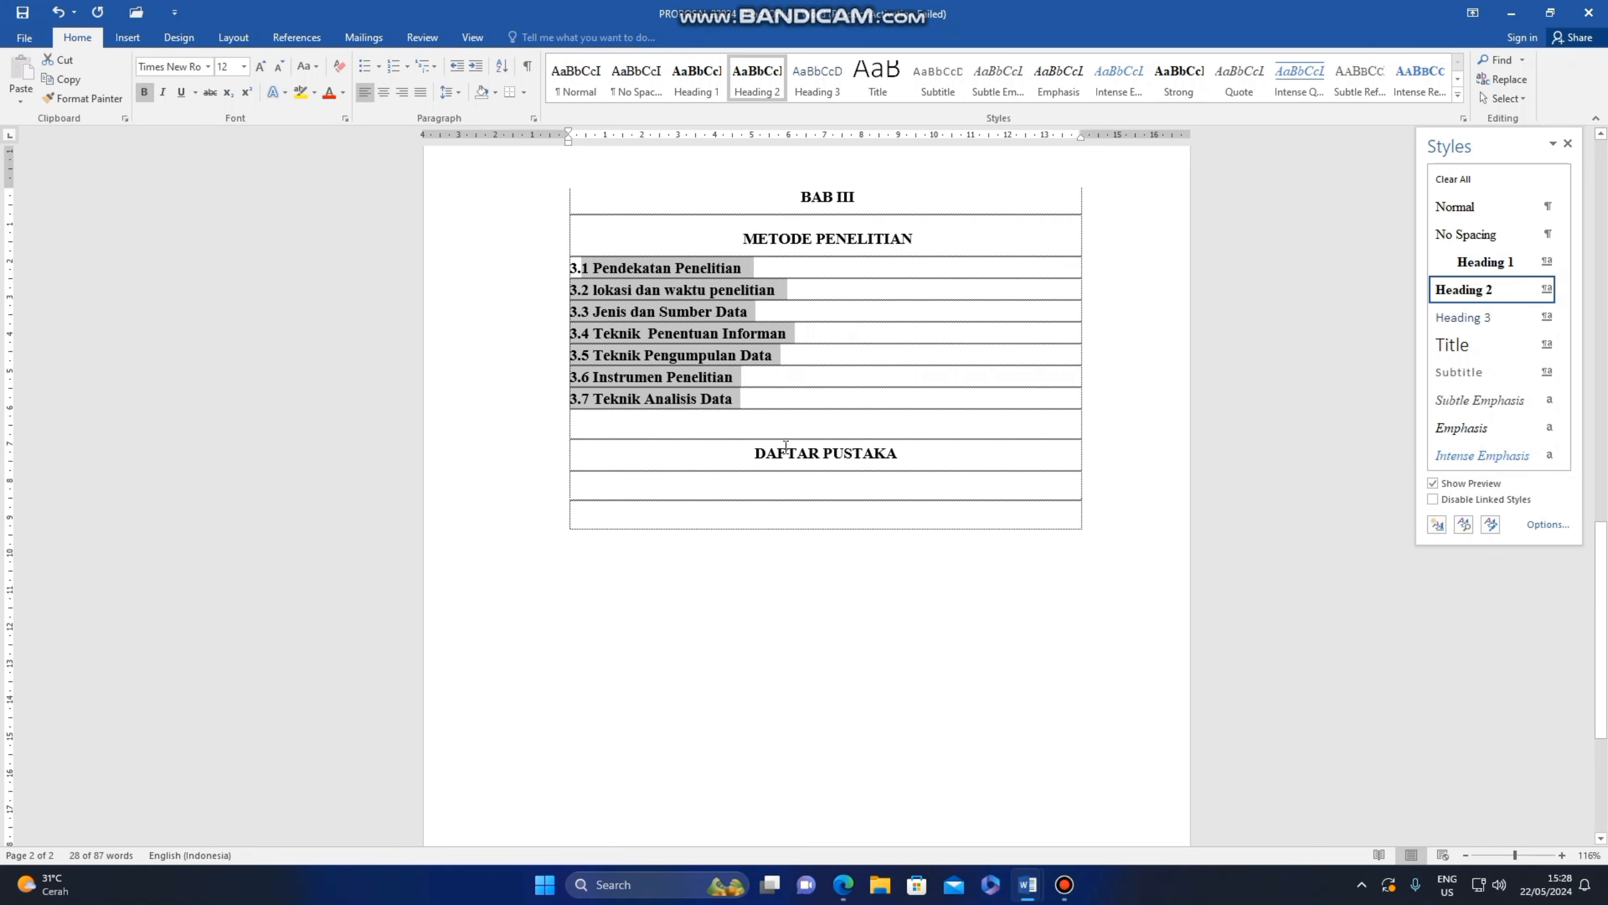
# Step: Select the DAFTAR PUSTAKA title to check its style and review the style pane options
pyautogui.moveTo(755, 450); pyautogui.dragTo(902, 453)
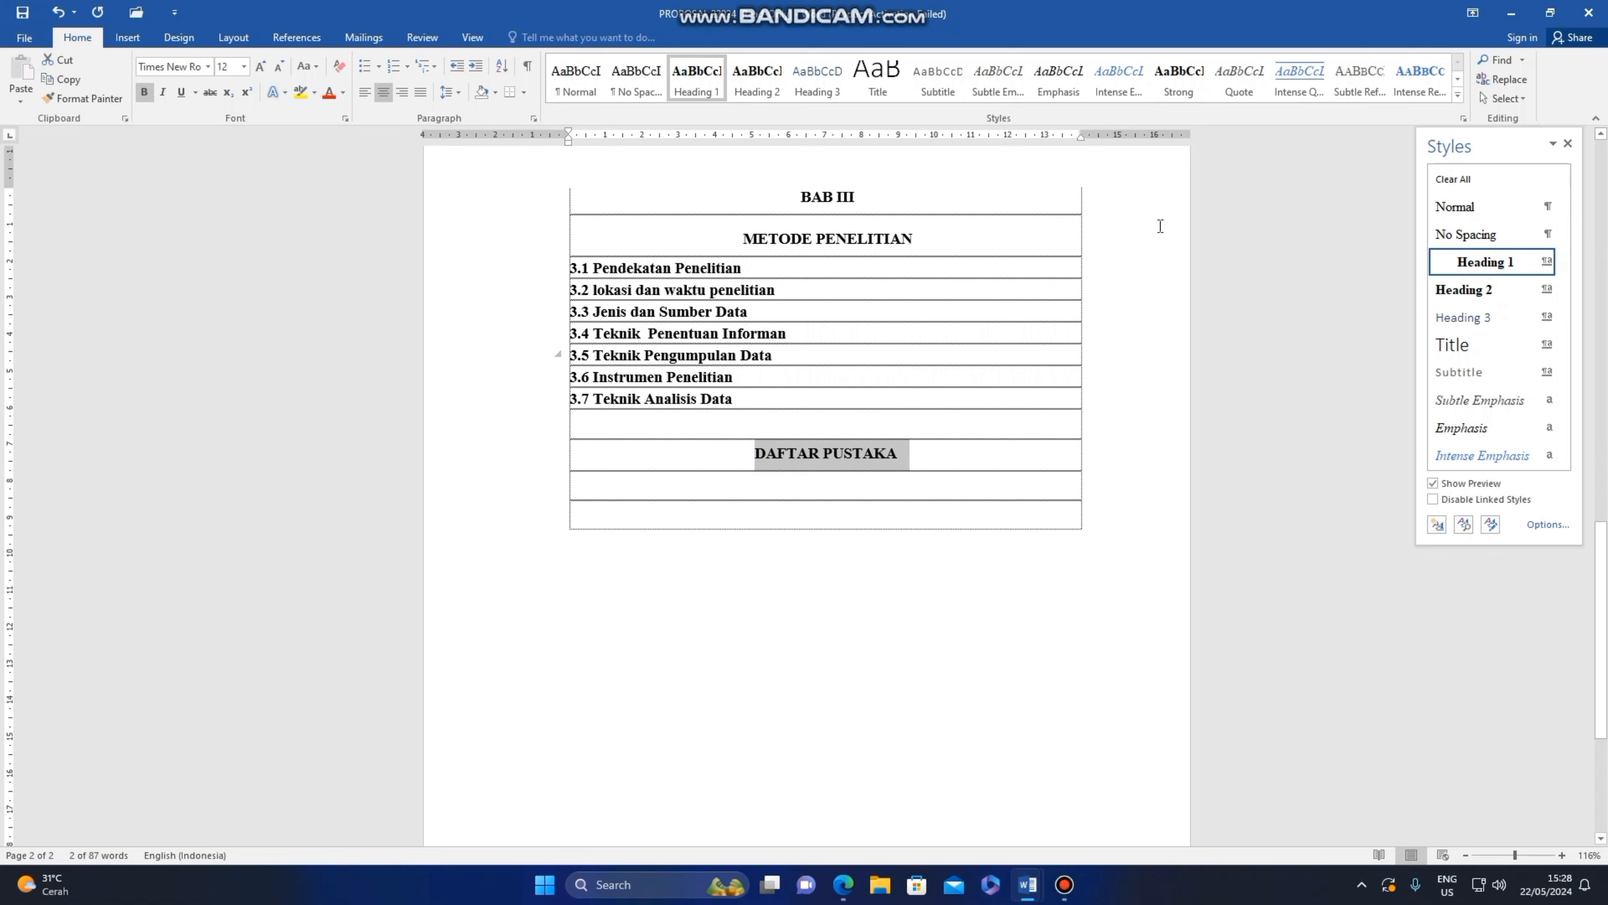
pyautogui.click(1537, 526)
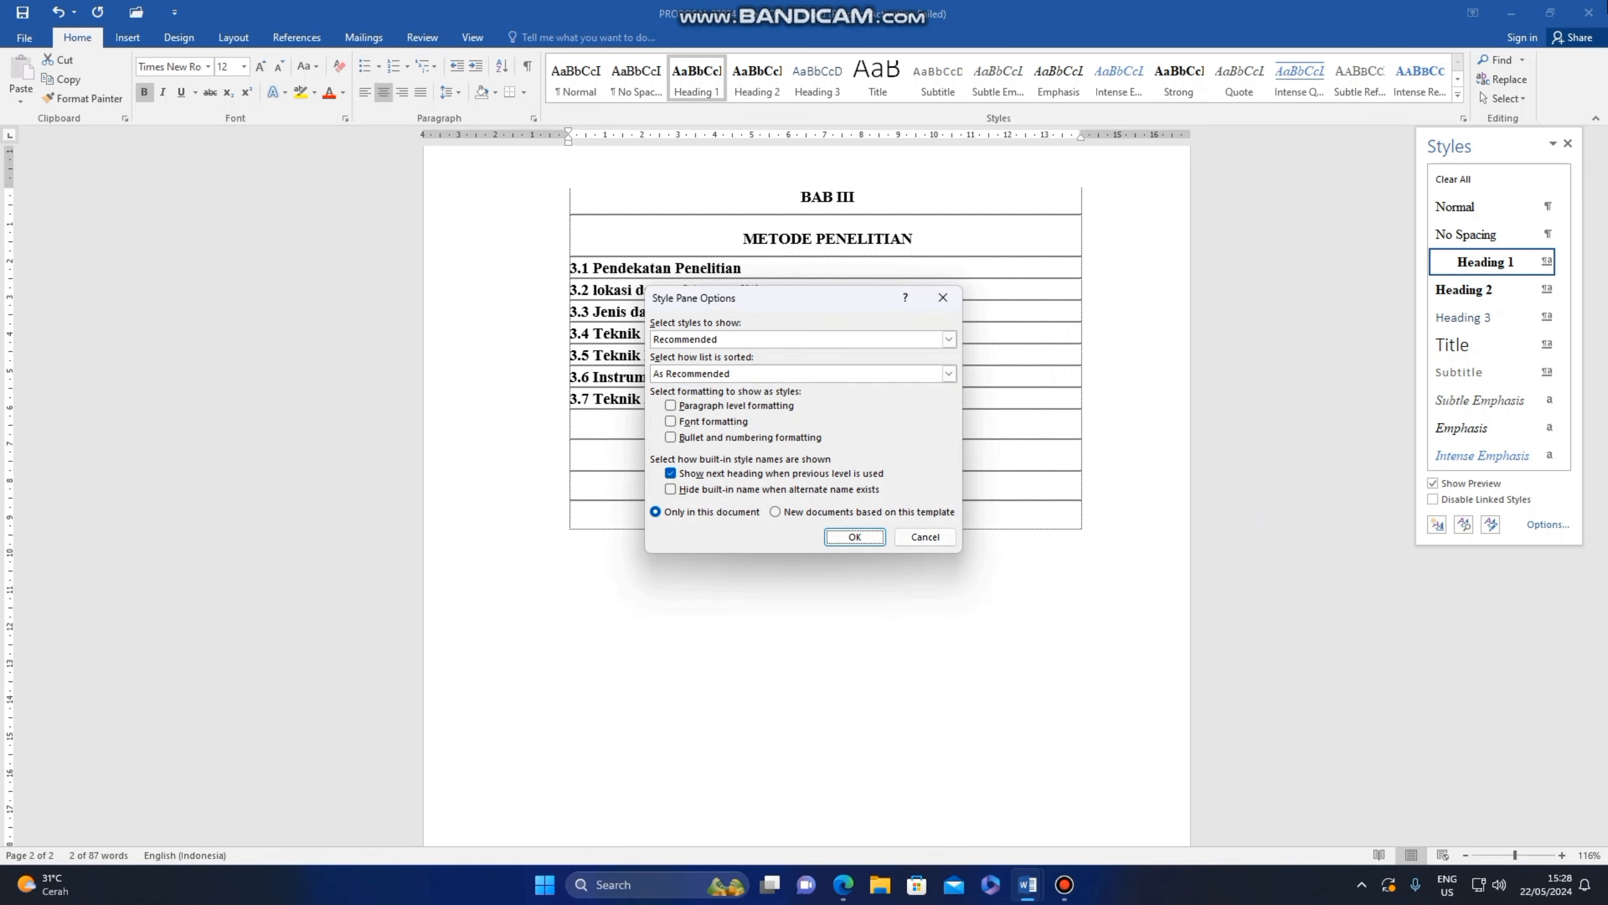
pyautogui.click(855, 537)
pyautogui.click(430, 311)
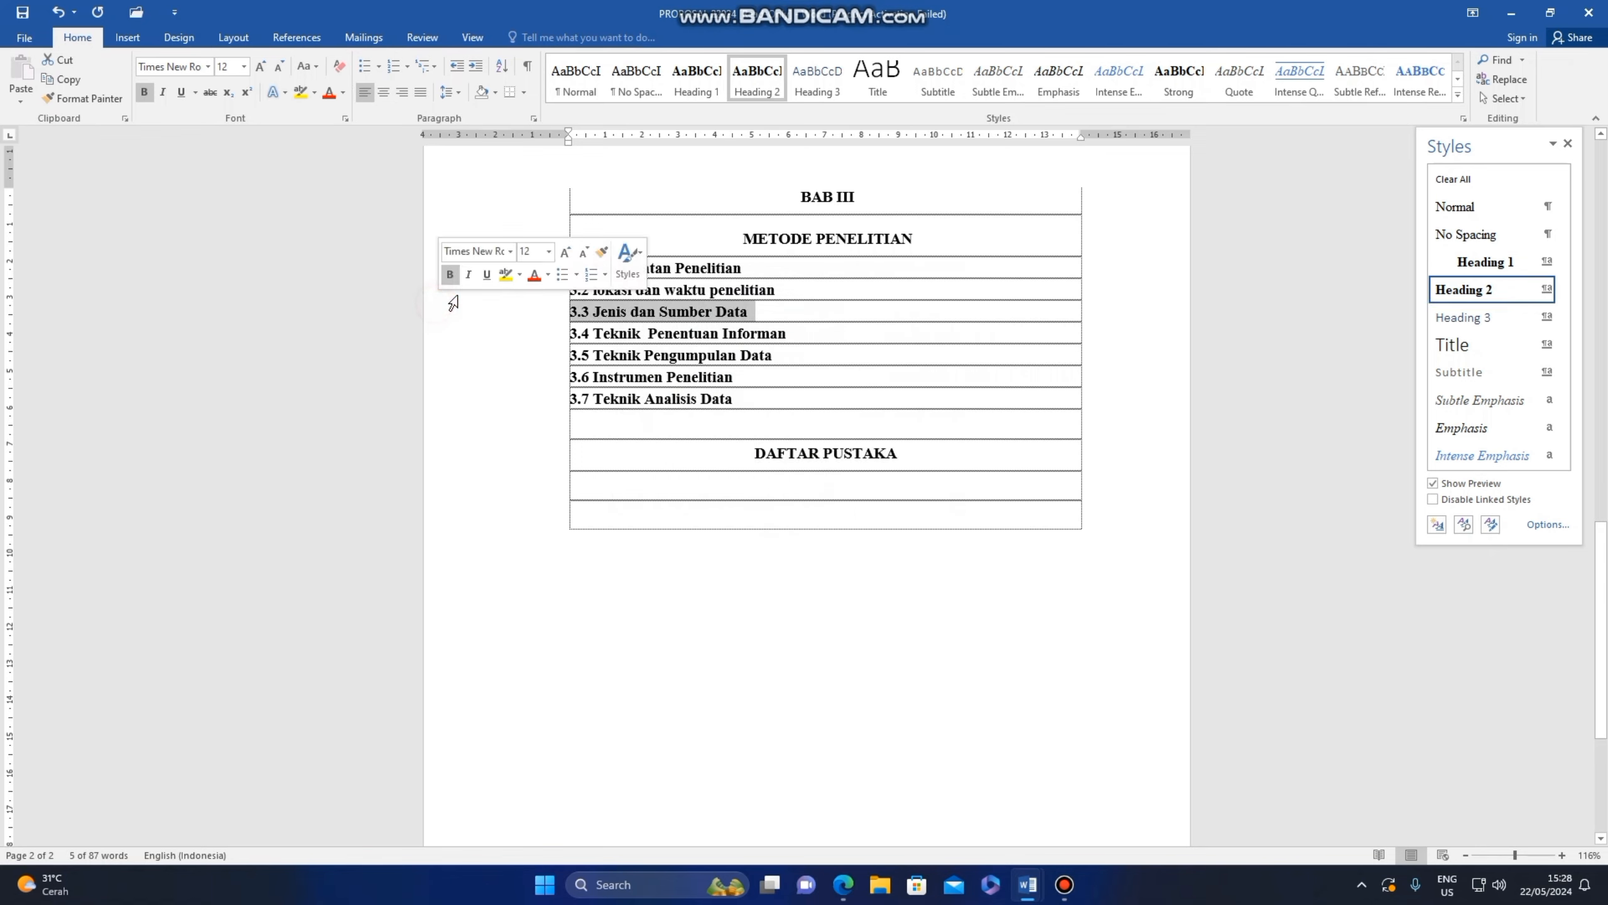
pyautogui.click(426, 332)
pyautogui.click(1227, 446)
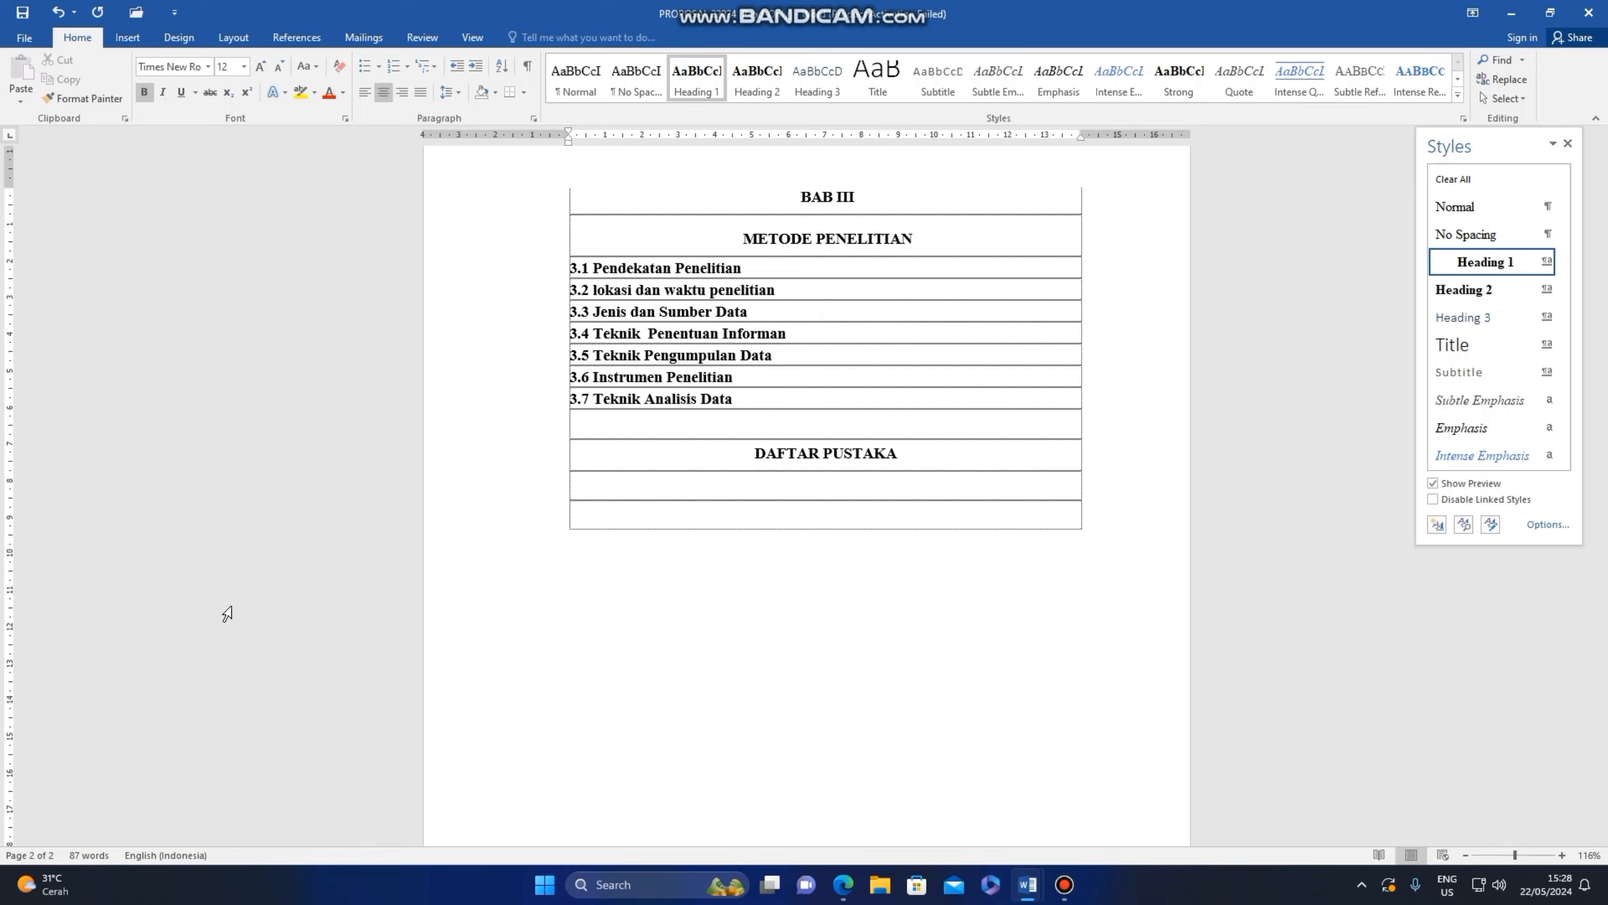
# Step: Look through the whole outline to review the formatting of its titles and subheadings
pyautogui.scroll(15, 511, 359)
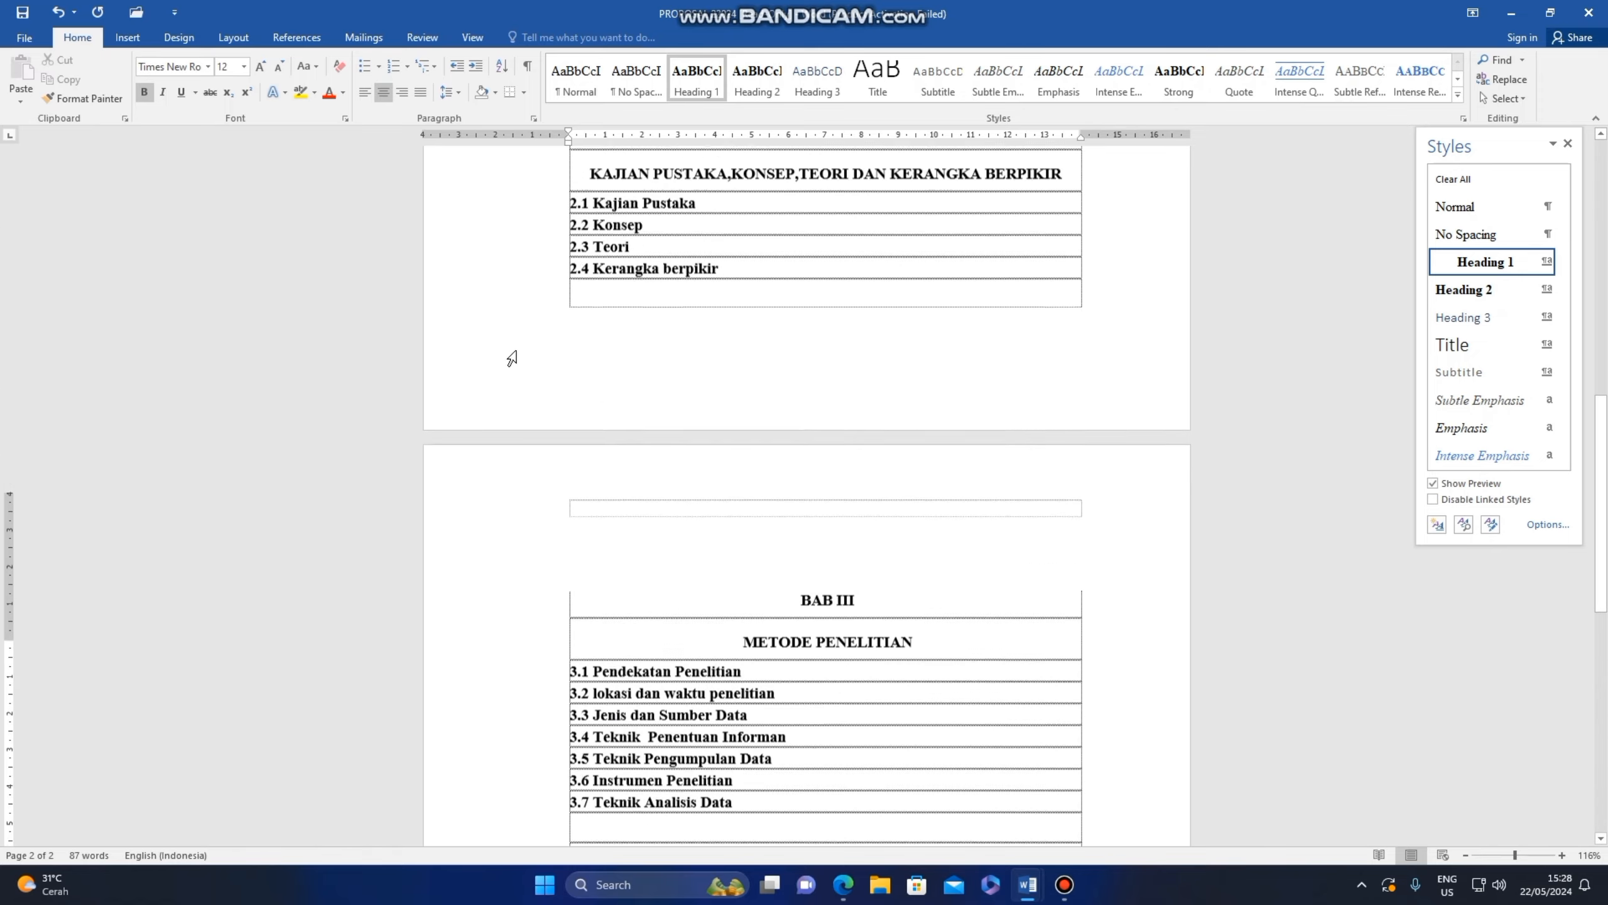
pyautogui.scroll(6, 511, 360)
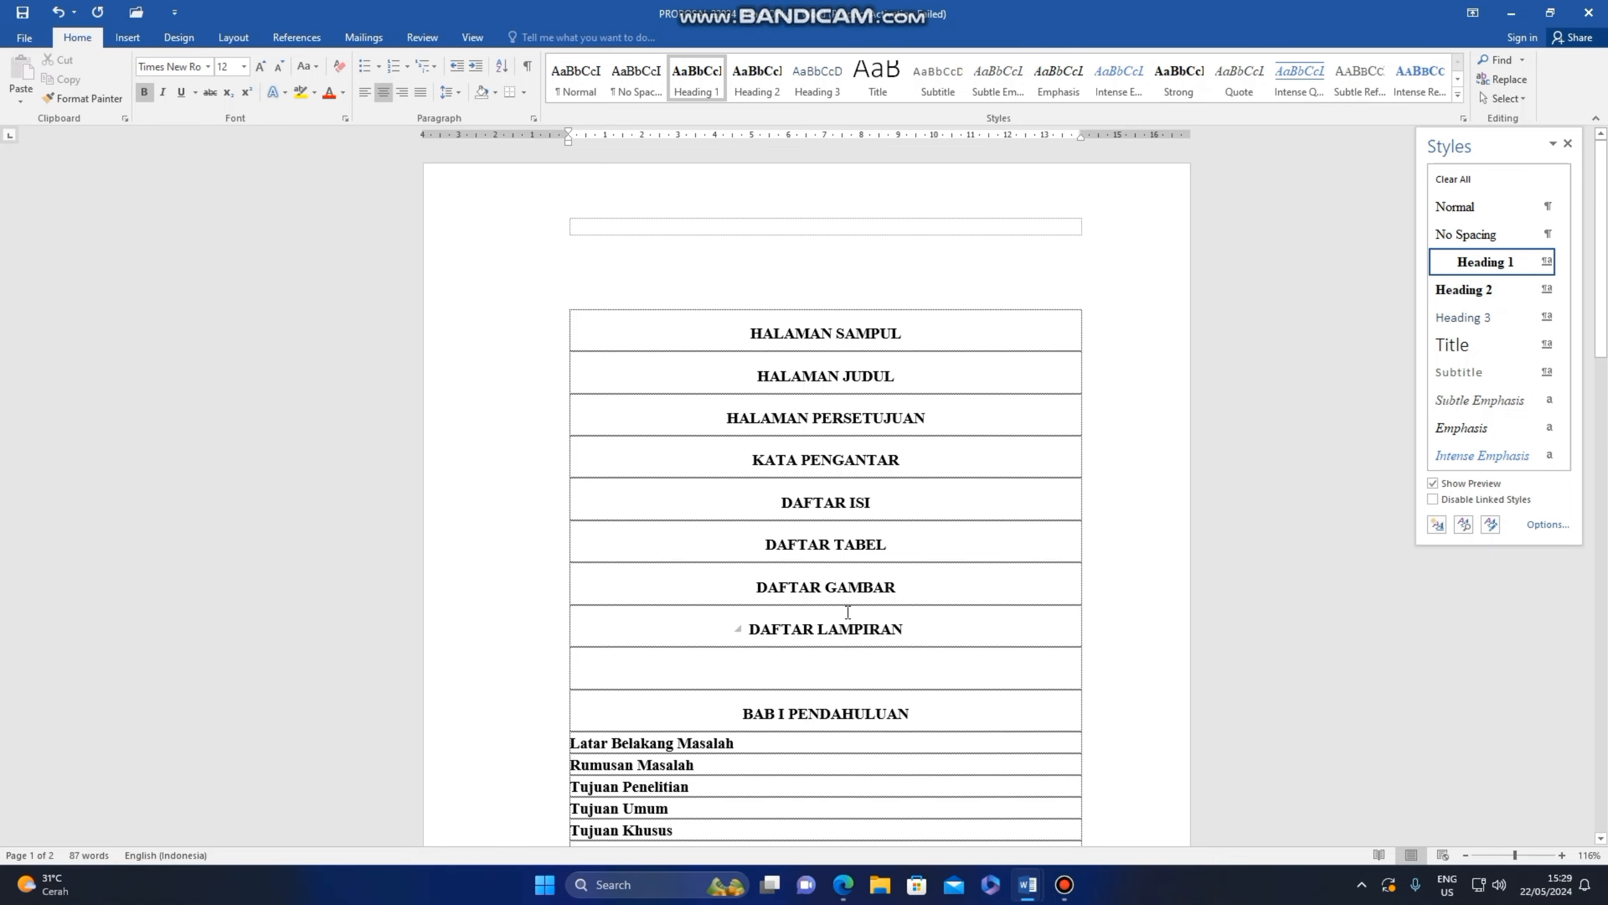
pyautogui.scroll(-9, 848, 612)
pyautogui.scroll(-10, 855, 562)
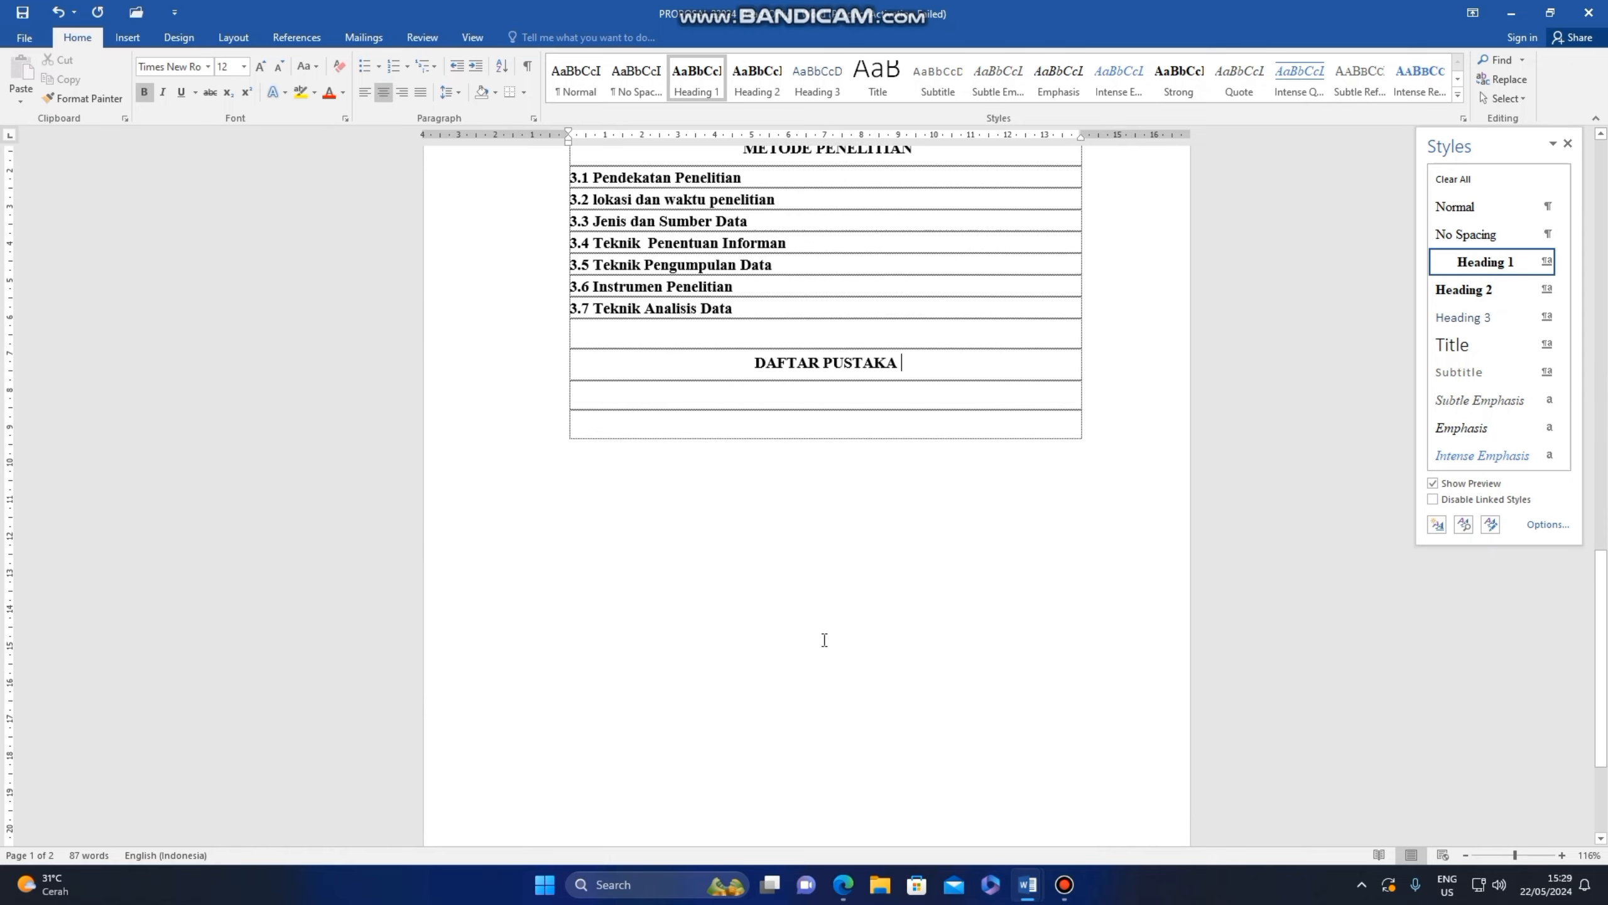
pyautogui.scroll(-5, 826, 630)
pyautogui.scroll(20, 865, 728)
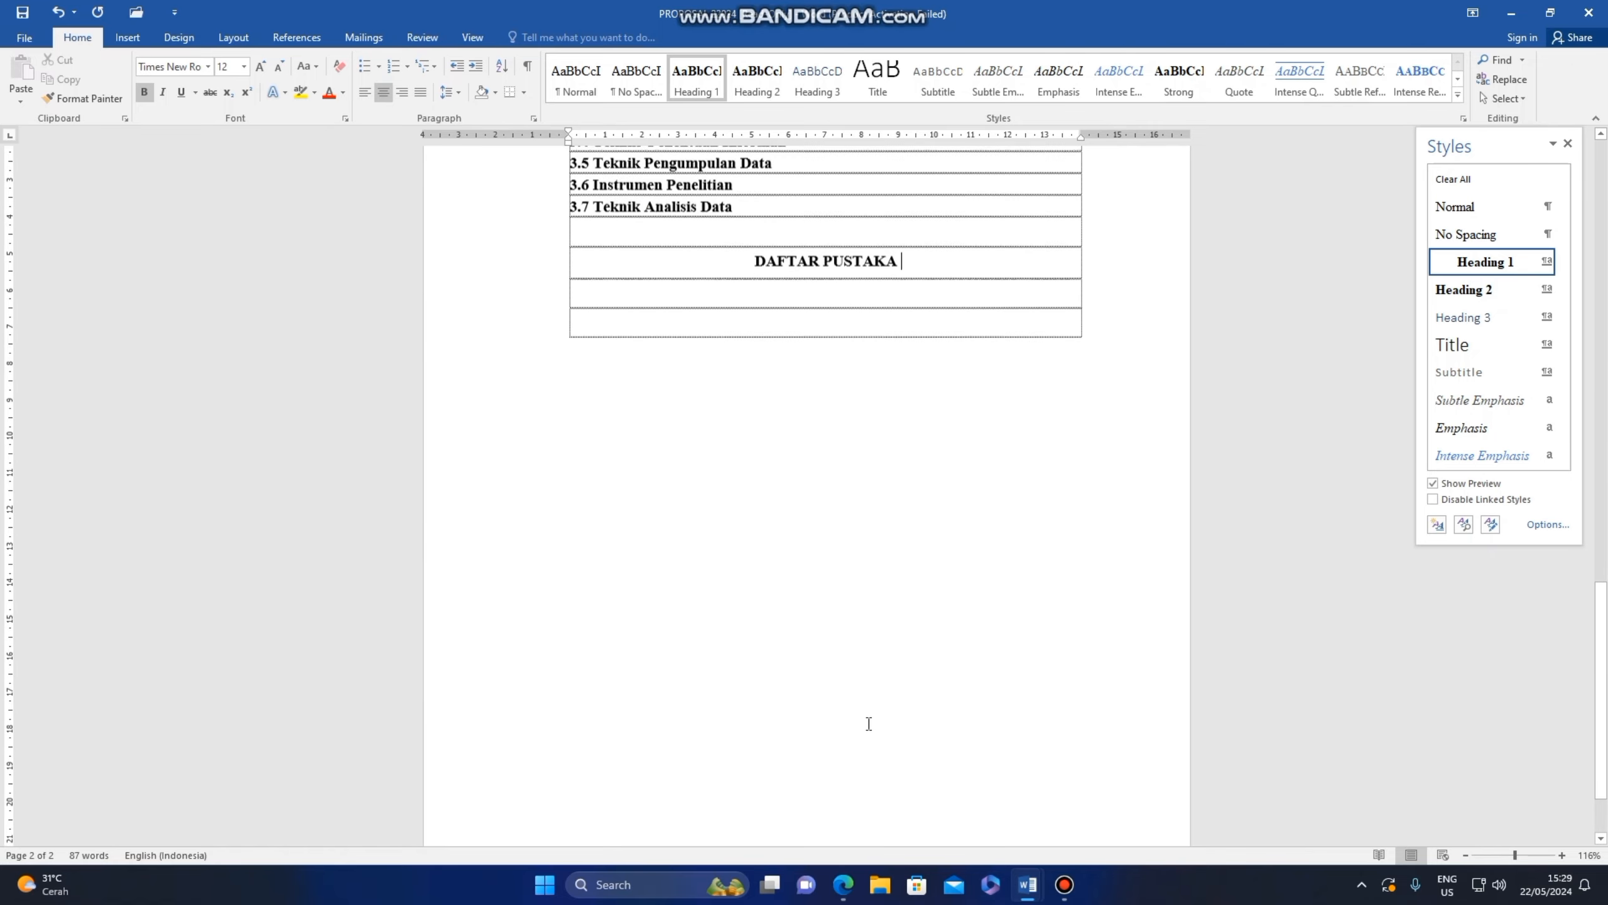
pyautogui.scroll(5, 862, 703)
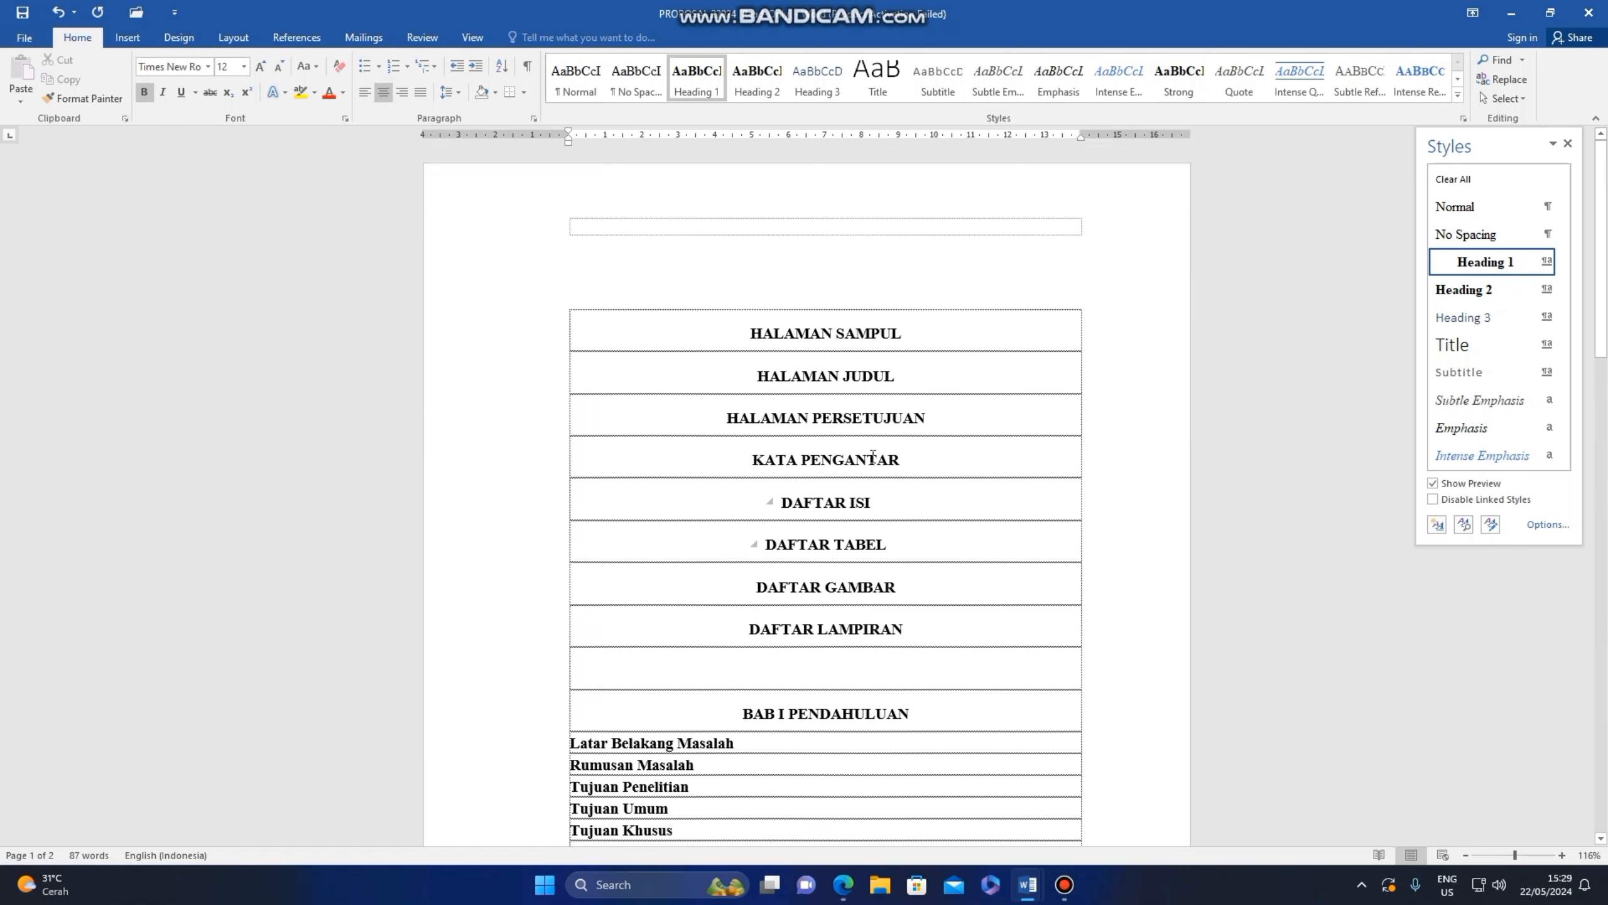
# Step: Insert a page break before the HALAMAN JUDUL title and check how the pages are divided
pyautogui.click(758, 374)
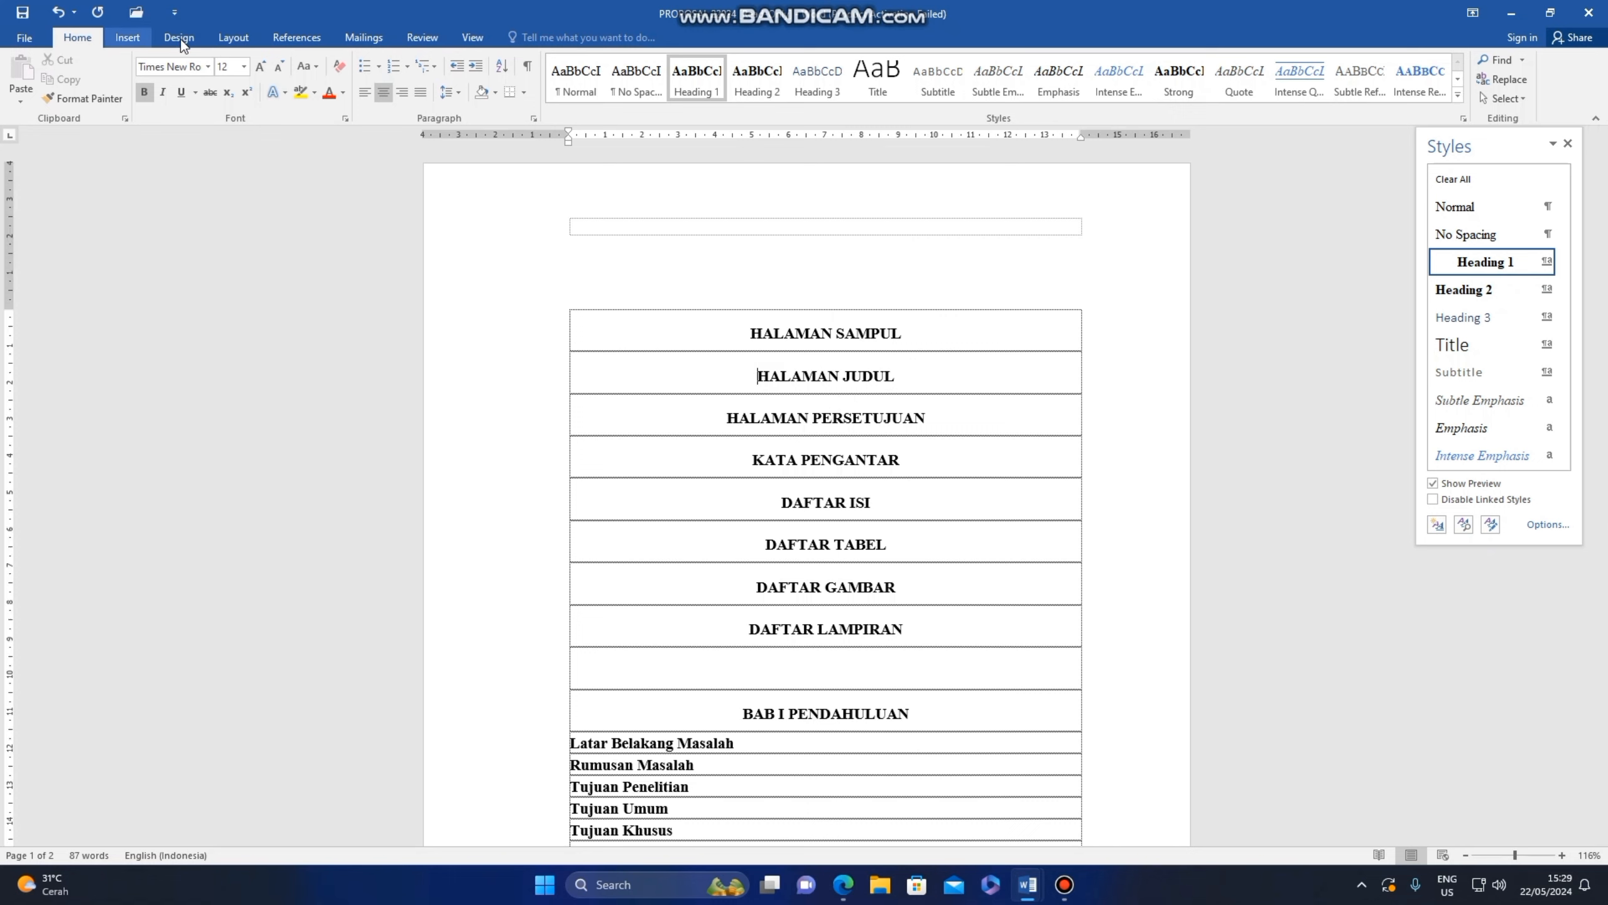
pyautogui.click(245, 40)
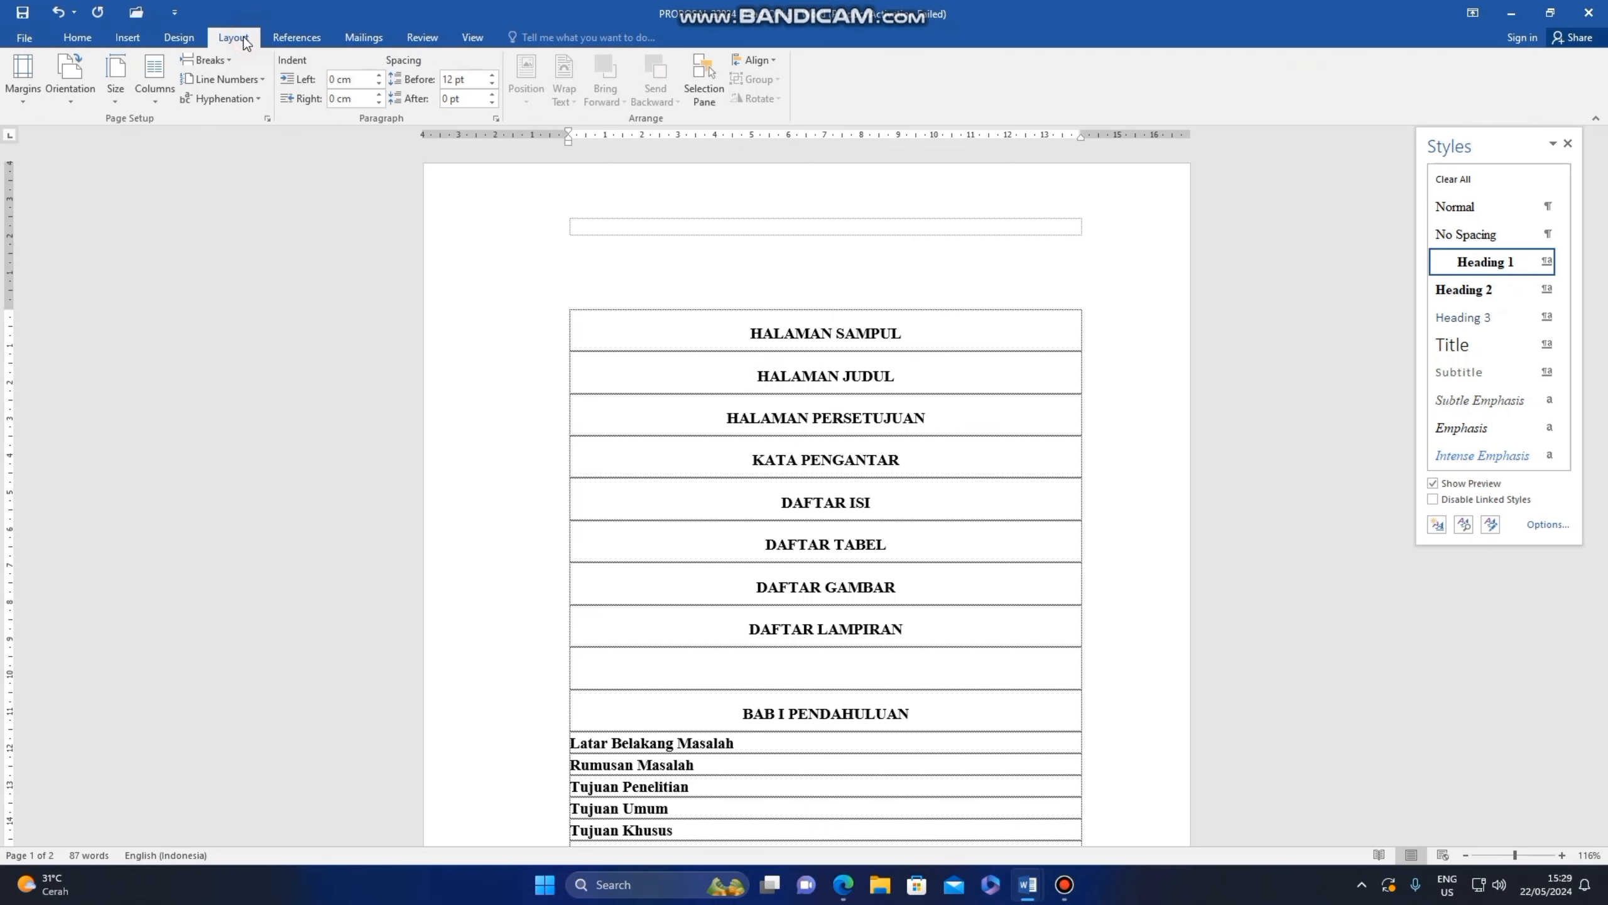
pyautogui.click(204, 60)
pyautogui.click(256, 117)
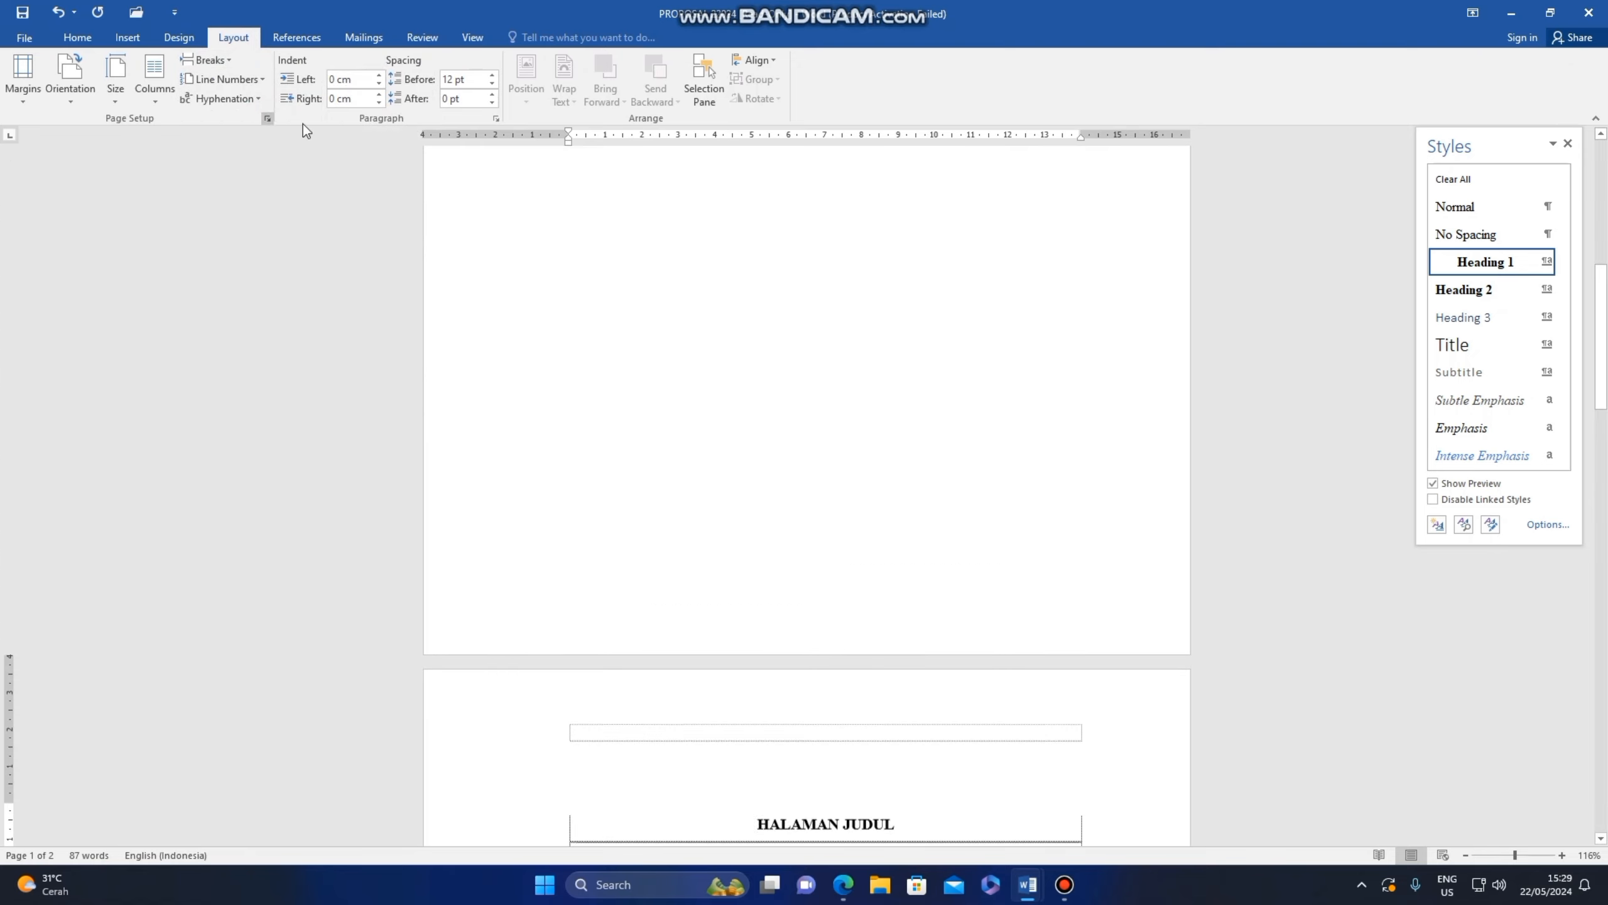
pyautogui.scroll(10, 848, 627)
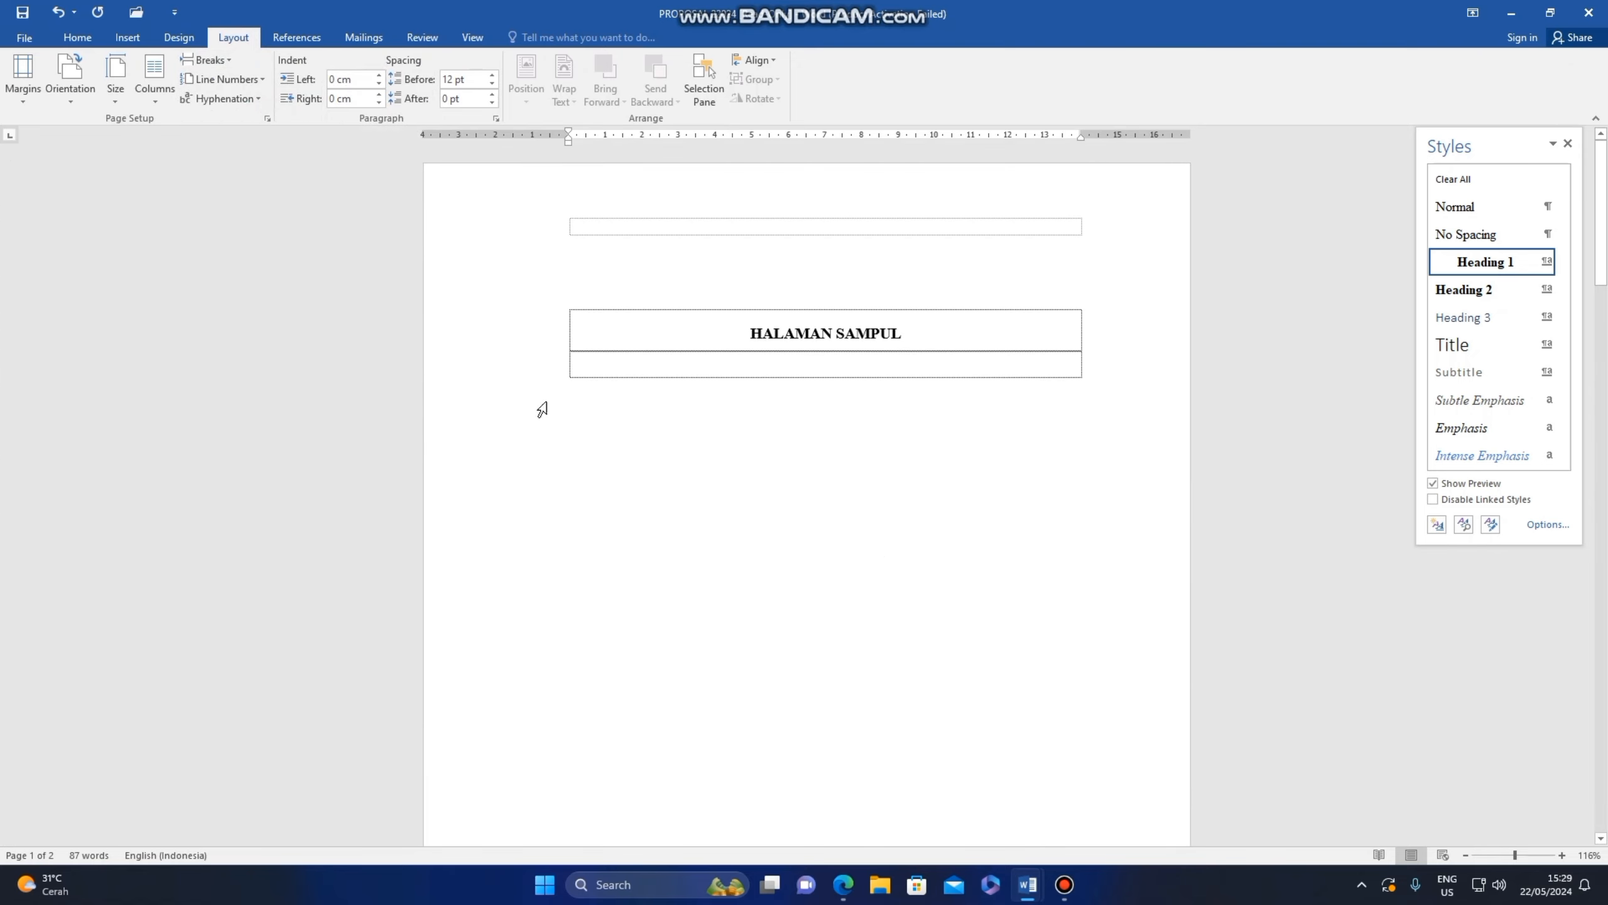
pyautogui.scroll(-10, 860, 662)
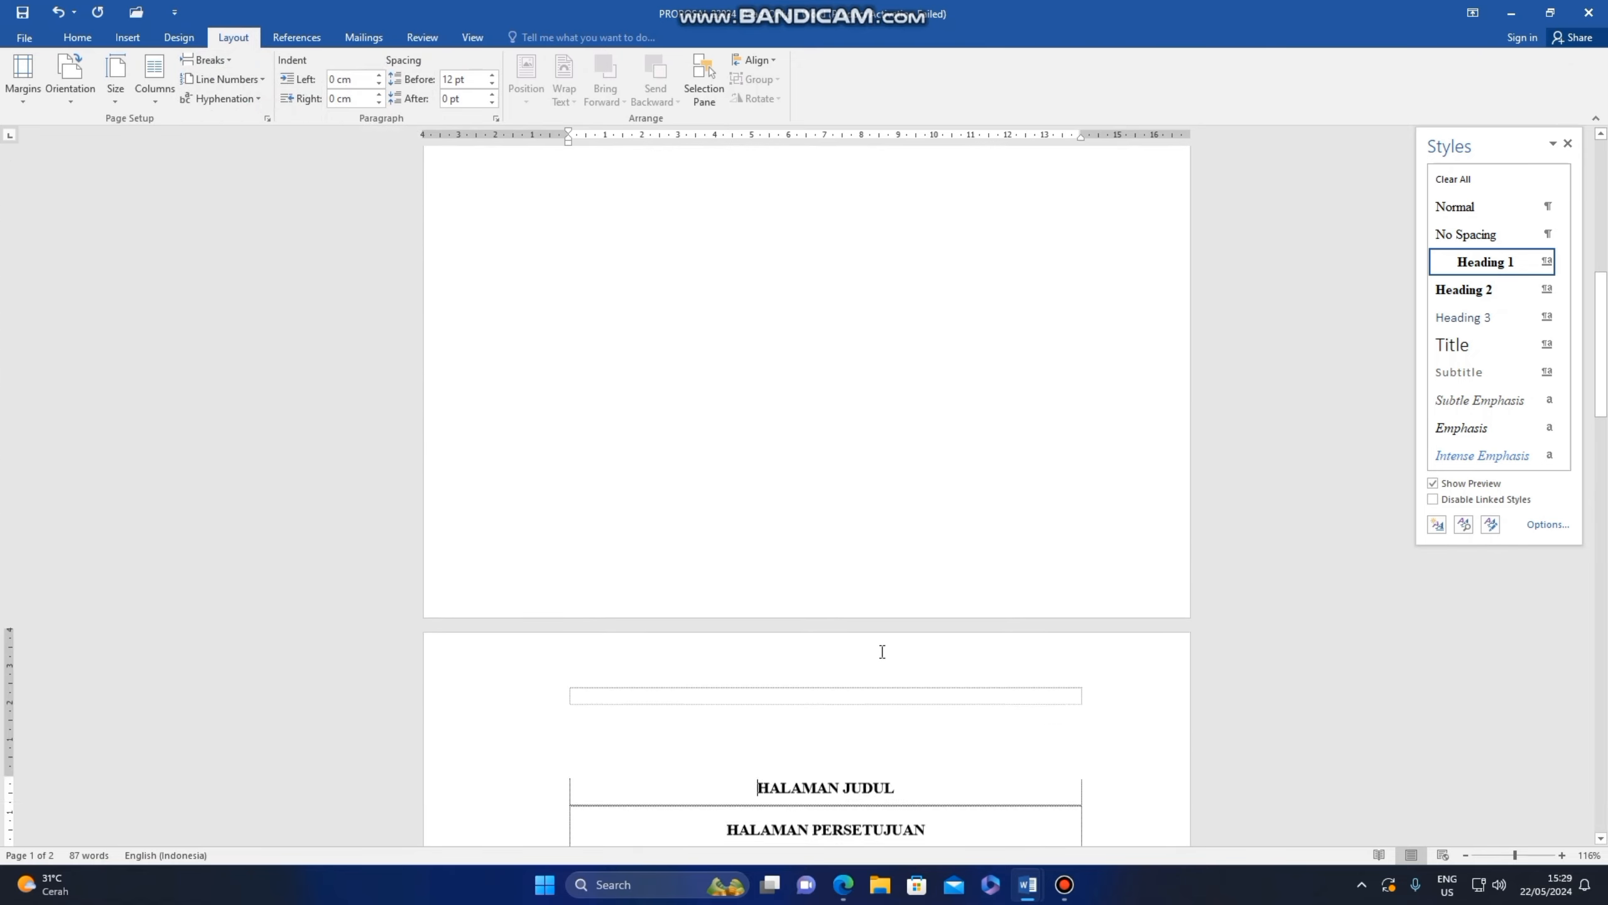
# Step: Insert page breaks before the HALAMAN PERSETUJUAN and KATA PENGANTAR titles so each starts on its own page
pyautogui.scroll(-5, 871, 709)
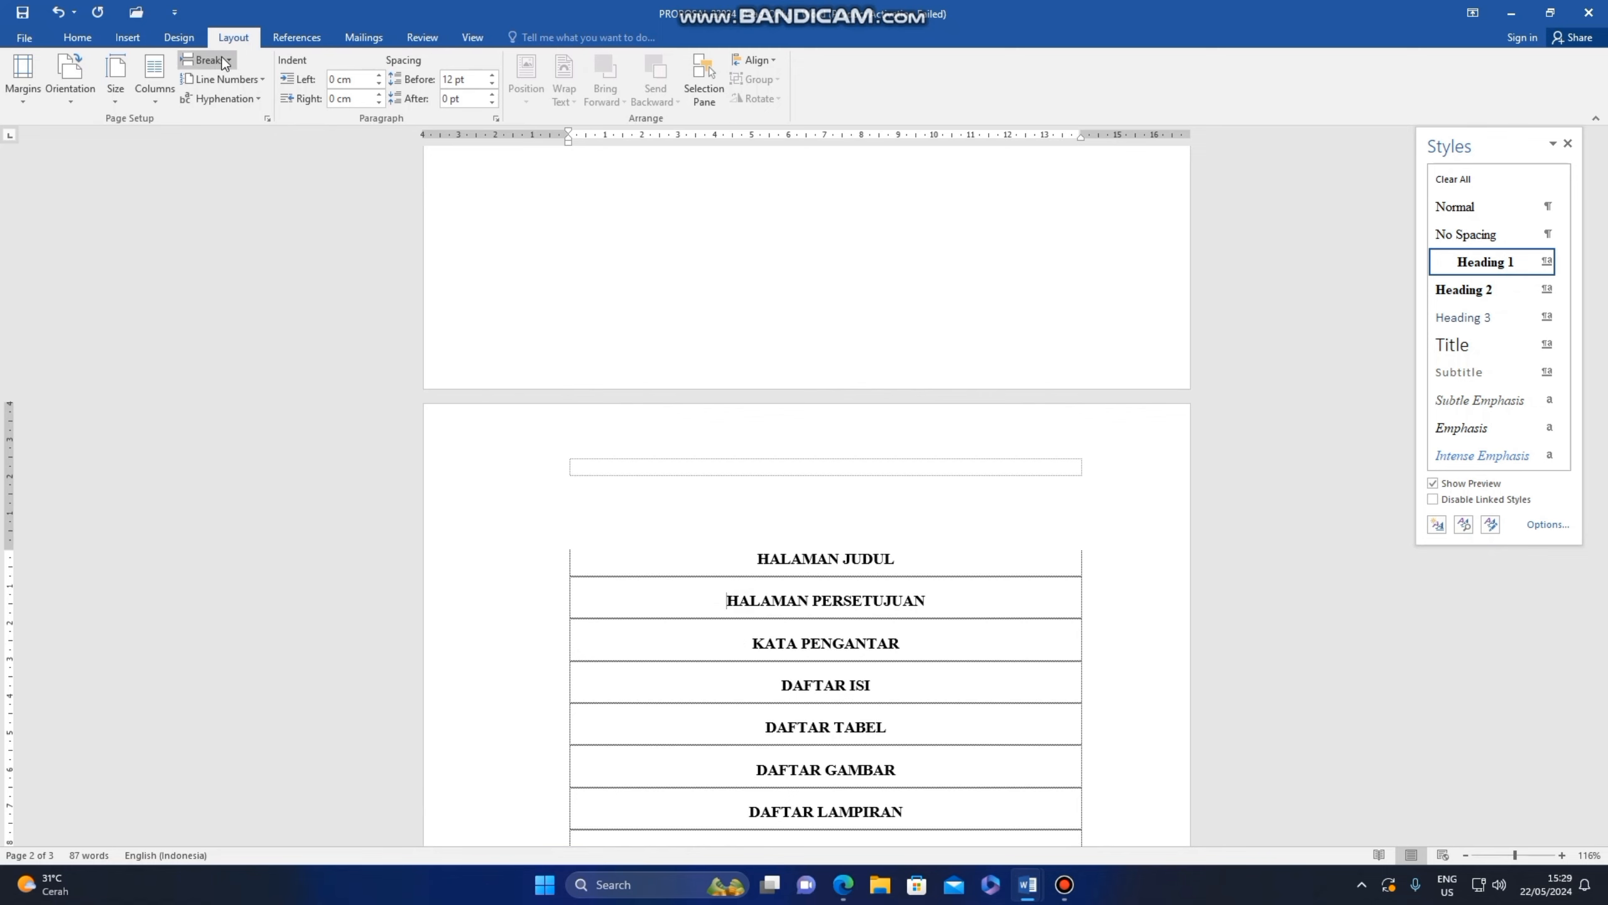
pyautogui.click(206, 59)
pyautogui.click(248, 112)
pyautogui.scroll(-6, 608, 481)
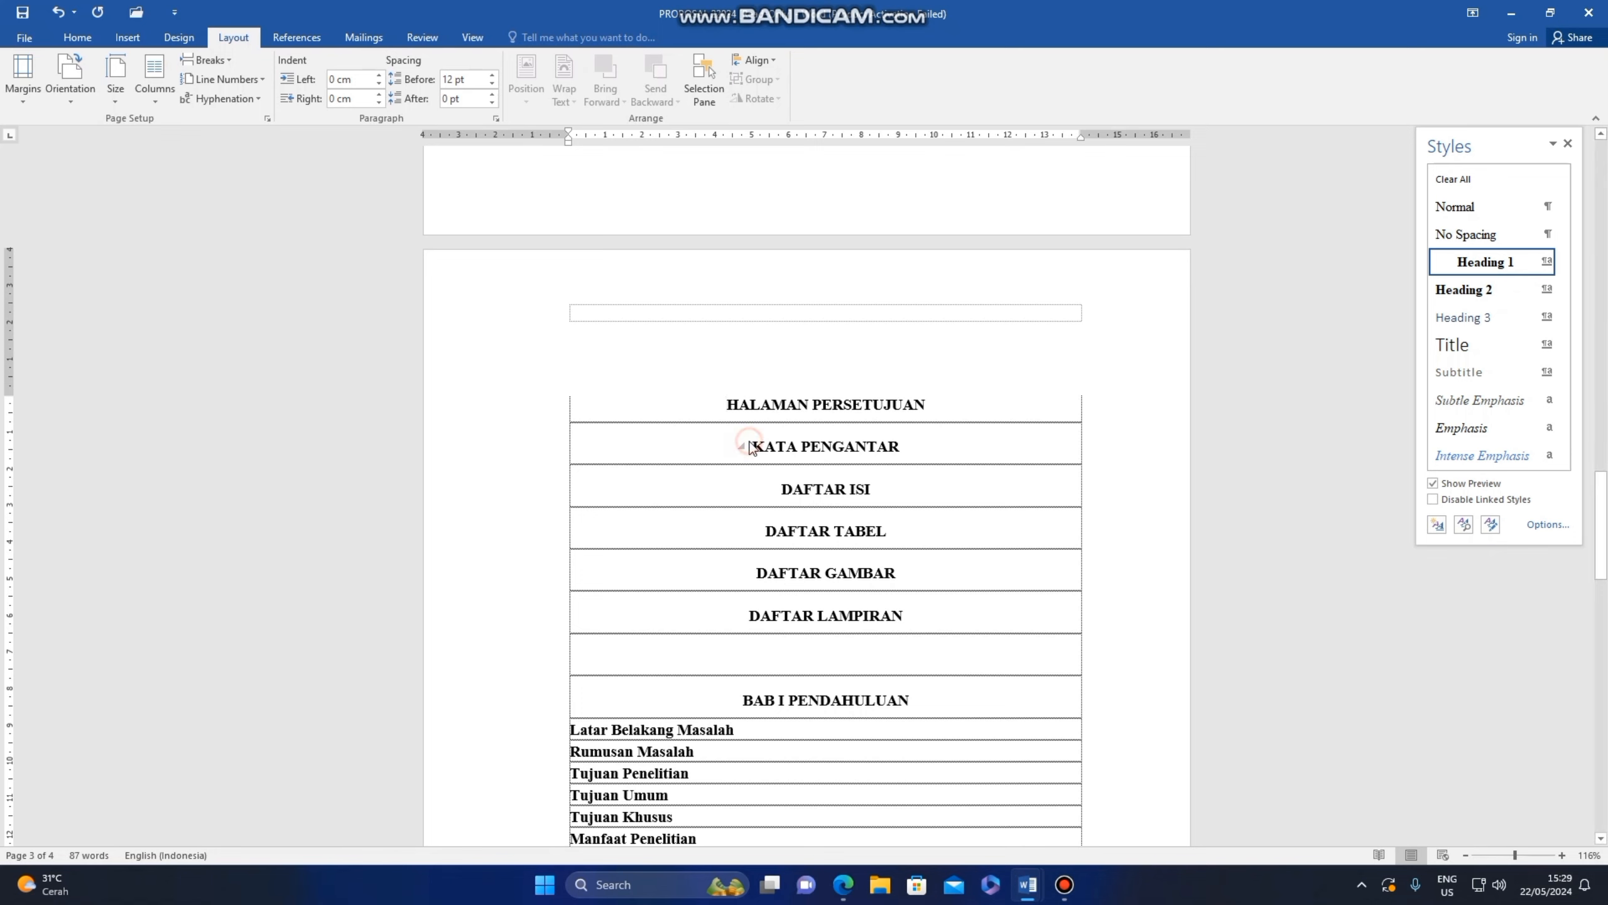
pyautogui.click(202, 60)
pyautogui.click(246, 114)
pyautogui.scroll(-10, 471, 396)
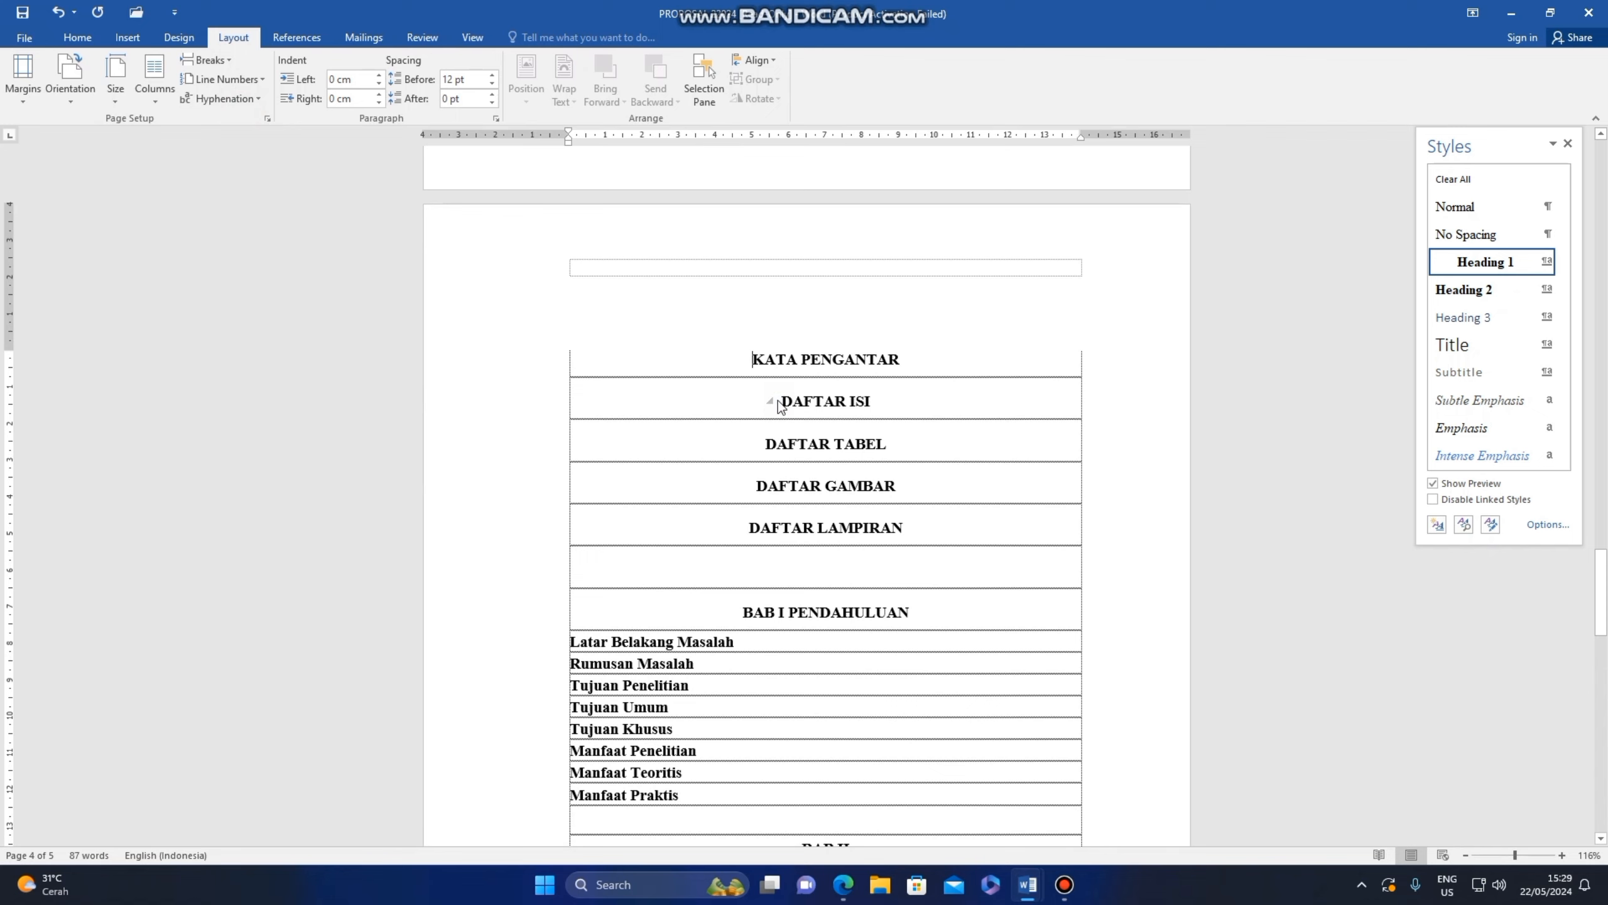
# Step: Insert a page break before the DAFTAR ISI title and check how the front-matter pages are divided
pyautogui.click(218, 62)
pyautogui.click(250, 125)
pyautogui.scroll(-7, 855, 316)
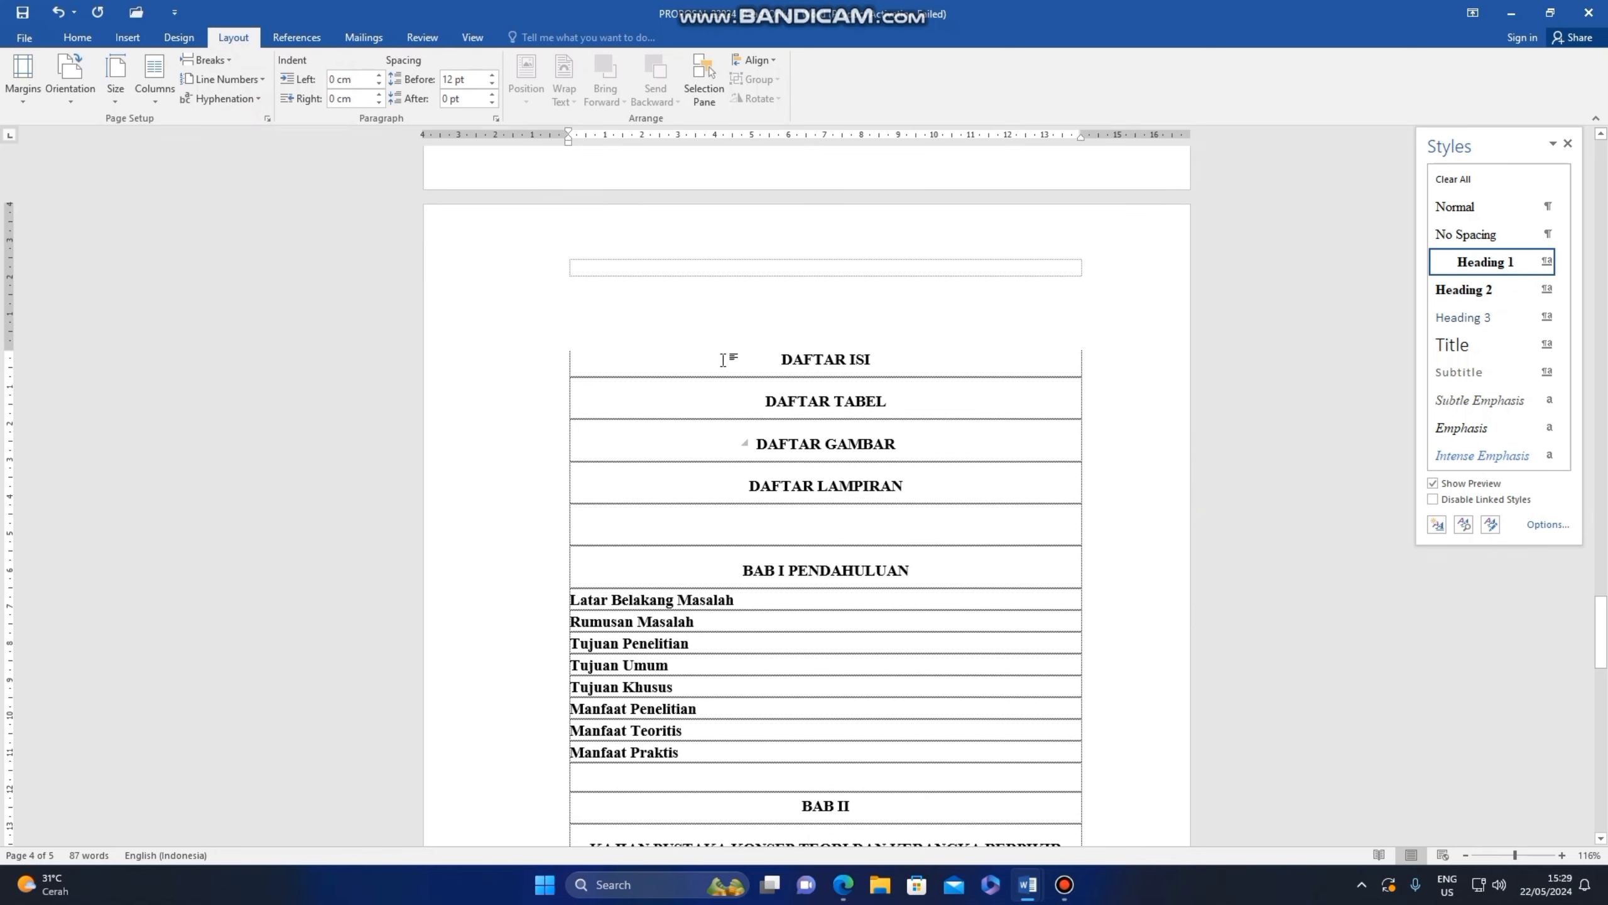
pyautogui.scroll(15, 836, 402)
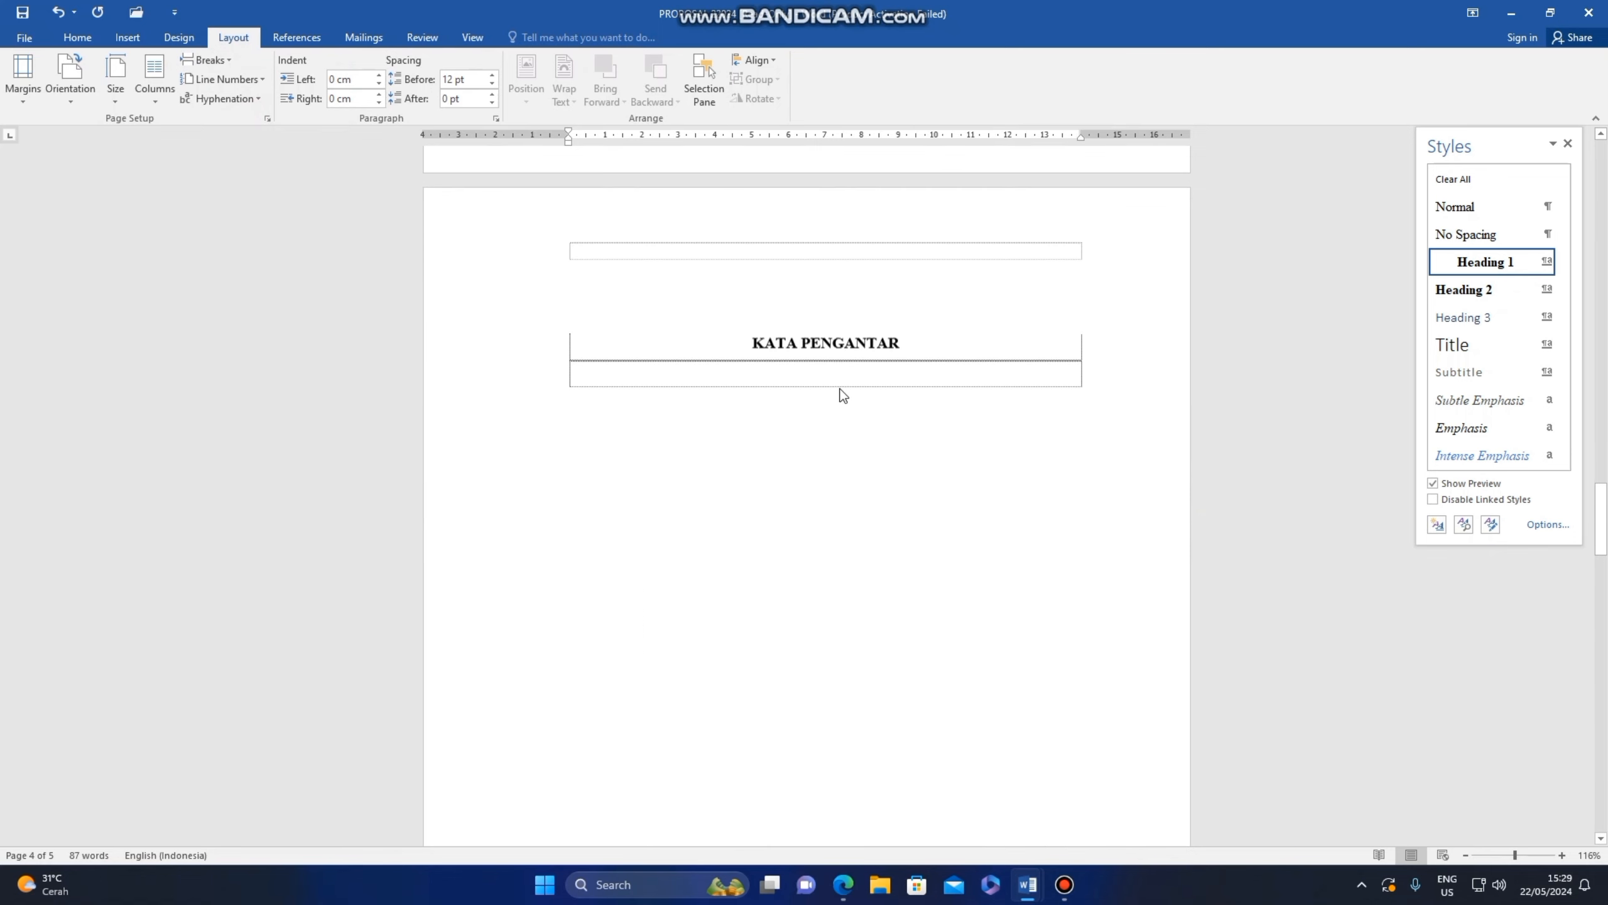
pyautogui.scroll(20, 855, 384)
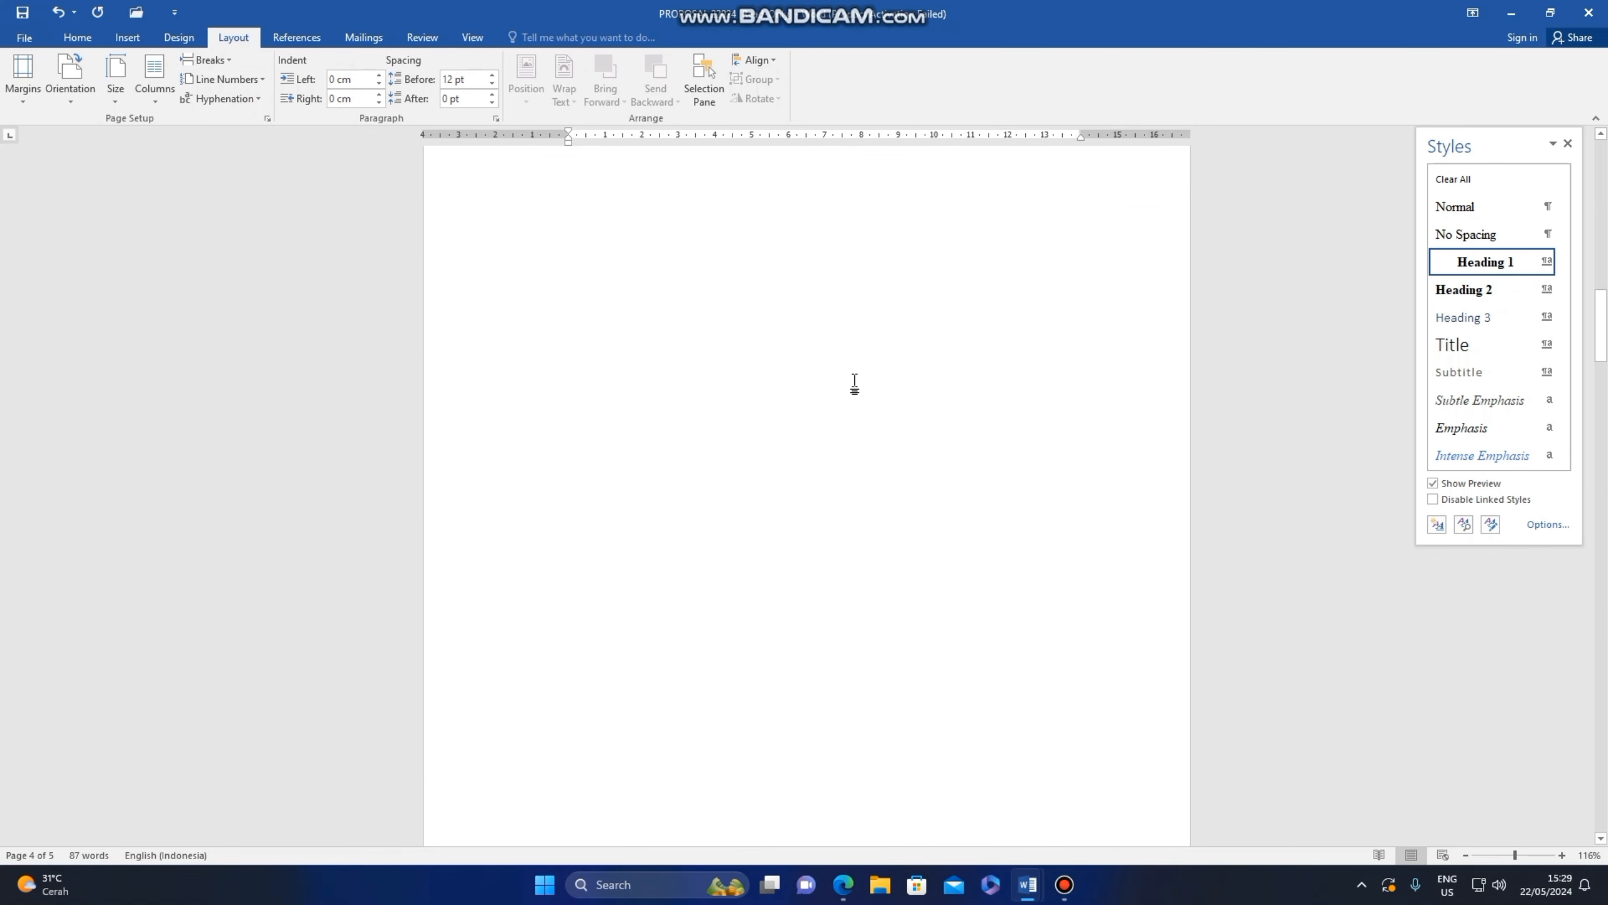
pyautogui.scroll(-20, 855, 380)
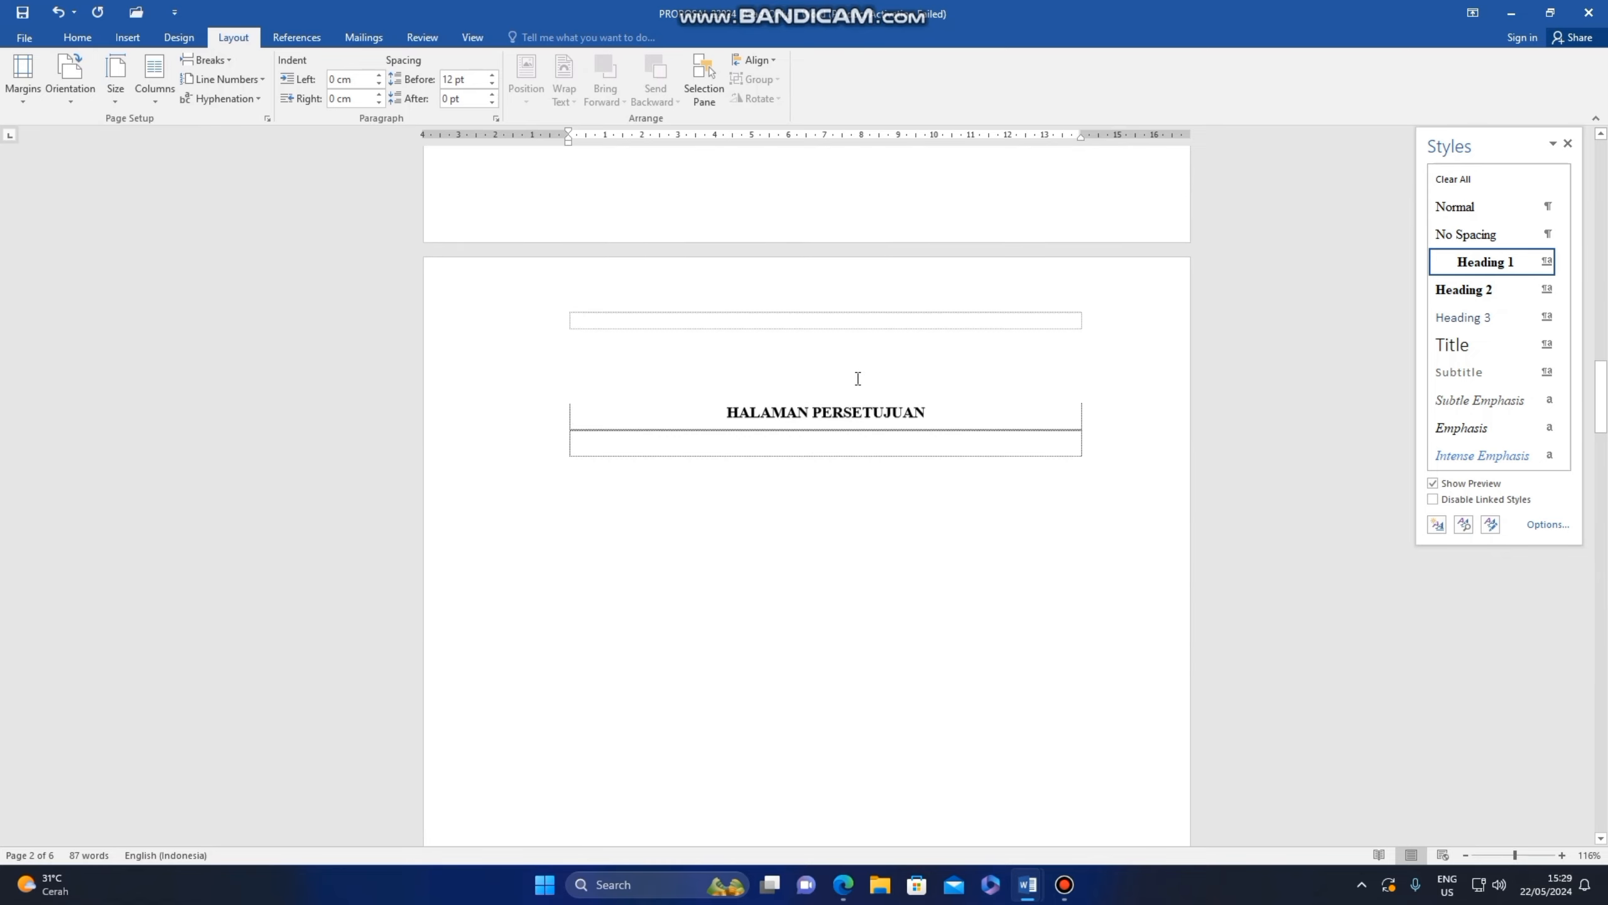
pyautogui.scroll(-15, 856, 376)
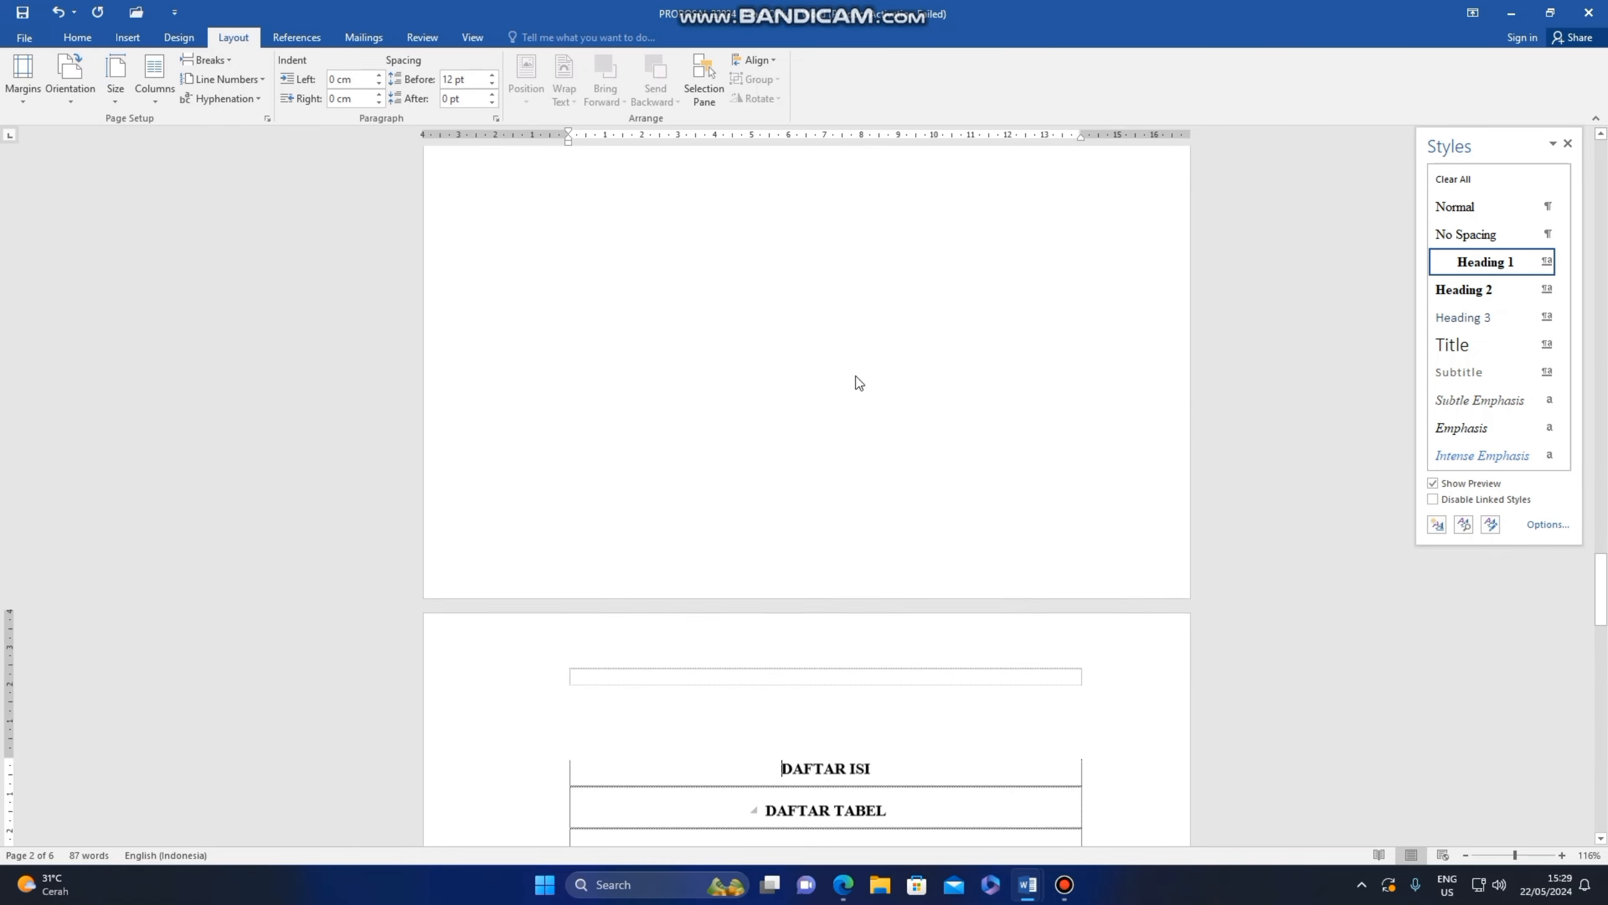
pyautogui.scroll(-1, 846, 375)
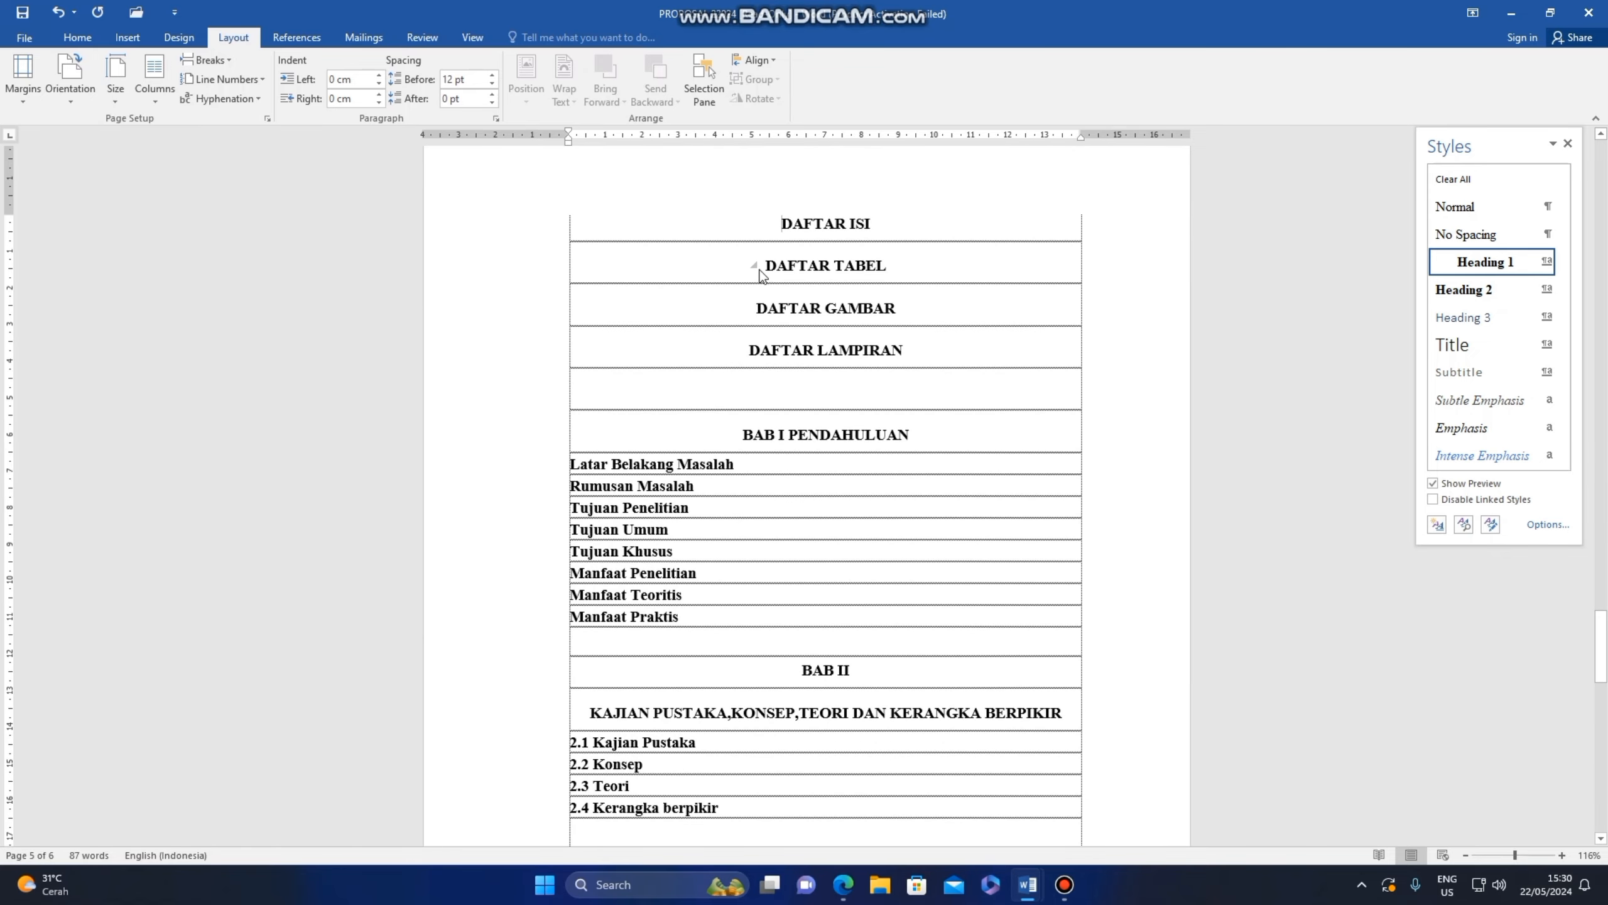
# Step: Insert page breaks before the DAFTAR TABEL, DAFTAR GAMBAR and DAFTAR LAMPIRAN titles
pyautogui.click(206, 60)
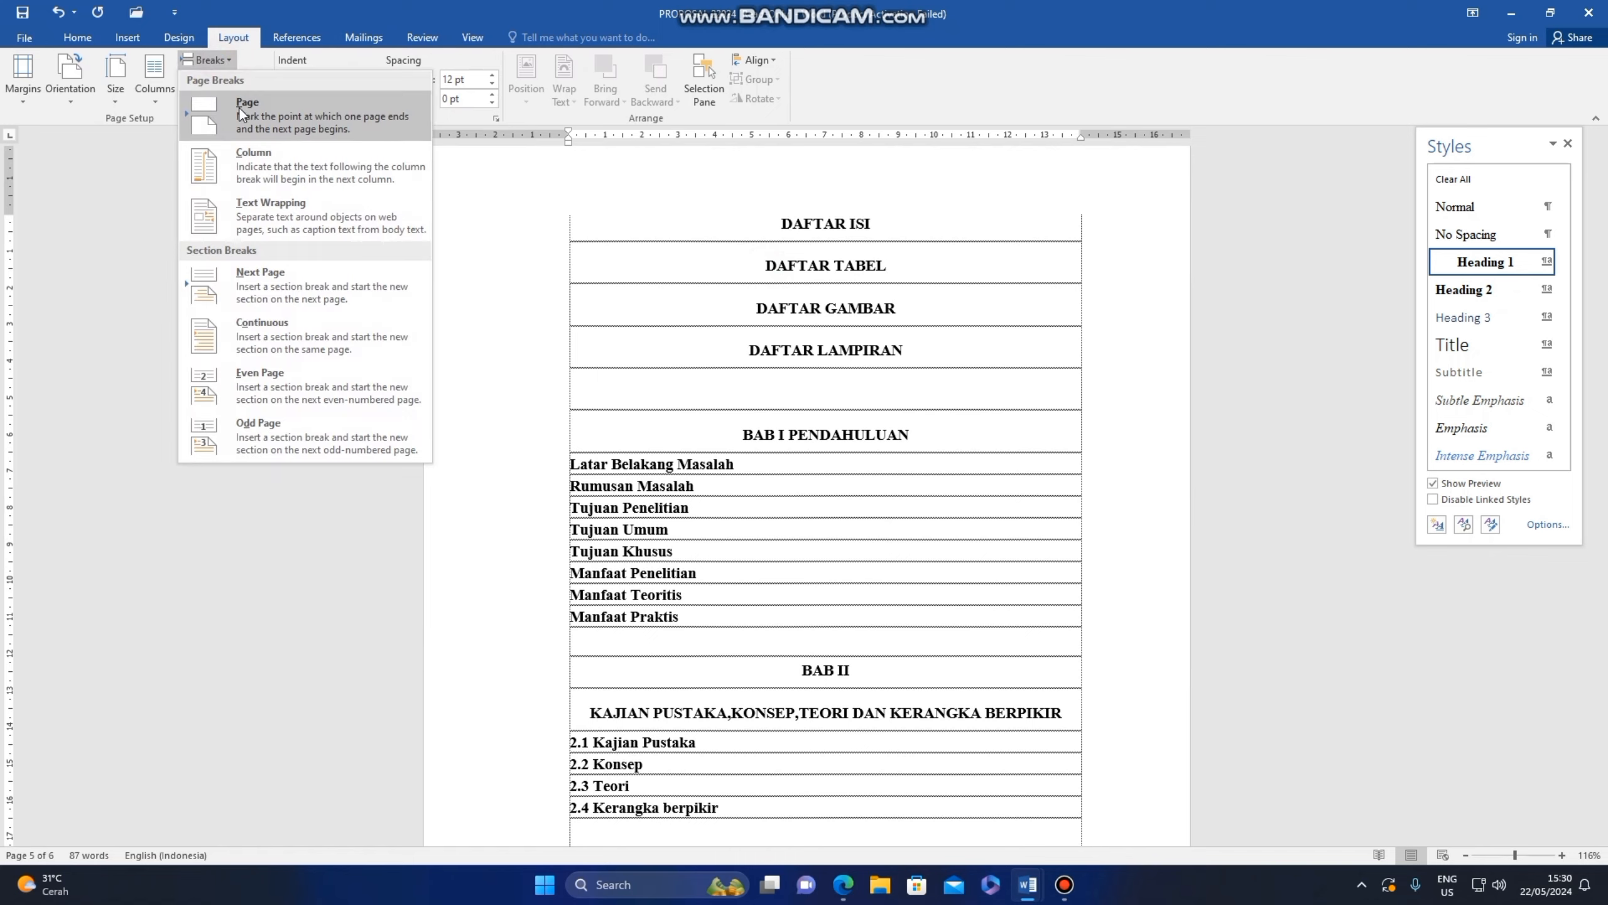
pyautogui.click(239, 106)
pyautogui.scroll(-3, 657, 329)
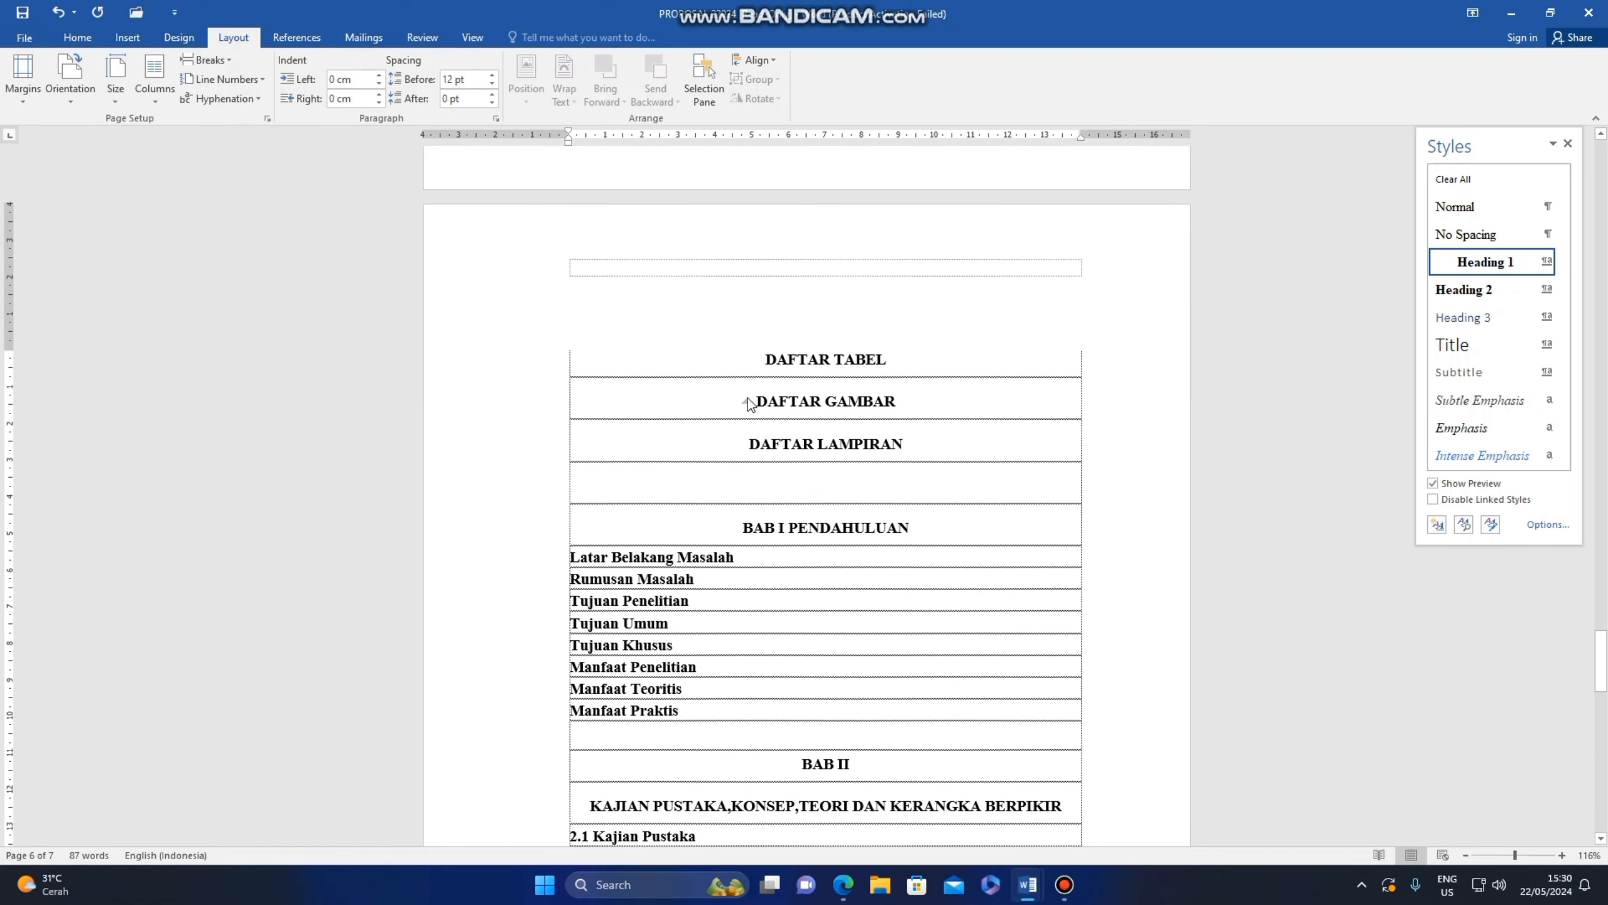
pyautogui.click(207, 59)
pyautogui.click(254, 116)
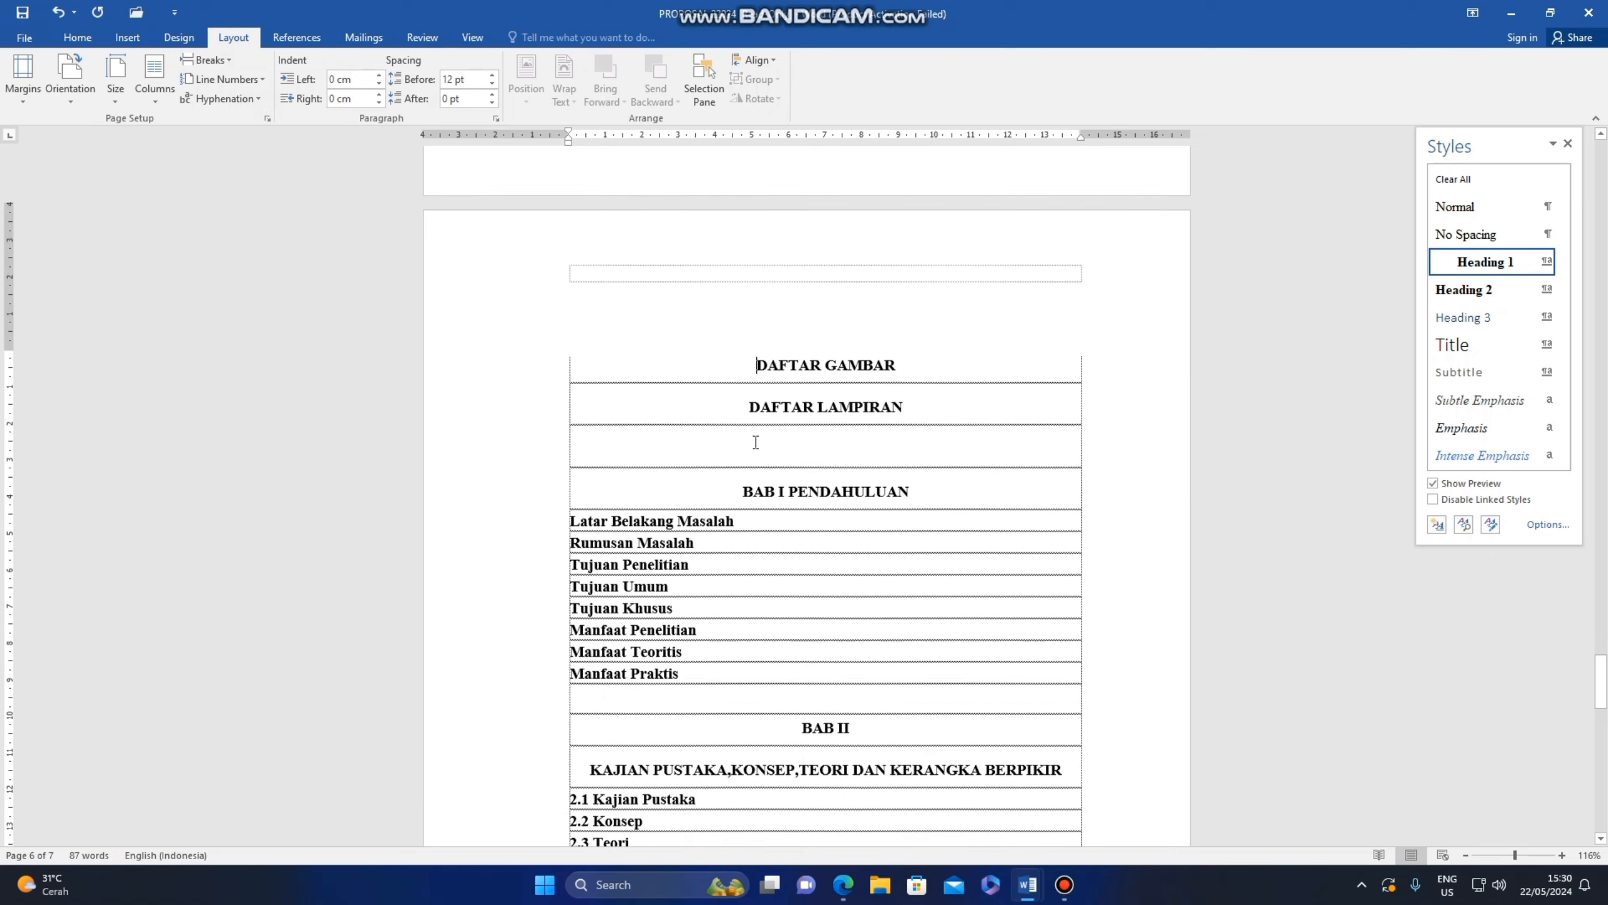
pyautogui.click(204, 64)
pyautogui.click(219, 98)
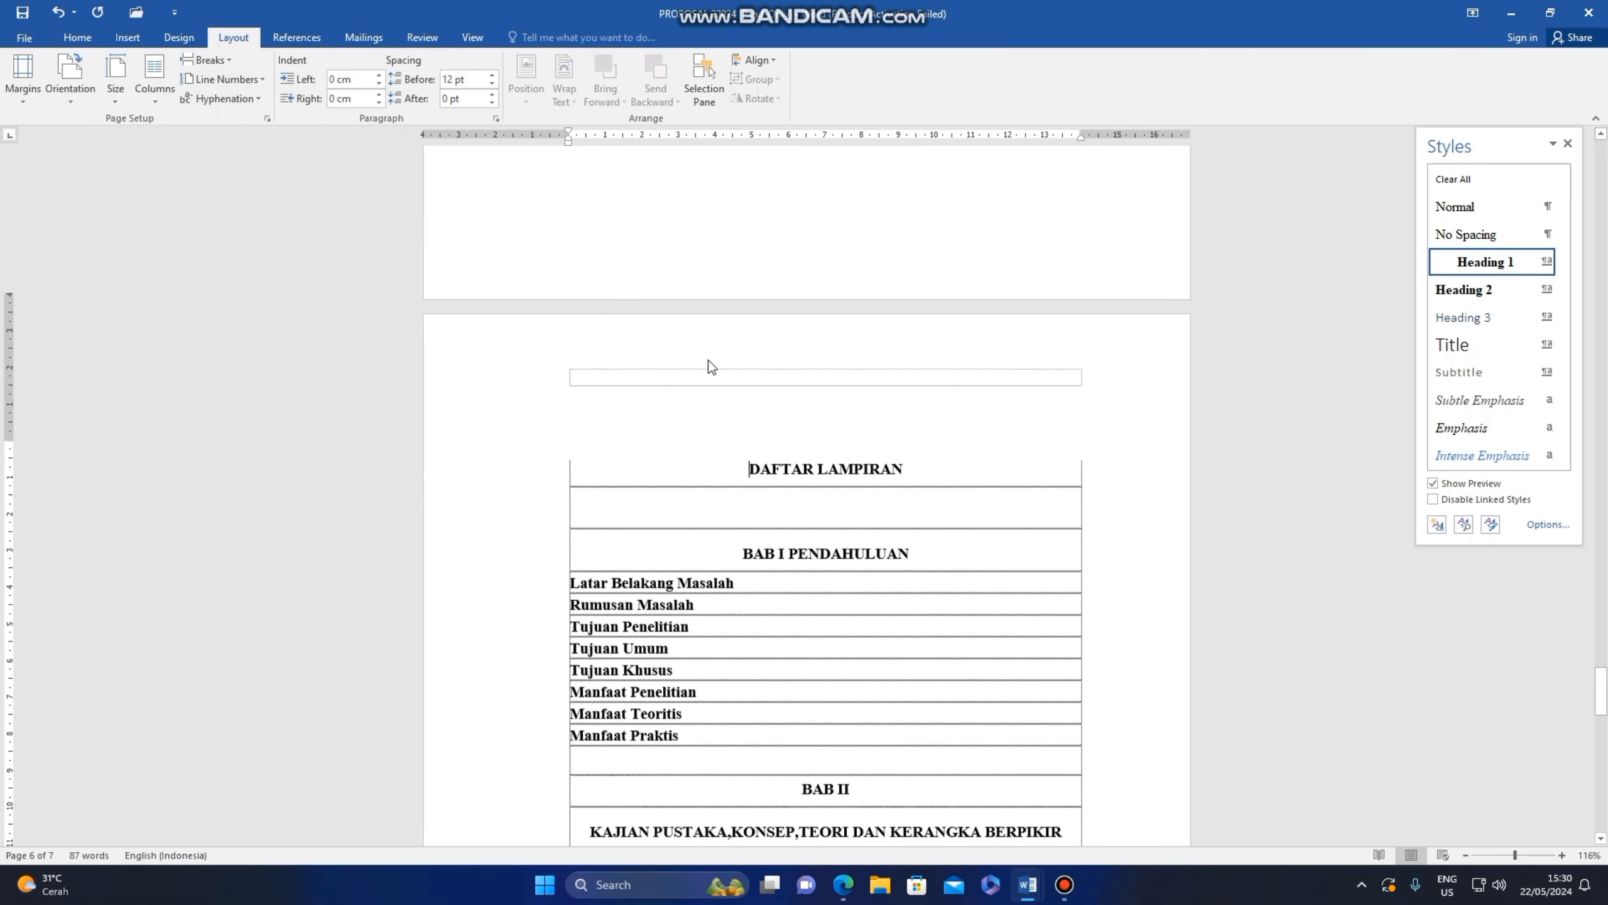
# Step: Delete the empty line above BAB I PENDAHULUAN and insert a Next Page section break before that title
pyautogui.click(765, 487)
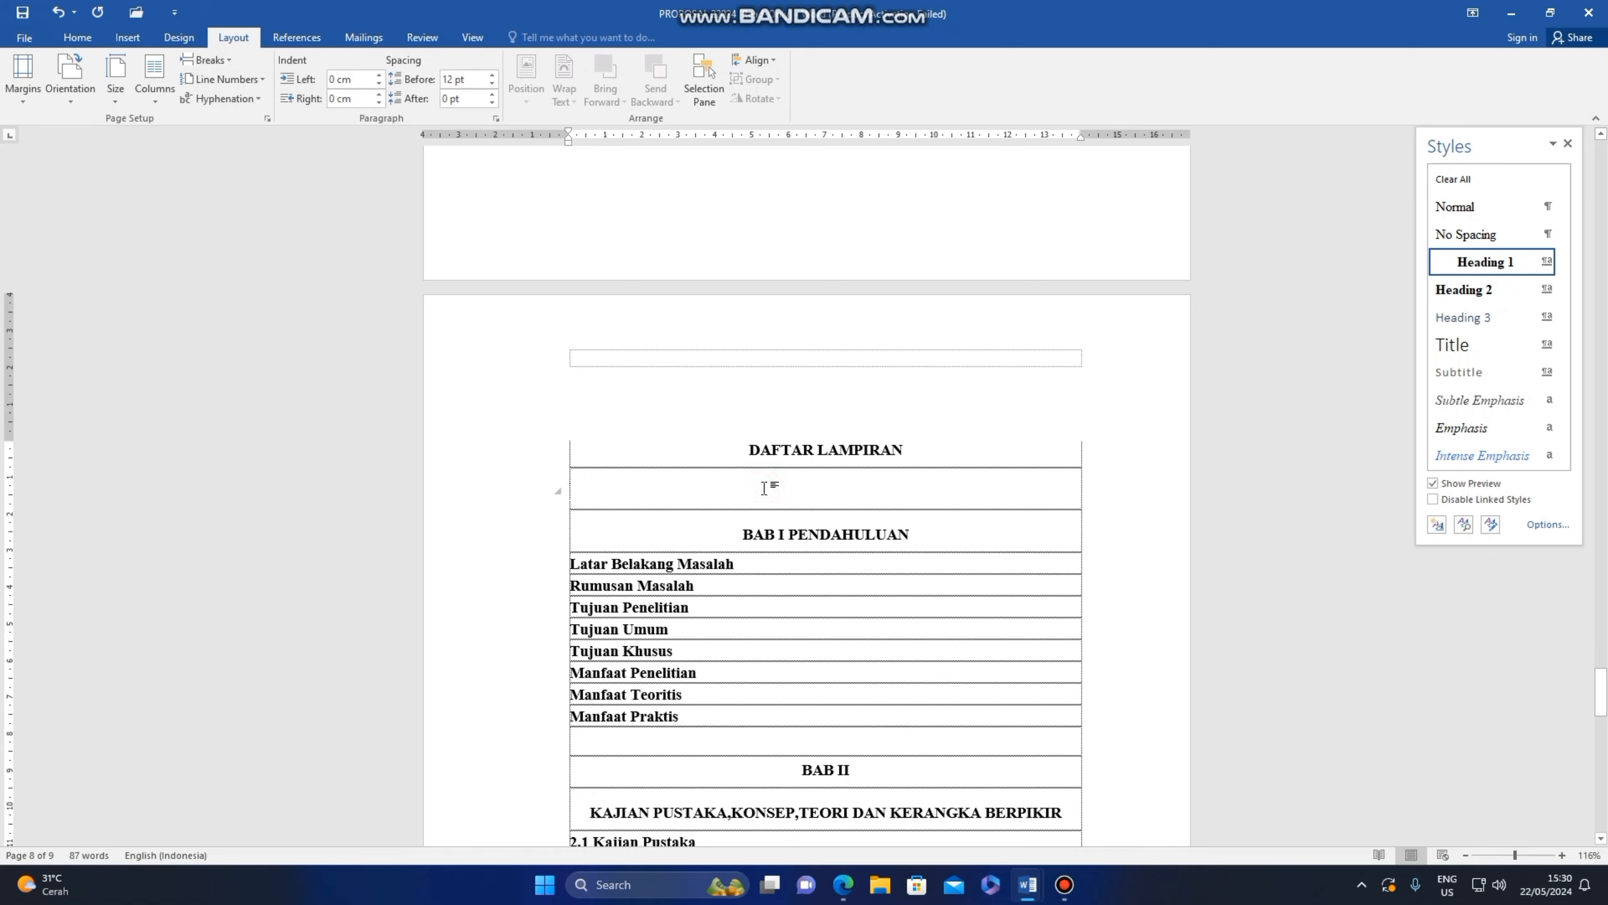
pyautogui.press('BackSpace')
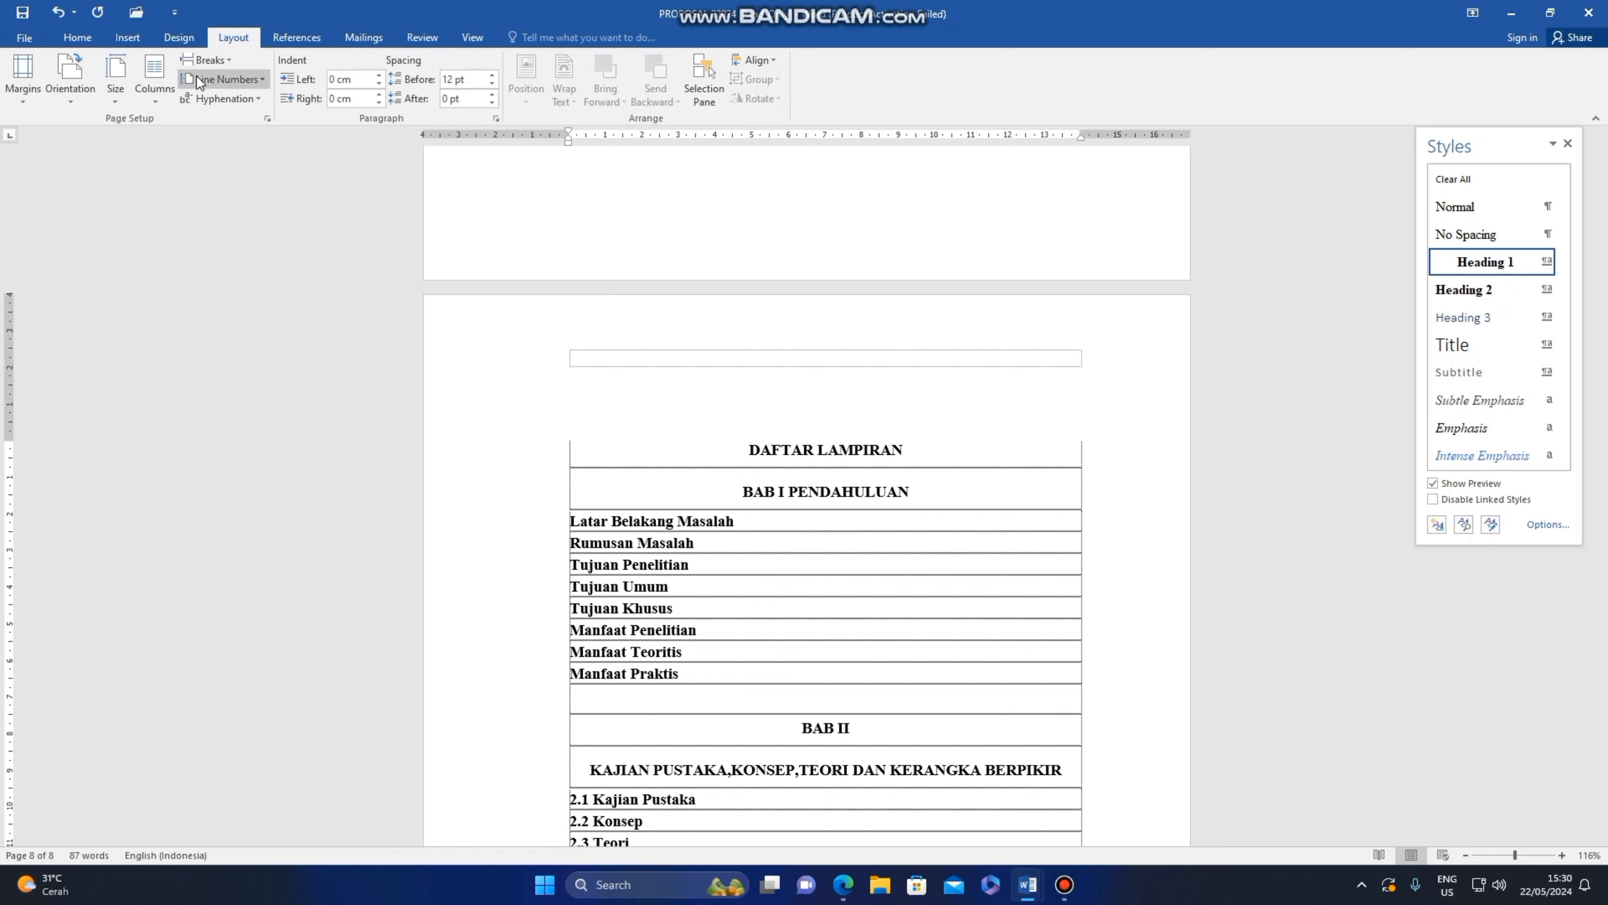
pyautogui.click(206, 59)
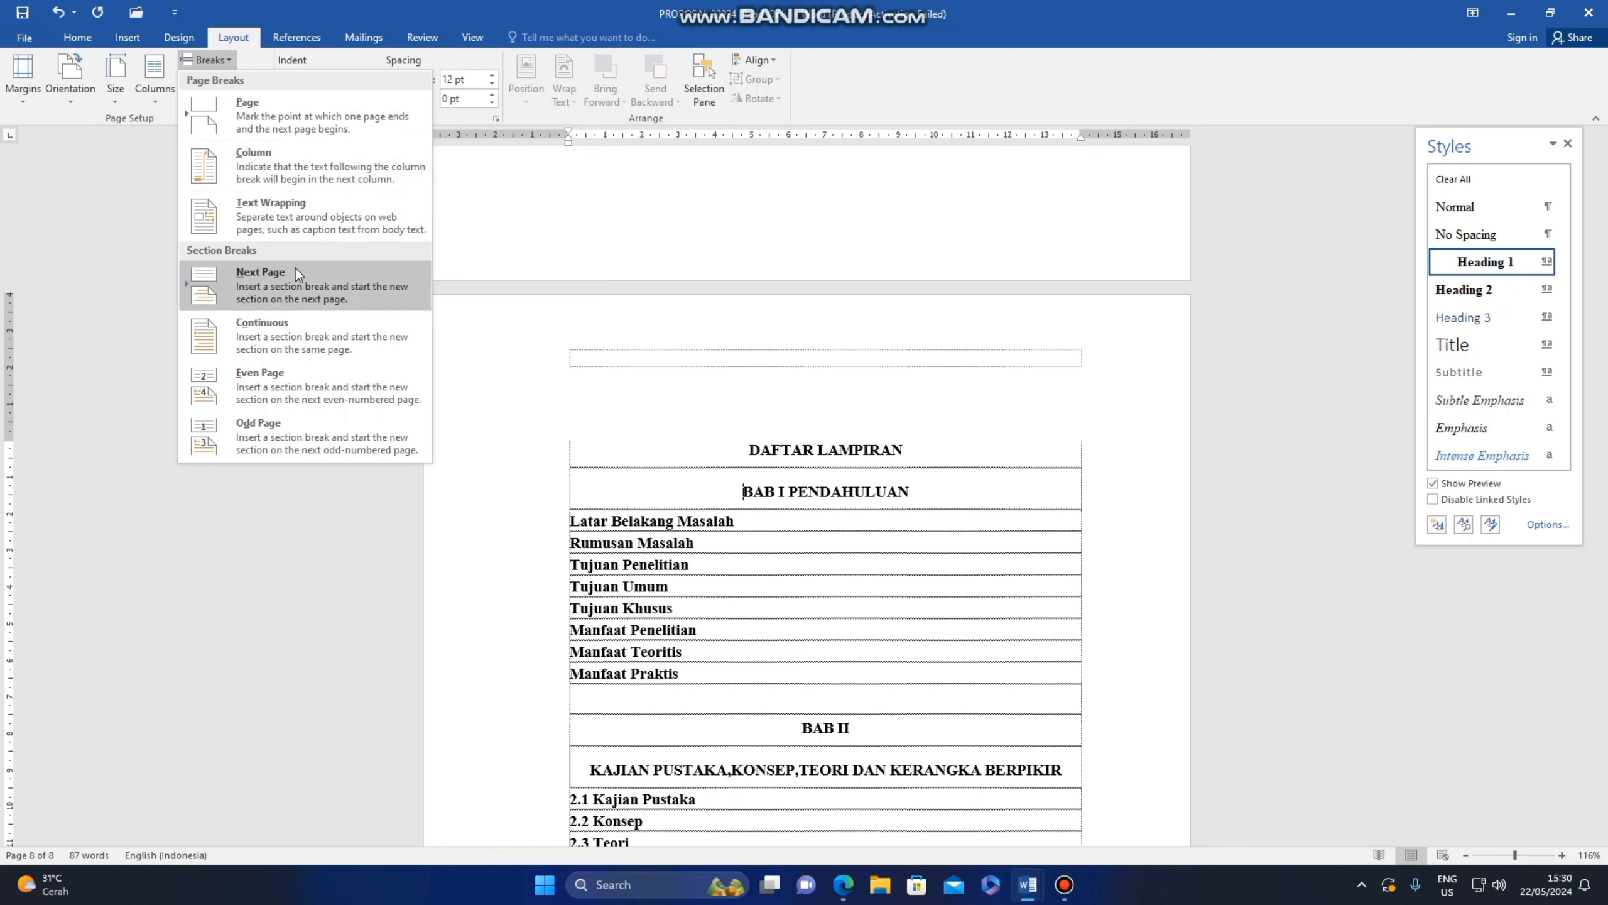
pyautogui.click(266, 272)
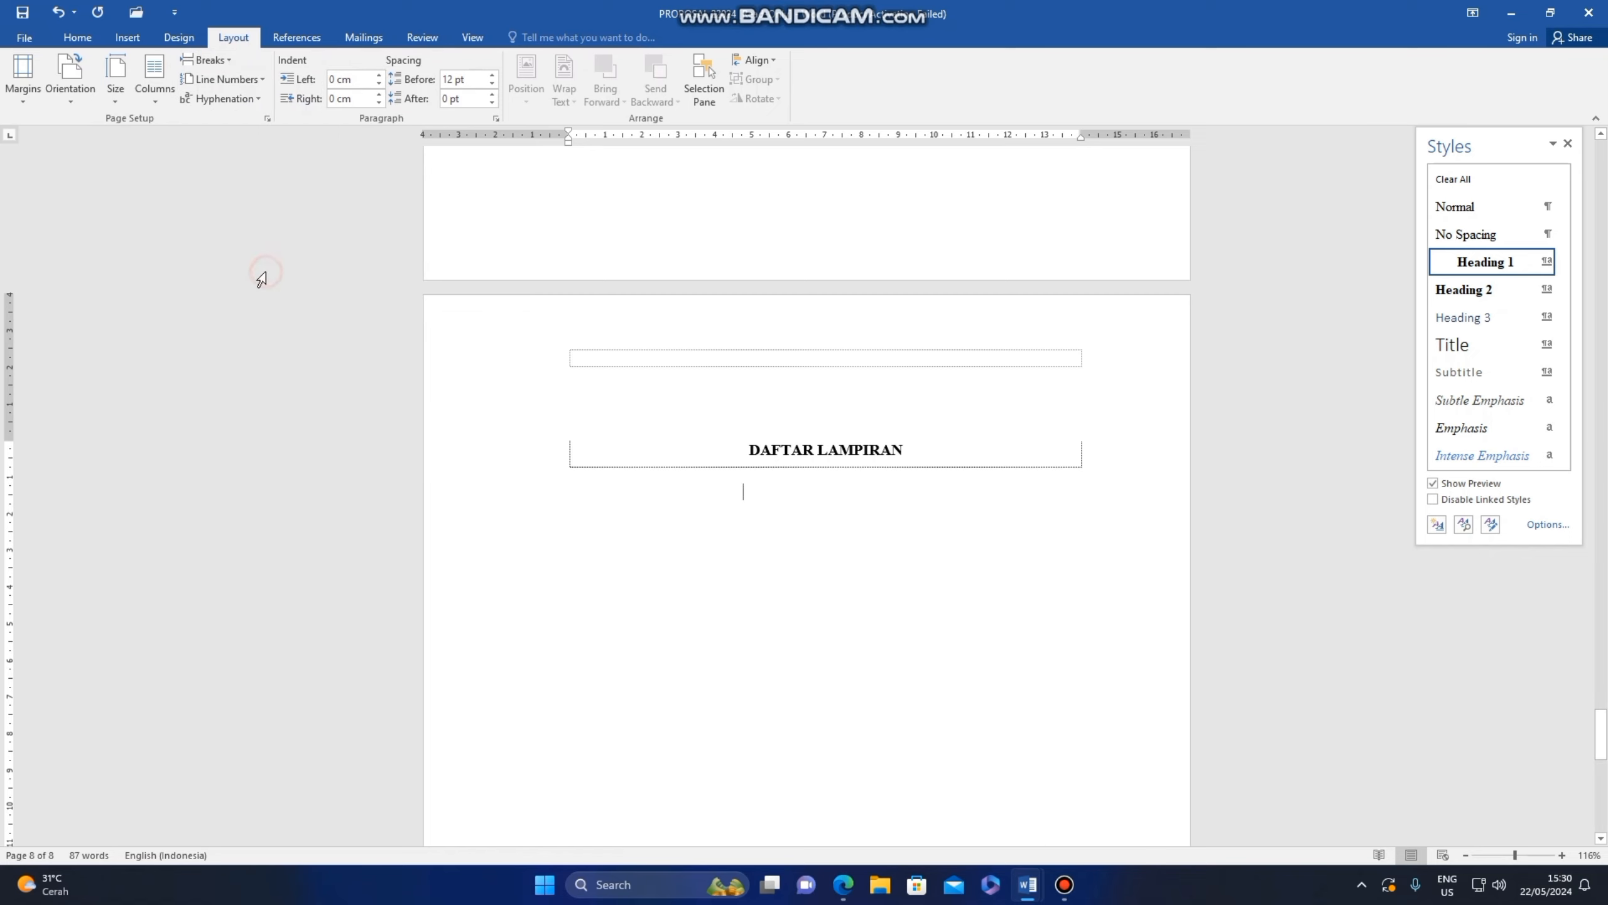
pyautogui.scroll(-1, 516, 482)
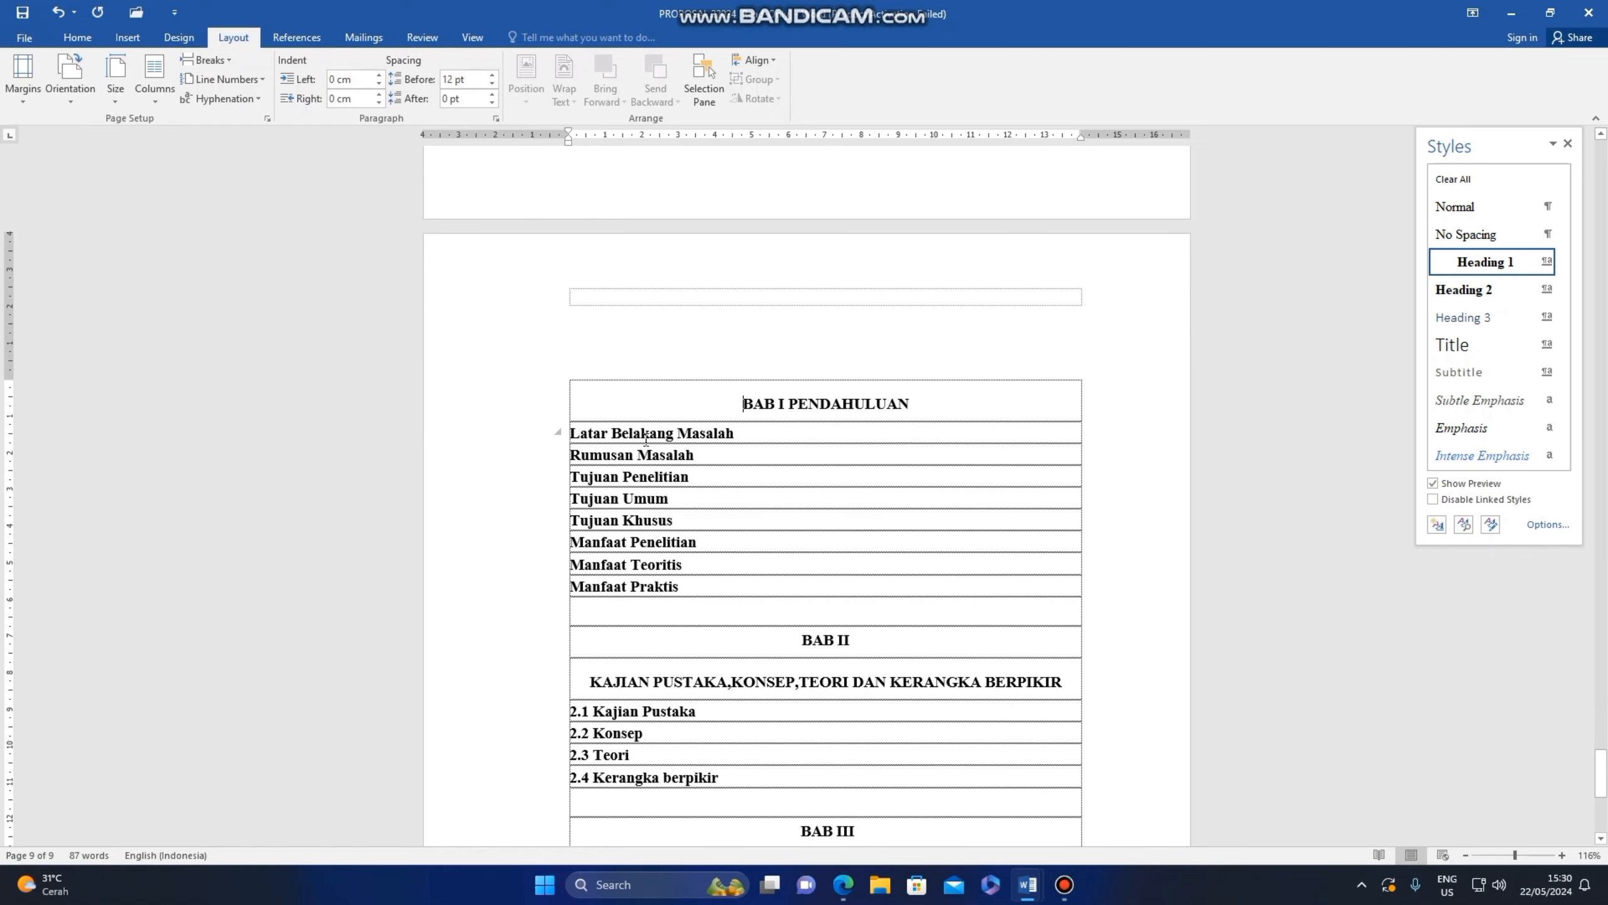
# Step: Insert a Next Page section break before the Rumusan Masalah subheading and check the BAB I pages
pyautogui.click(572, 450)
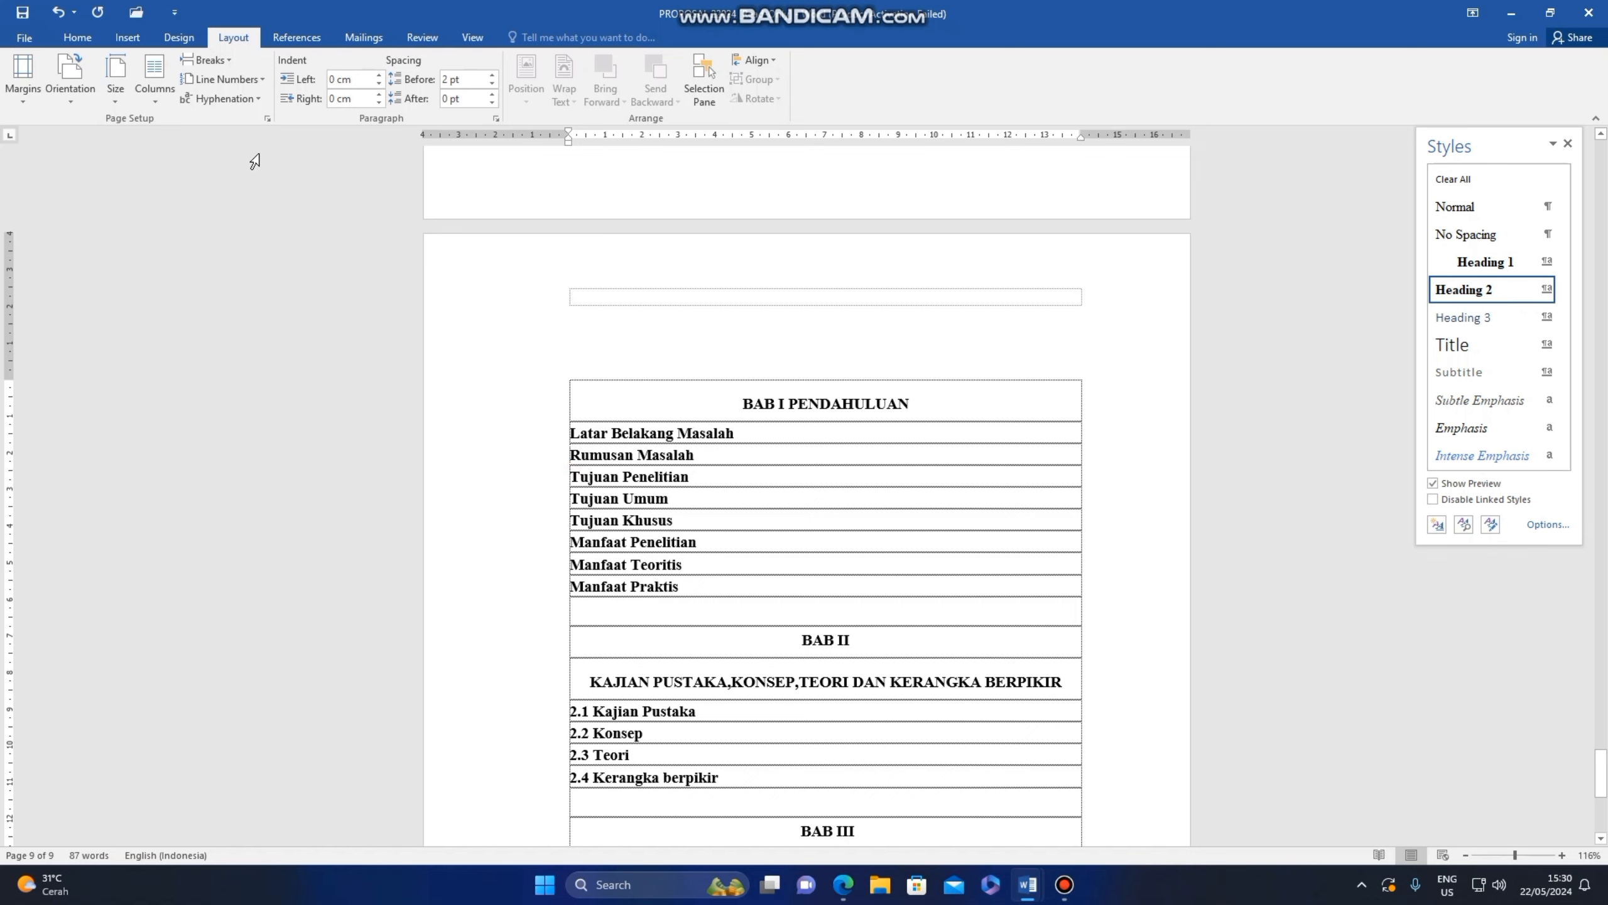
pyautogui.click(203, 60)
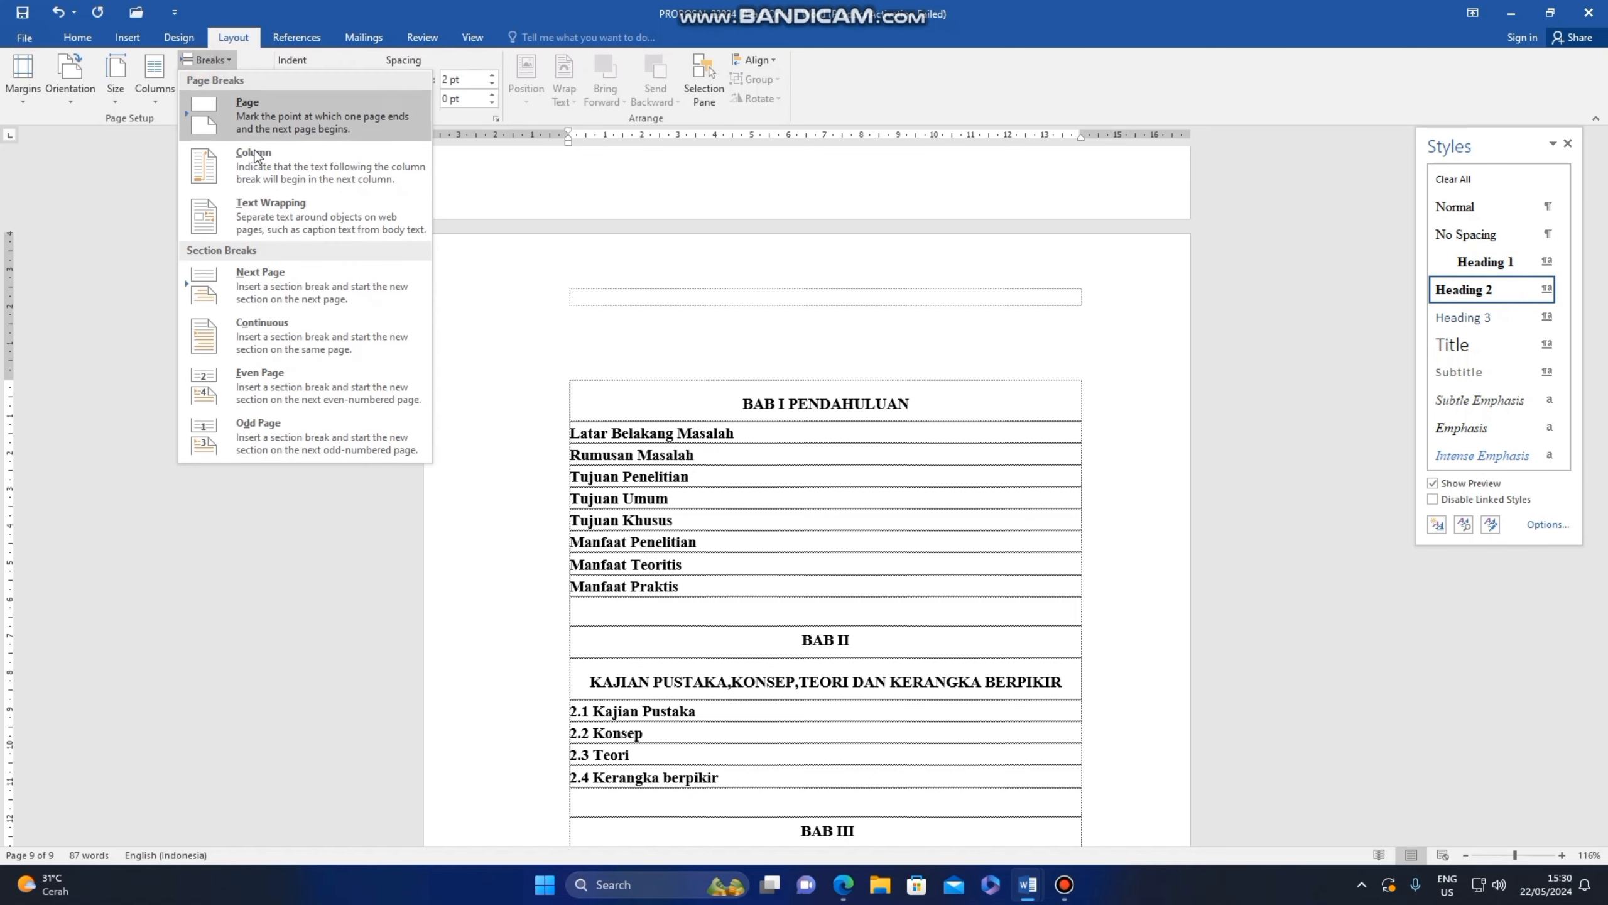
pyautogui.click(278, 280)
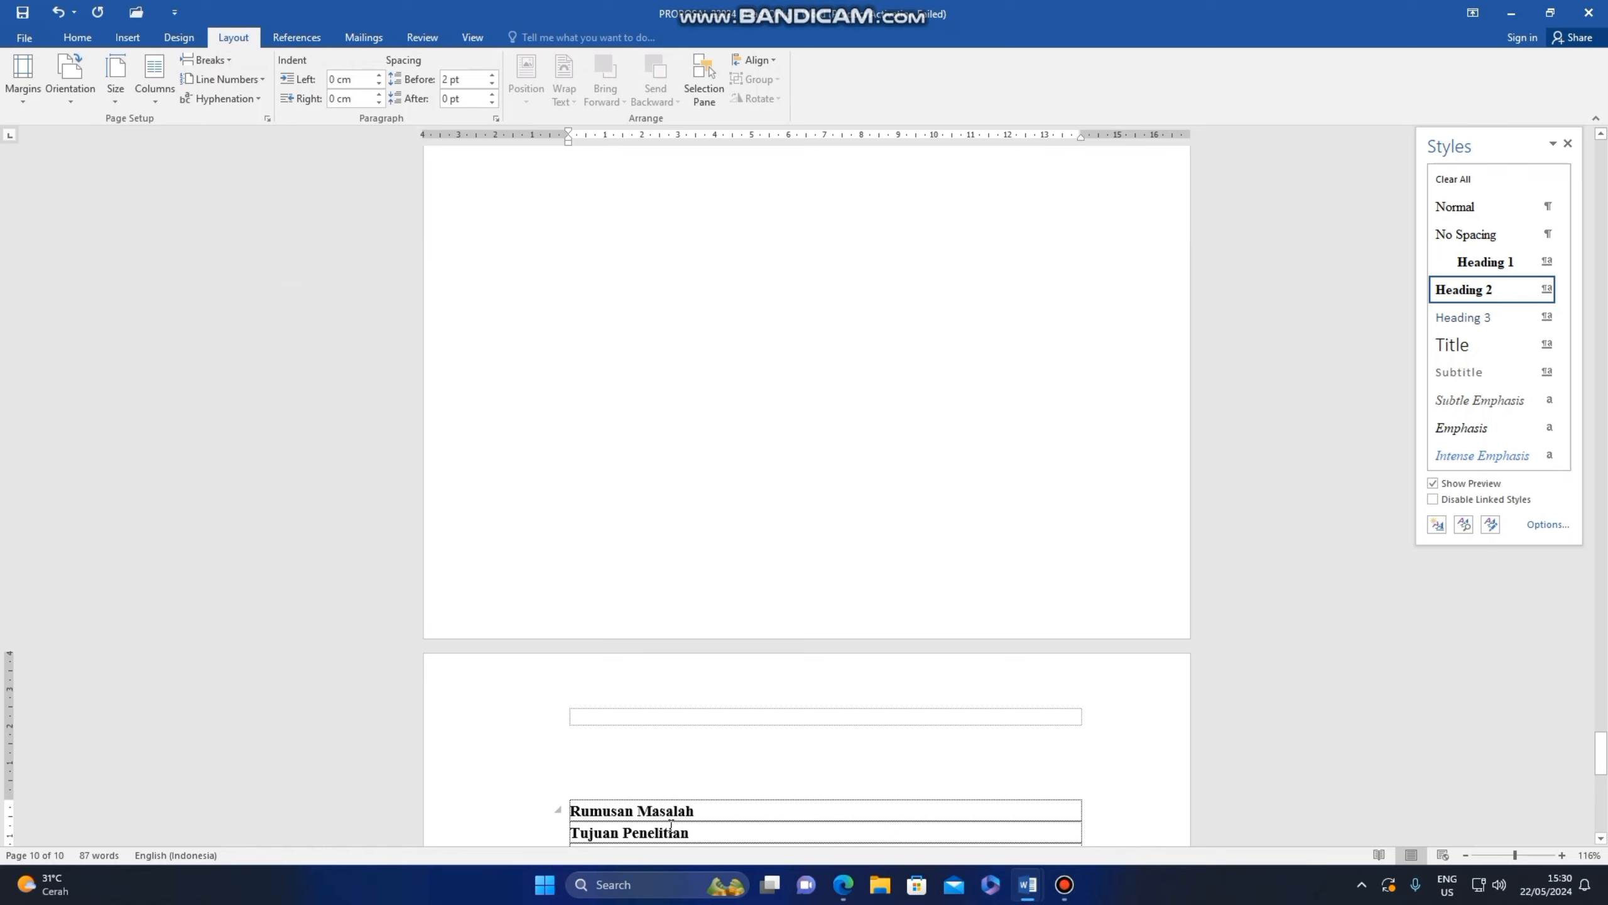
pyautogui.scroll(-2, 671, 825)
pyautogui.scroll(8, 663, 682)
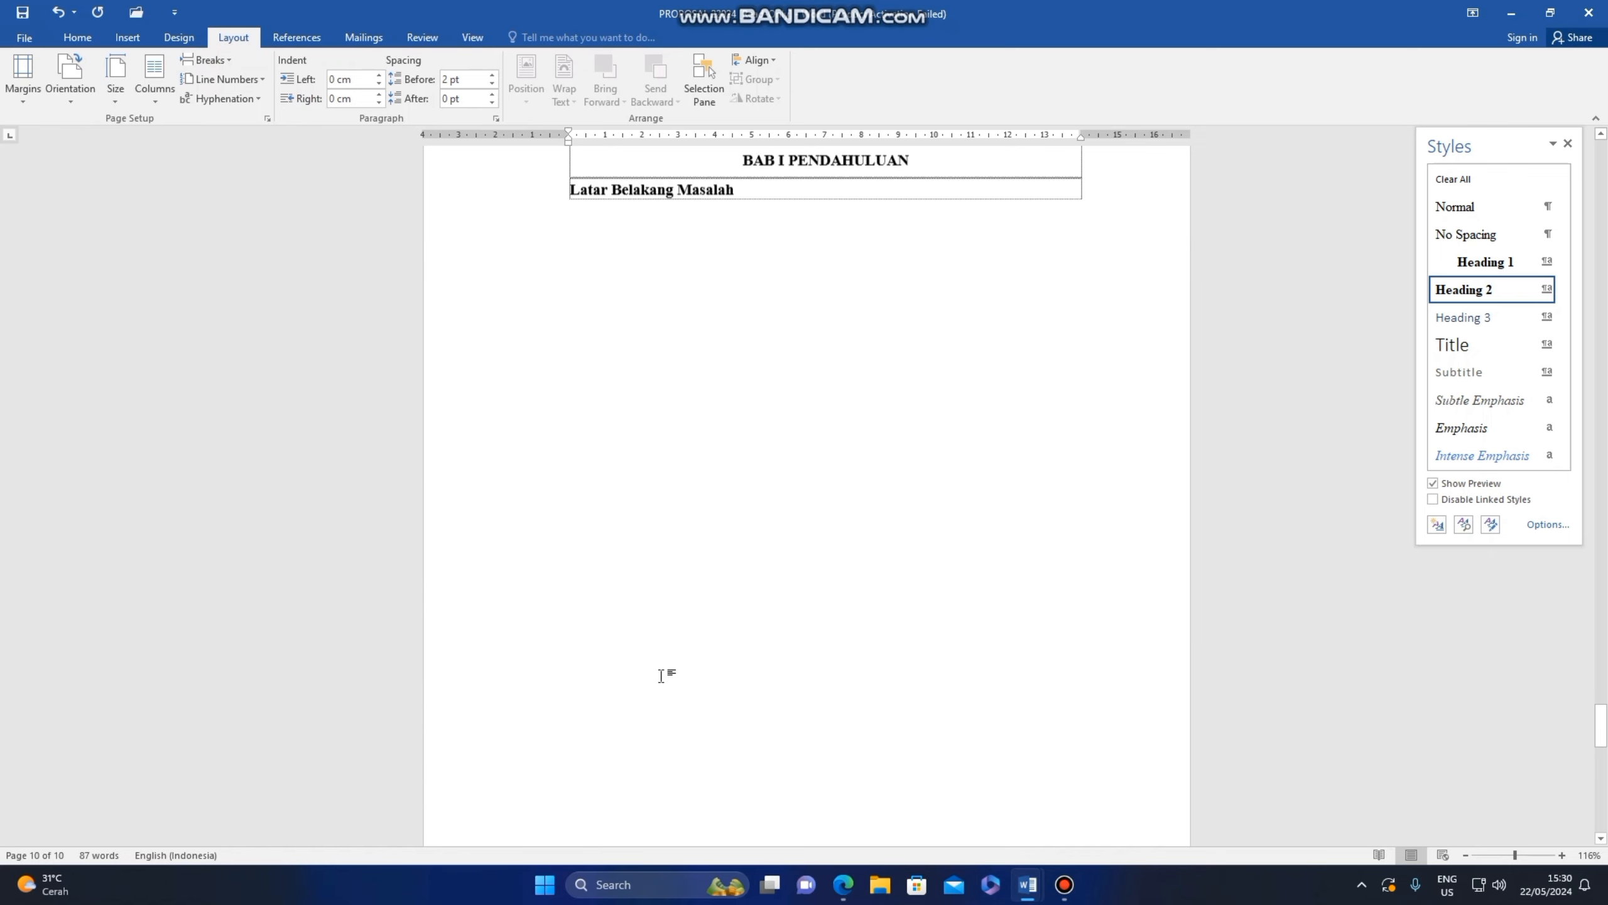
pyautogui.scroll(2, 662, 675)
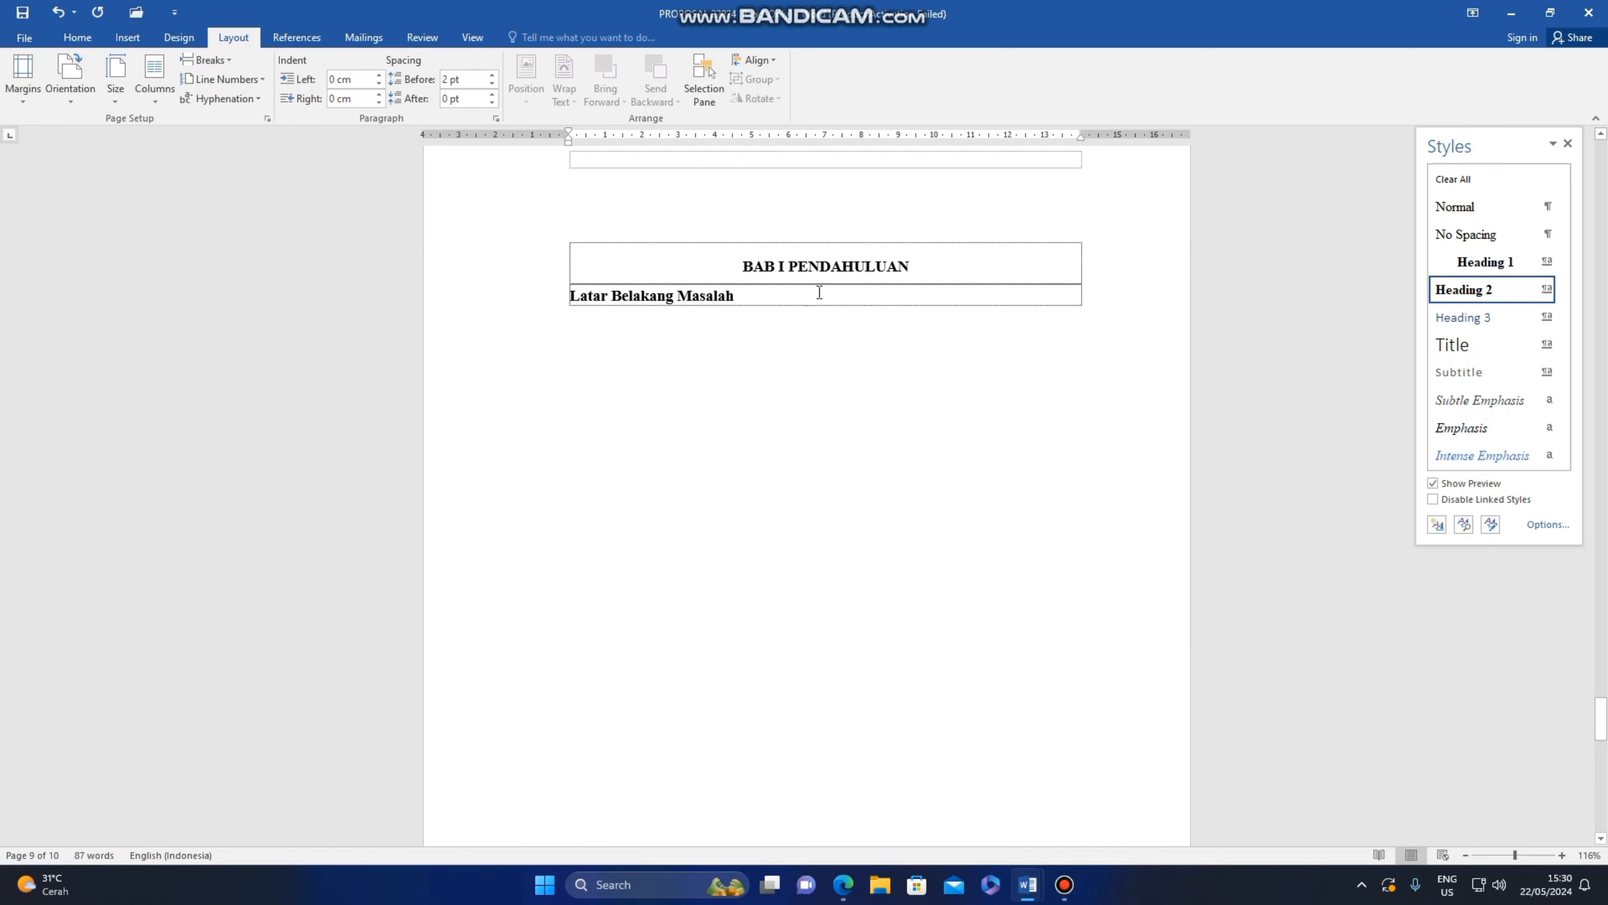
pyautogui.scroll(2, 821, 252)
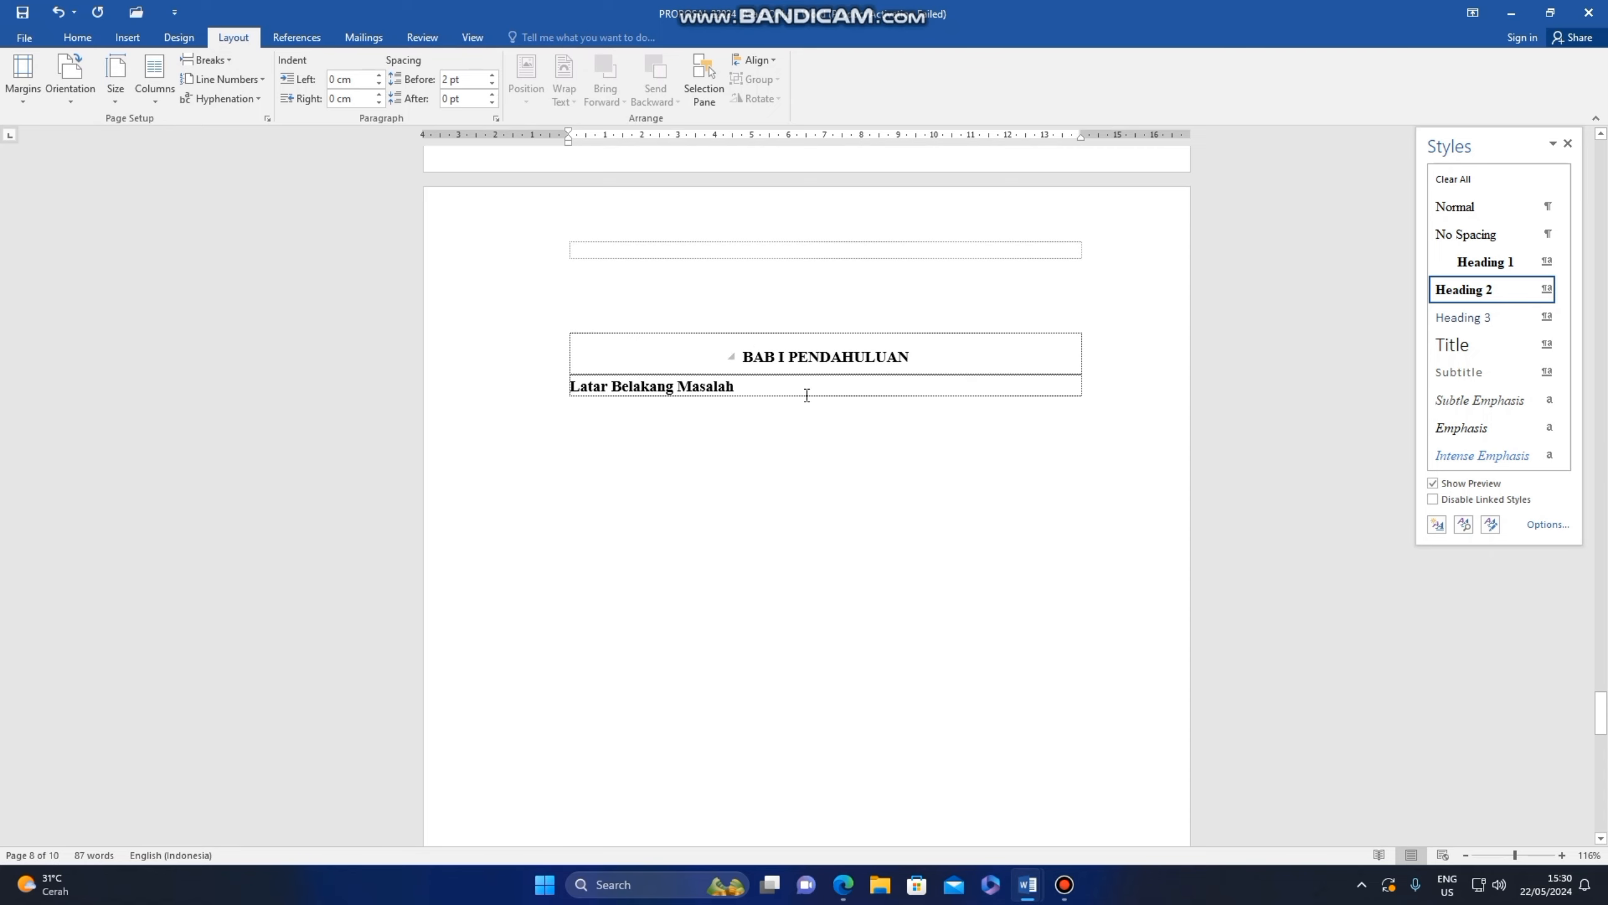
pyautogui.scroll(-15, 826, 380)
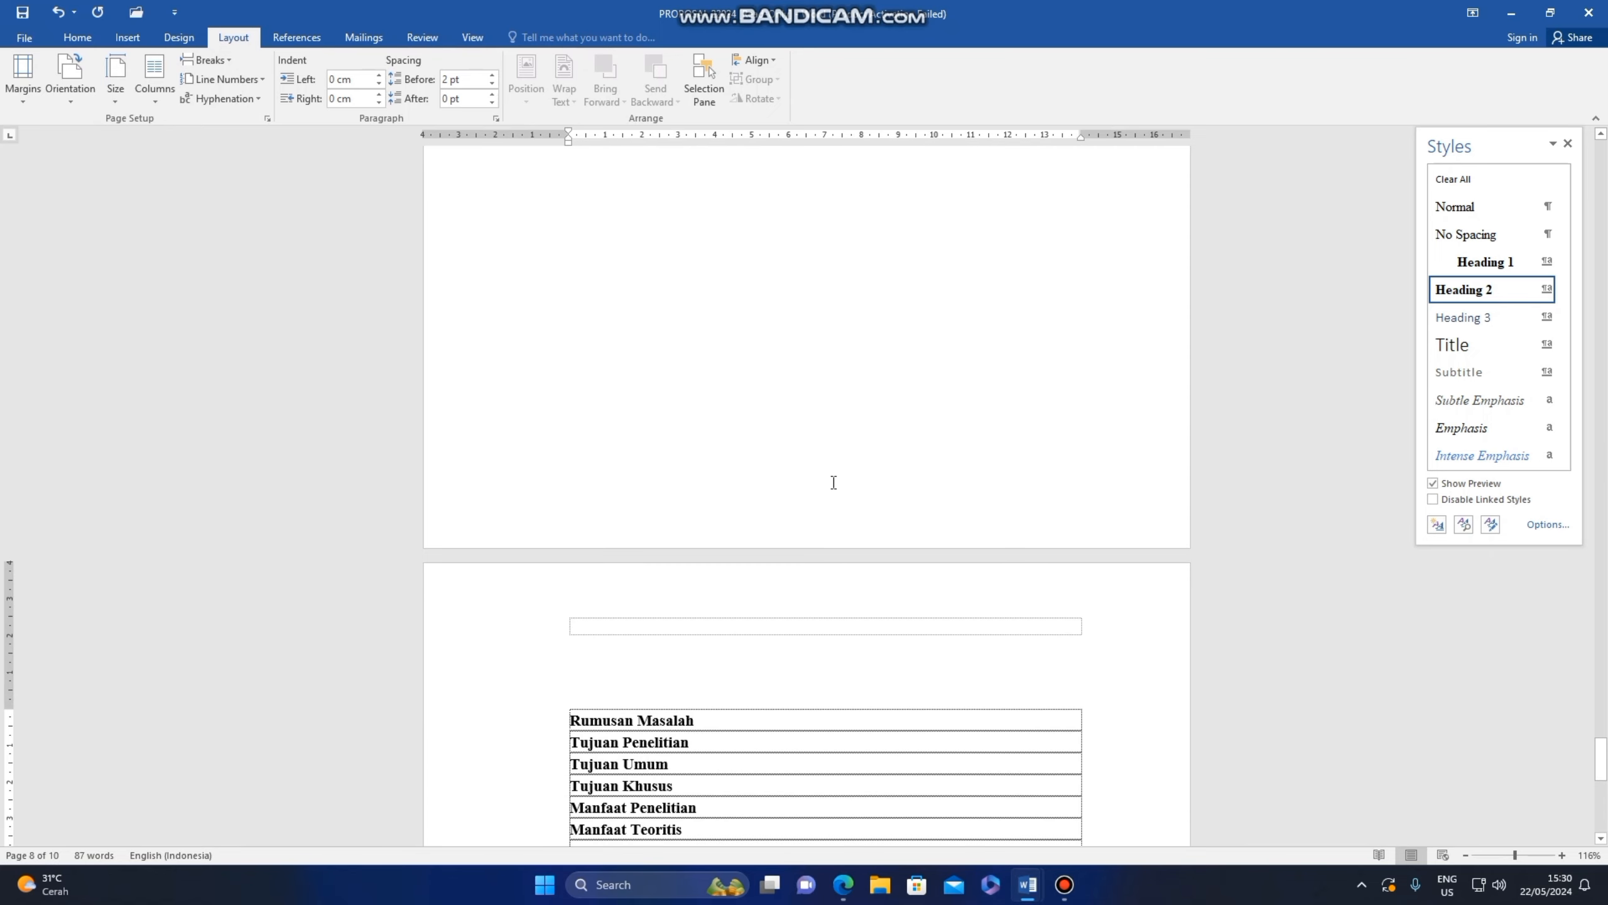
# Step: Insert page breaks before the Tujuan Penelitian and Manfaat Penelitian subheadings in BAB I
pyautogui.scroll(-3, 773, 788)
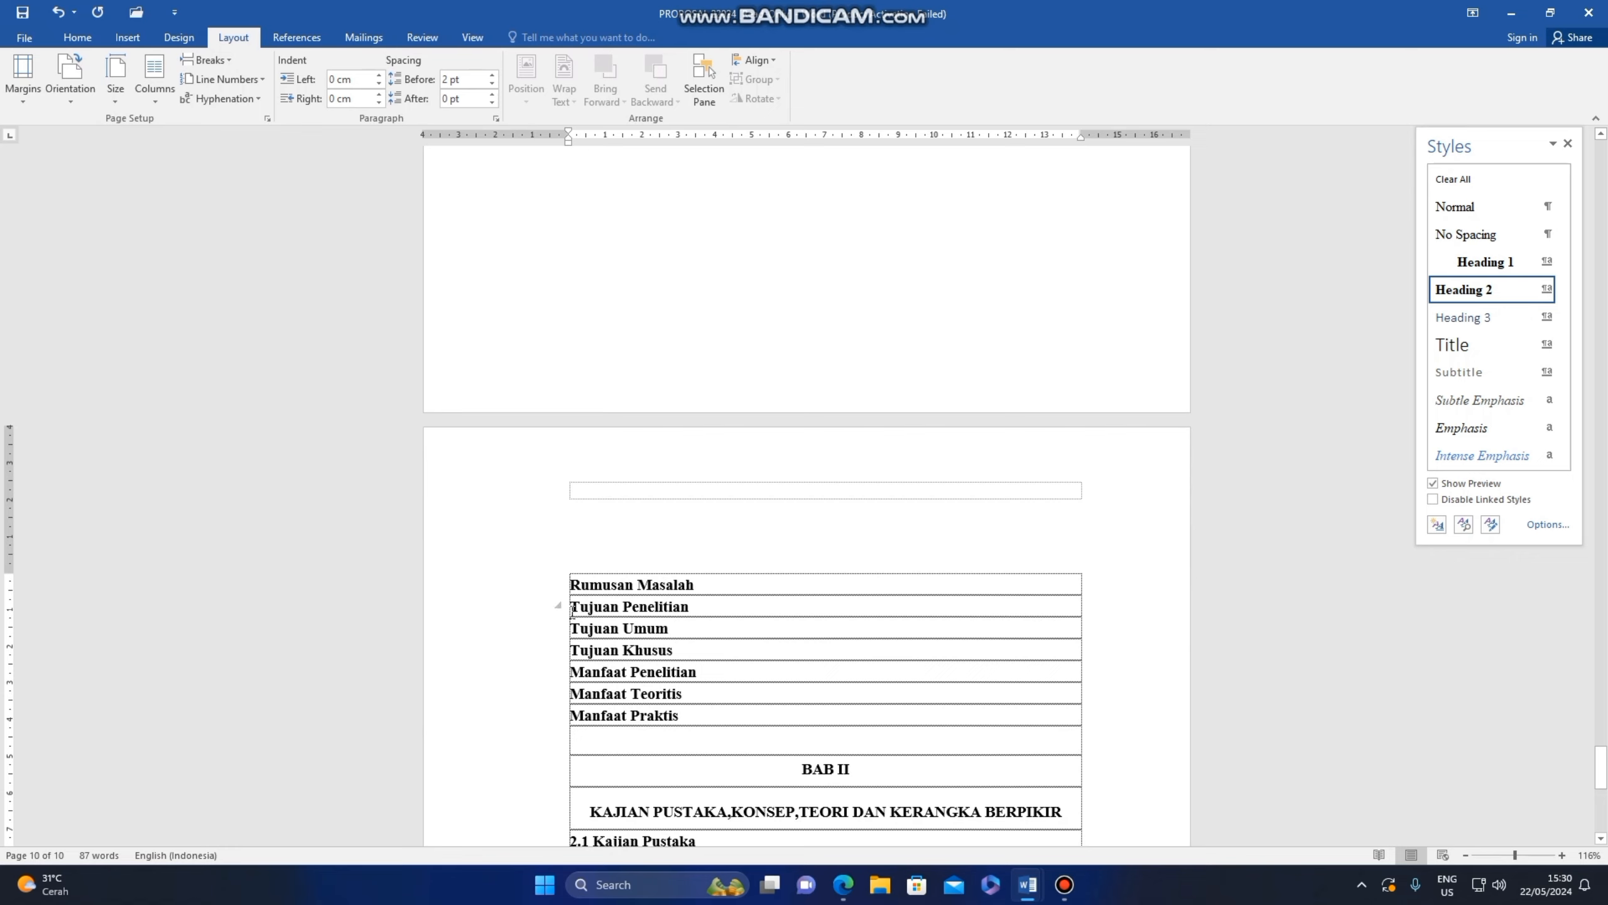
pyautogui.click(206, 59)
pyautogui.click(234, 112)
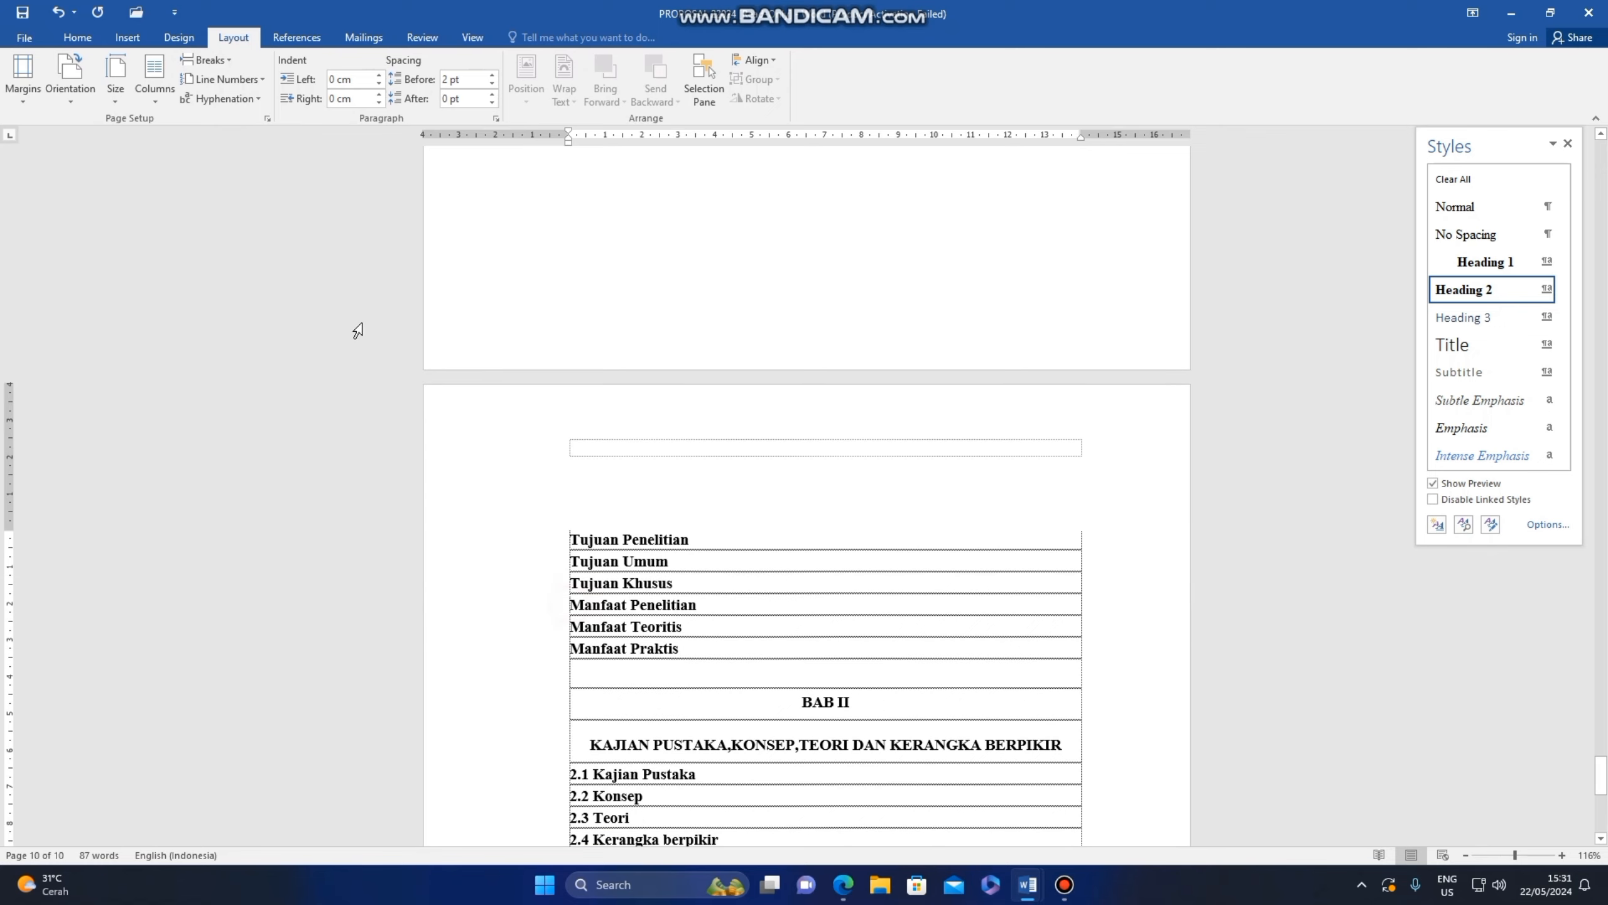
pyautogui.click(208, 59)
pyautogui.click(251, 116)
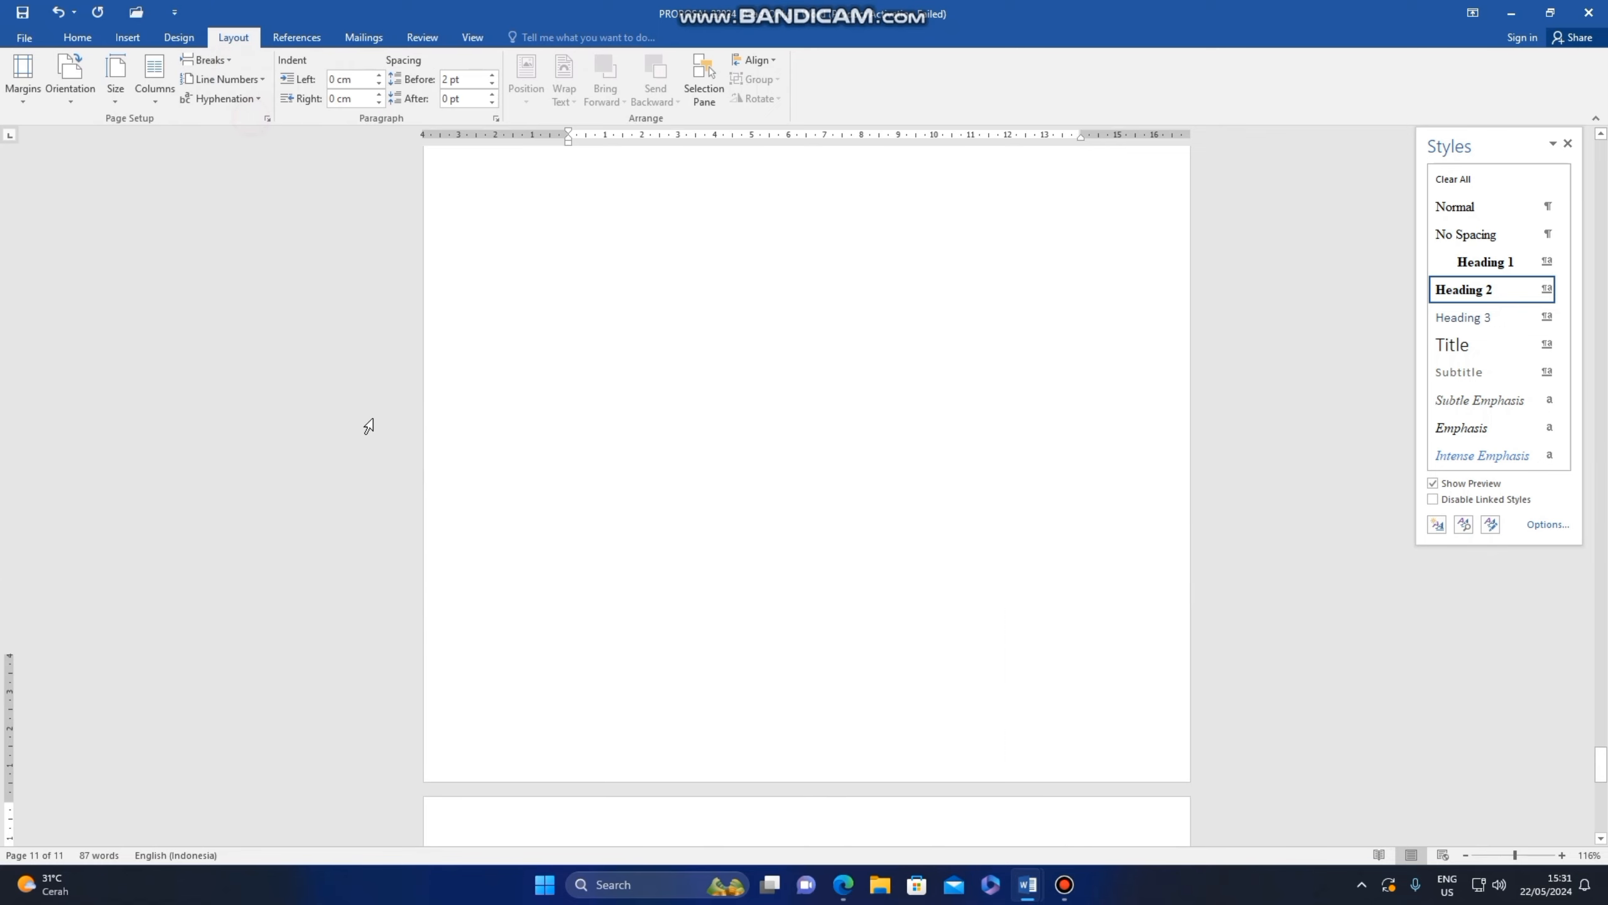
pyautogui.scroll(-3, 475, 525)
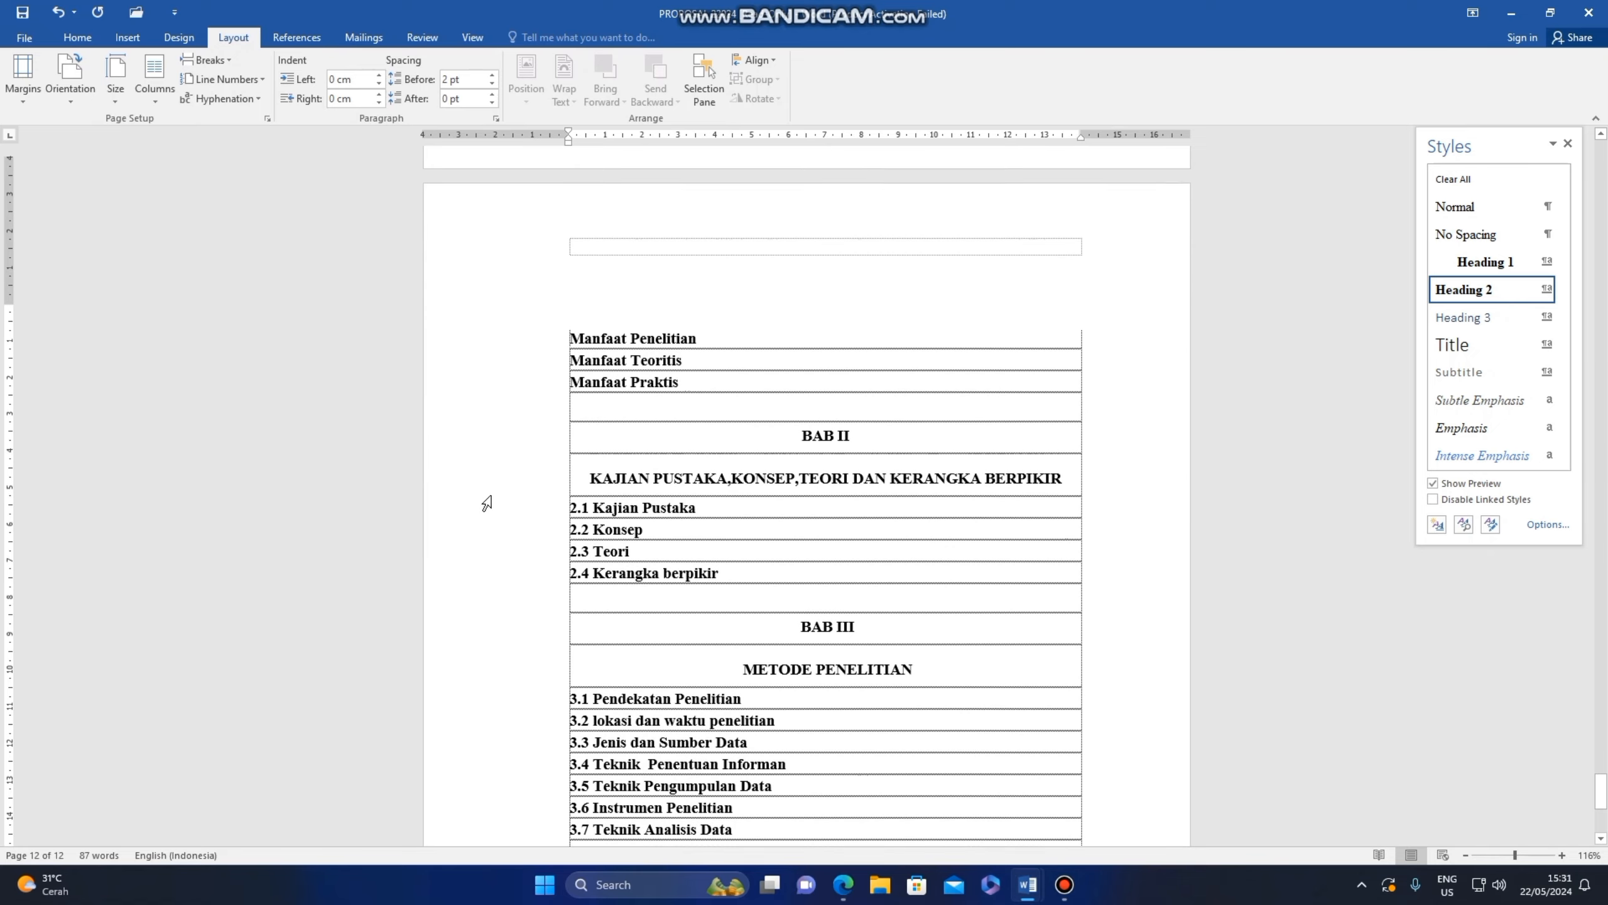
# Step: Insert a Next Page section break before the BAB II title
pyautogui.click(771, 415)
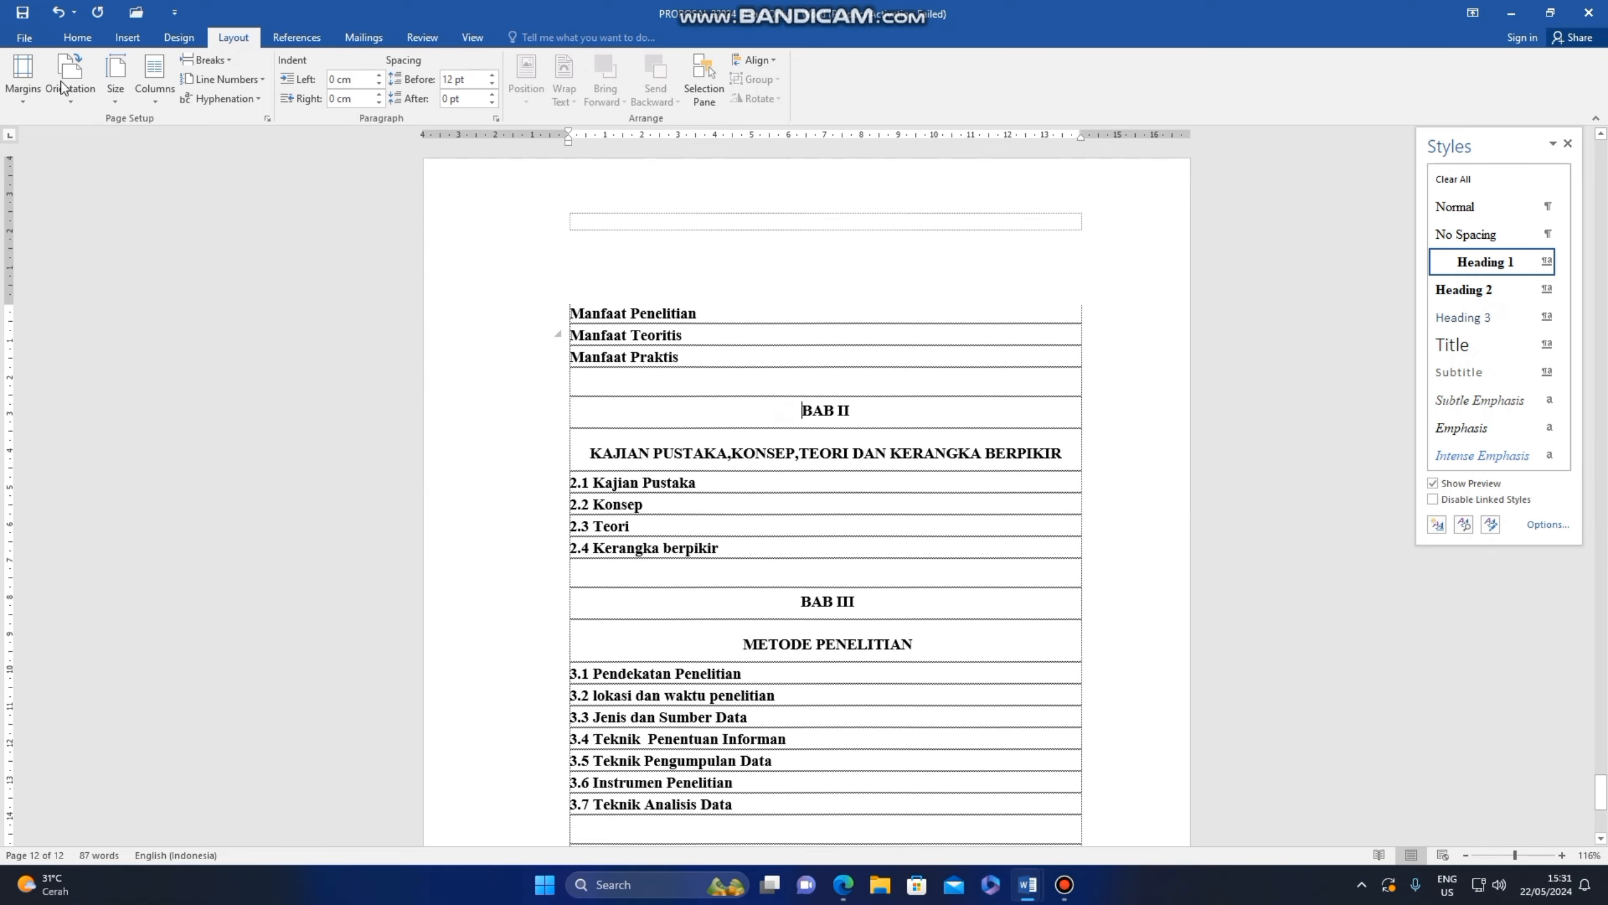
pyautogui.click(213, 64)
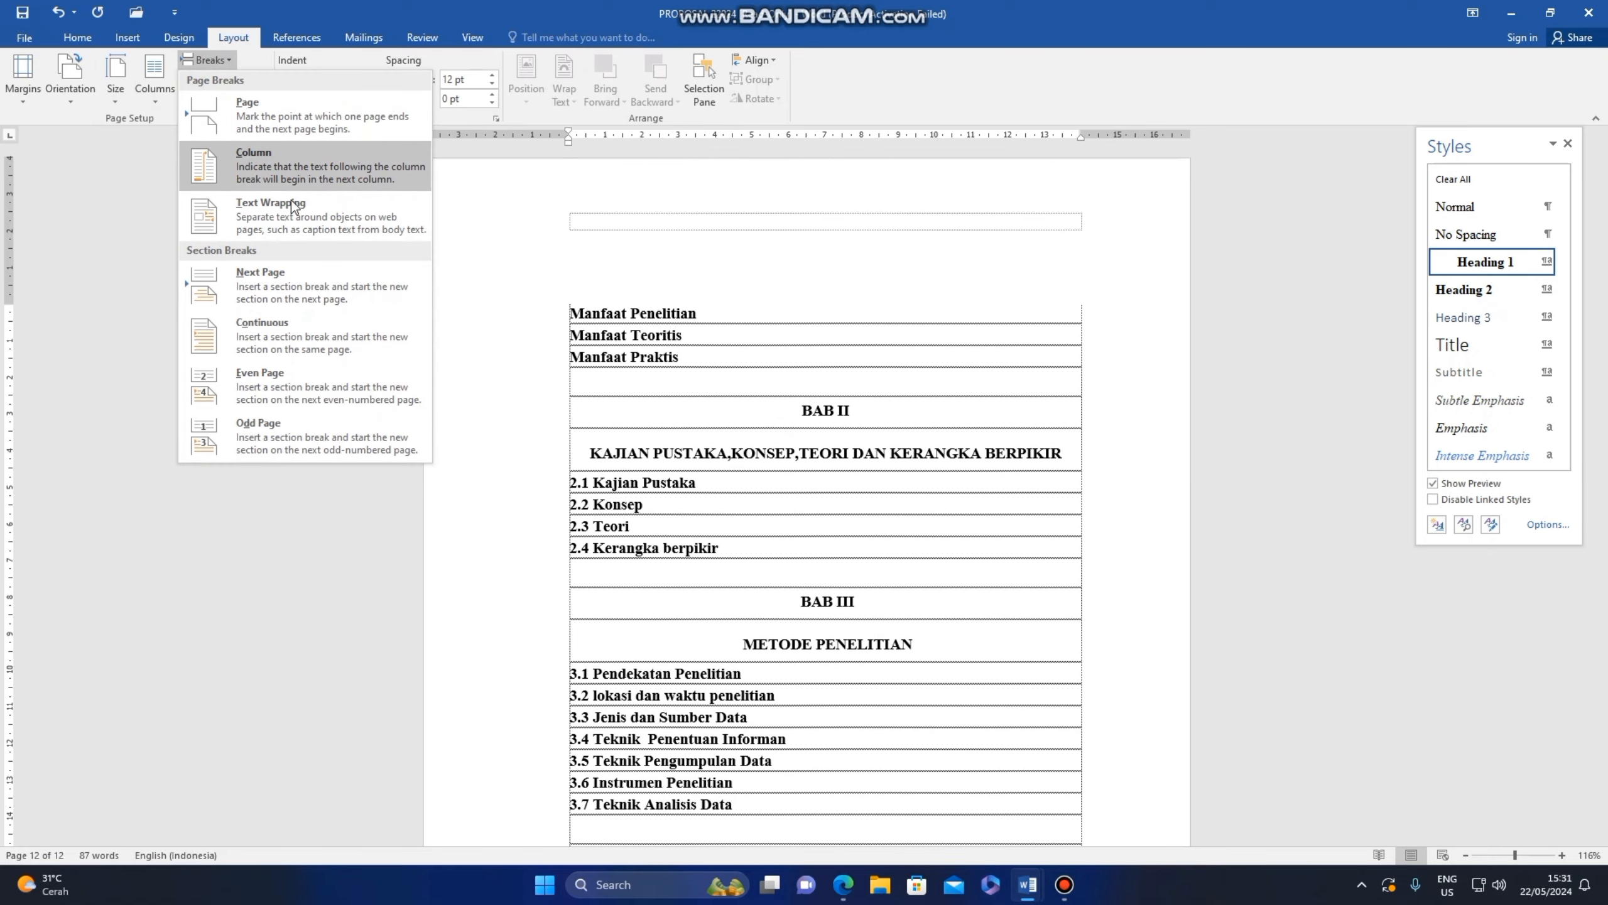
pyautogui.click(277, 275)
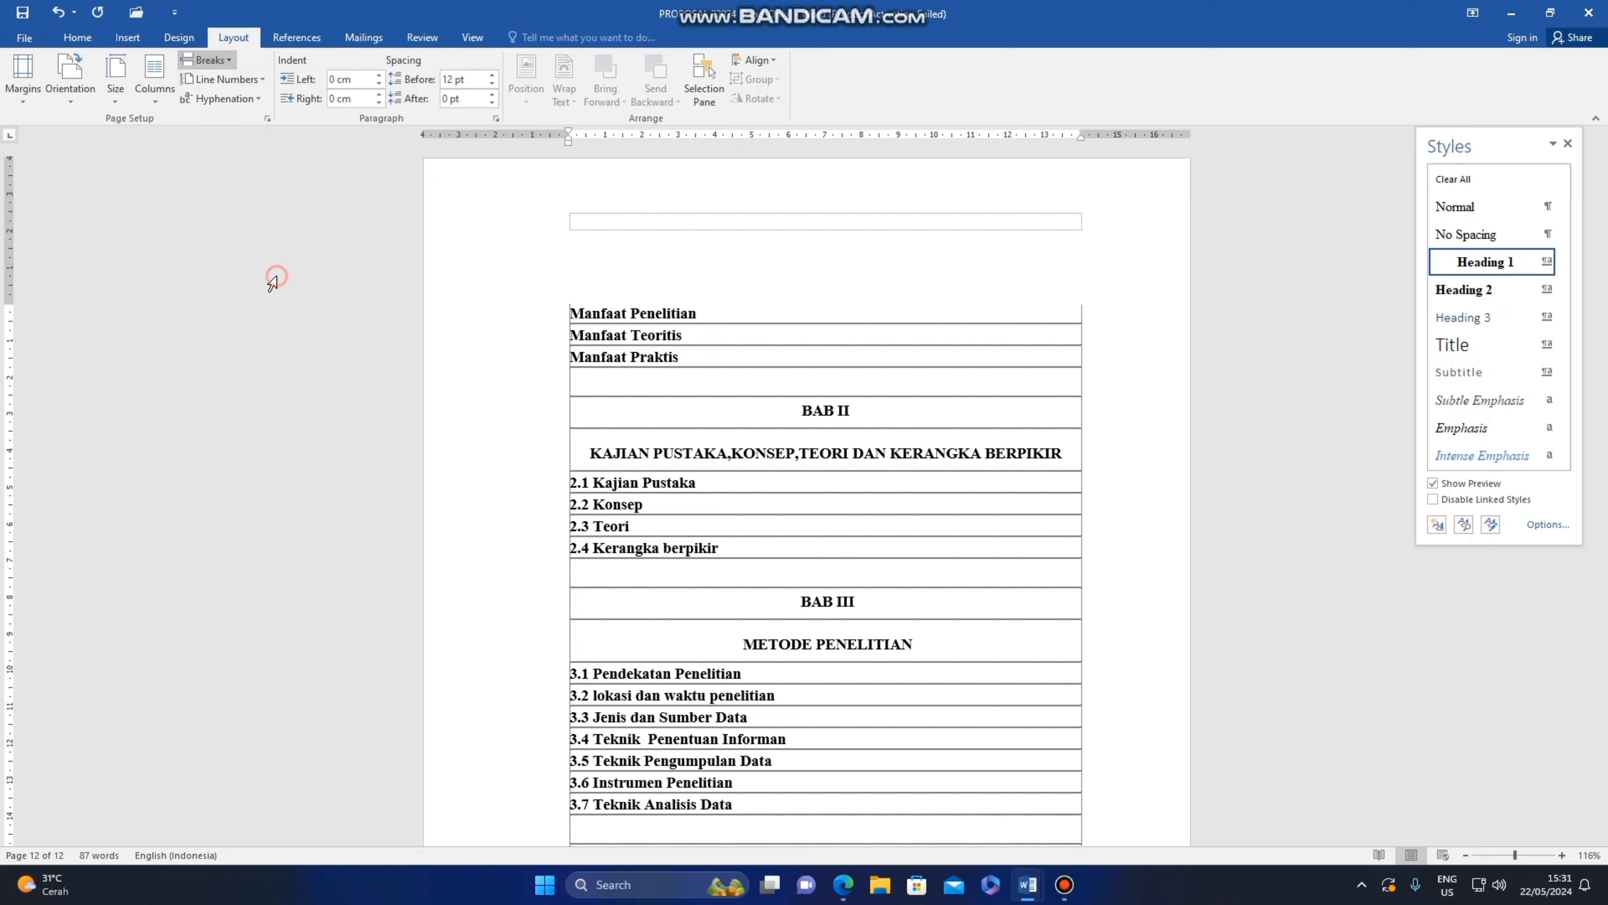
# Step: Insert page breaks before the subheadings 2.2 Konsep, 2.3 Teori and 2.4 Kerangka berpikir in BAB II
pyautogui.click(573, 578)
pyautogui.click(212, 63)
pyautogui.click(276, 275)
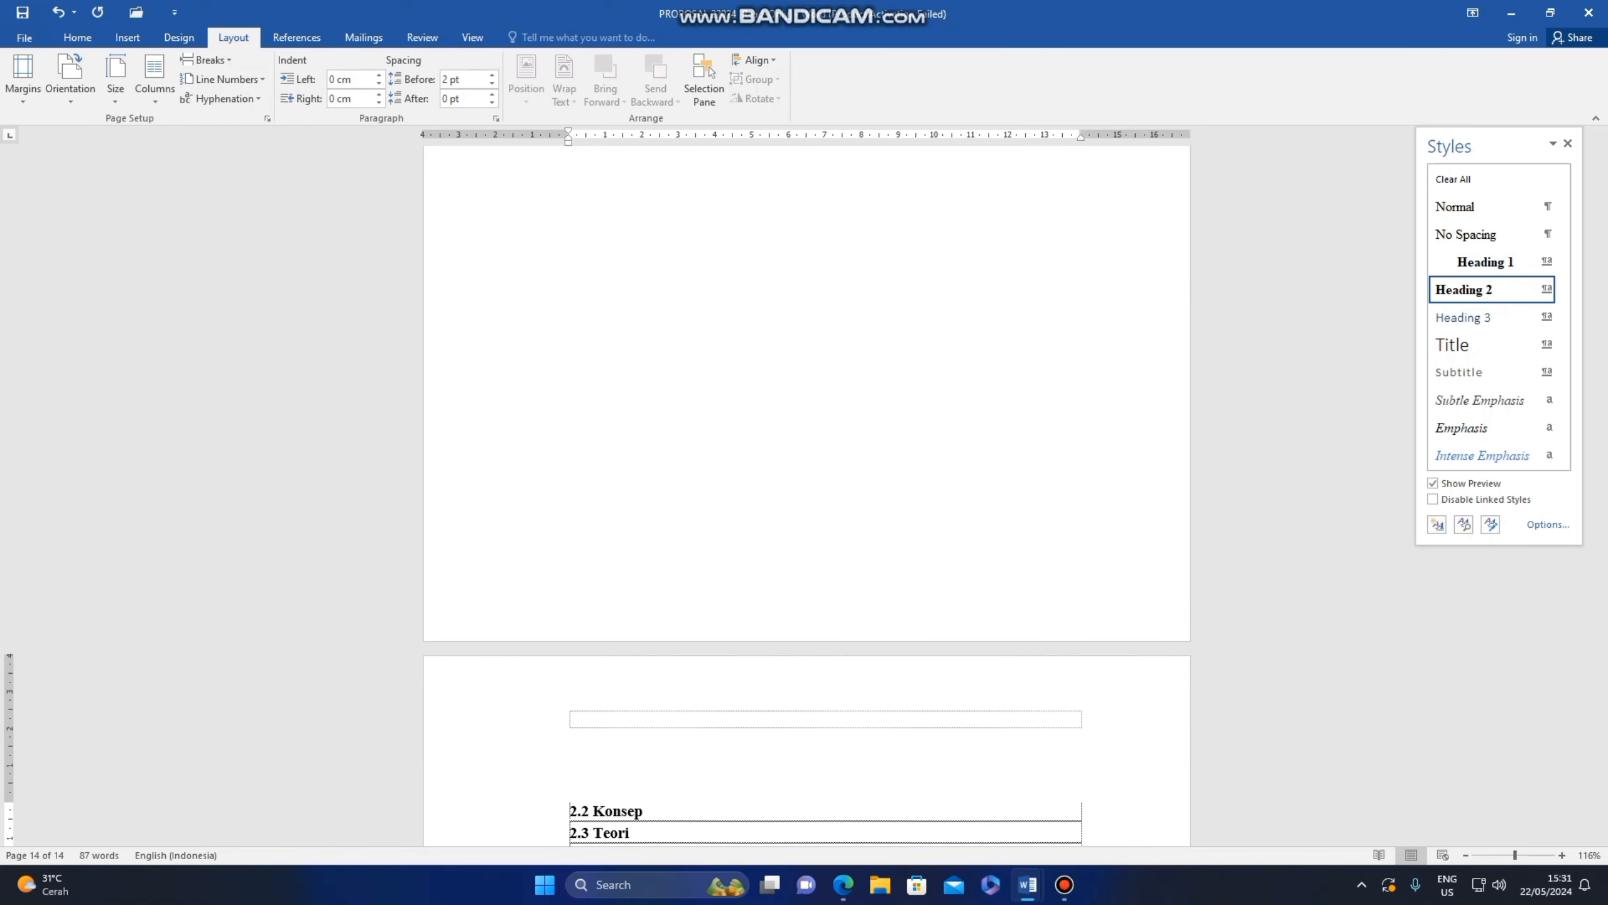
pyautogui.press('BackSpace')
pyautogui.scroll(3, 578, 369)
pyautogui.click(212, 63)
pyautogui.click(265, 272)
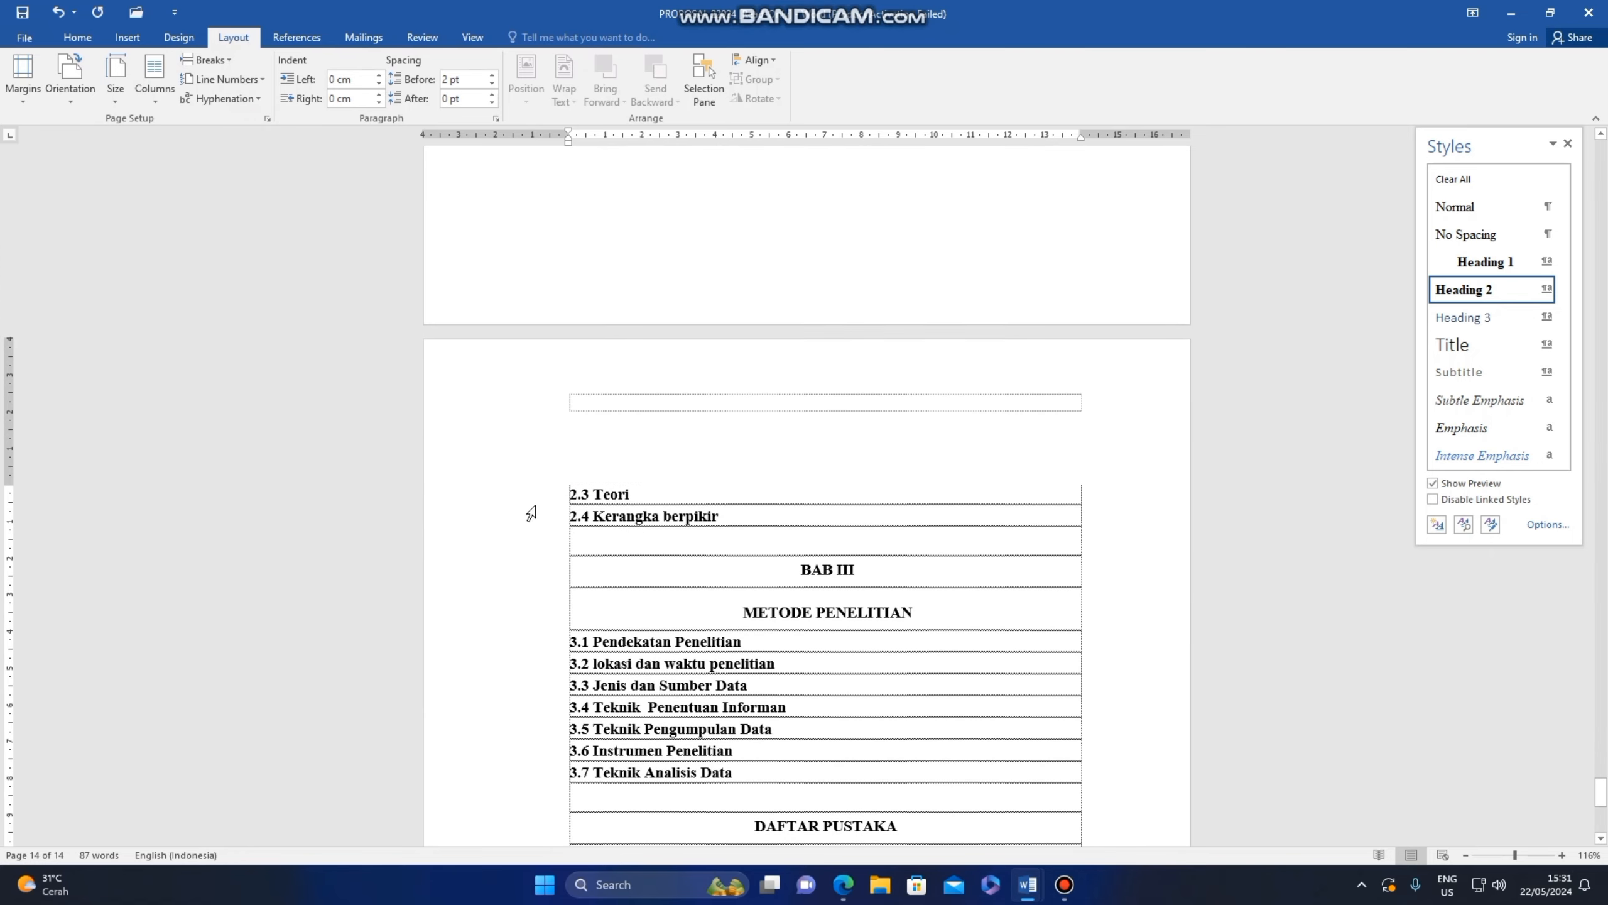
pyautogui.click(213, 59)
pyautogui.click(265, 272)
# Step: Insert a Next Page section break before the BAB III title
pyautogui.click(212, 60)
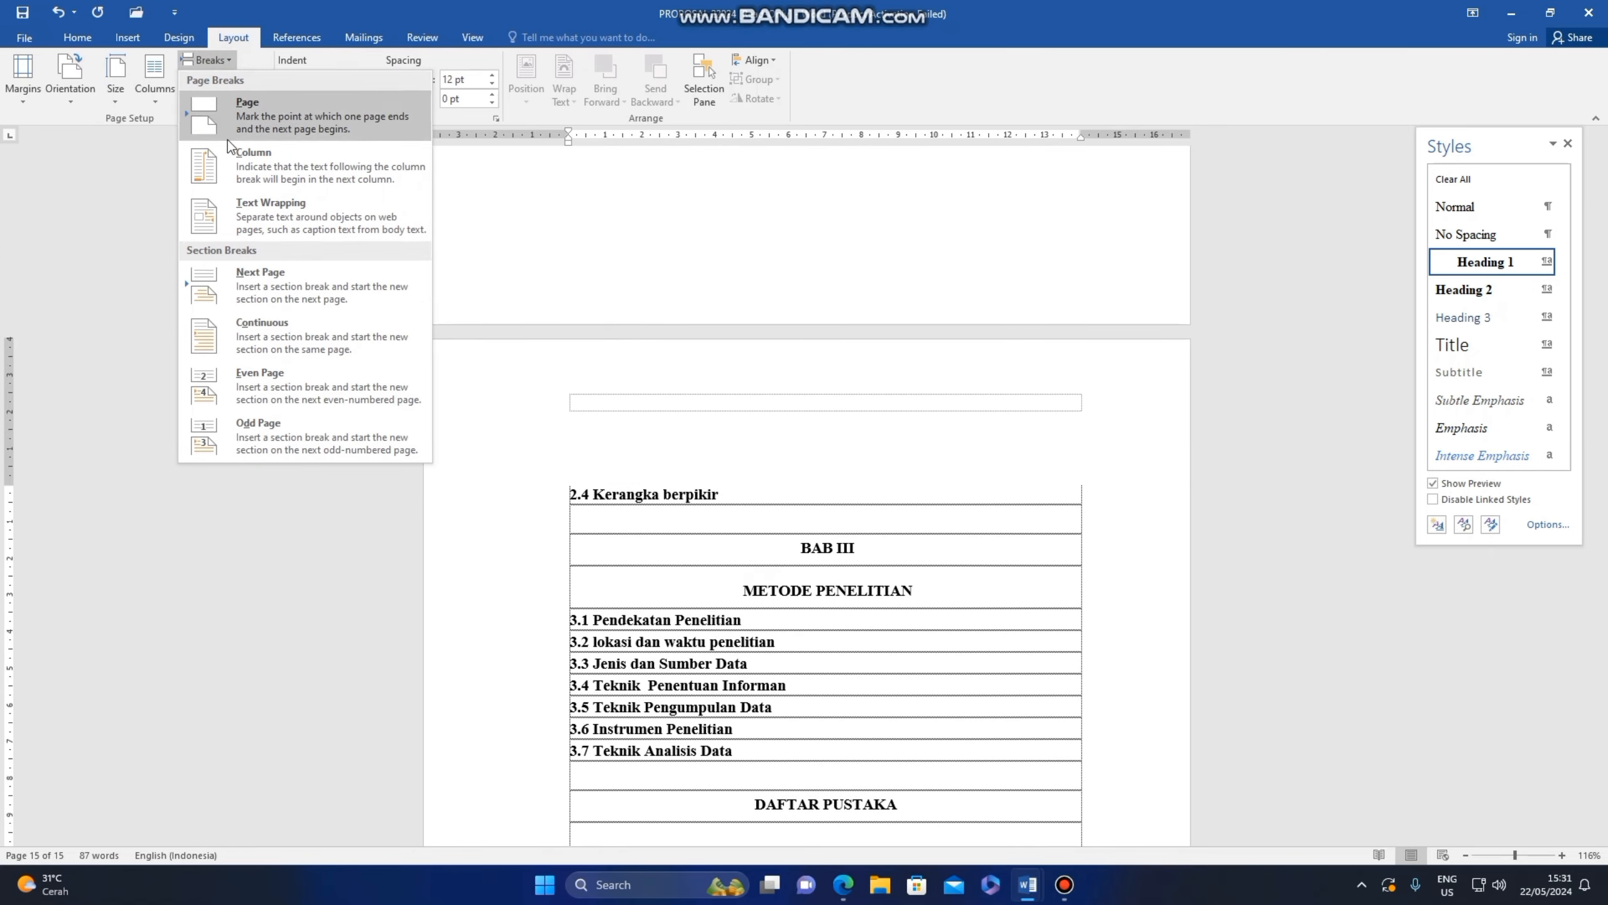
pyautogui.click(264, 271)
pyautogui.scroll(-5, 807, 378)
# Step: Close the Styles pane and open the footer of the HALAMAN SAMPUL page for editing
pyautogui.scroll(20, 1152, 639)
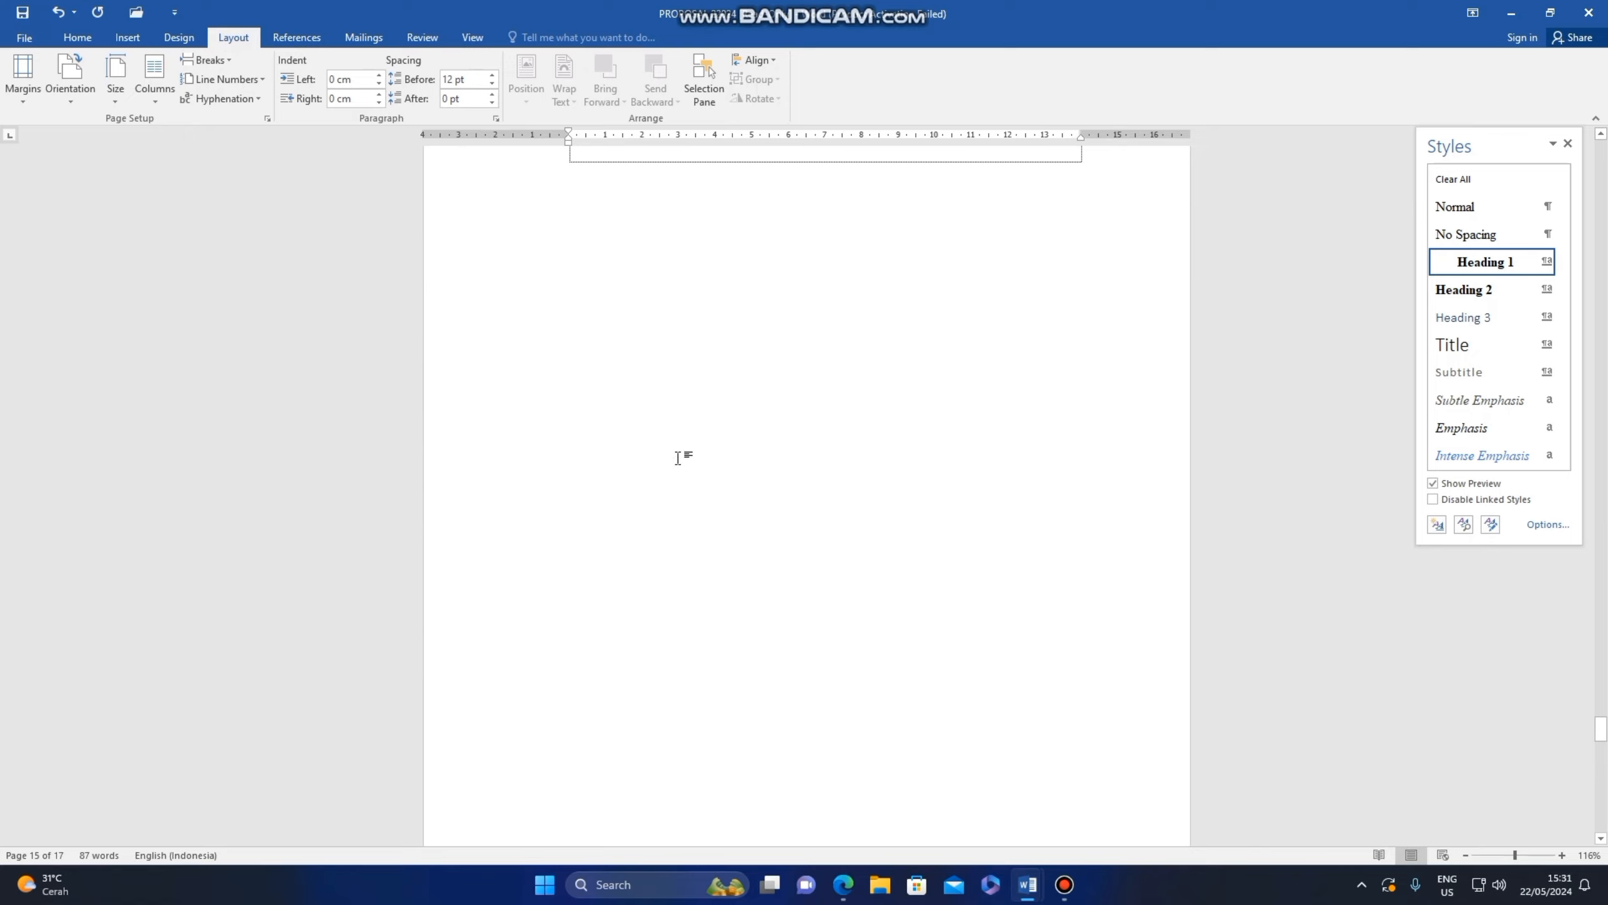
pyautogui.scroll(20, 650, 403)
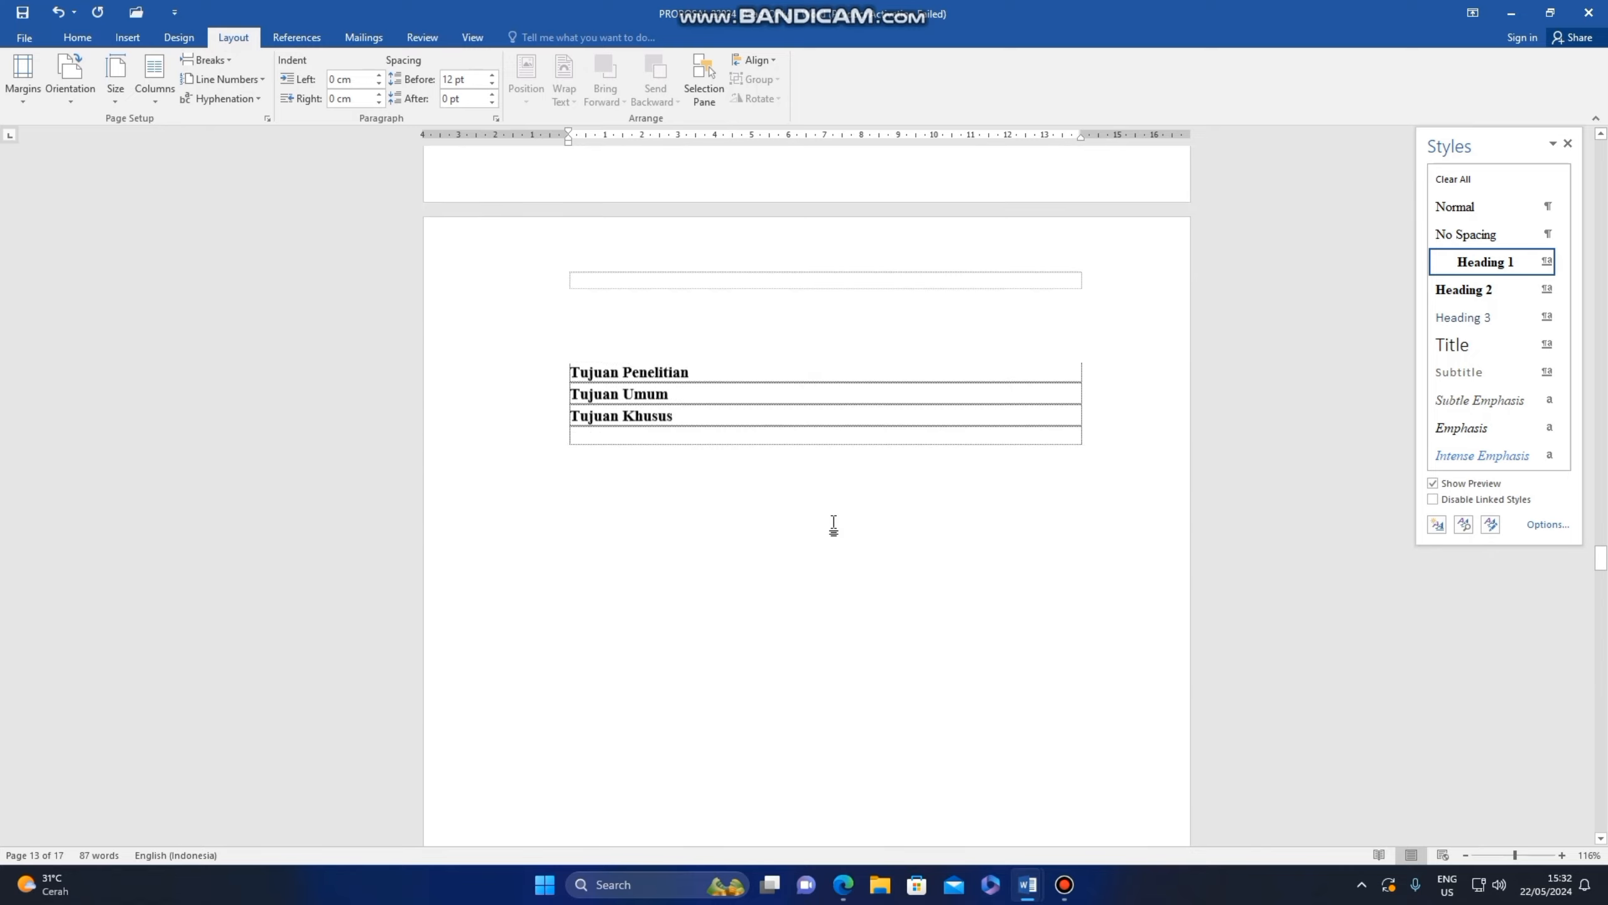
pyautogui.scroll(20, 826, 504)
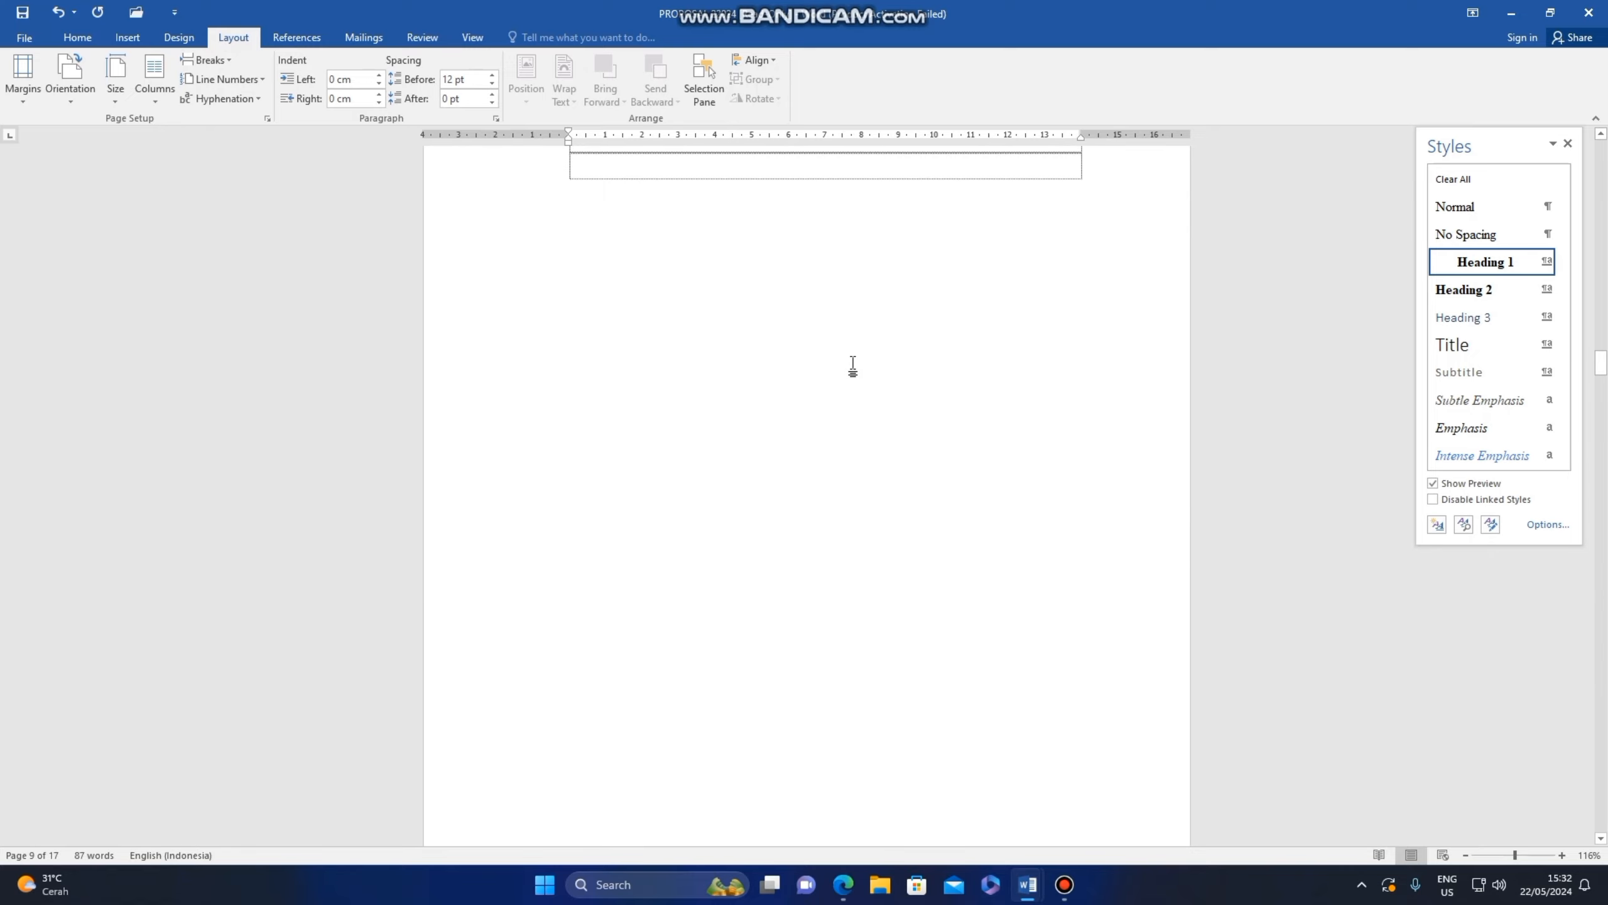
pyautogui.click(1567, 143)
pyautogui.scroll(20, 582, 445)
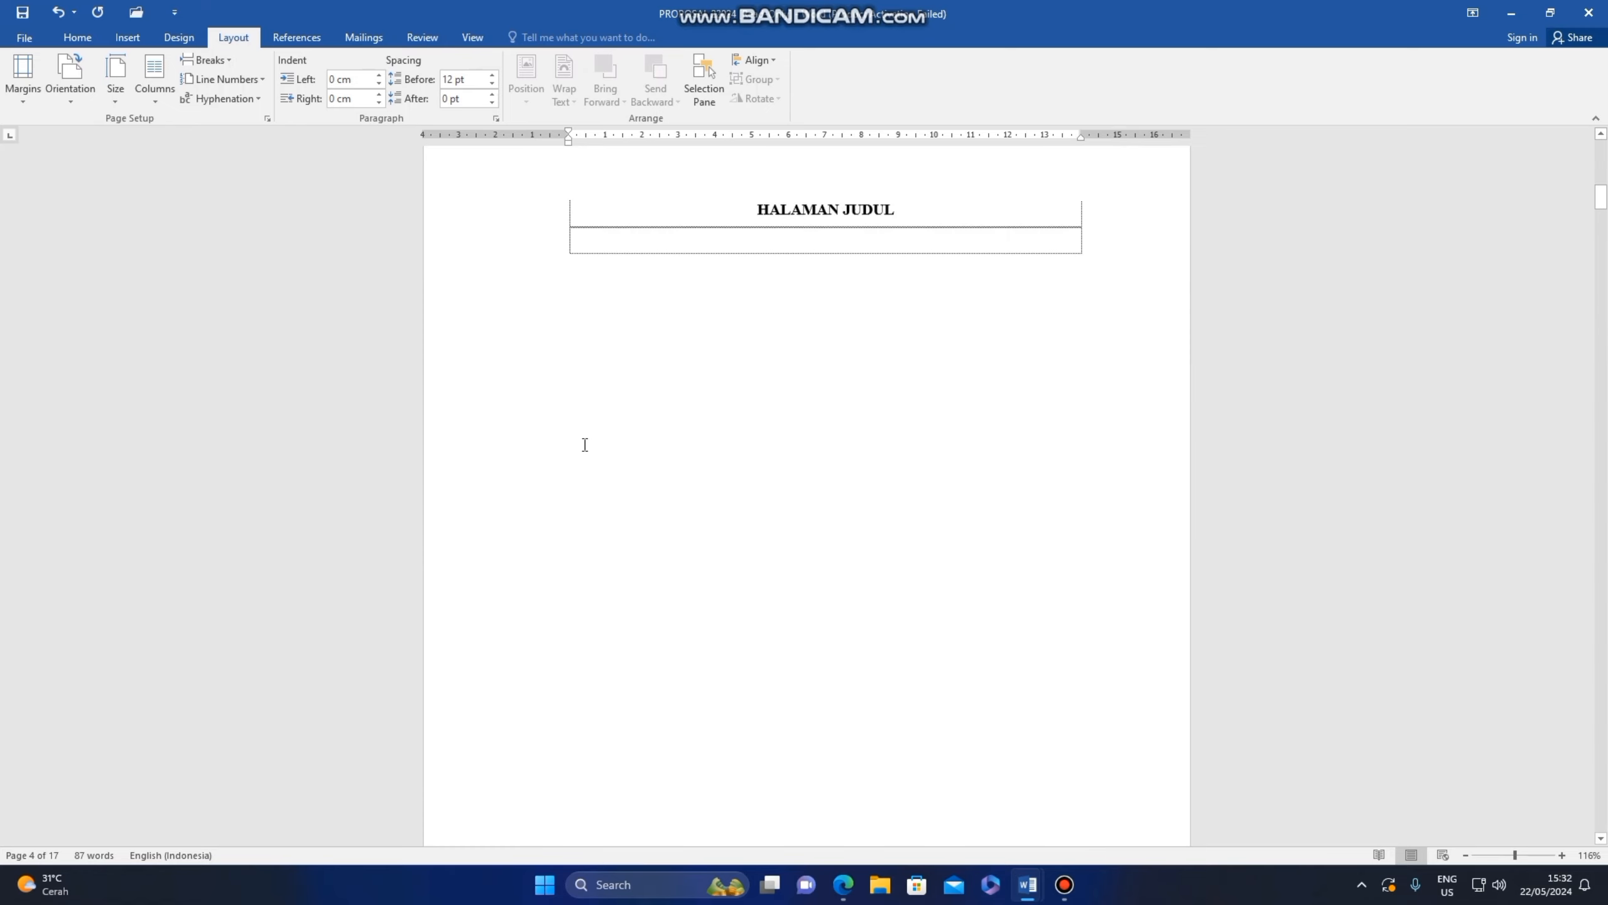
pyautogui.scroll(-8, 408, 826)
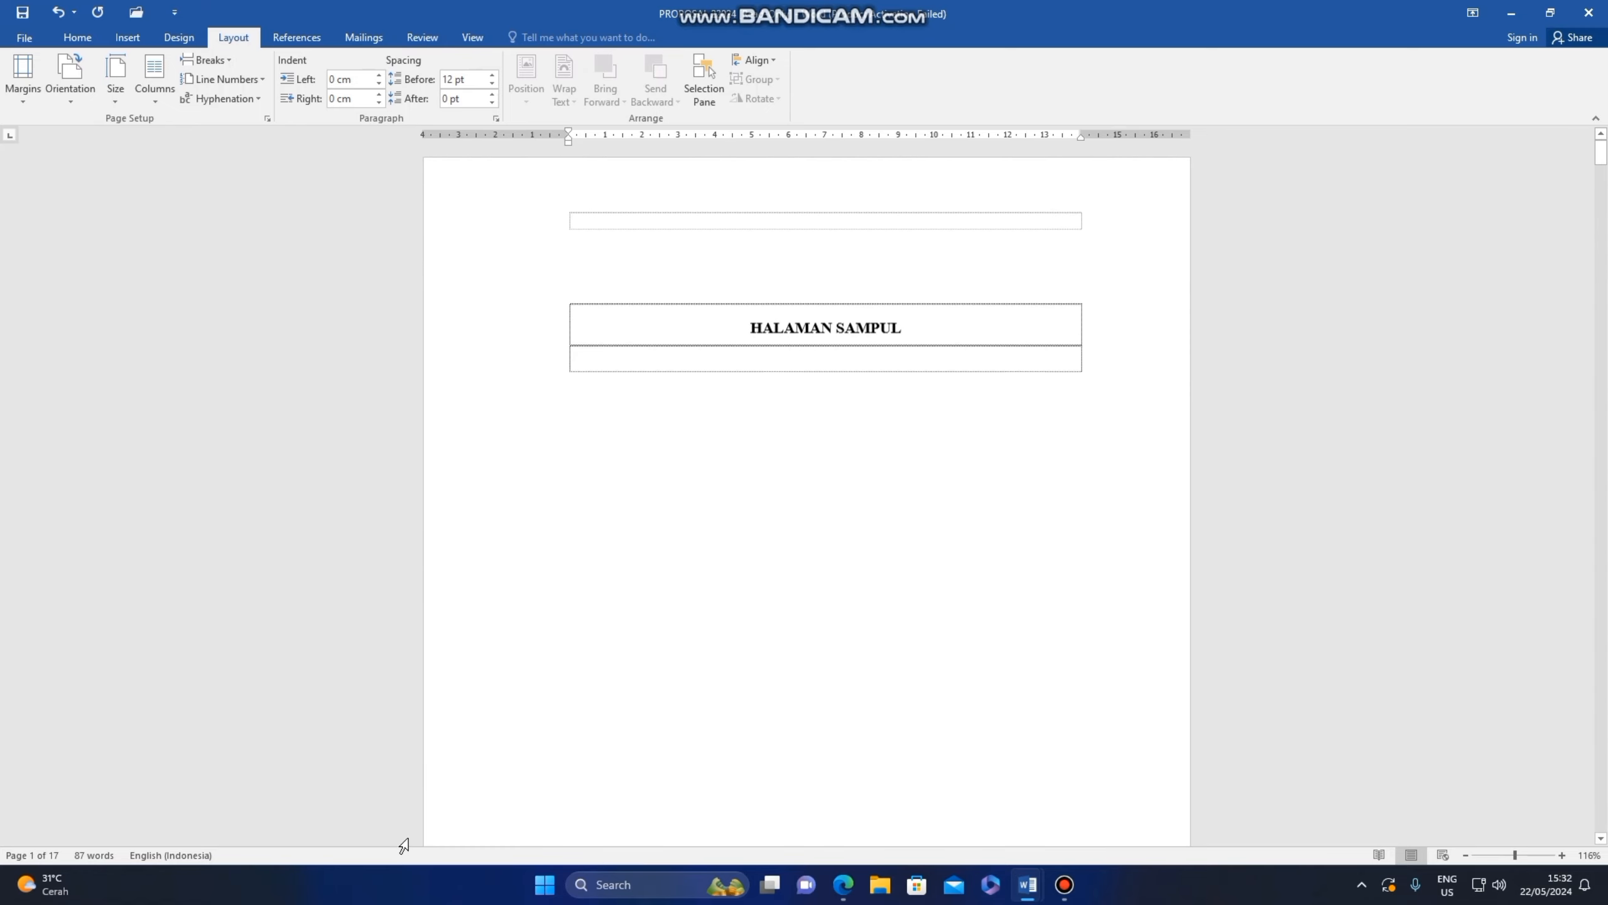
pyautogui.doubleClick(609, 609)
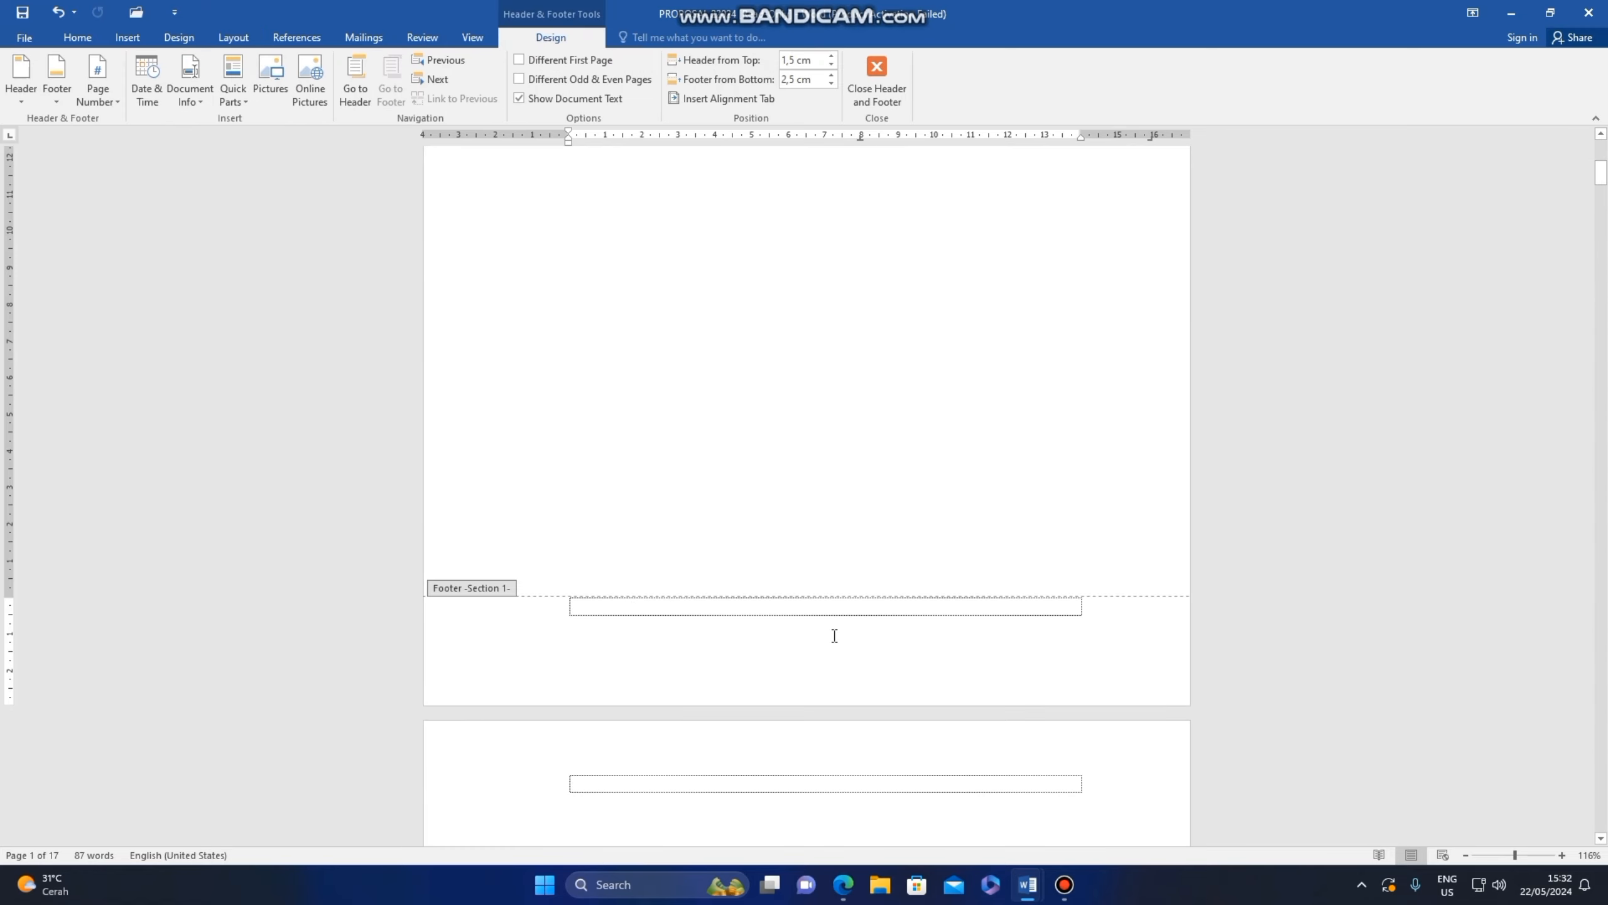
pyautogui.scroll(-12, 835, 635)
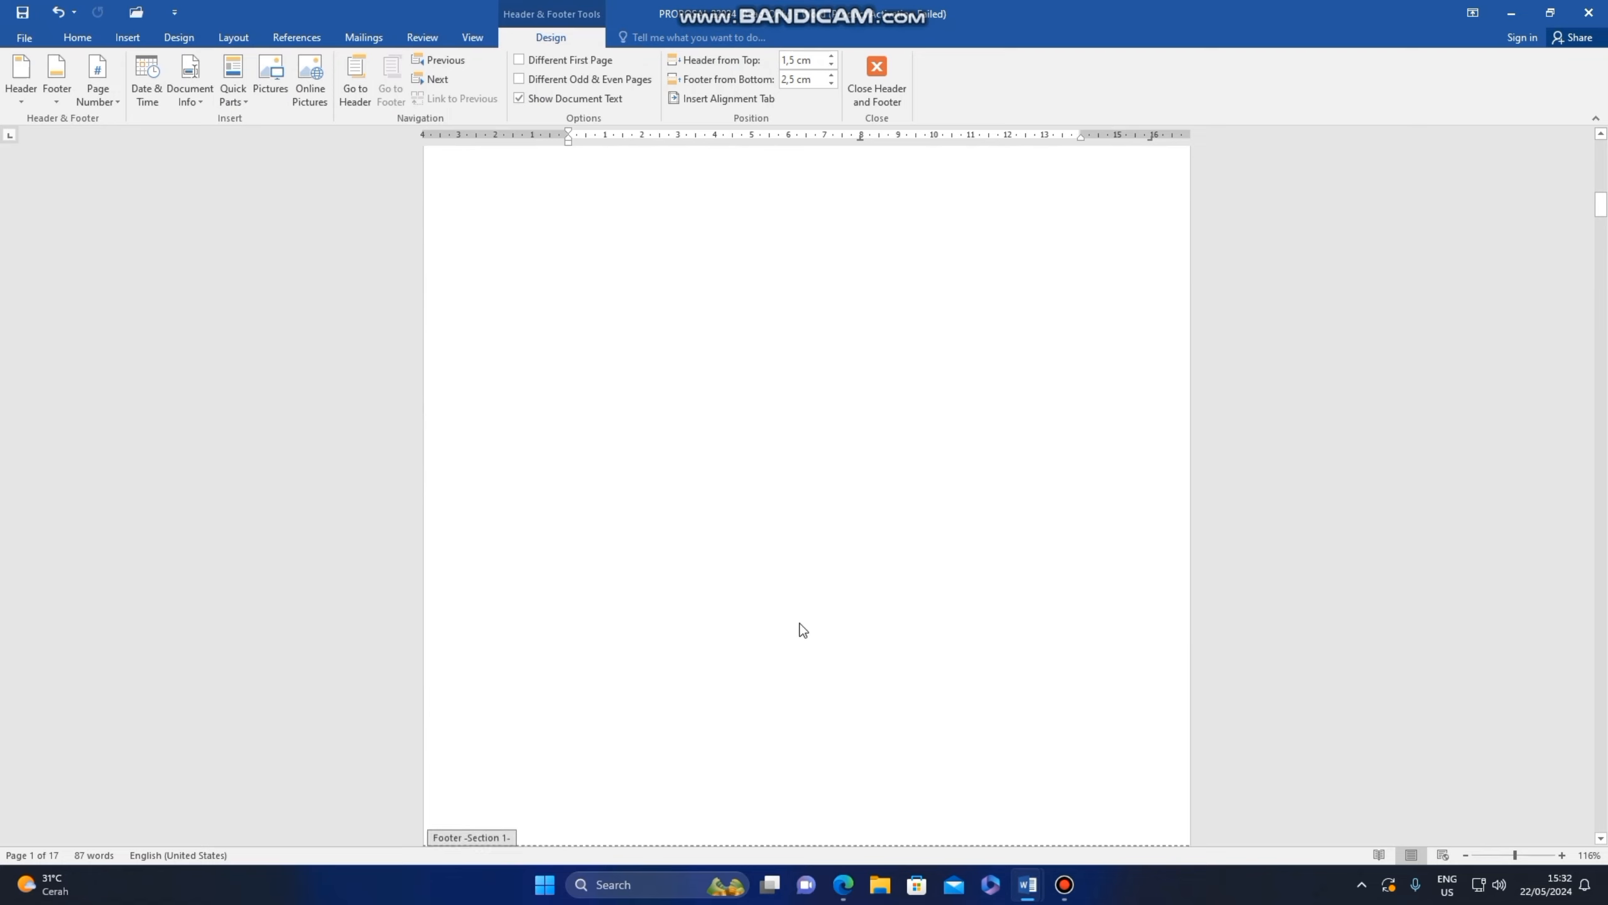
pyautogui.scroll(-3, 801, 637)
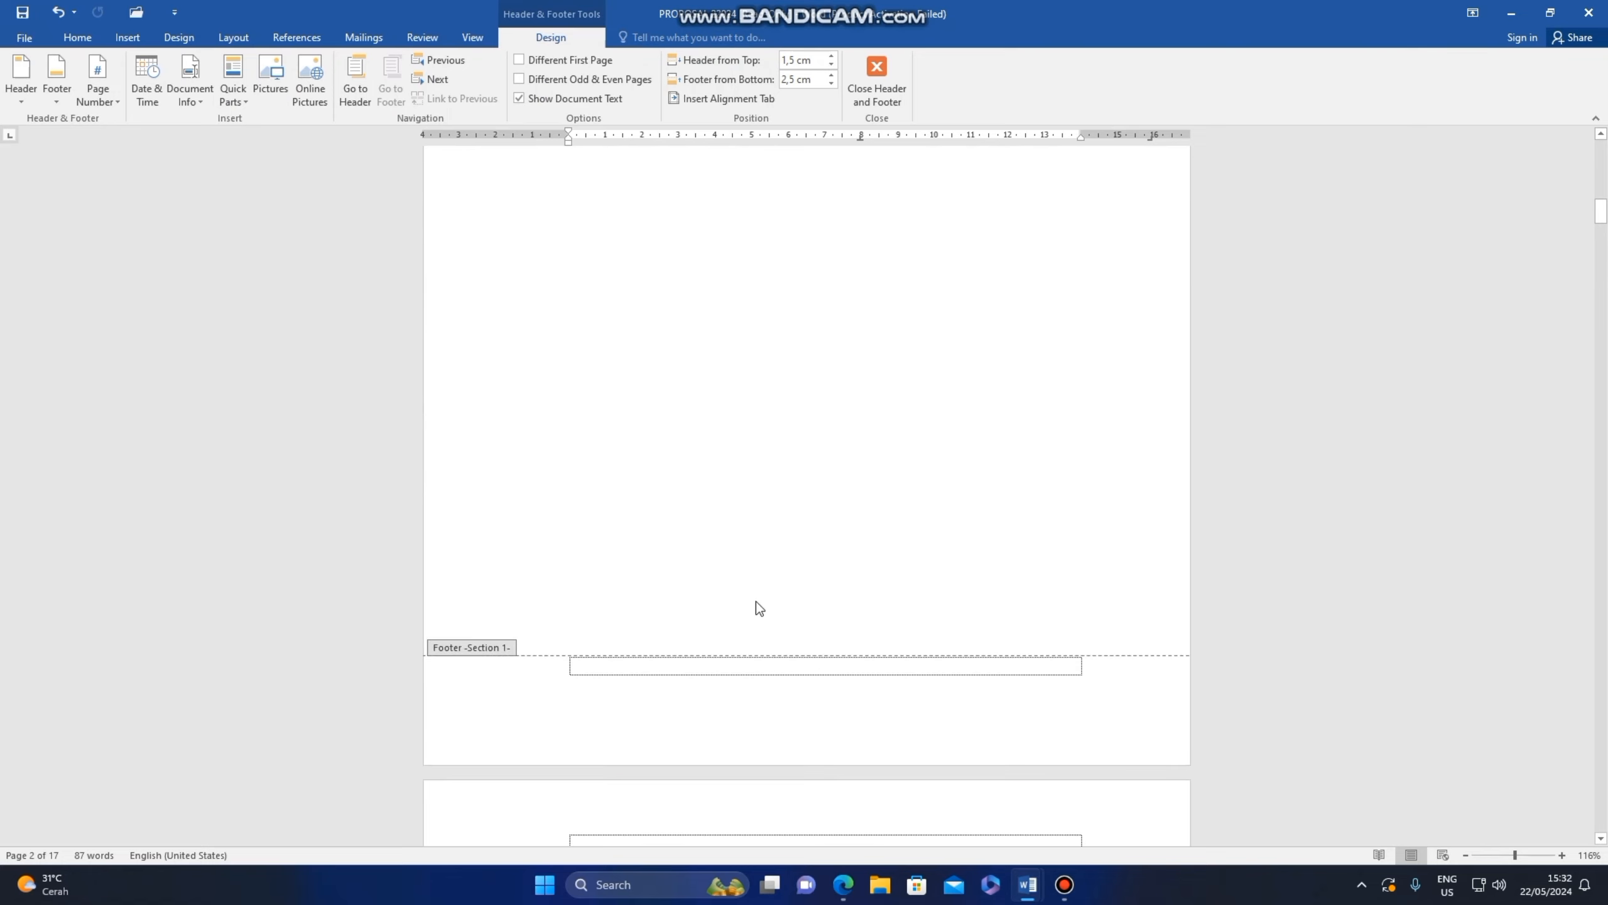
# Step: Insert a centred Plain Number 2 page number at the bottom of the page in the Section 1 footer
pyautogui.scroll(17, 775, 604)
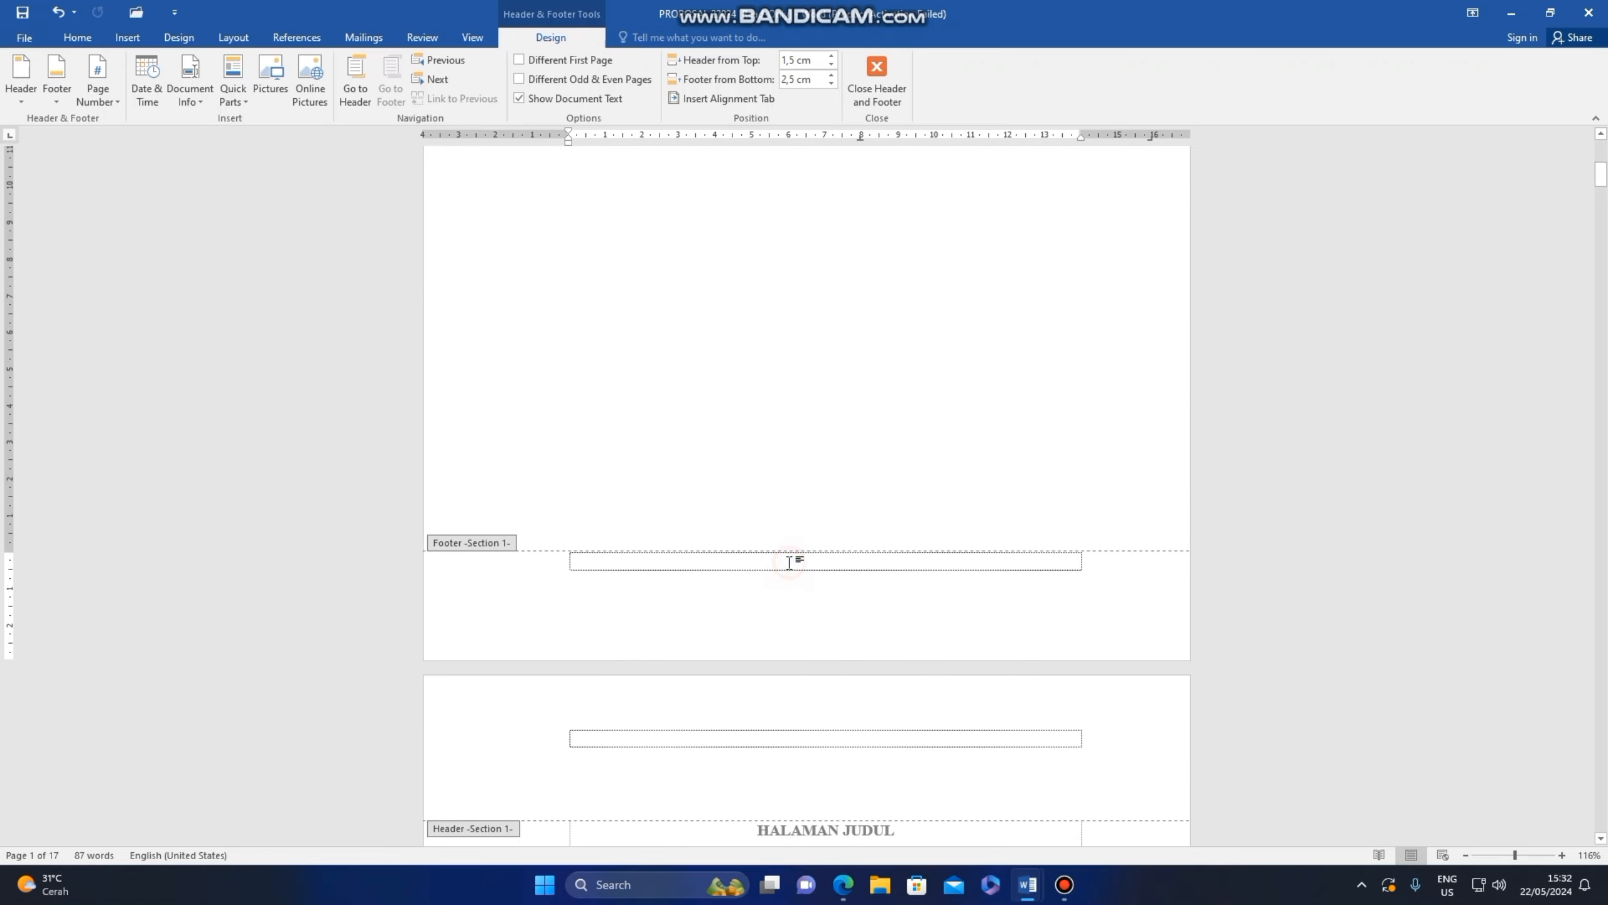
pyautogui.click(98, 86)
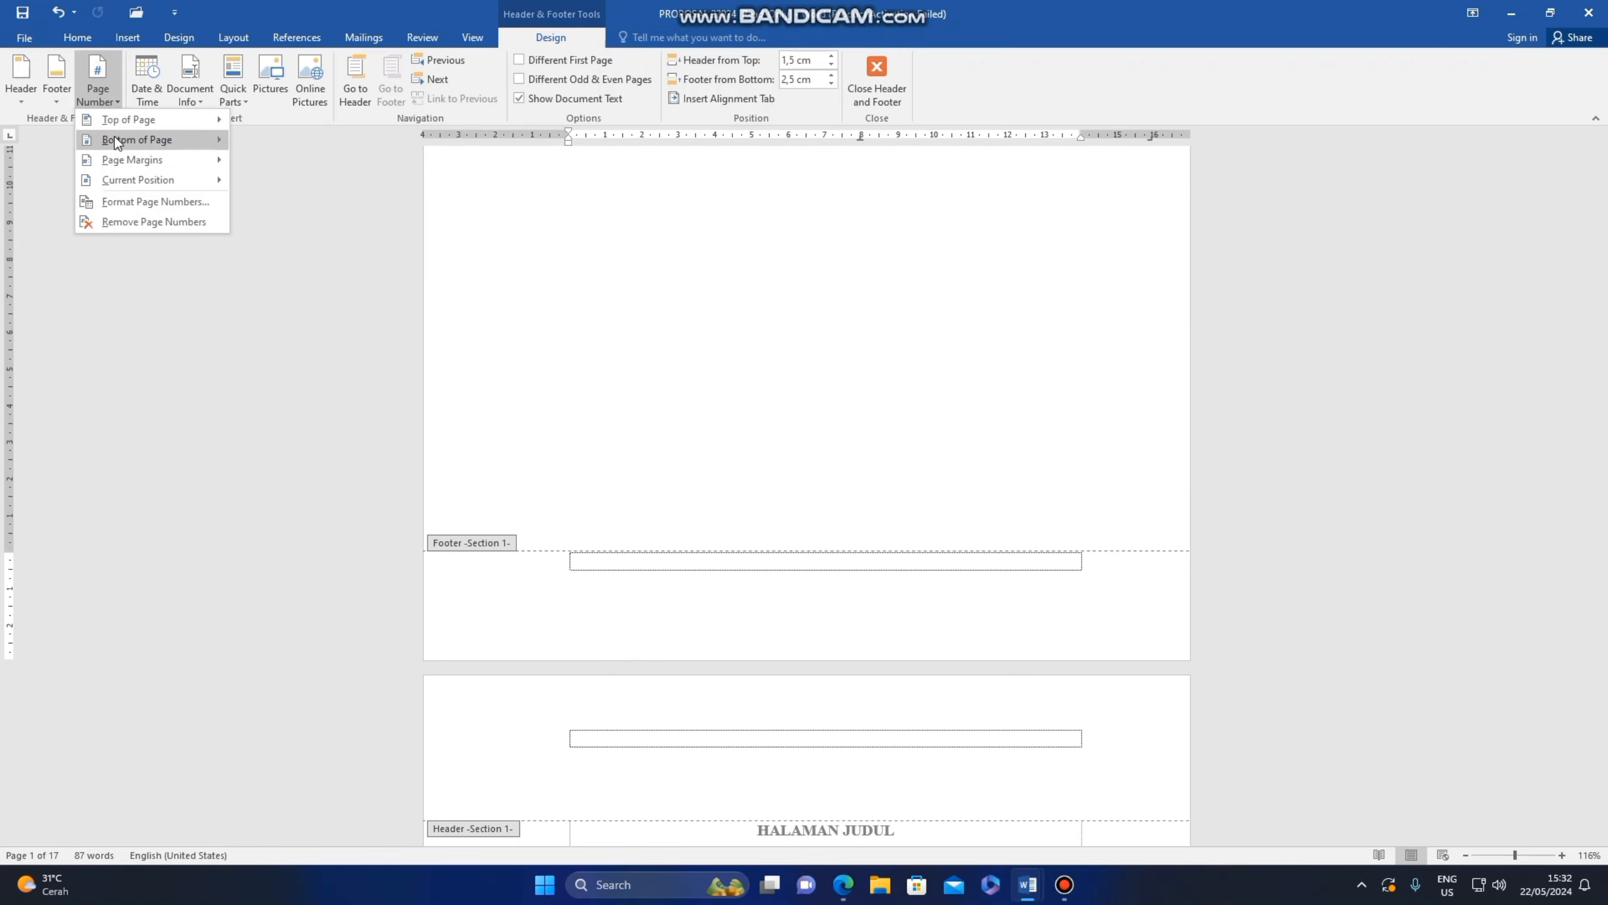
pyautogui.moveTo(126, 139)
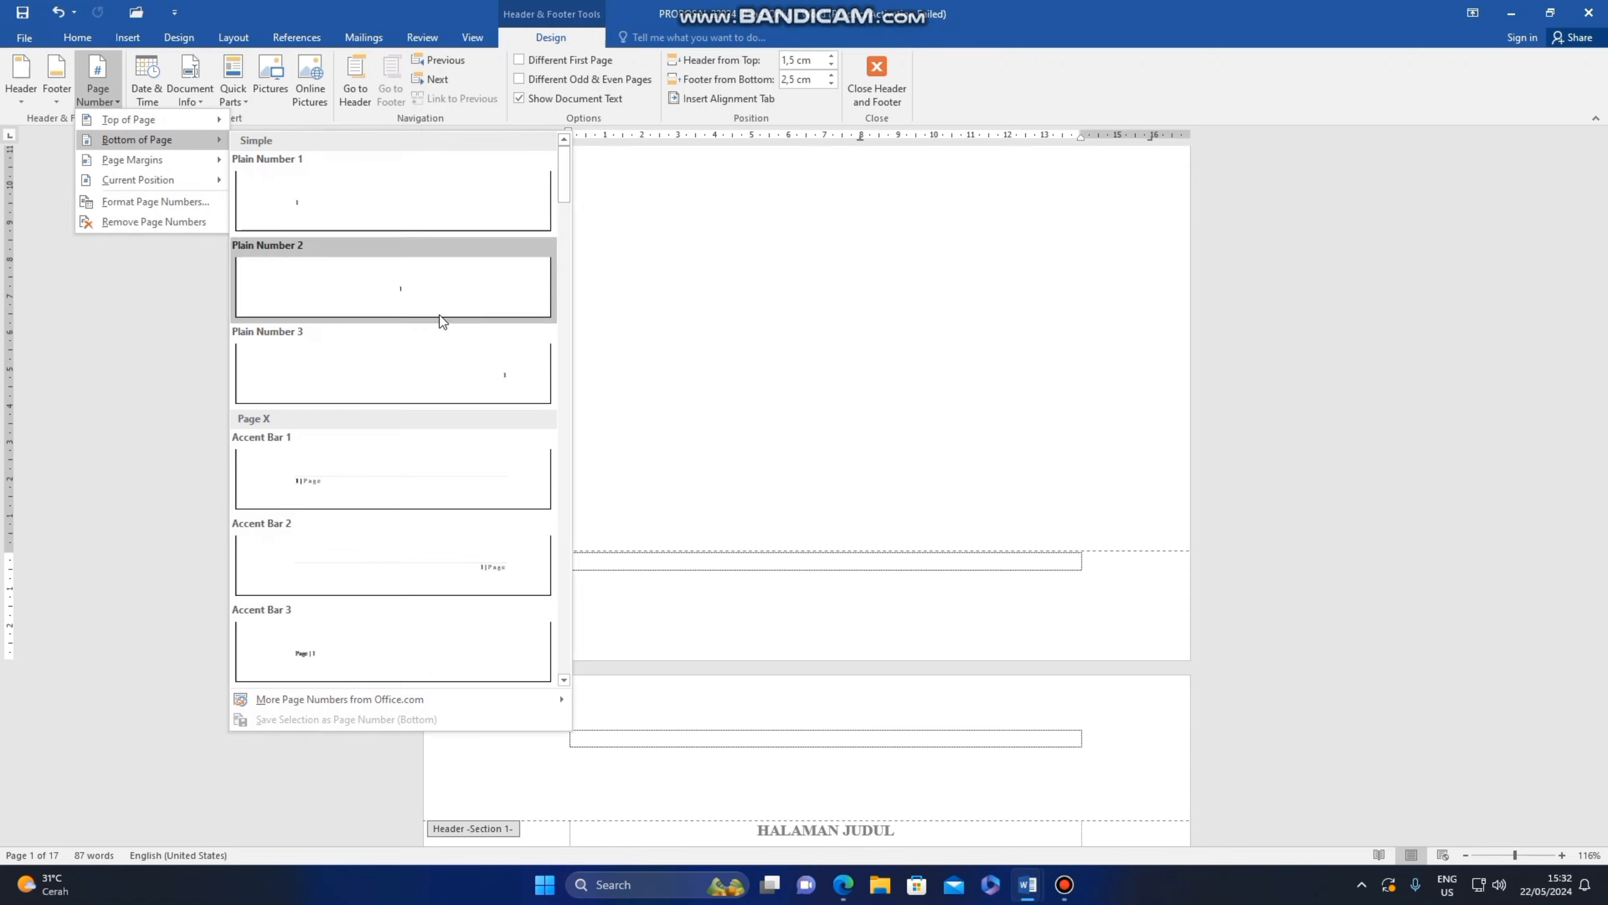
pyautogui.click(404, 296)
# Step: Set the Section 1 page number format to i, ii, iii and start the numbering at i
pyautogui.click(96, 95)
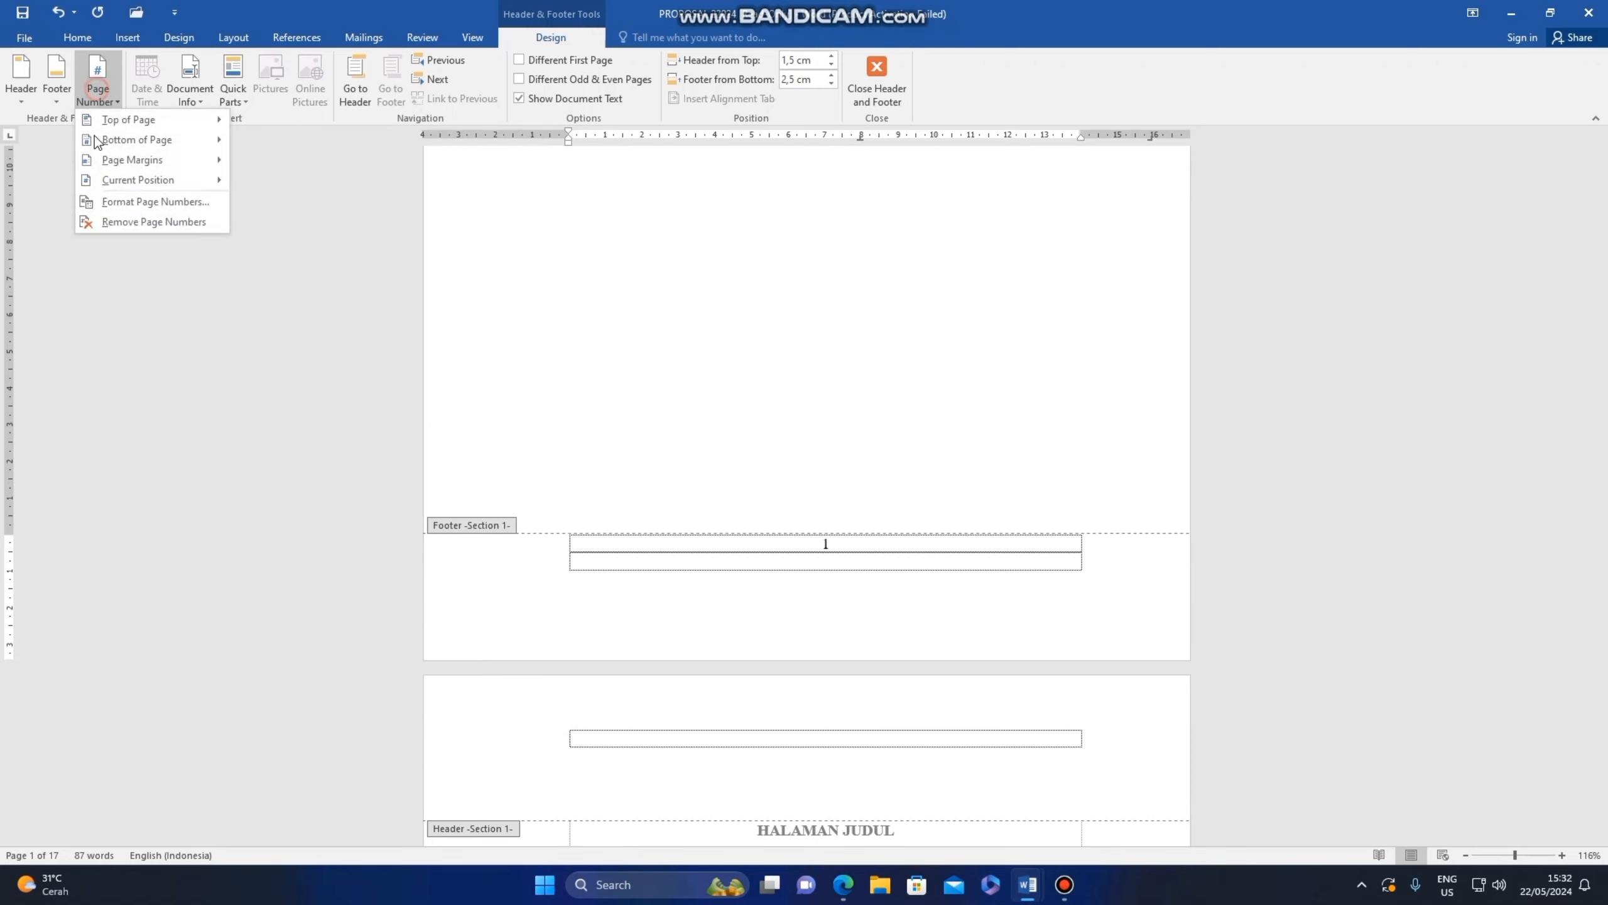
pyautogui.click(126, 202)
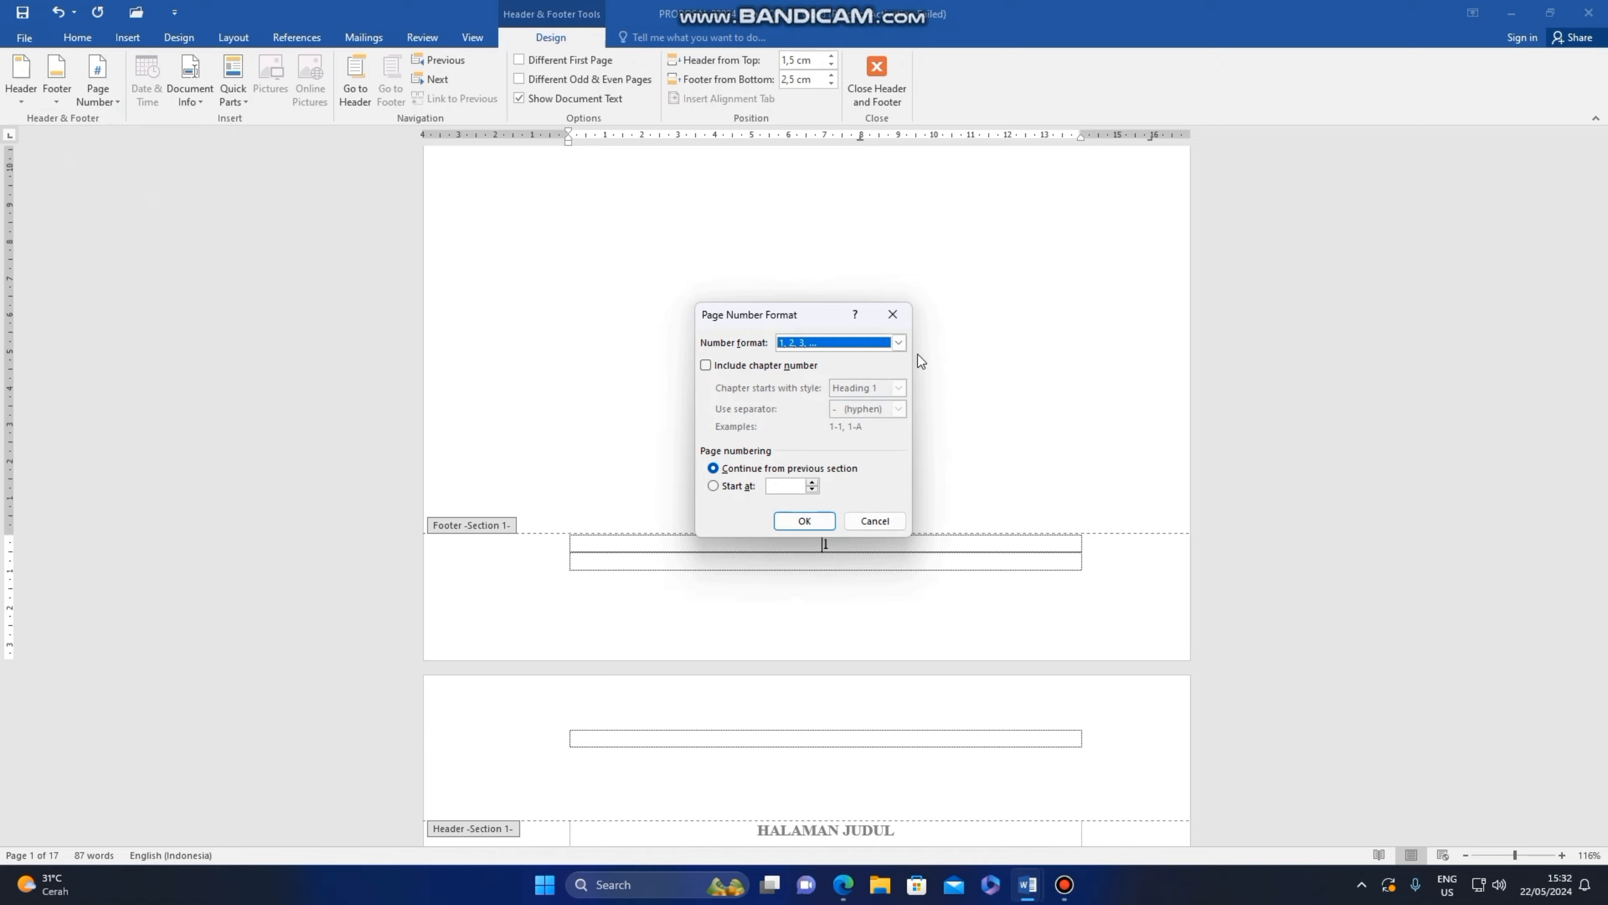
pyautogui.click(896, 343)
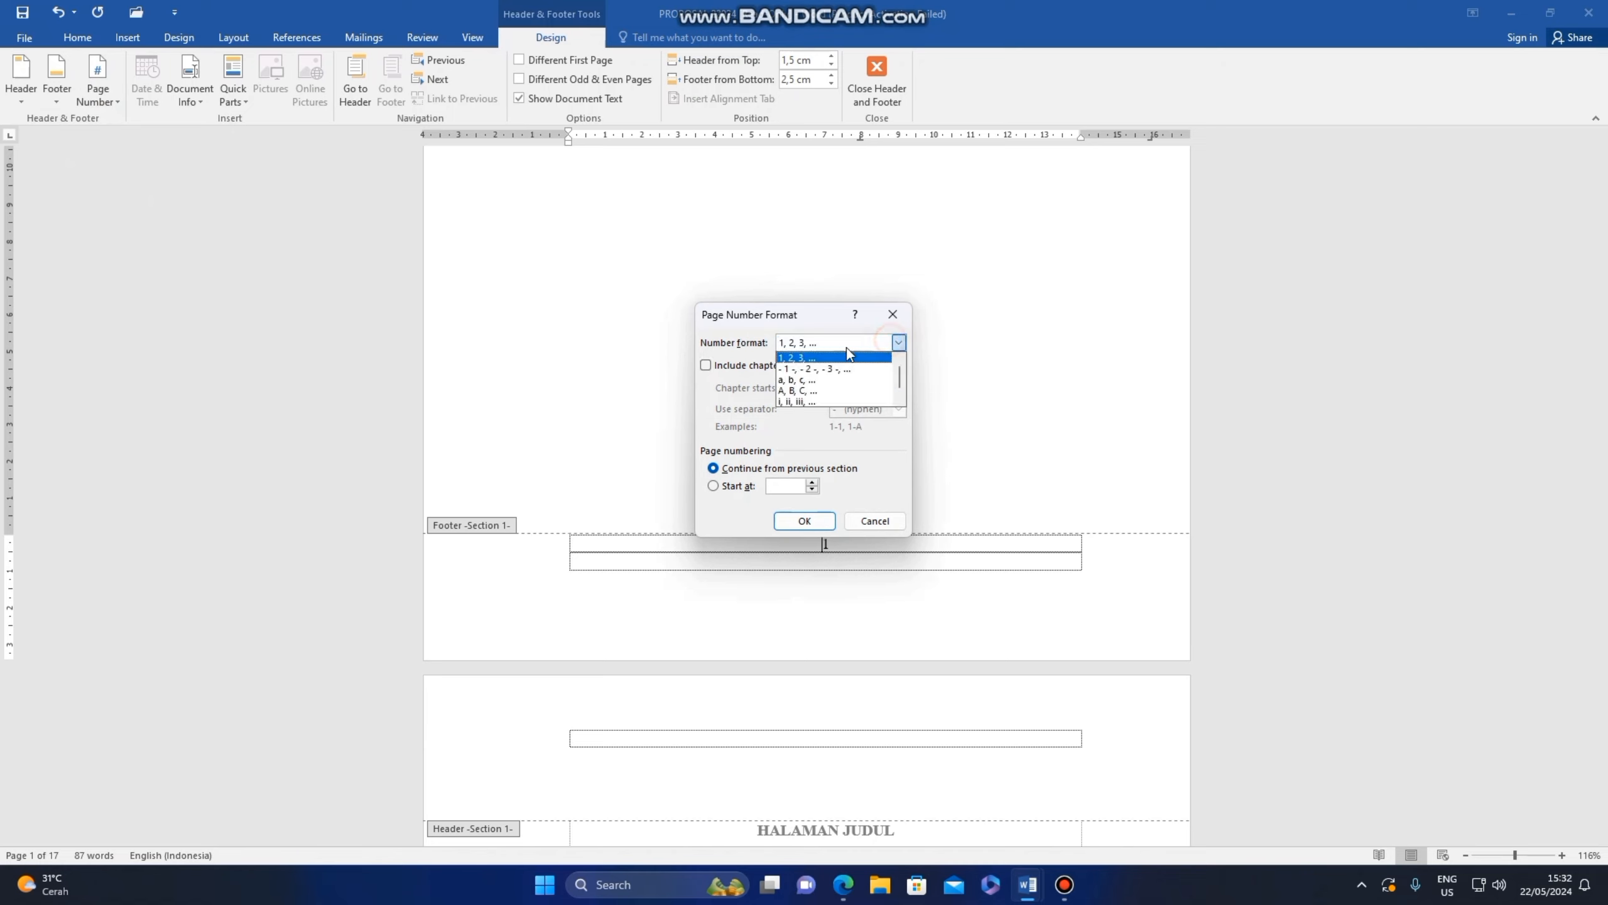
pyautogui.click(800, 401)
pyautogui.click(720, 486)
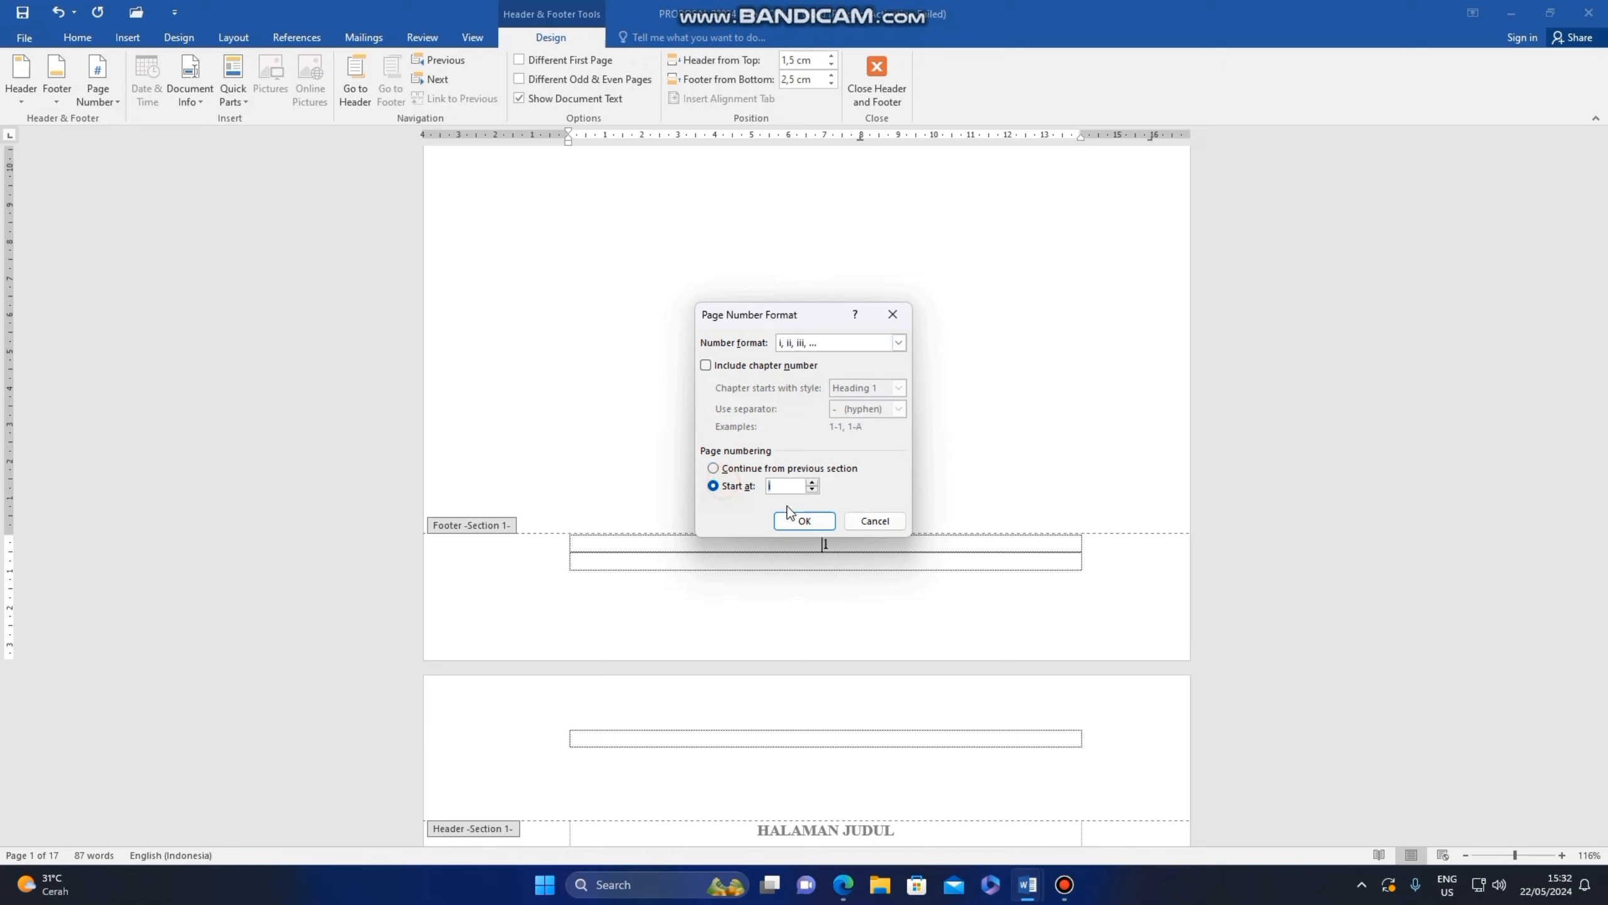
pyautogui.click(803, 522)
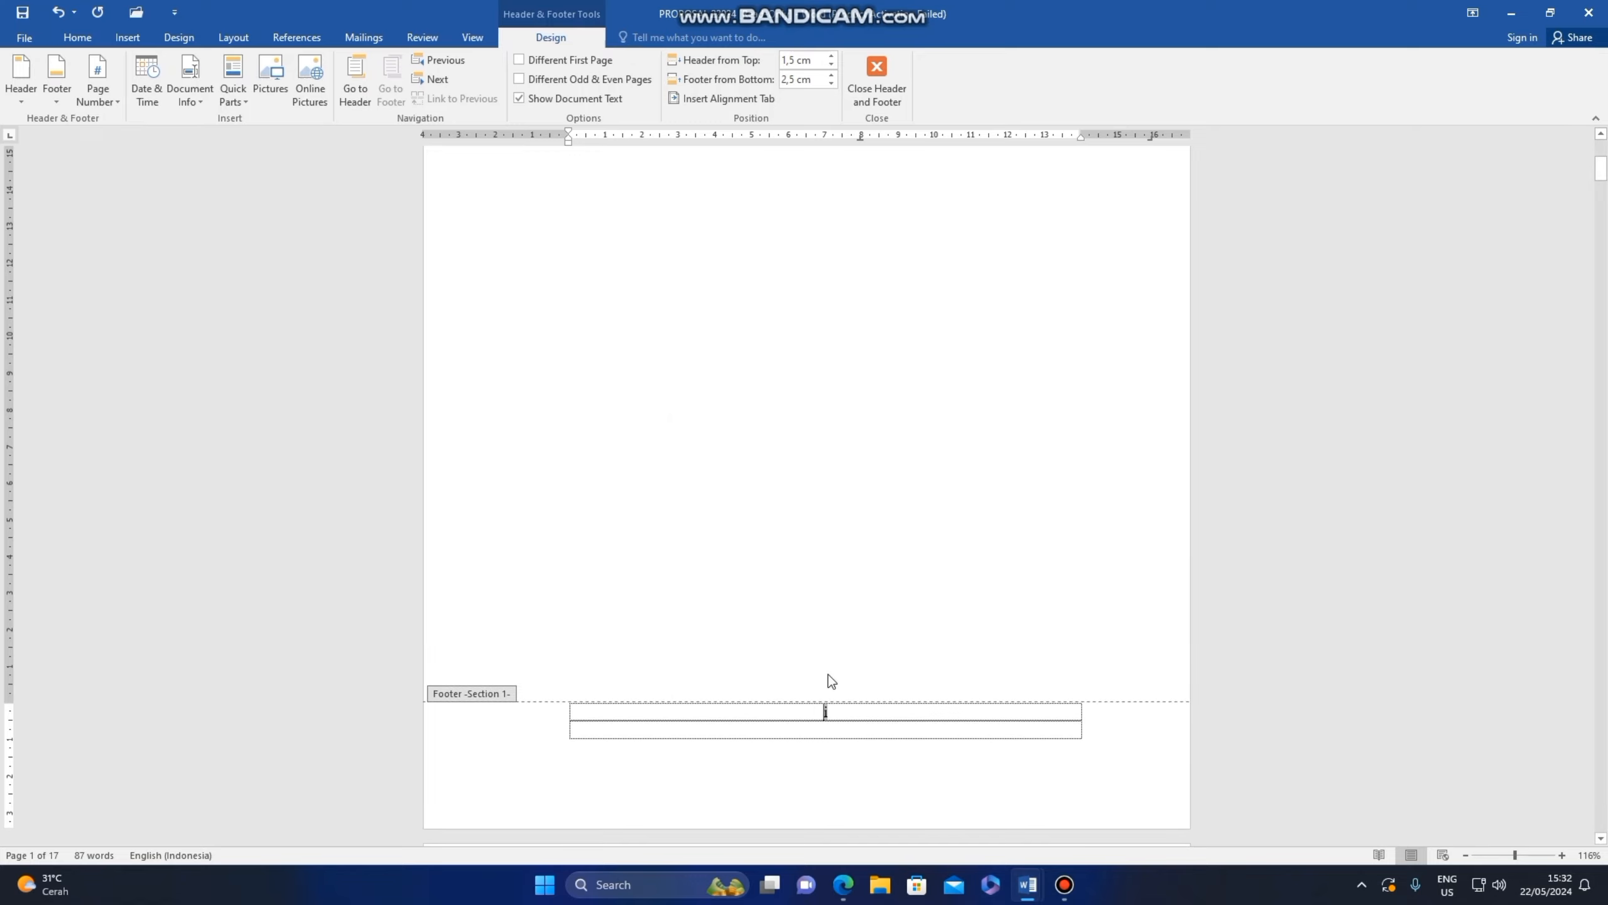
# Step: Check the page numbers in the footers of the HALAMAN SAMPUL, HALAMAN JUDUL and following front-matter pages
pyautogui.scroll(-10, 857, 709)
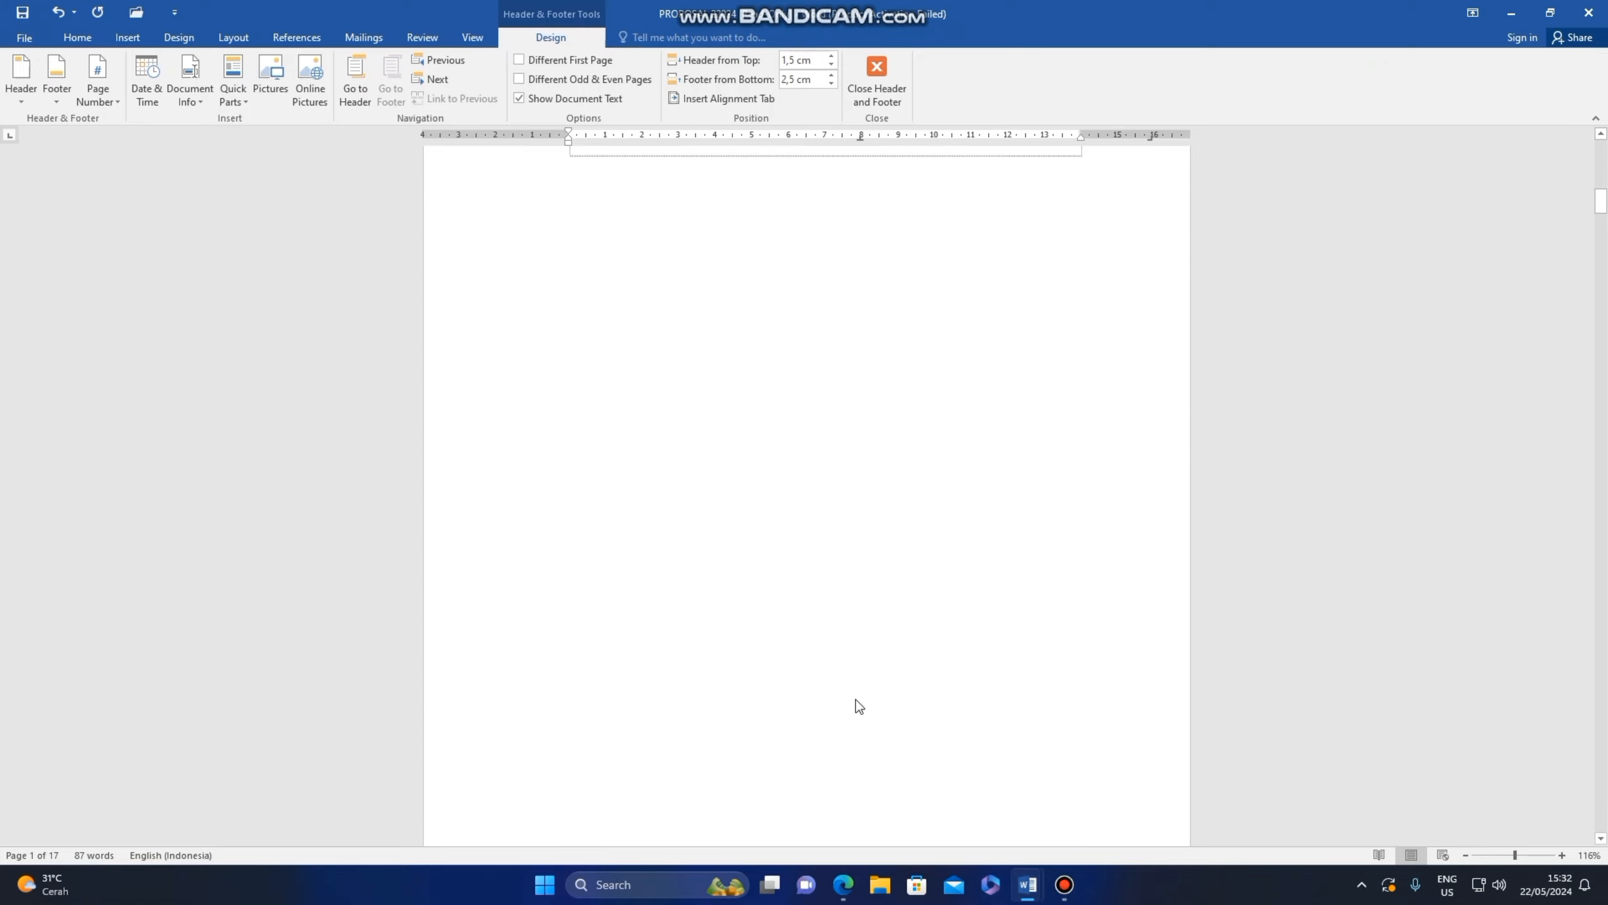
pyautogui.scroll(-2, 859, 705)
pyautogui.scroll(-15, 859, 688)
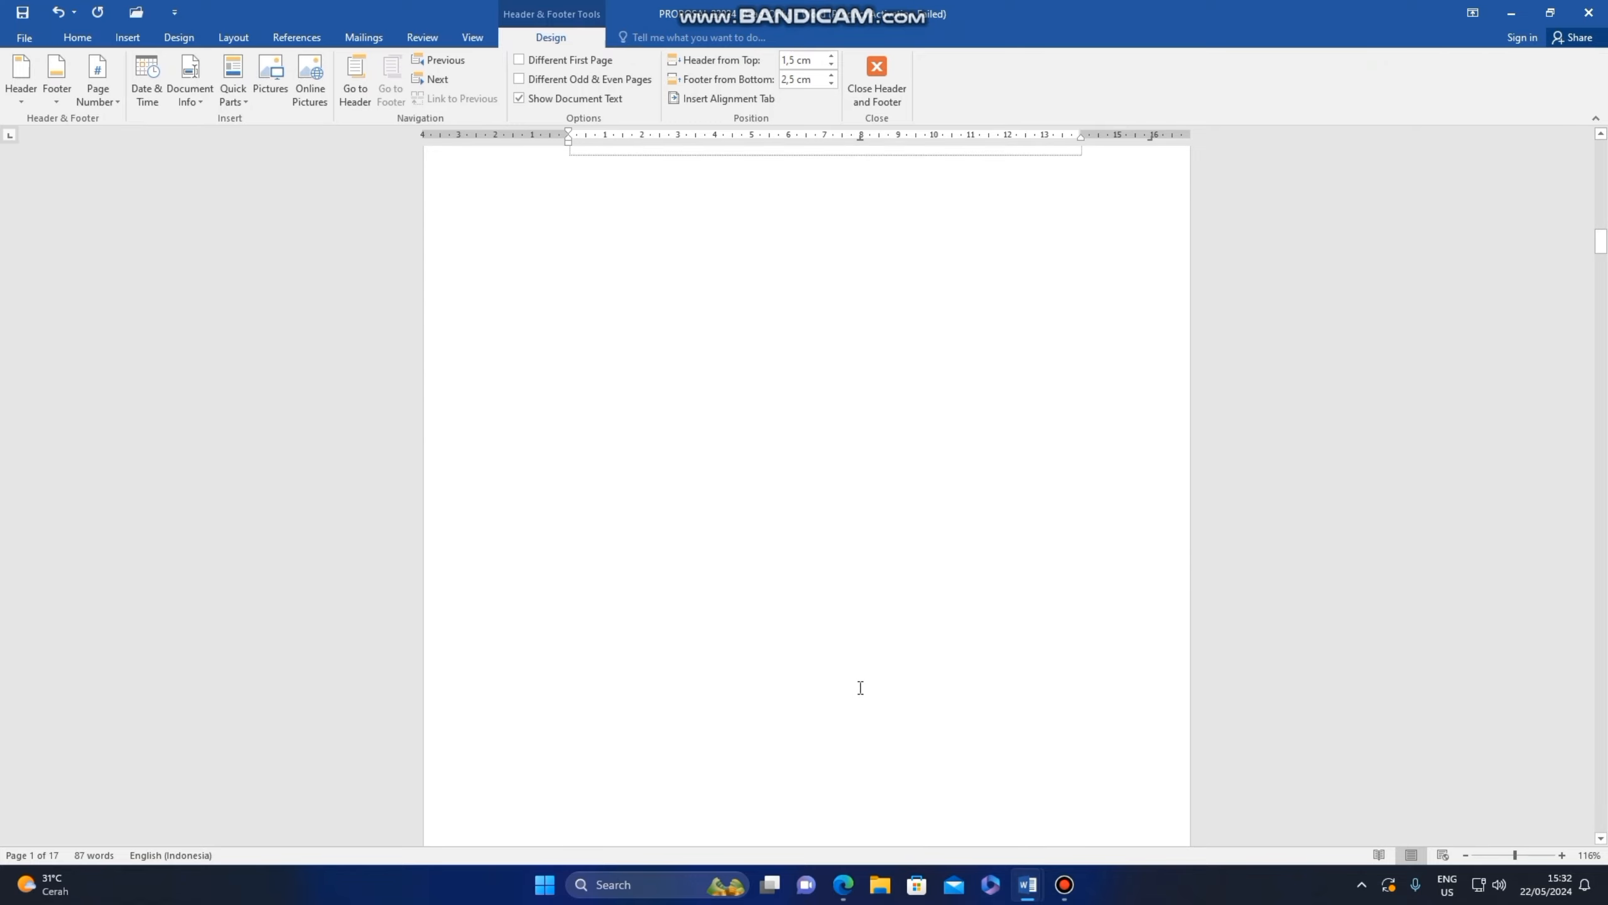
pyautogui.scroll(-4, 866, 689)
pyautogui.scroll(10, 855, 678)
pyautogui.scroll(10, 900, 603)
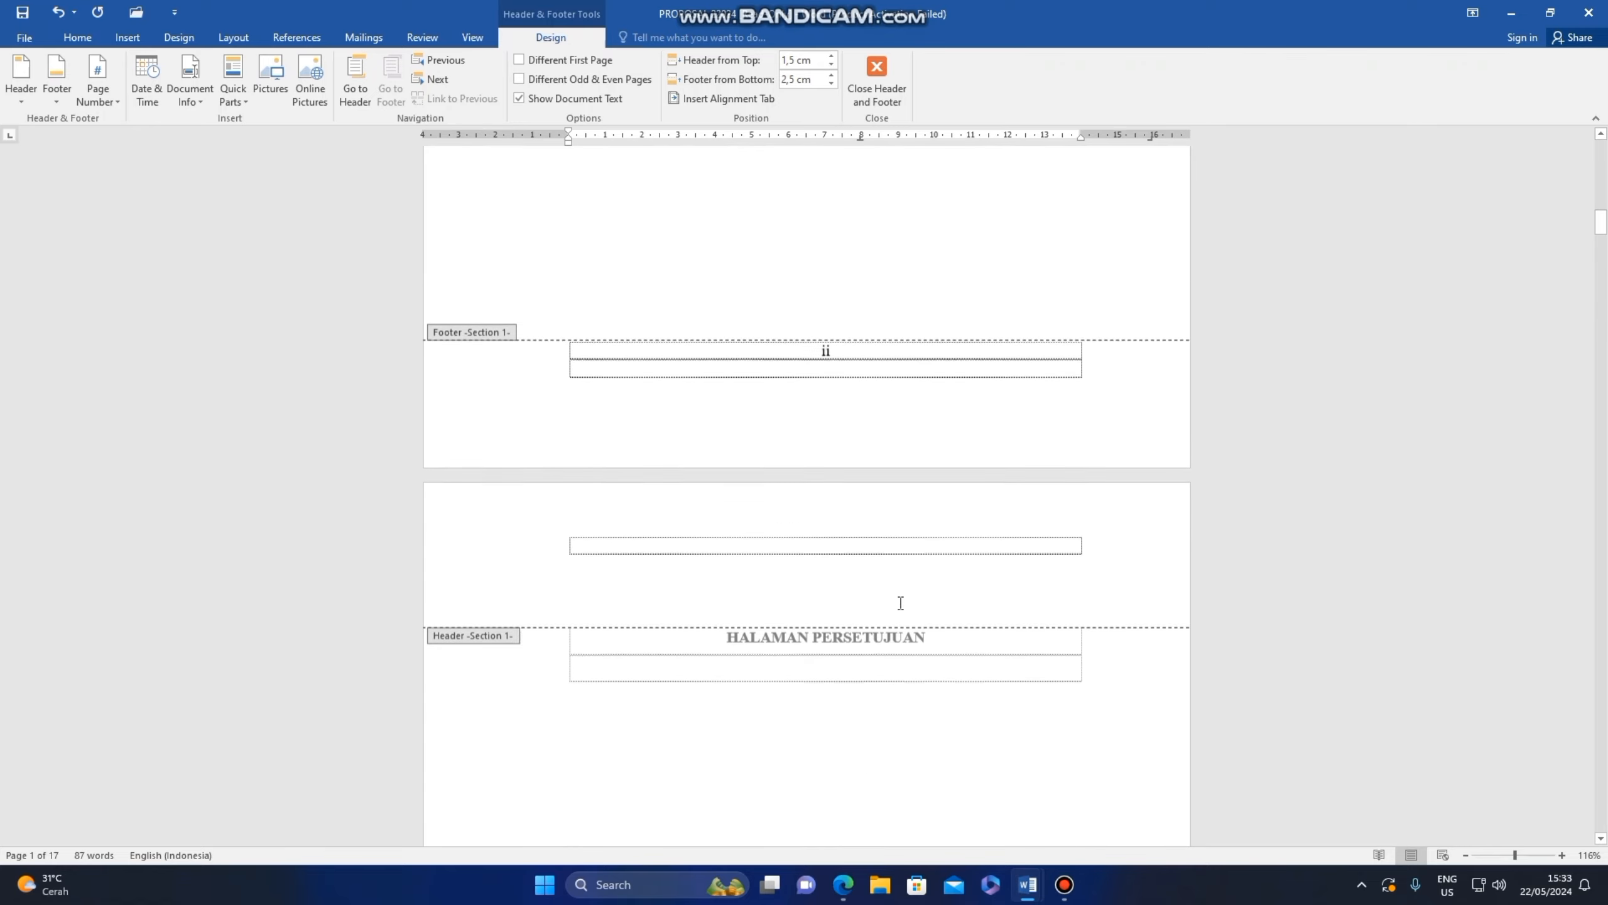
pyautogui.scroll(10, 892, 606)
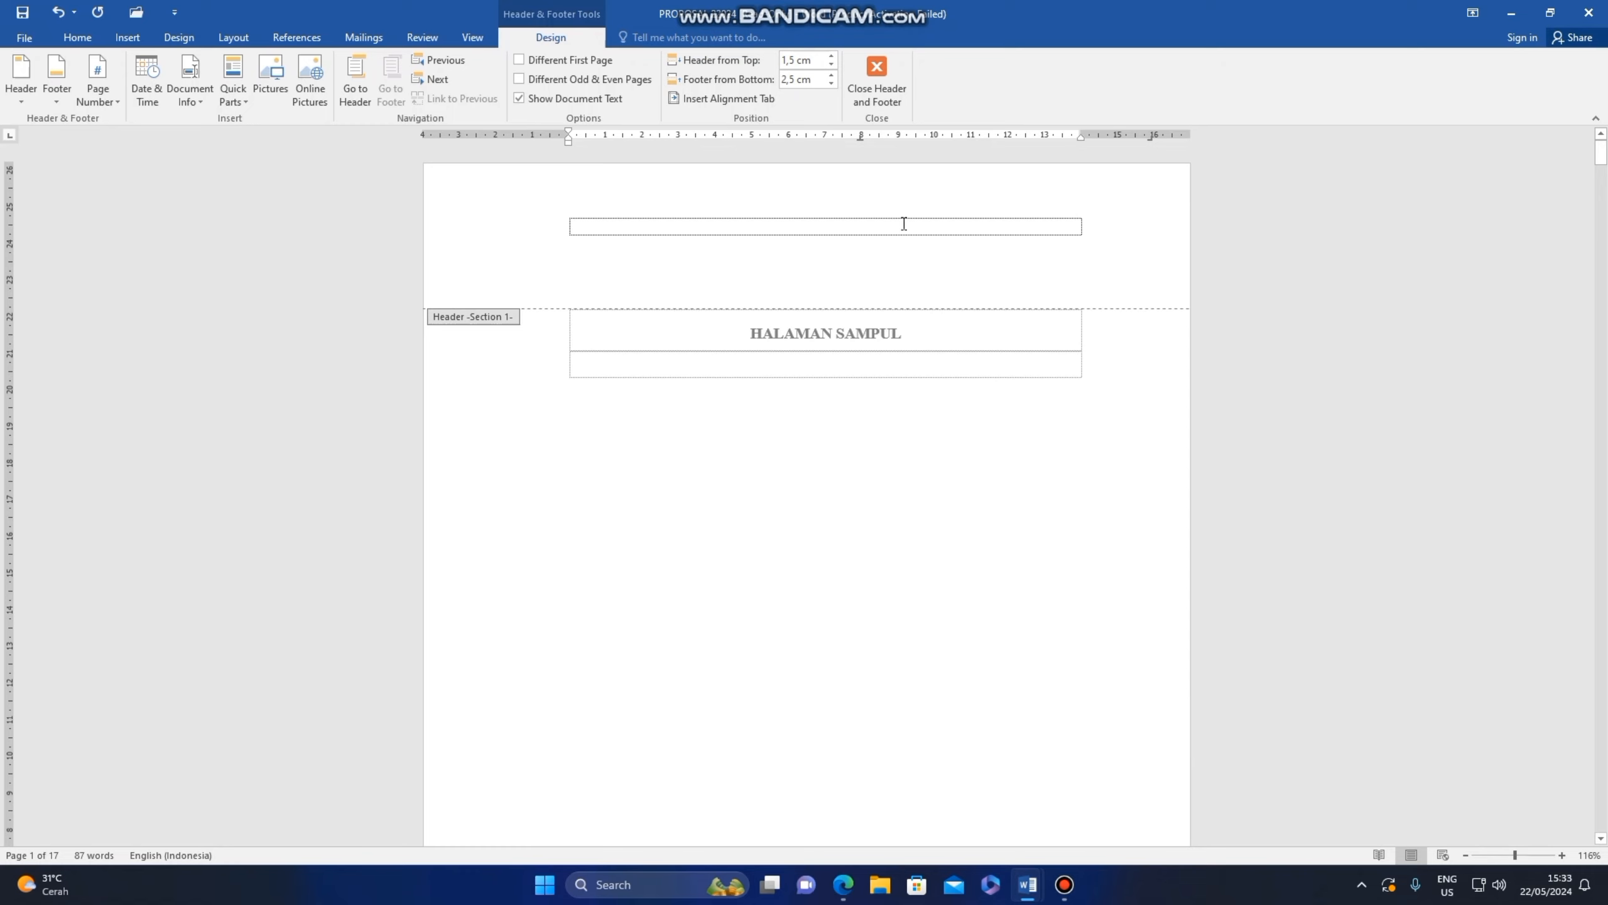
pyautogui.scroll(-10, 813, 543)
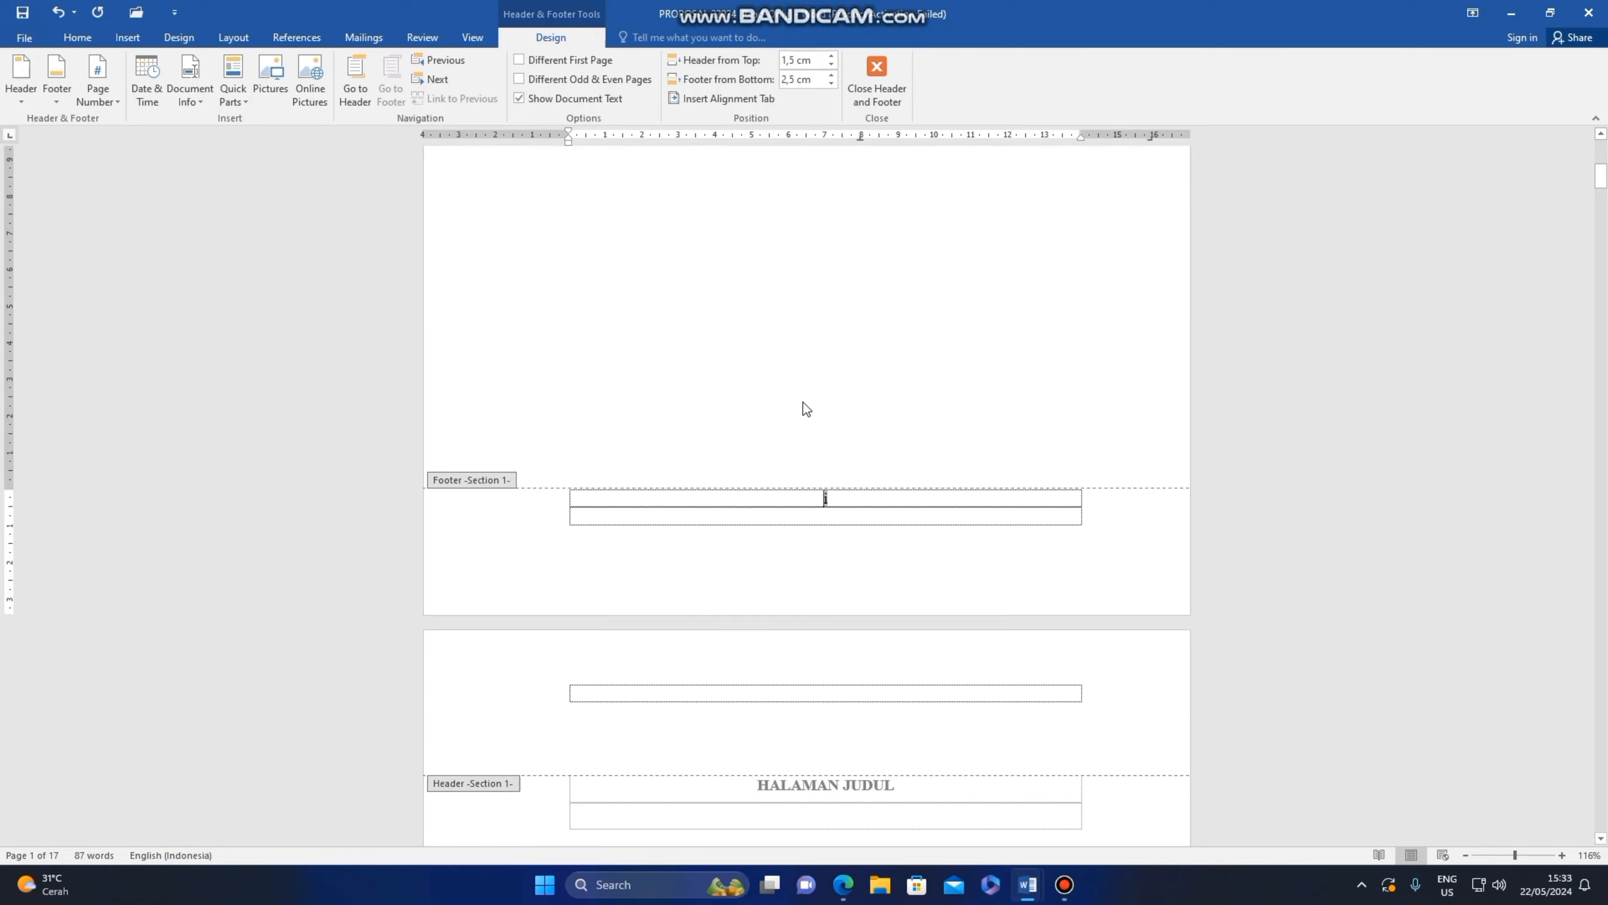
pyautogui.scroll(-15, 893, 629)
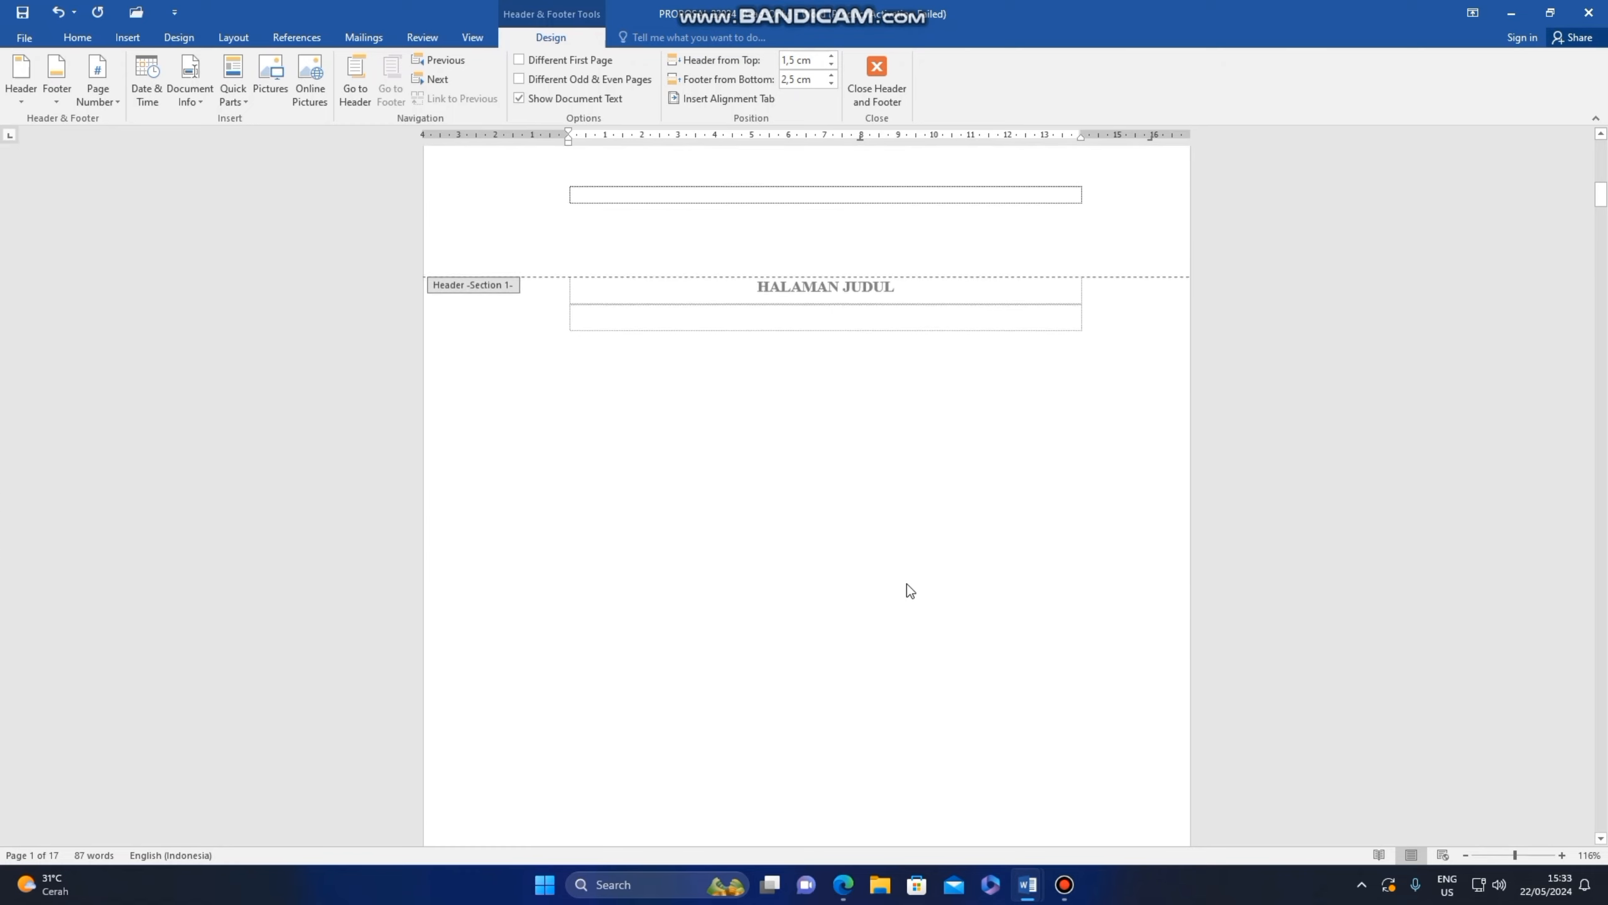
pyautogui.scroll(-1, 848, 608)
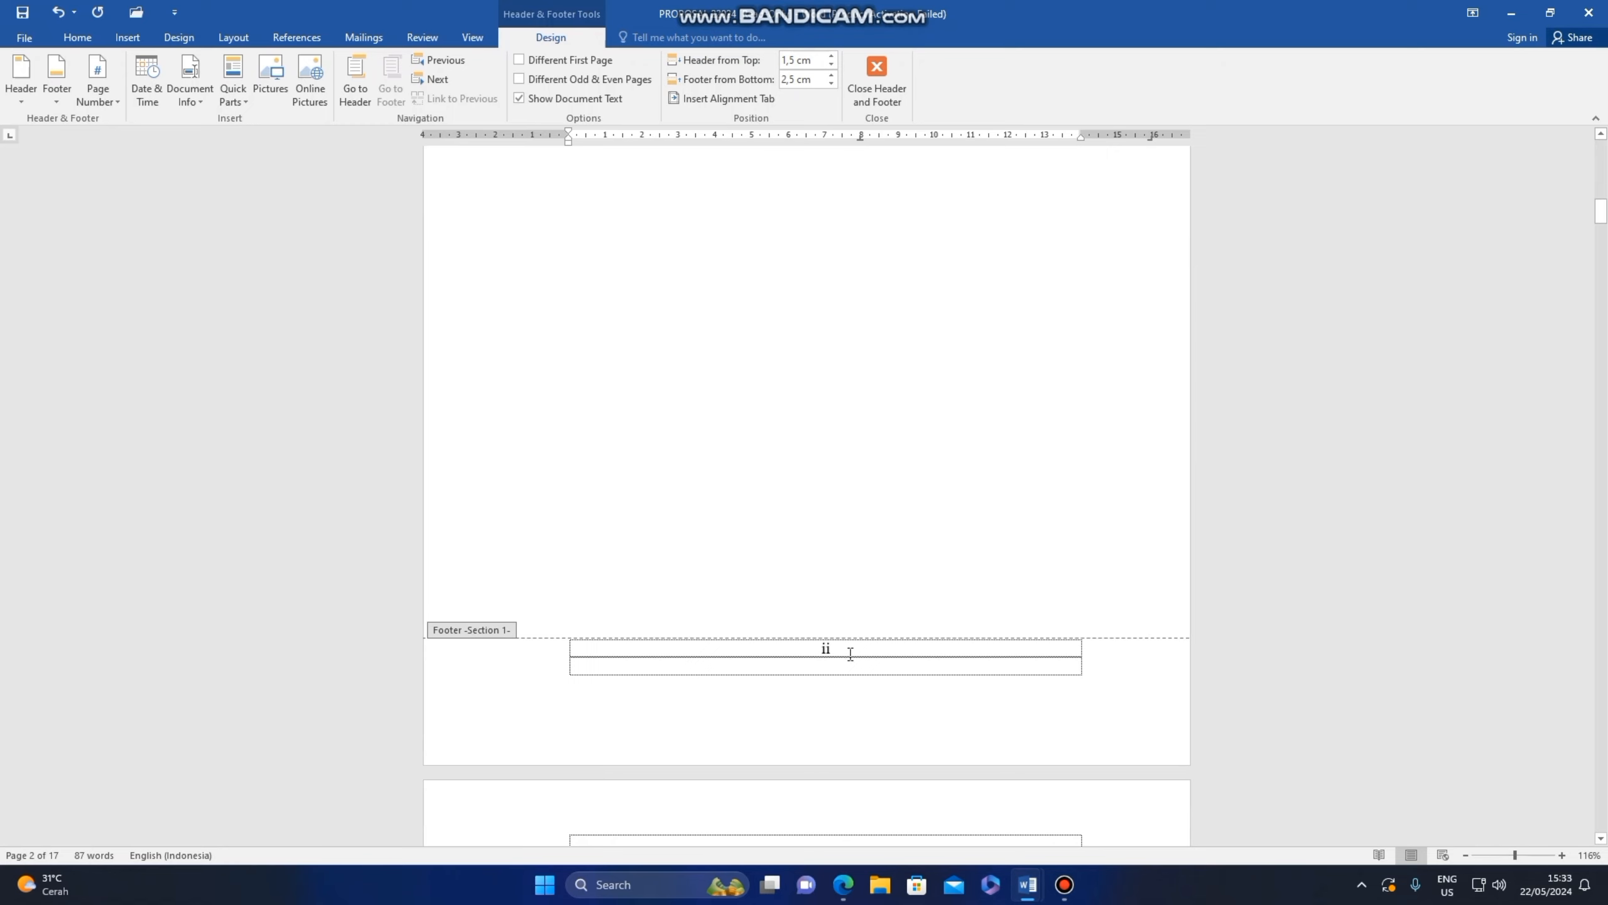
pyautogui.scroll(15, 847, 618)
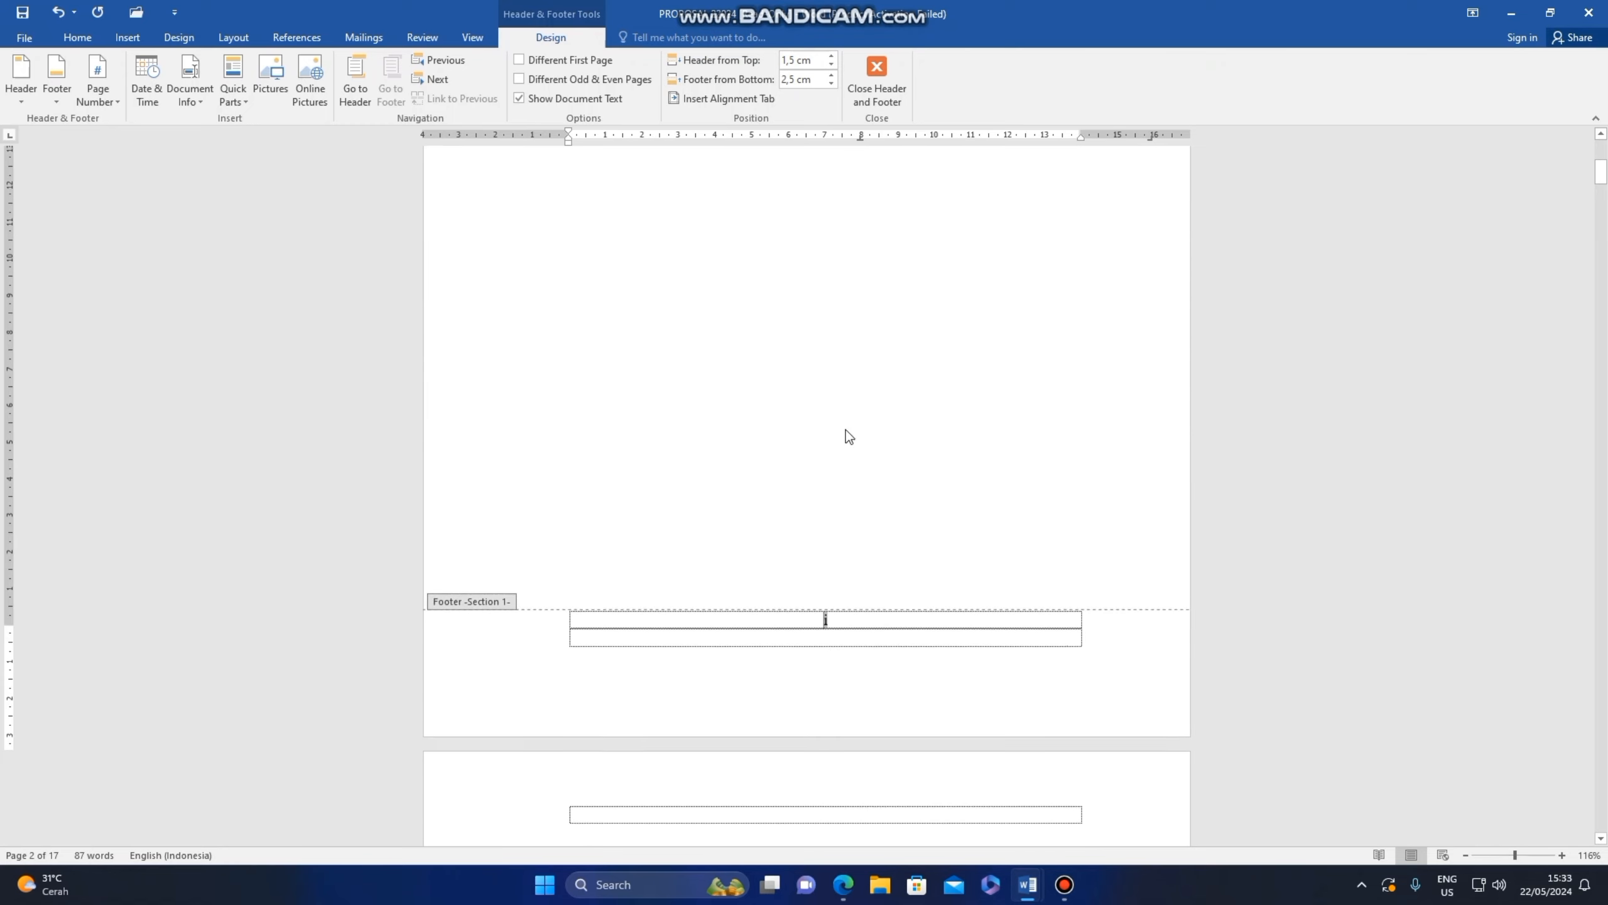
pyautogui.scroll(1, 849, 436)
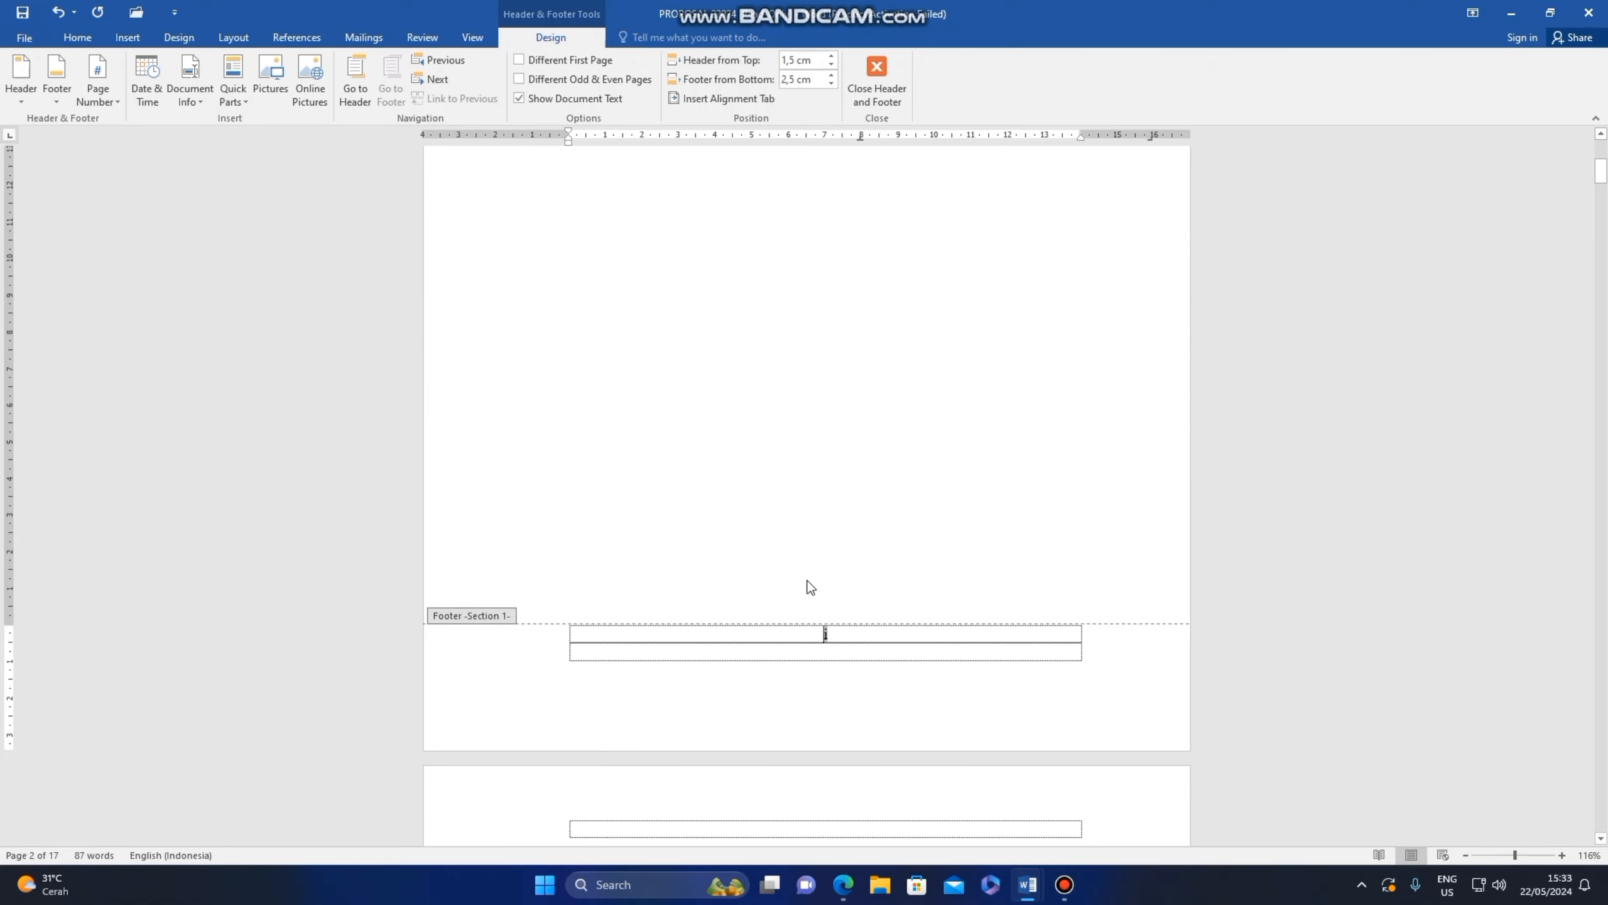
# Step: Turn on Different First Page for Section 1 and check the footers of the cover and HALAMAN JUDUL pages
pyautogui.click(520, 60)
pyautogui.scroll(12, 769, 463)
pyautogui.scroll(1, 836, 443)
pyautogui.scroll(-15, 851, 365)
pyautogui.scroll(-15, 865, 401)
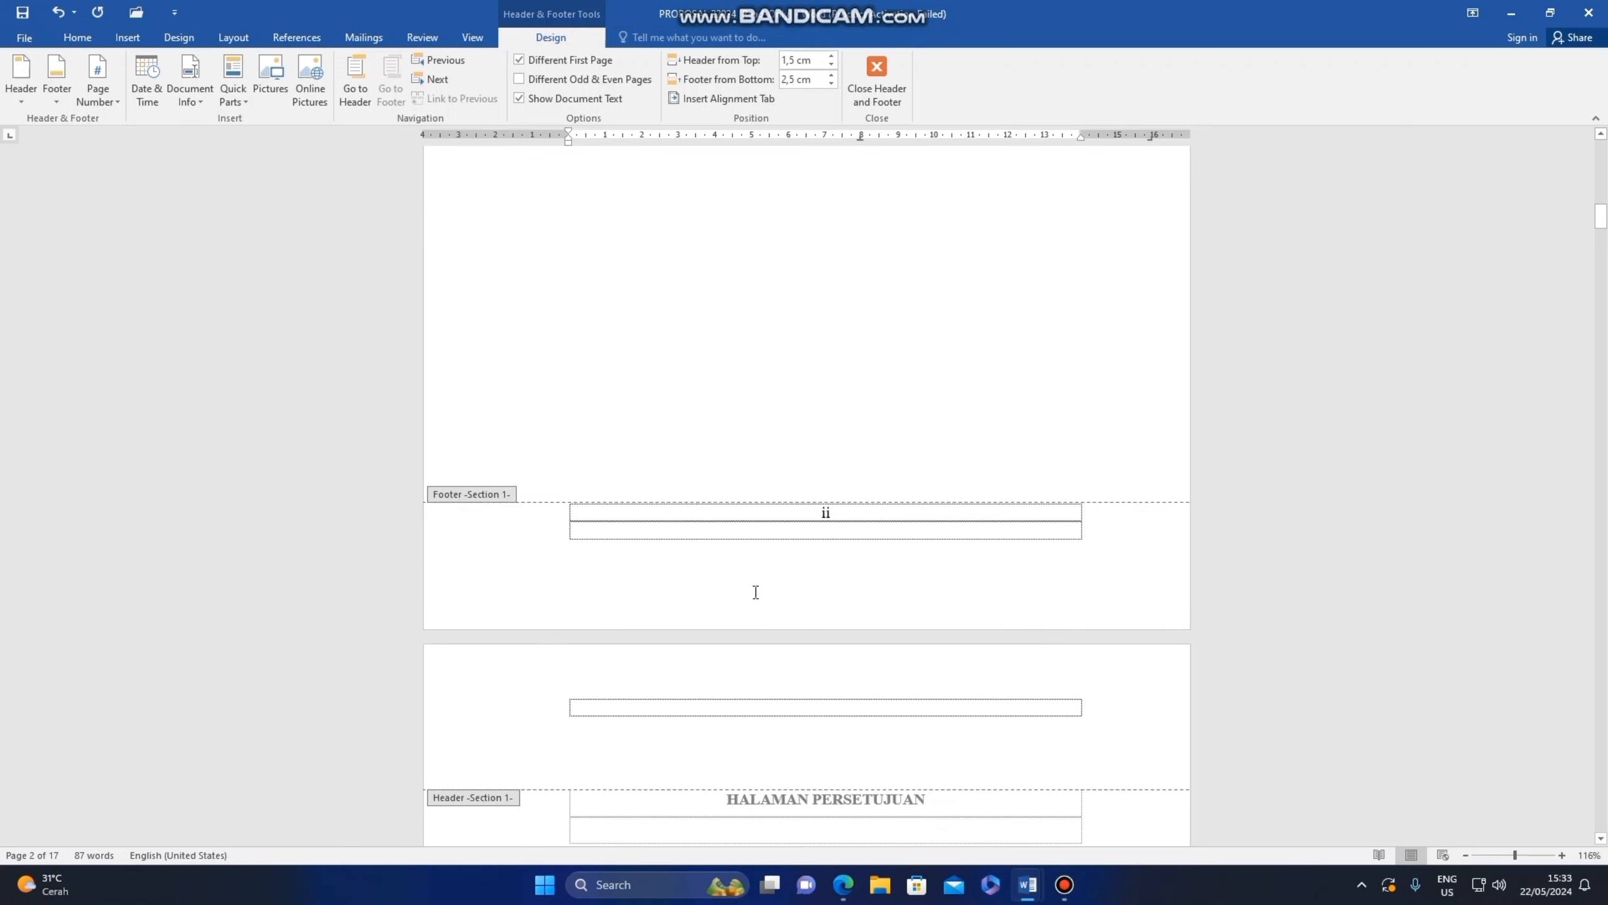
pyautogui.scroll(12, 817, 452)
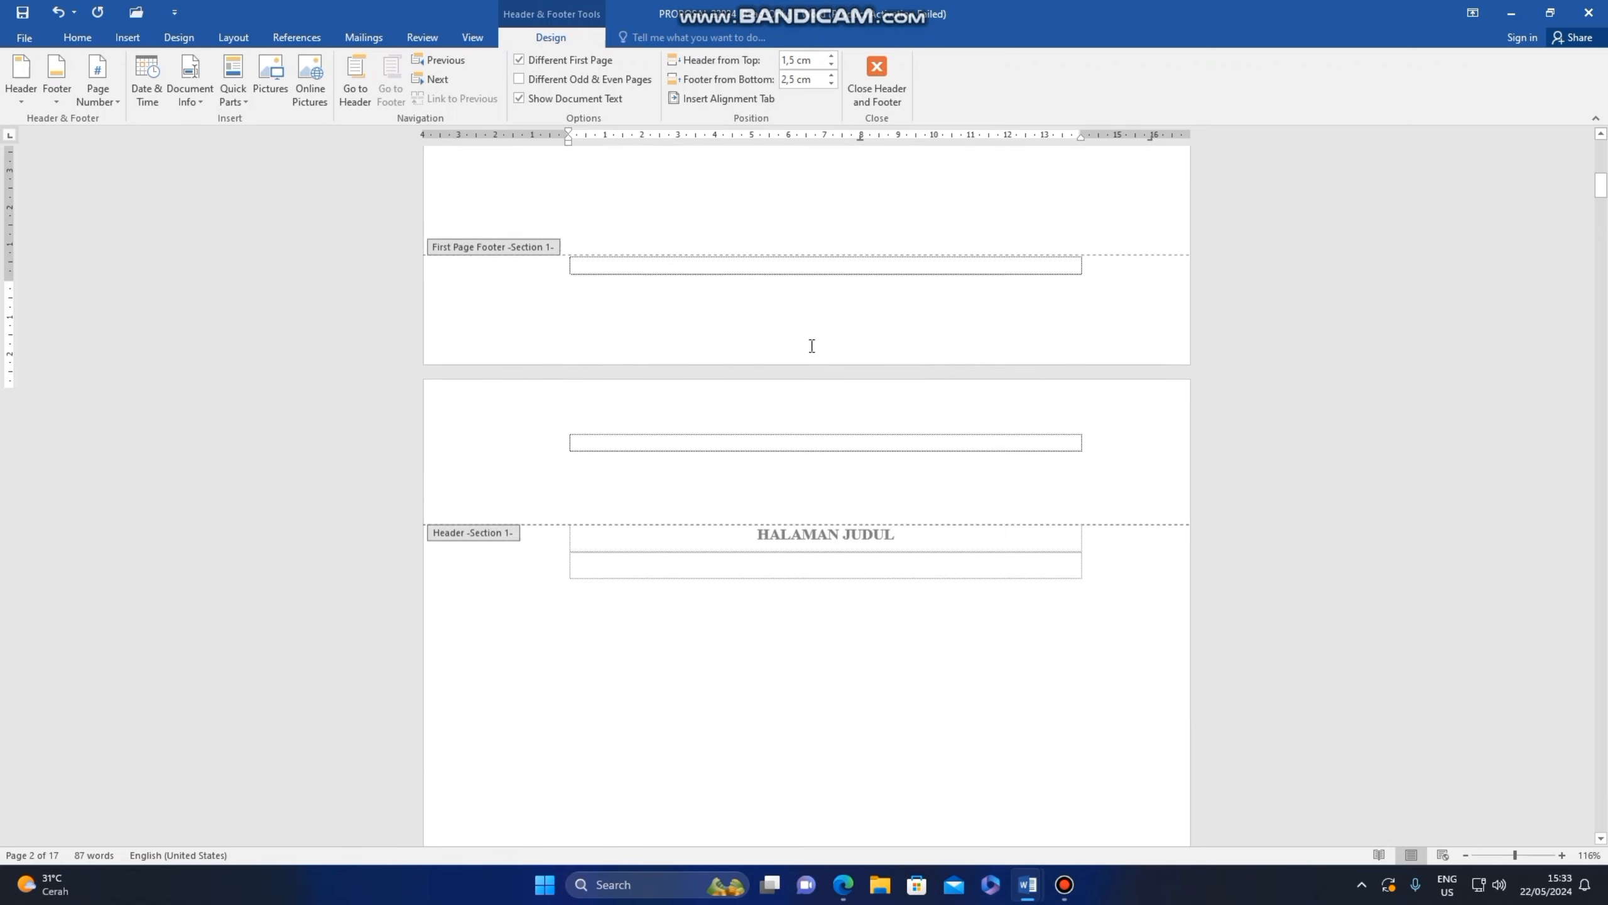
pyautogui.scroll(10, 830, 318)
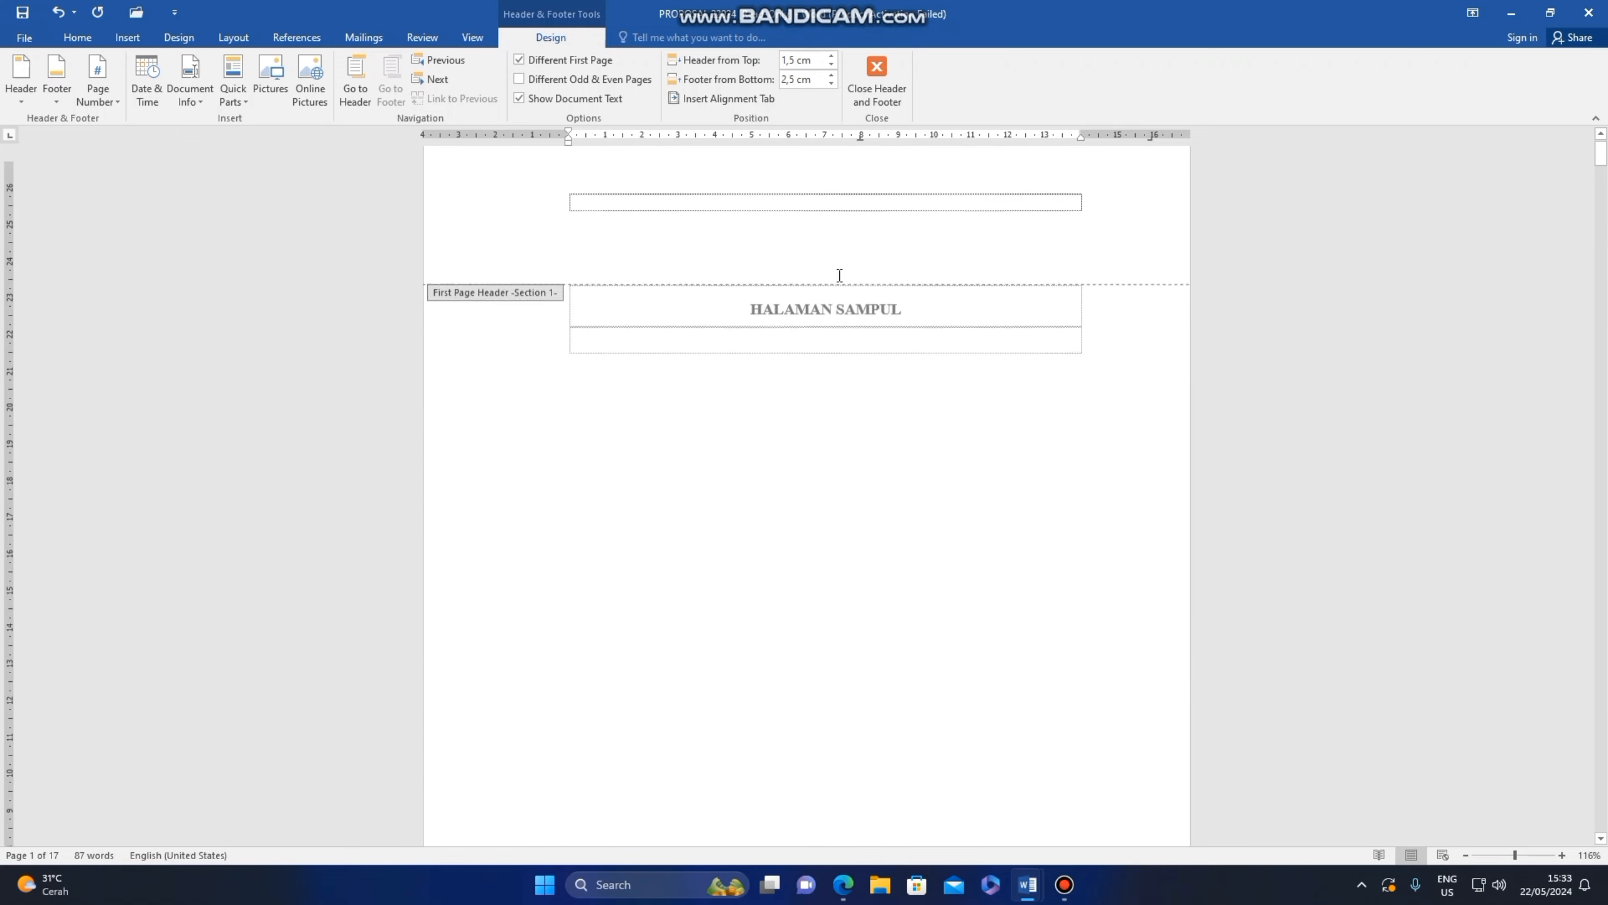
# Step: Check the footer page numbers from the HALAMAN SAMPUL cover through DAFTAR LAMPIRAN to the BAB I PENDAHULUAN page
pyautogui.scroll(-6, 843, 273)
pyautogui.scroll(-18, 844, 275)
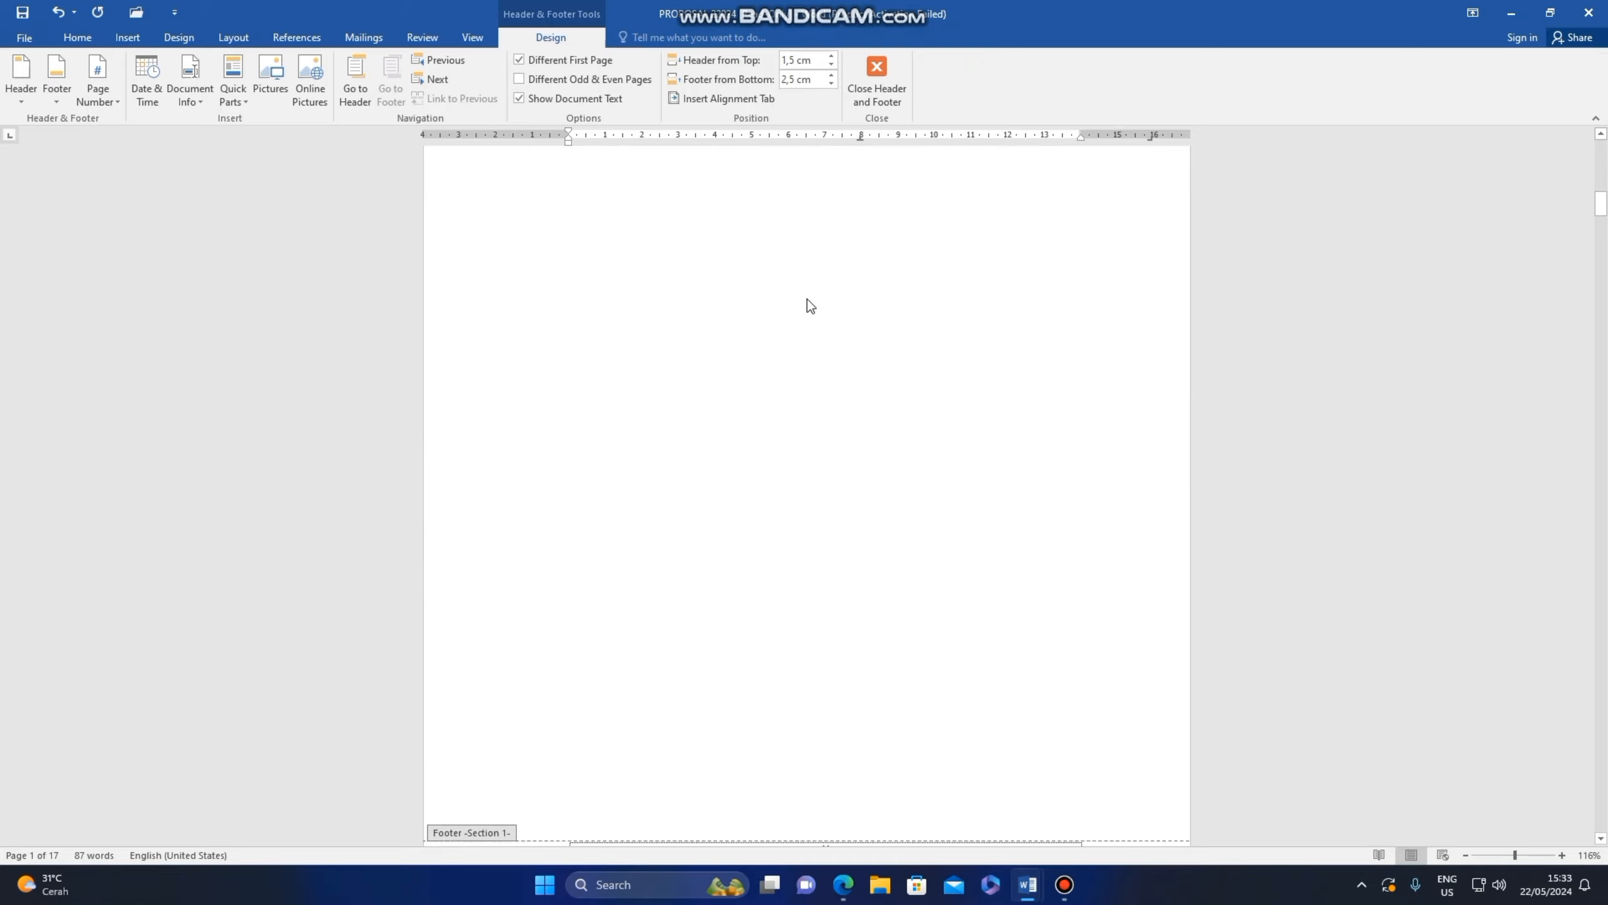
pyautogui.scroll(-15, 807, 318)
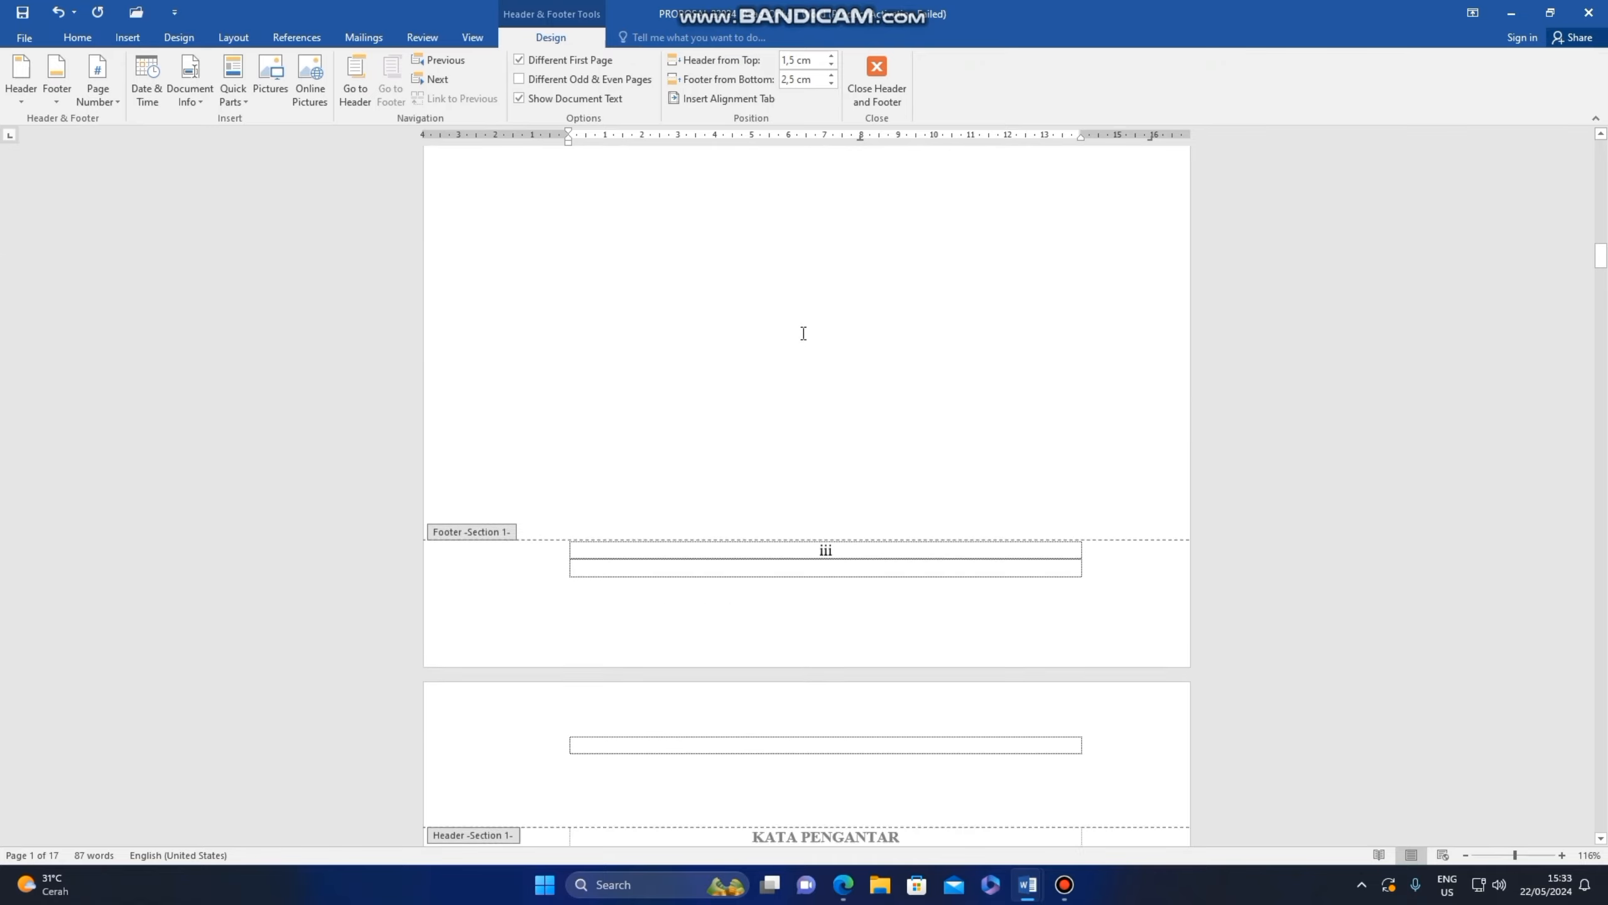
pyautogui.scroll(-18, 801, 323)
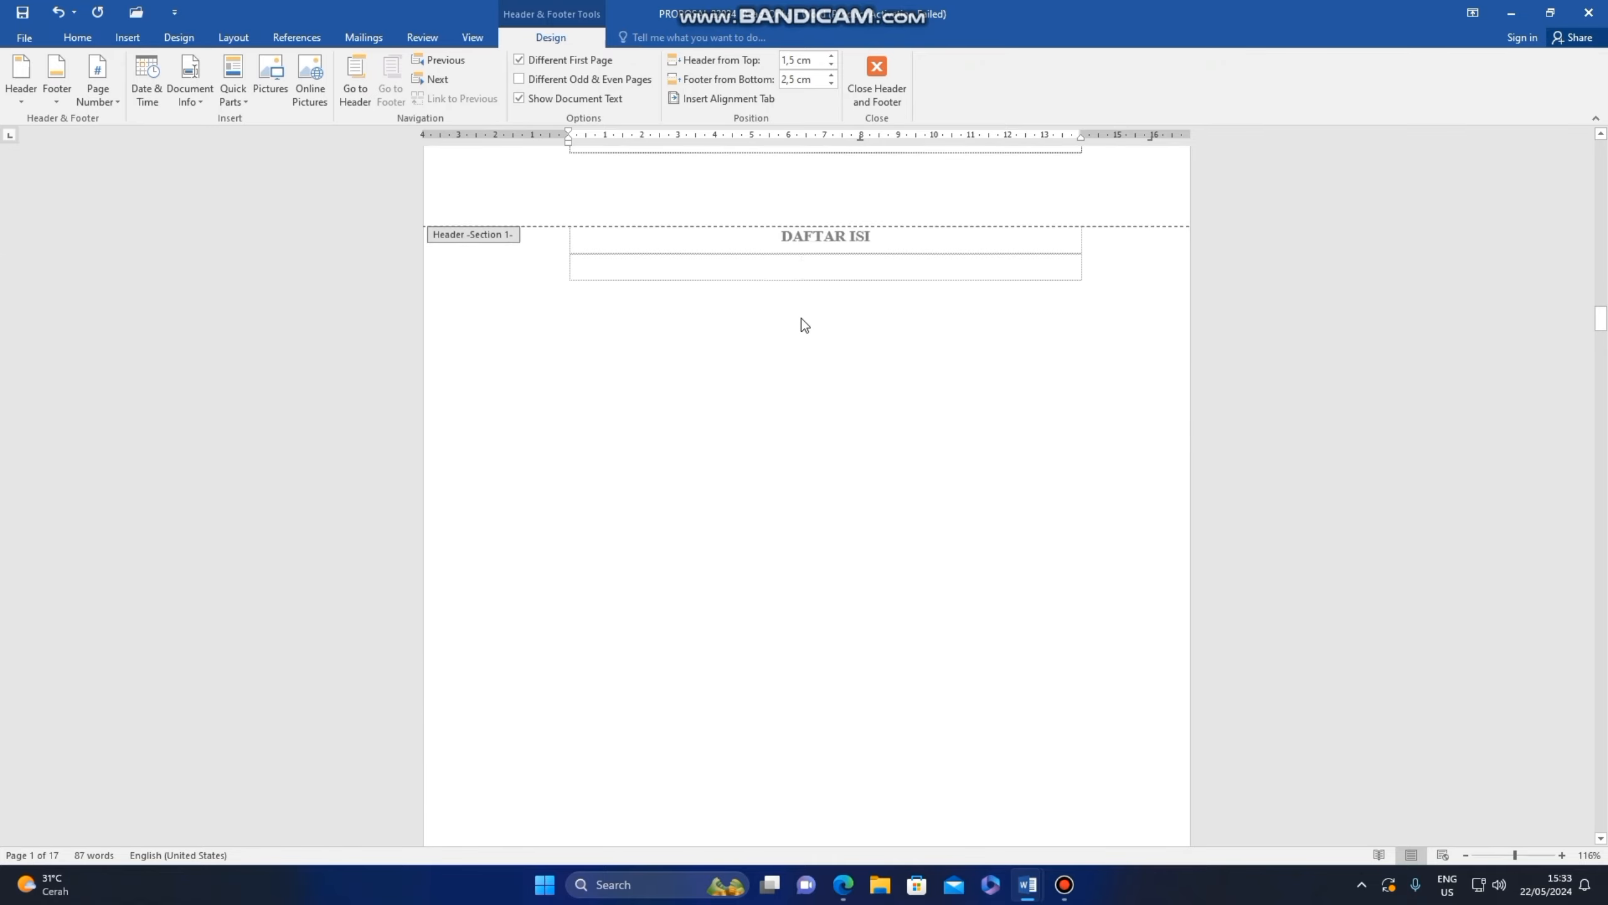
pyautogui.scroll(-20, 802, 318)
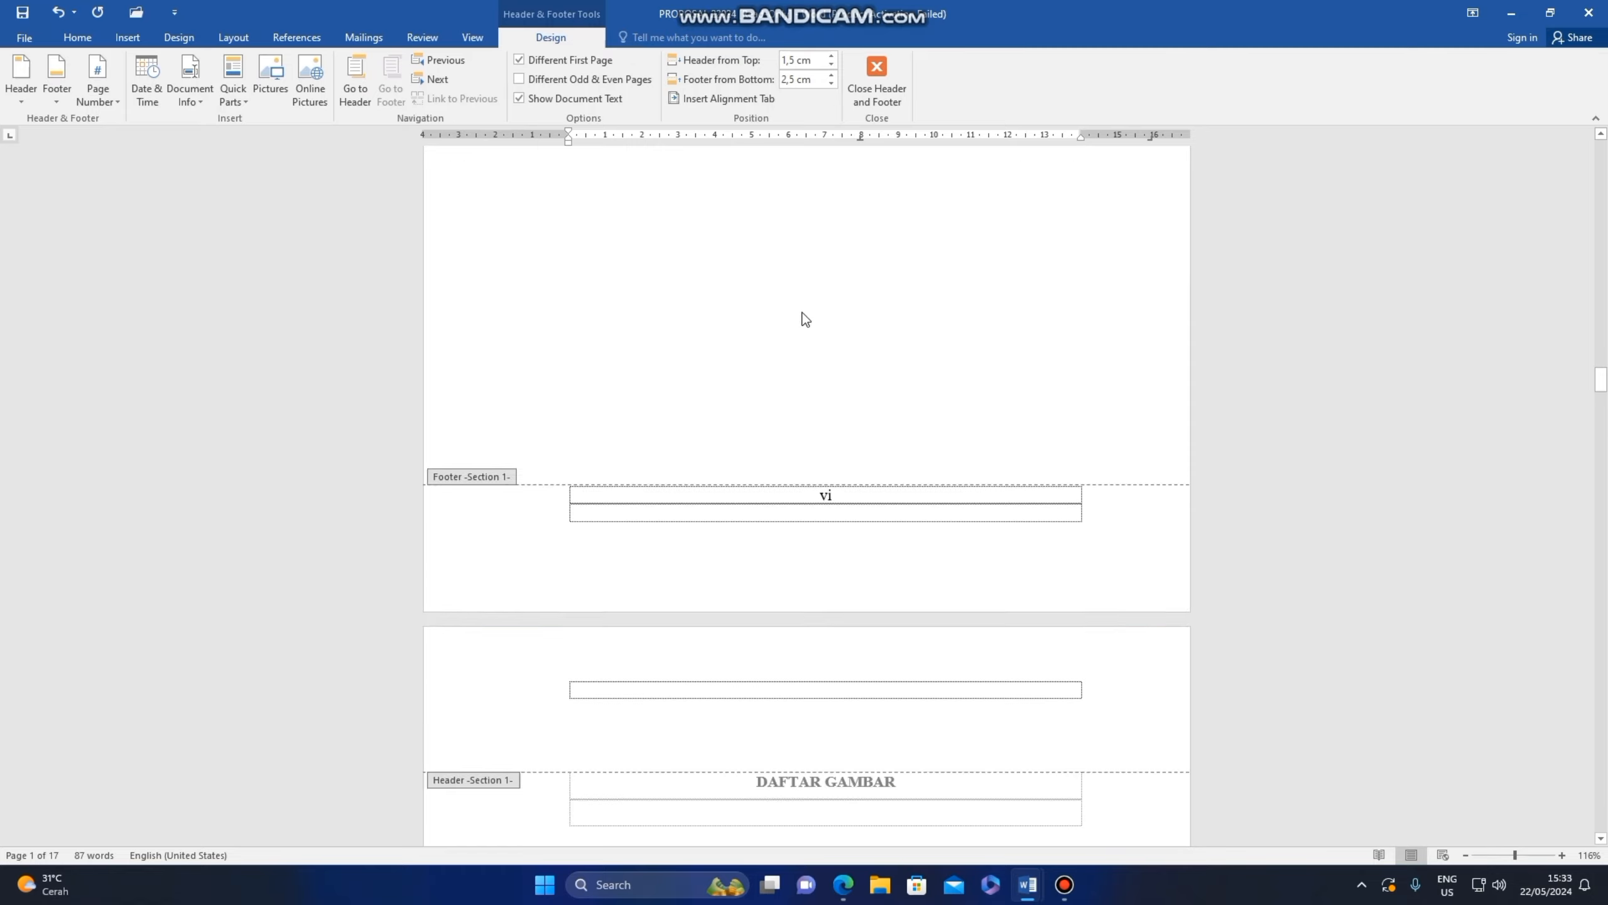
pyautogui.scroll(-20, 804, 318)
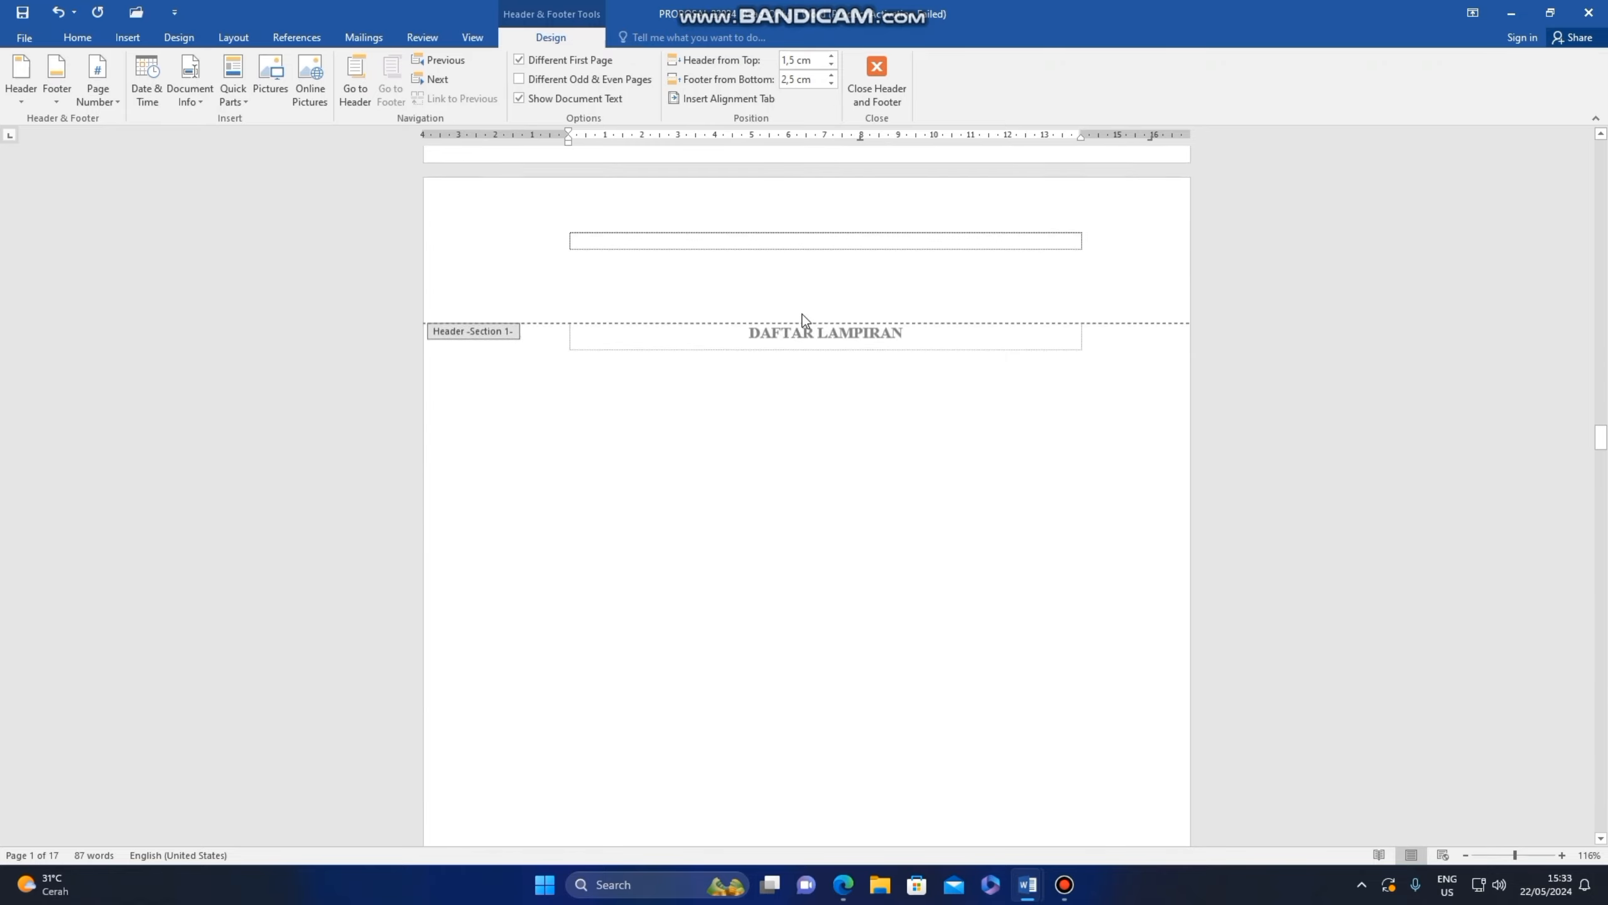
pyautogui.scroll(-10, 804, 313)
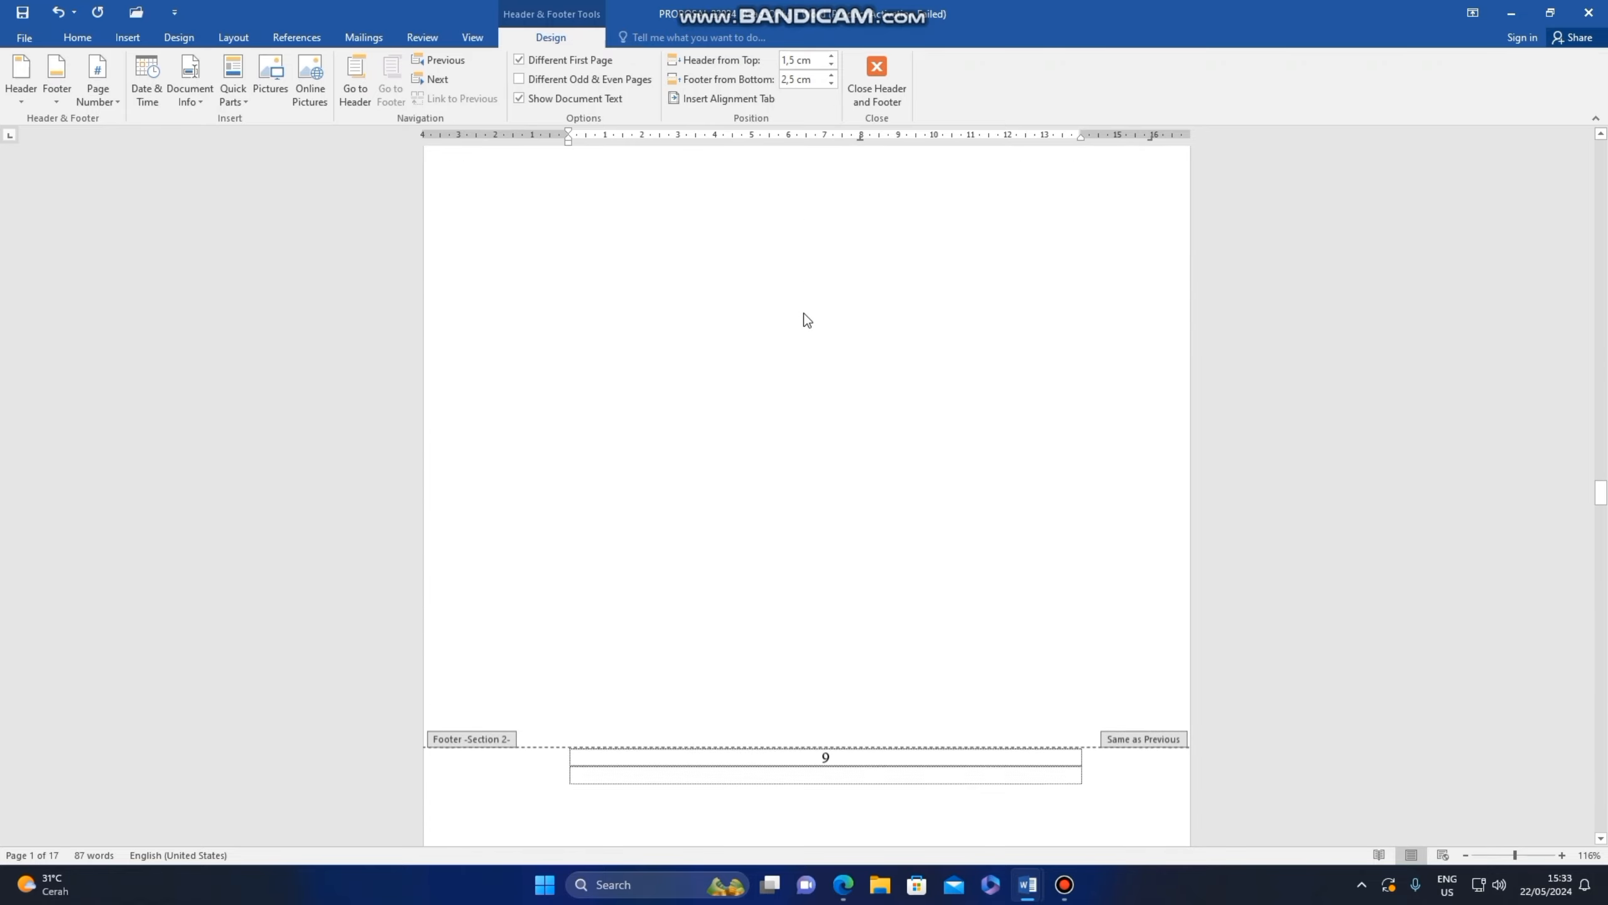
pyautogui.scroll(3, 805, 310)
pyautogui.scroll(3, 806, 309)
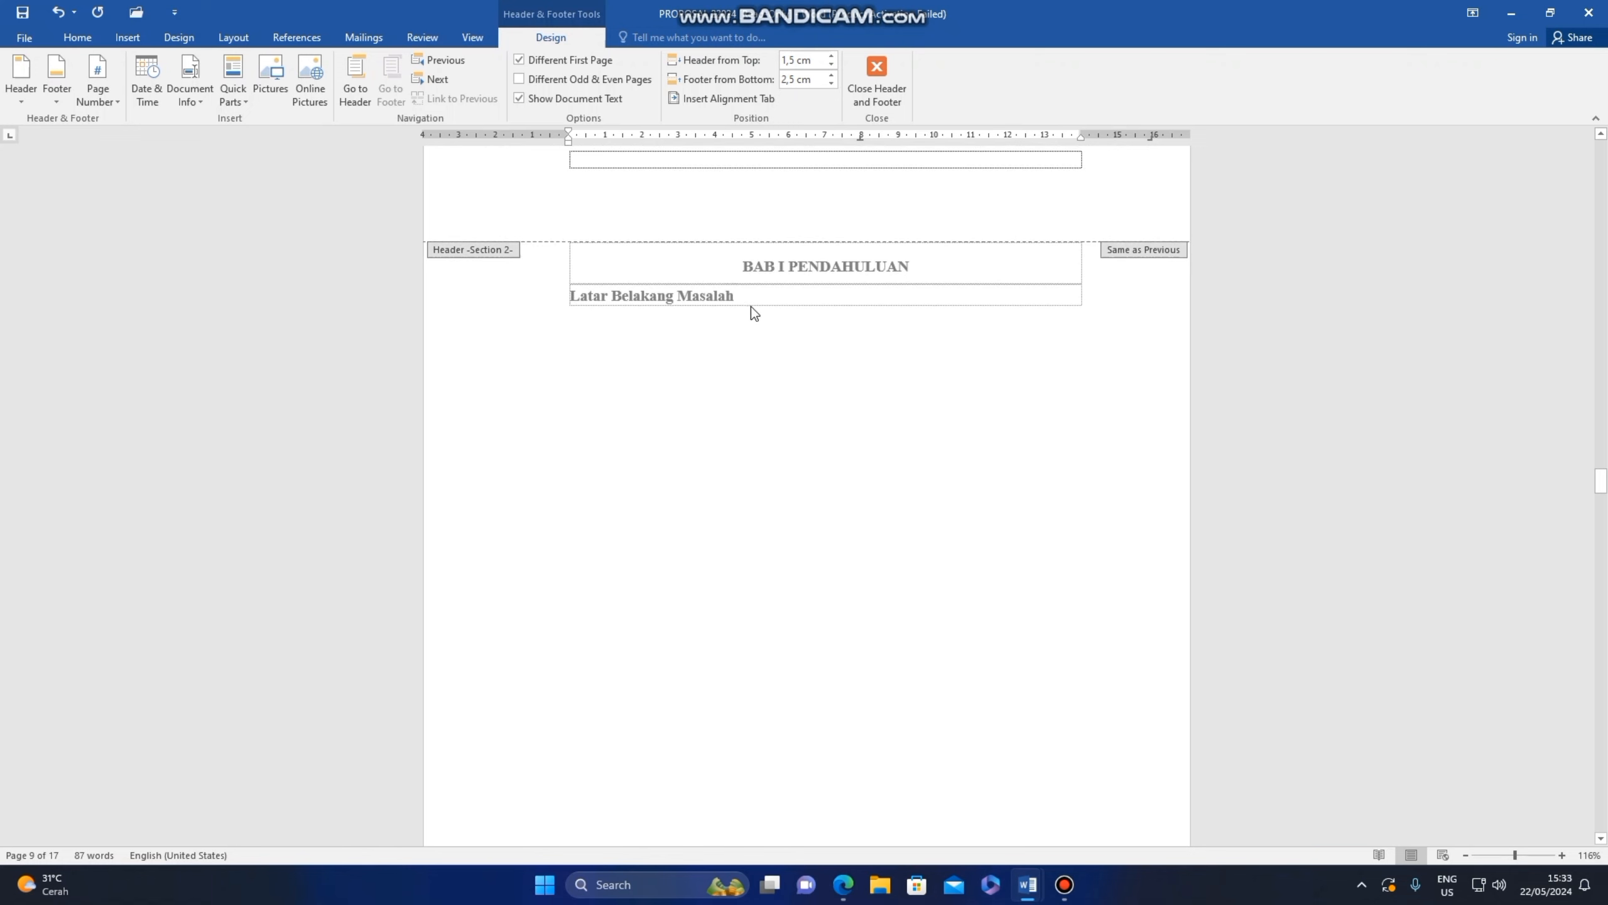
# Step: Unlink the Section 2 footer on the BAB I PENDAHULUAN page from the previous section and start its page numbering at 1
pyautogui.scroll(-10, 809, 420)
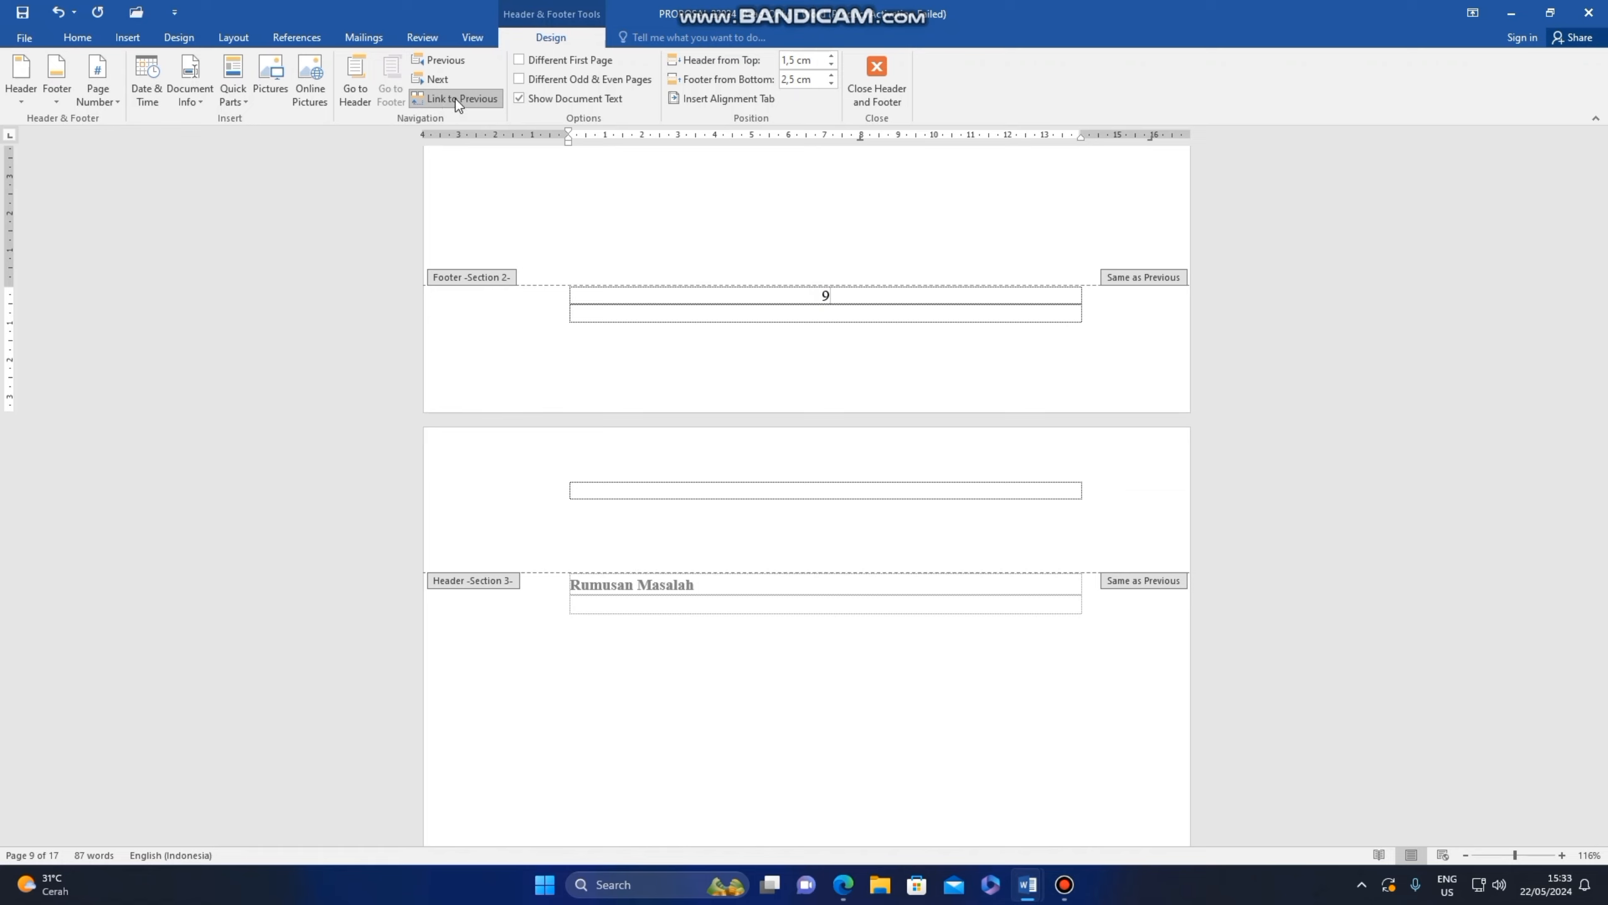
pyautogui.click(482, 101)
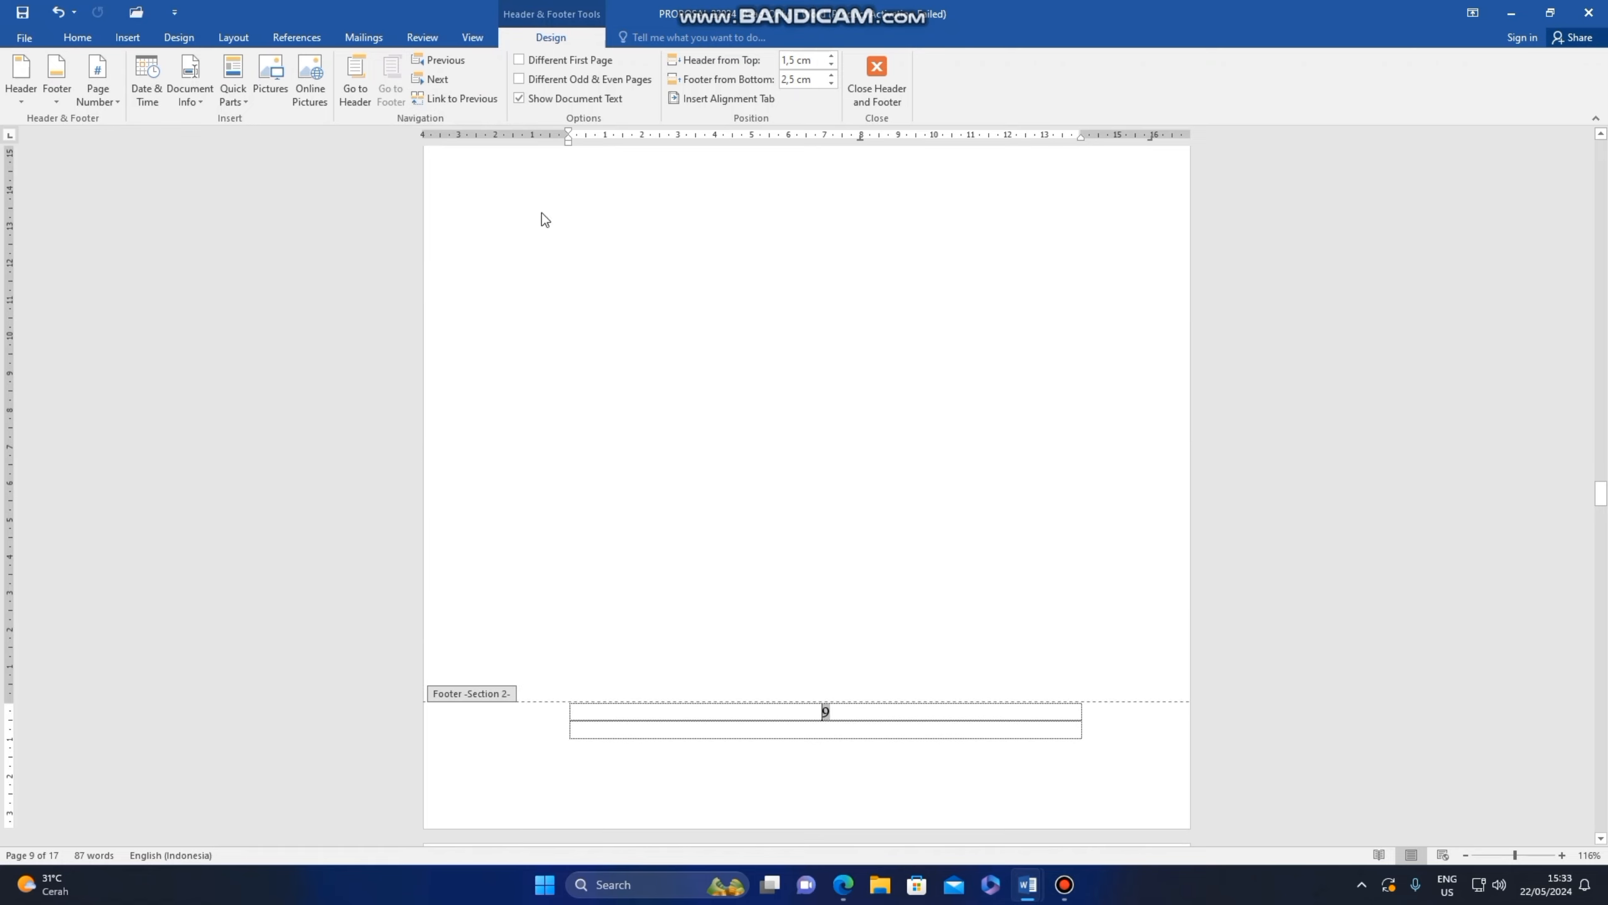
pyautogui.click(119, 90)
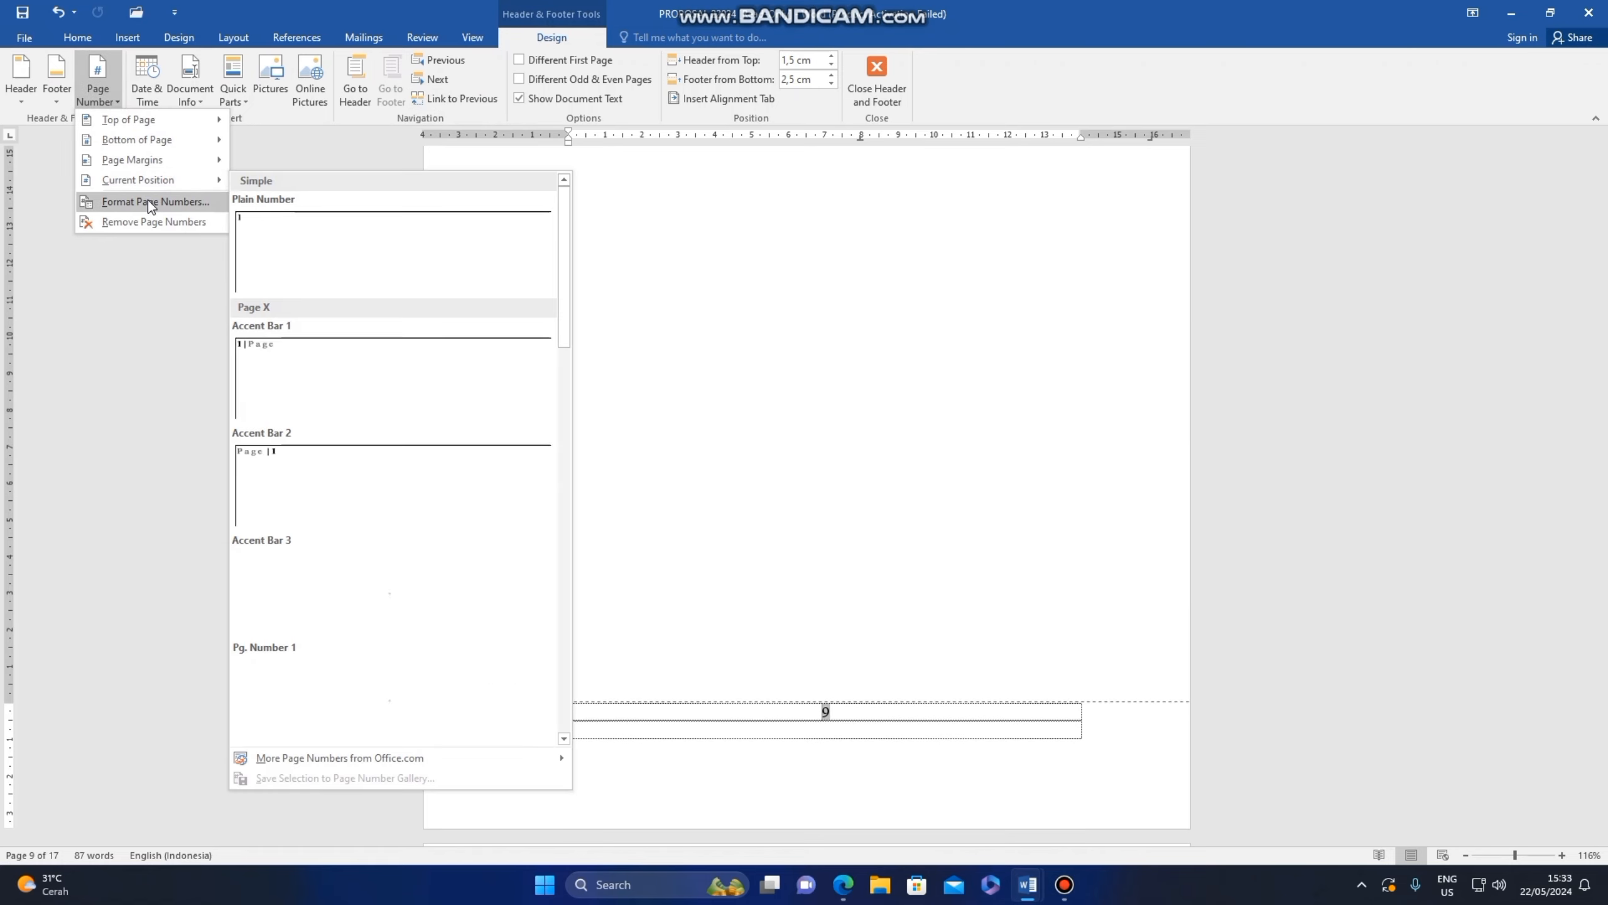
pyautogui.click(151, 201)
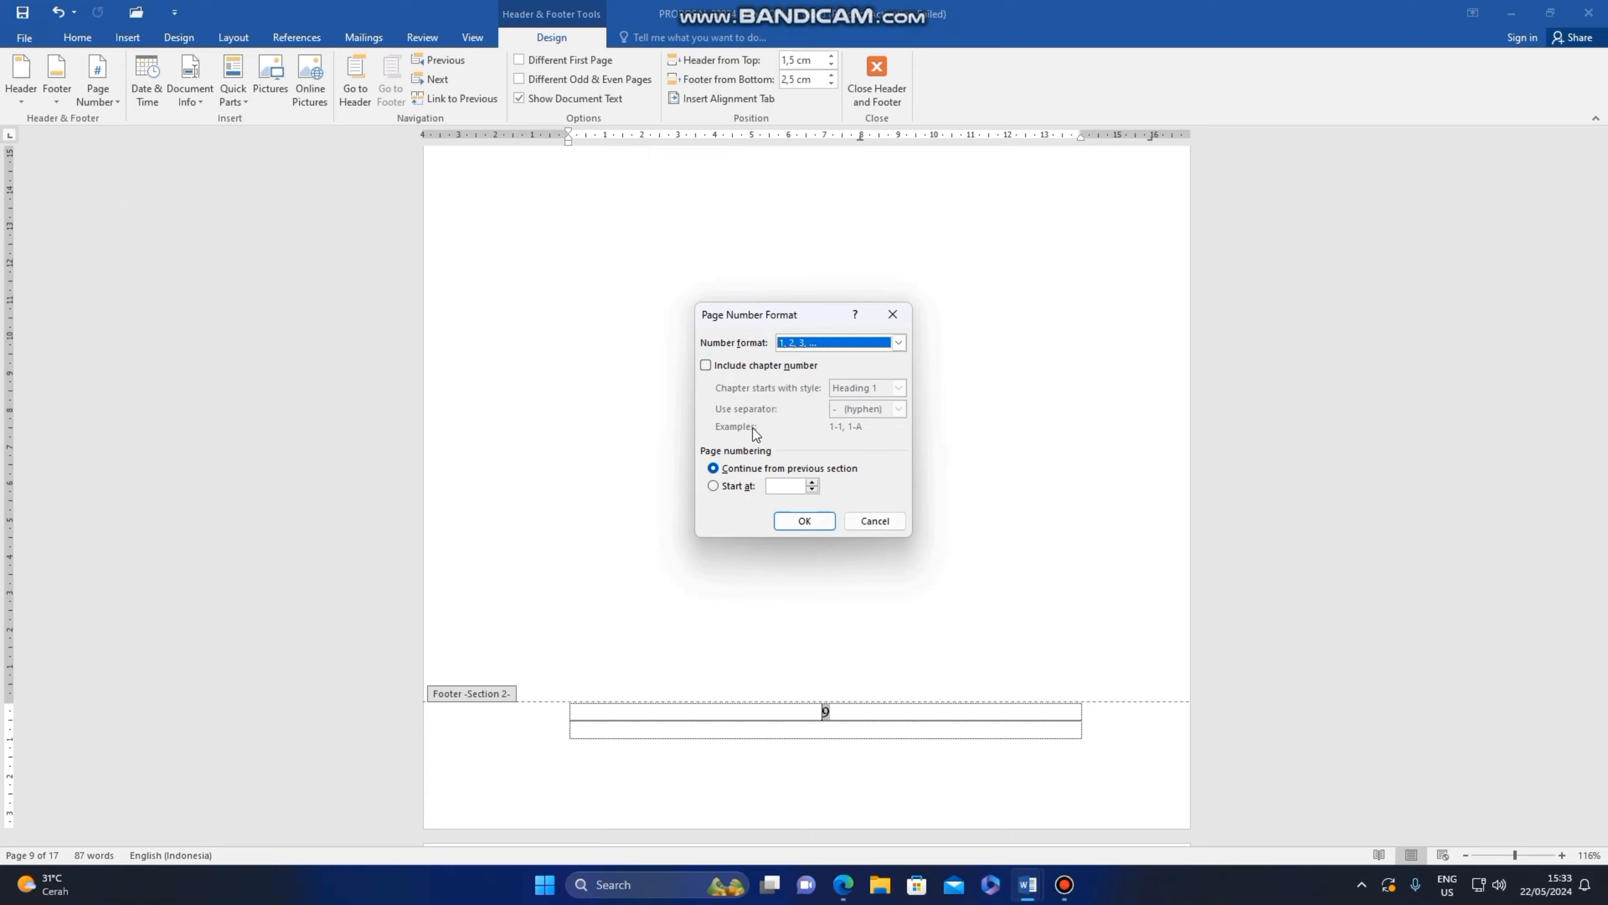
pyautogui.click(797, 523)
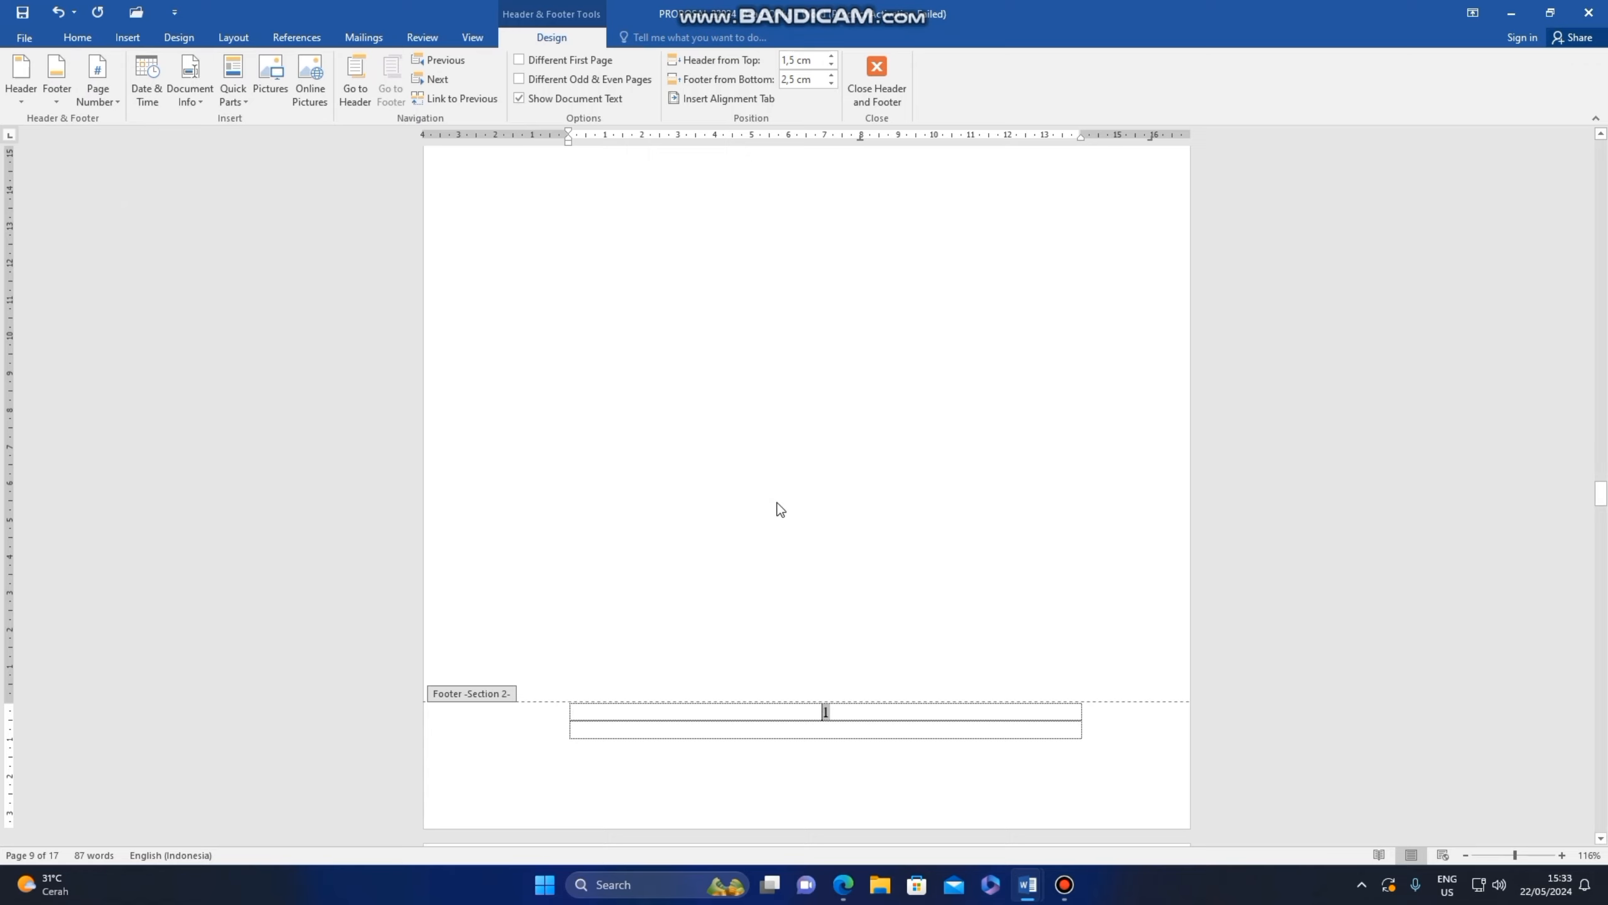
# Step: Unlink the Section 3 header on the Rumusan Masalah page from the previous section and insert a Plain Number 3 page number at the page top
pyautogui.scroll(1, 780, 509)
pyautogui.scroll(-8, 778, 504)
pyautogui.scroll(-8, 779, 504)
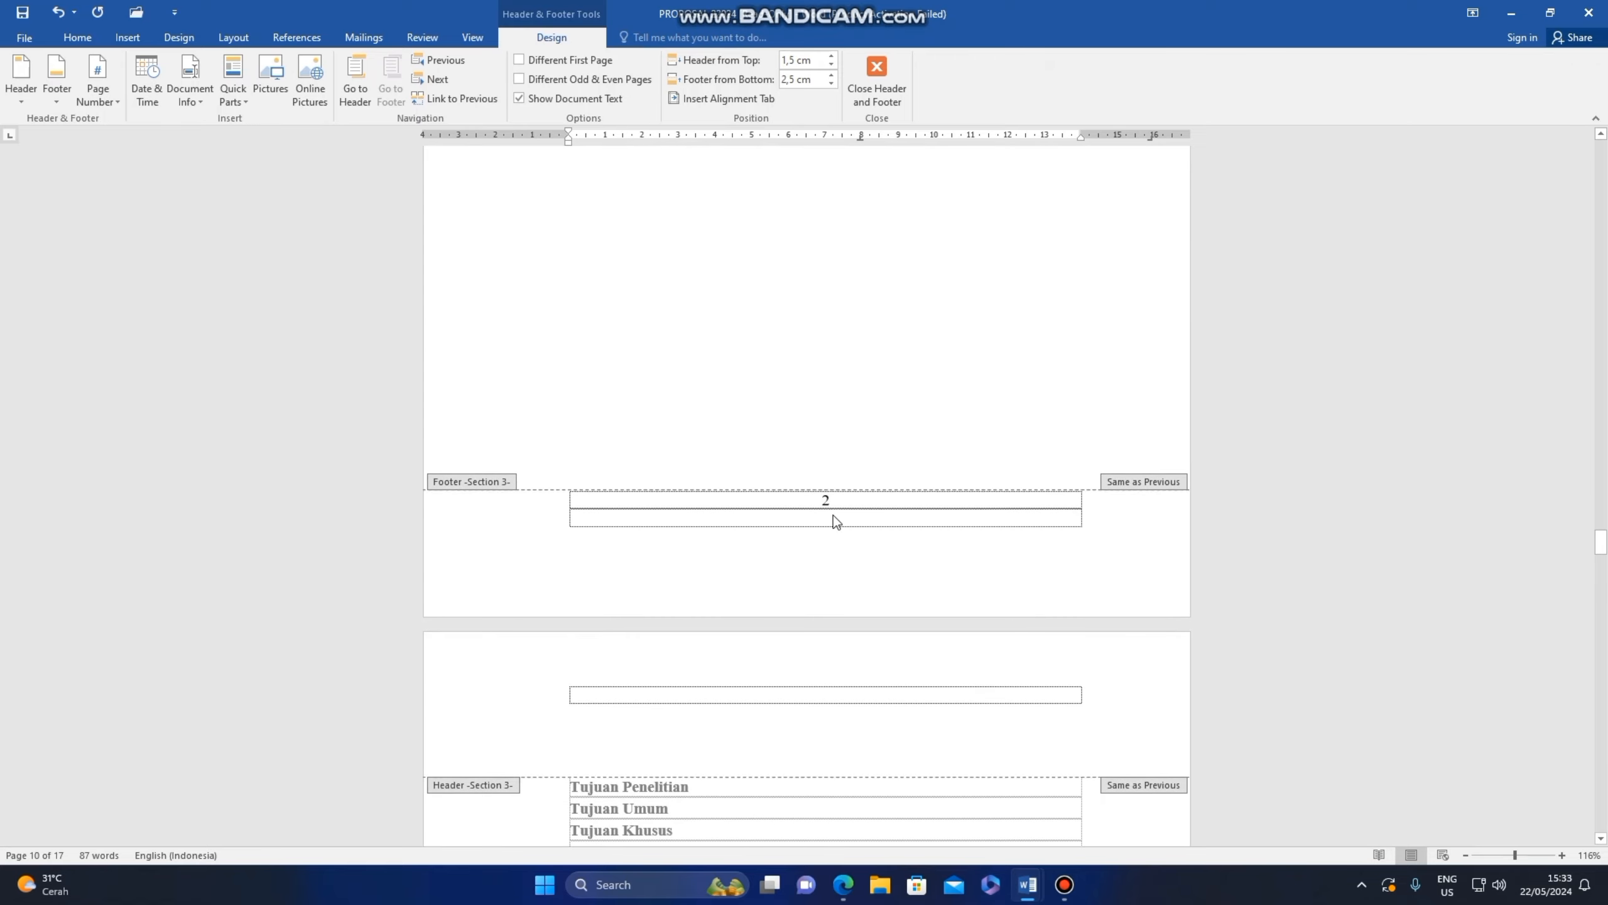
pyautogui.scroll(8, 833, 515)
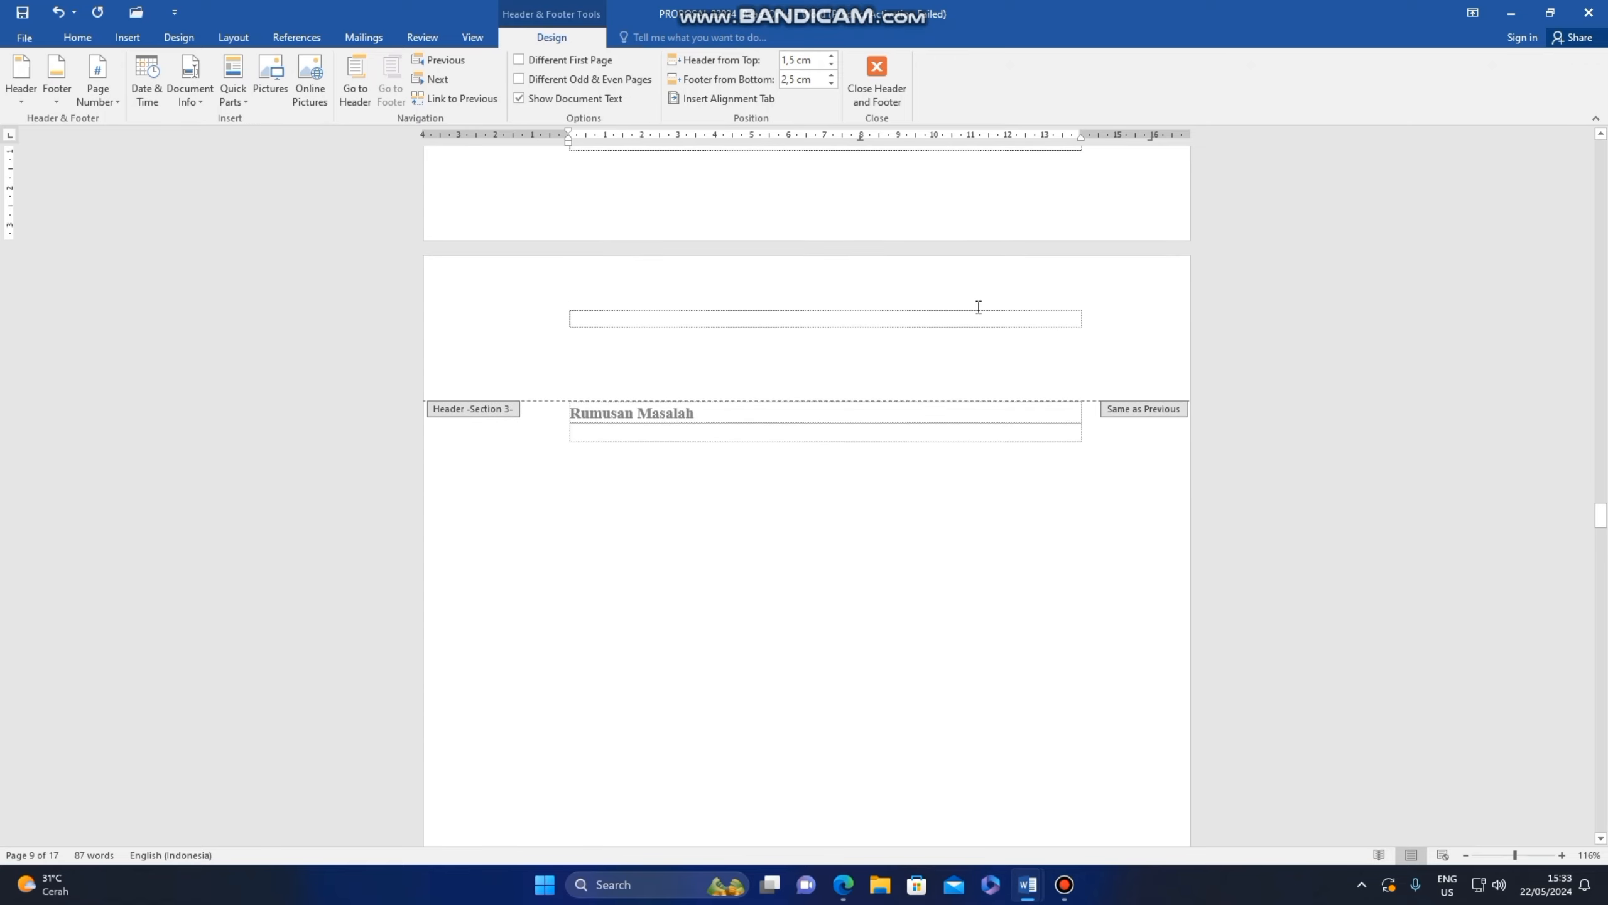
pyautogui.click(954, 315)
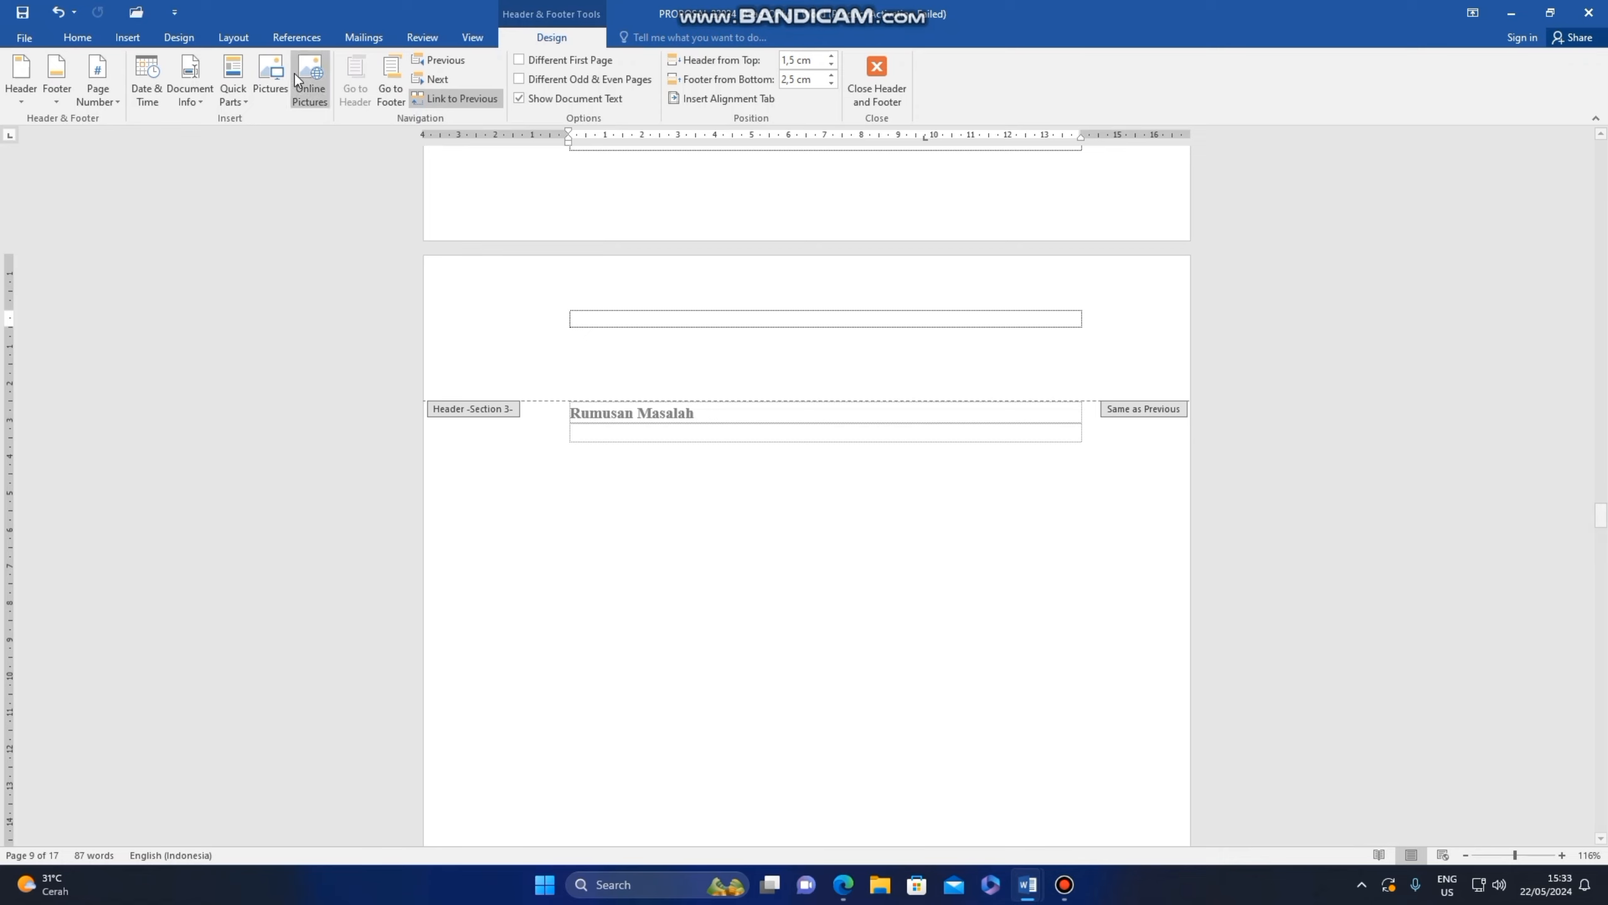
pyautogui.click(439, 100)
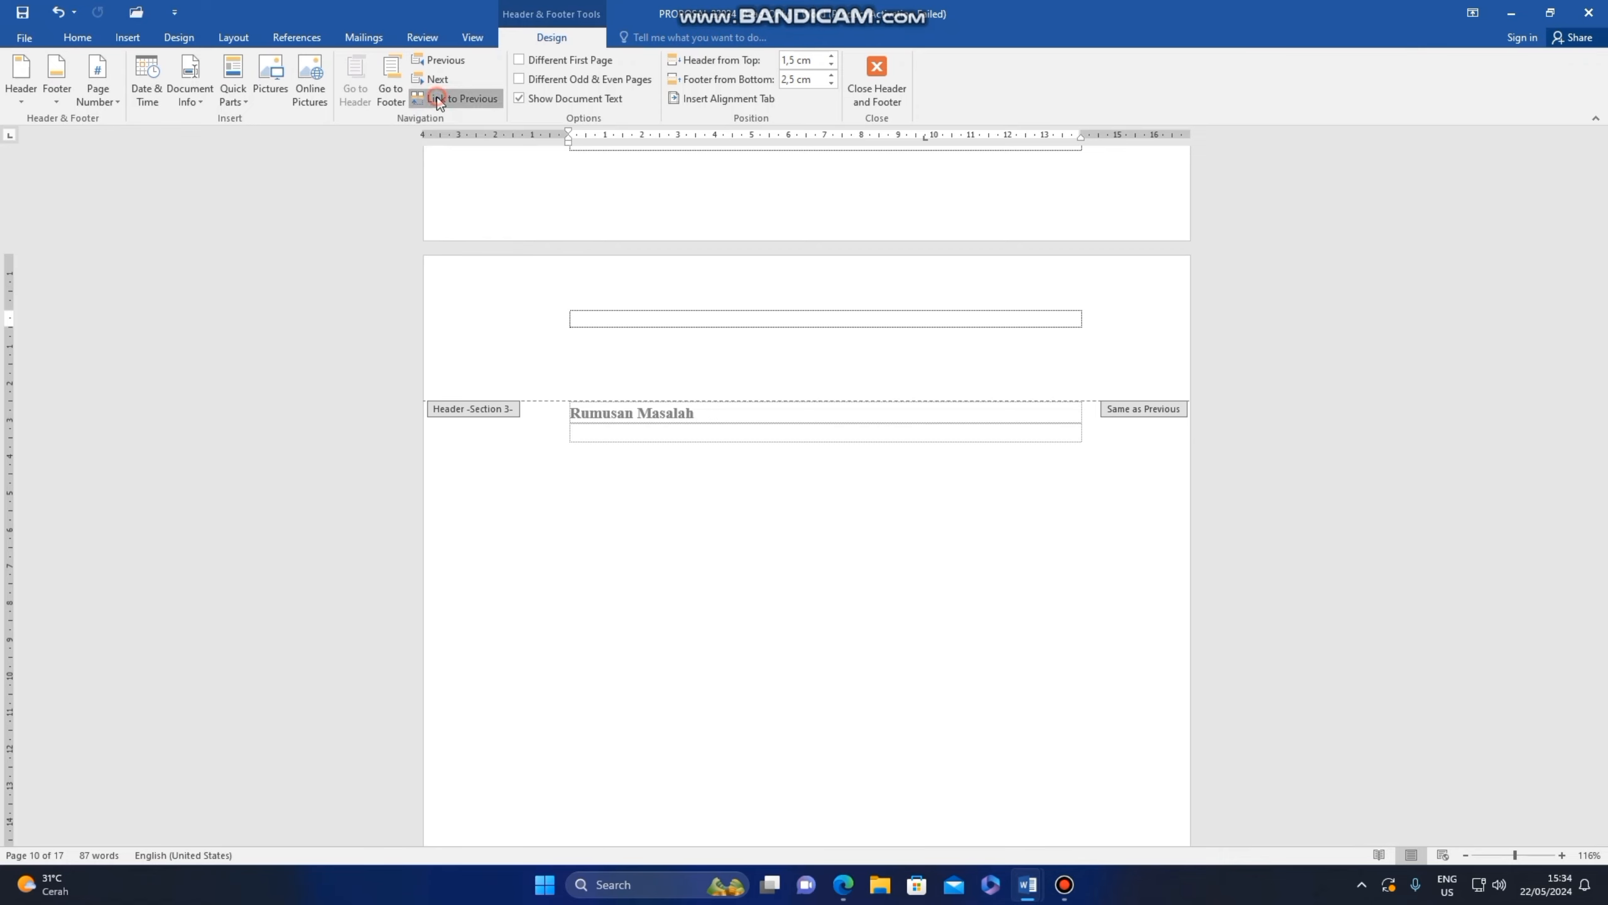
pyautogui.click(101, 93)
pyautogui.moveTo(162, 120)
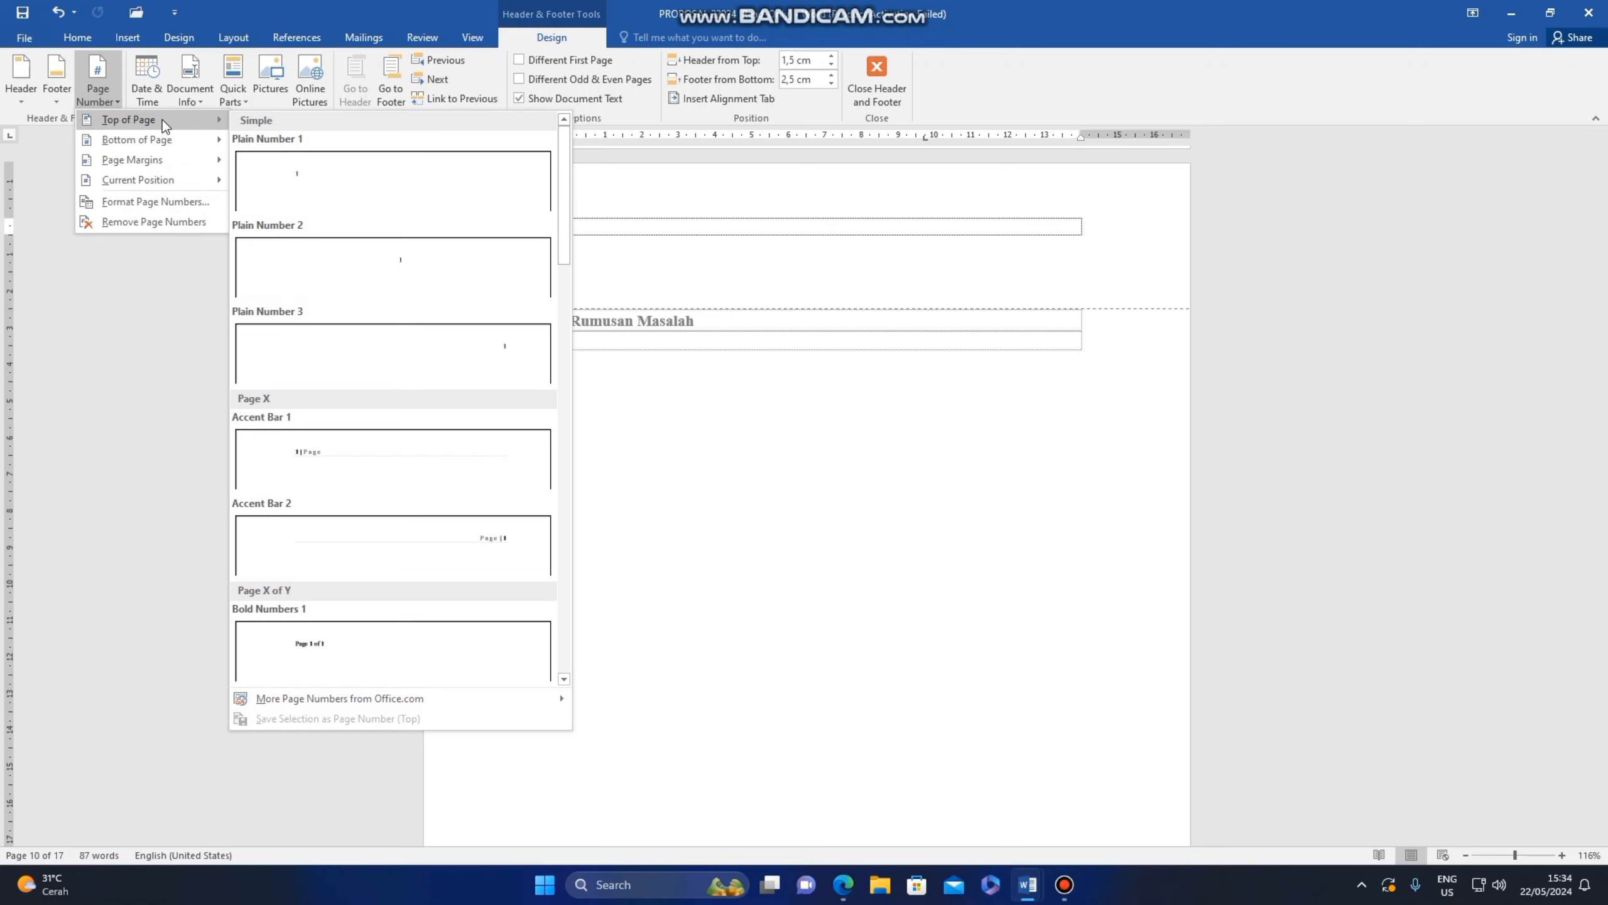
pyautogui.click(368, 323)
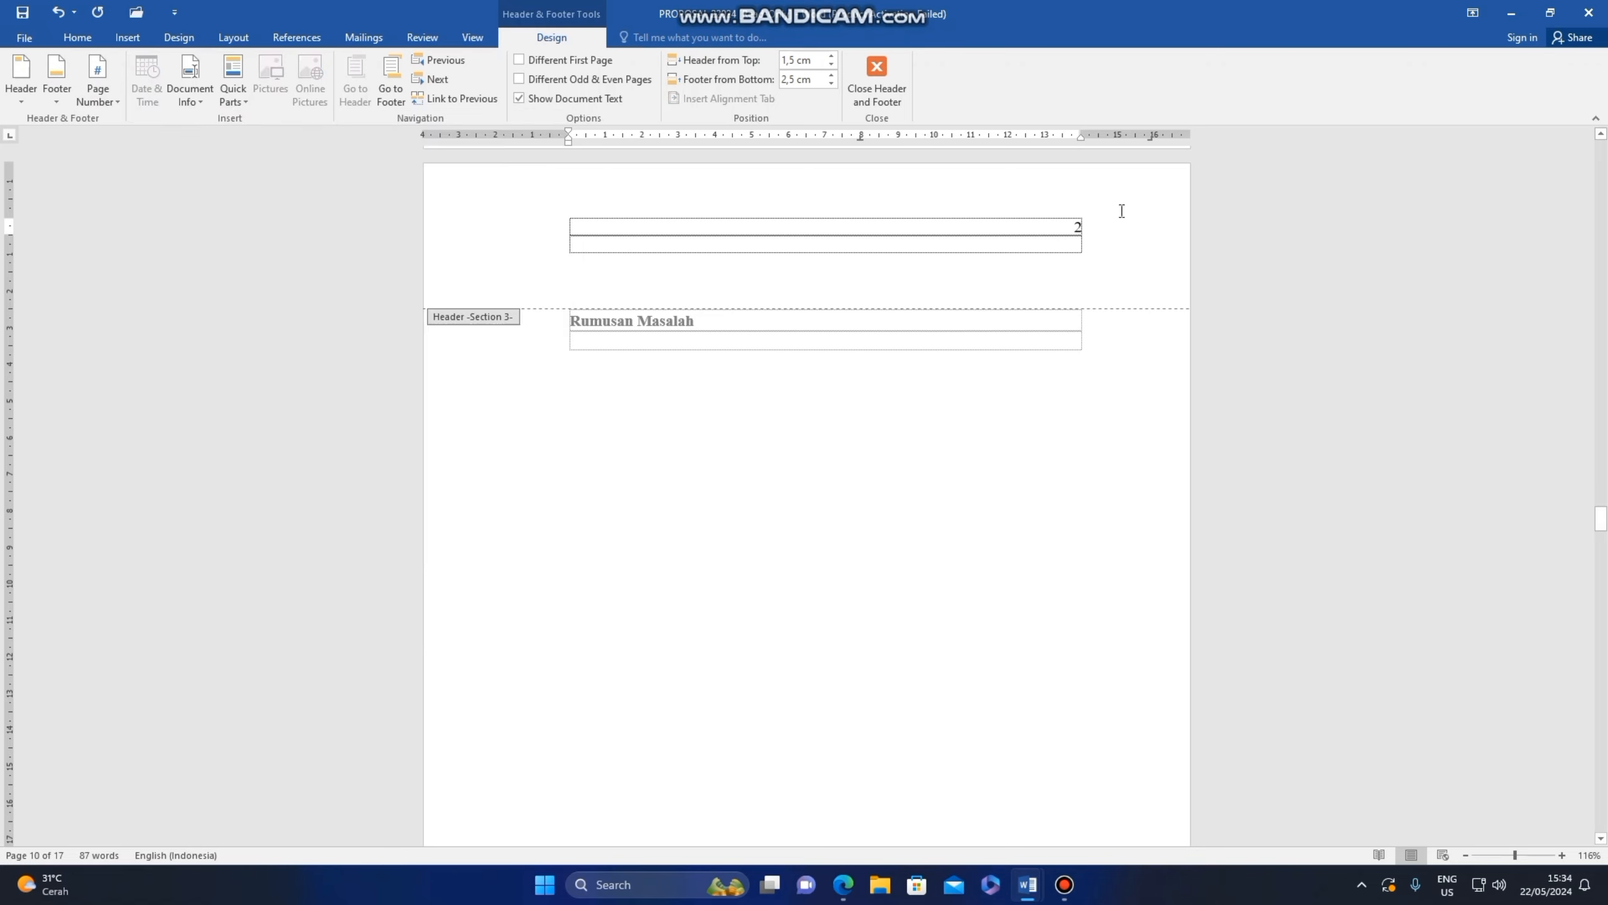
# Step: Unlink the Section 3 footer from the previous section and delete its centred page number
pyautogui.scroll(-7, 516, 426)
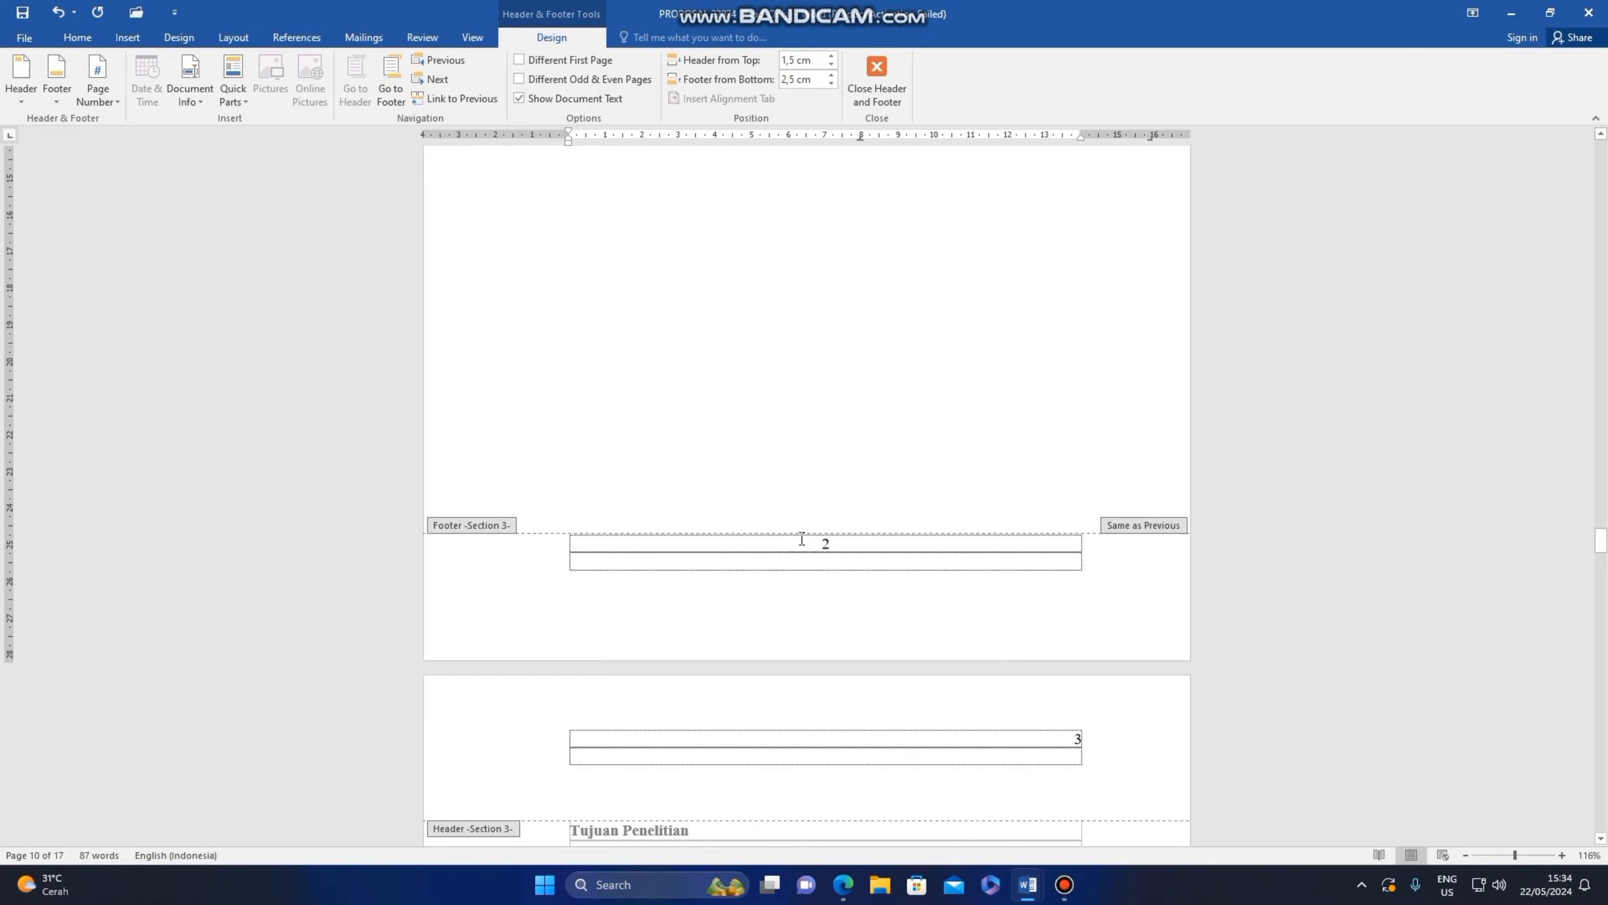
pyautogui.click(429, 101)
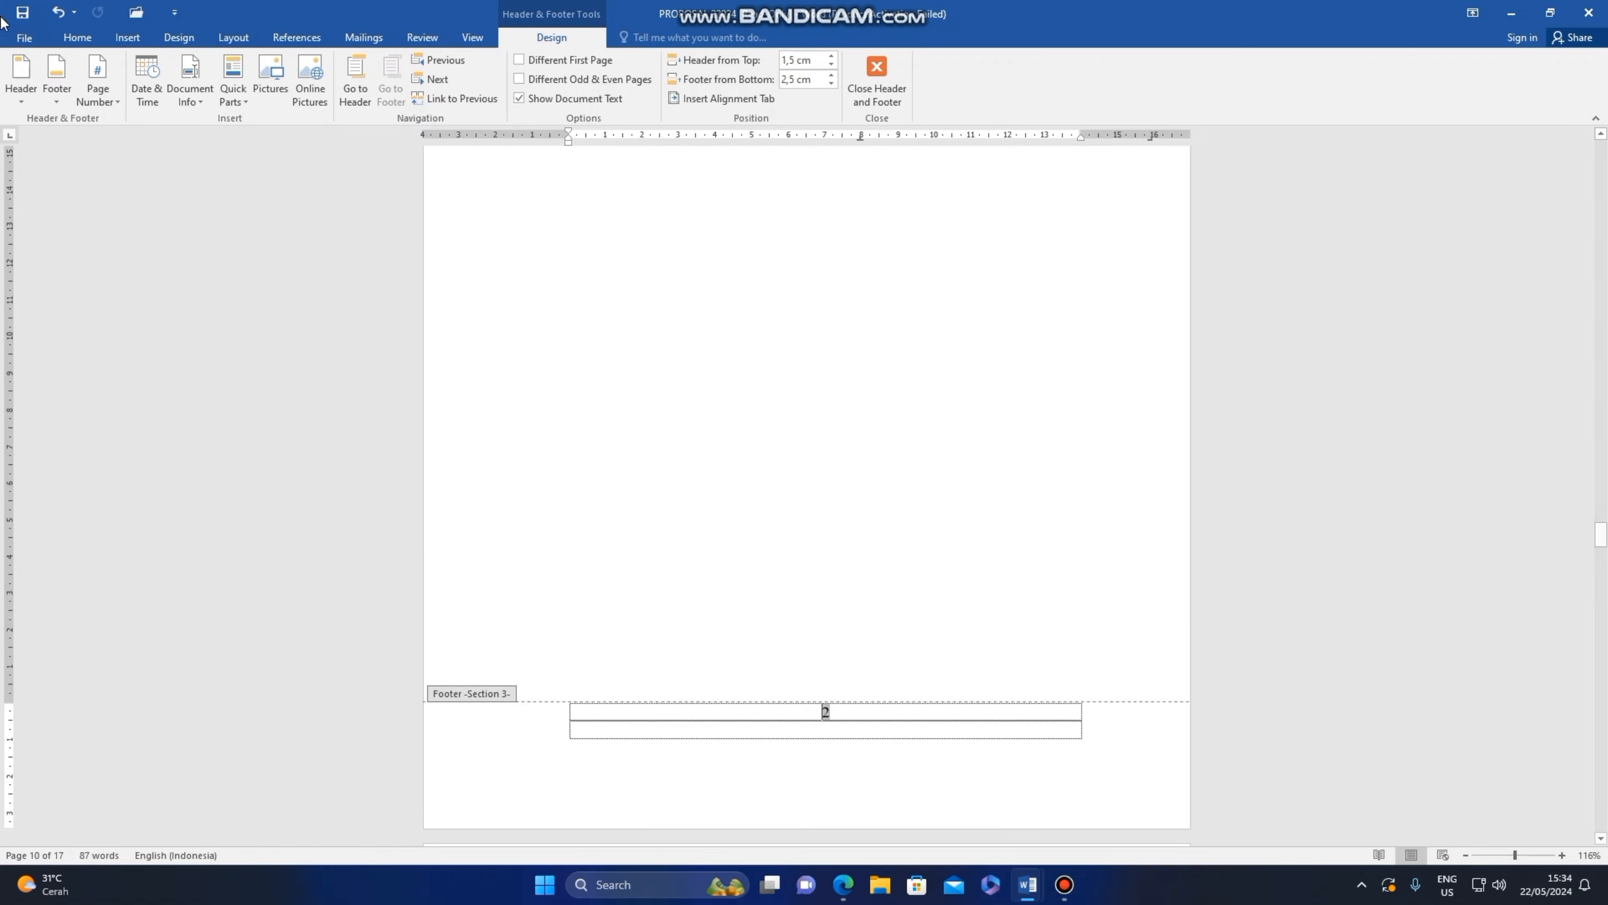
pyautogui.click(278, 108)
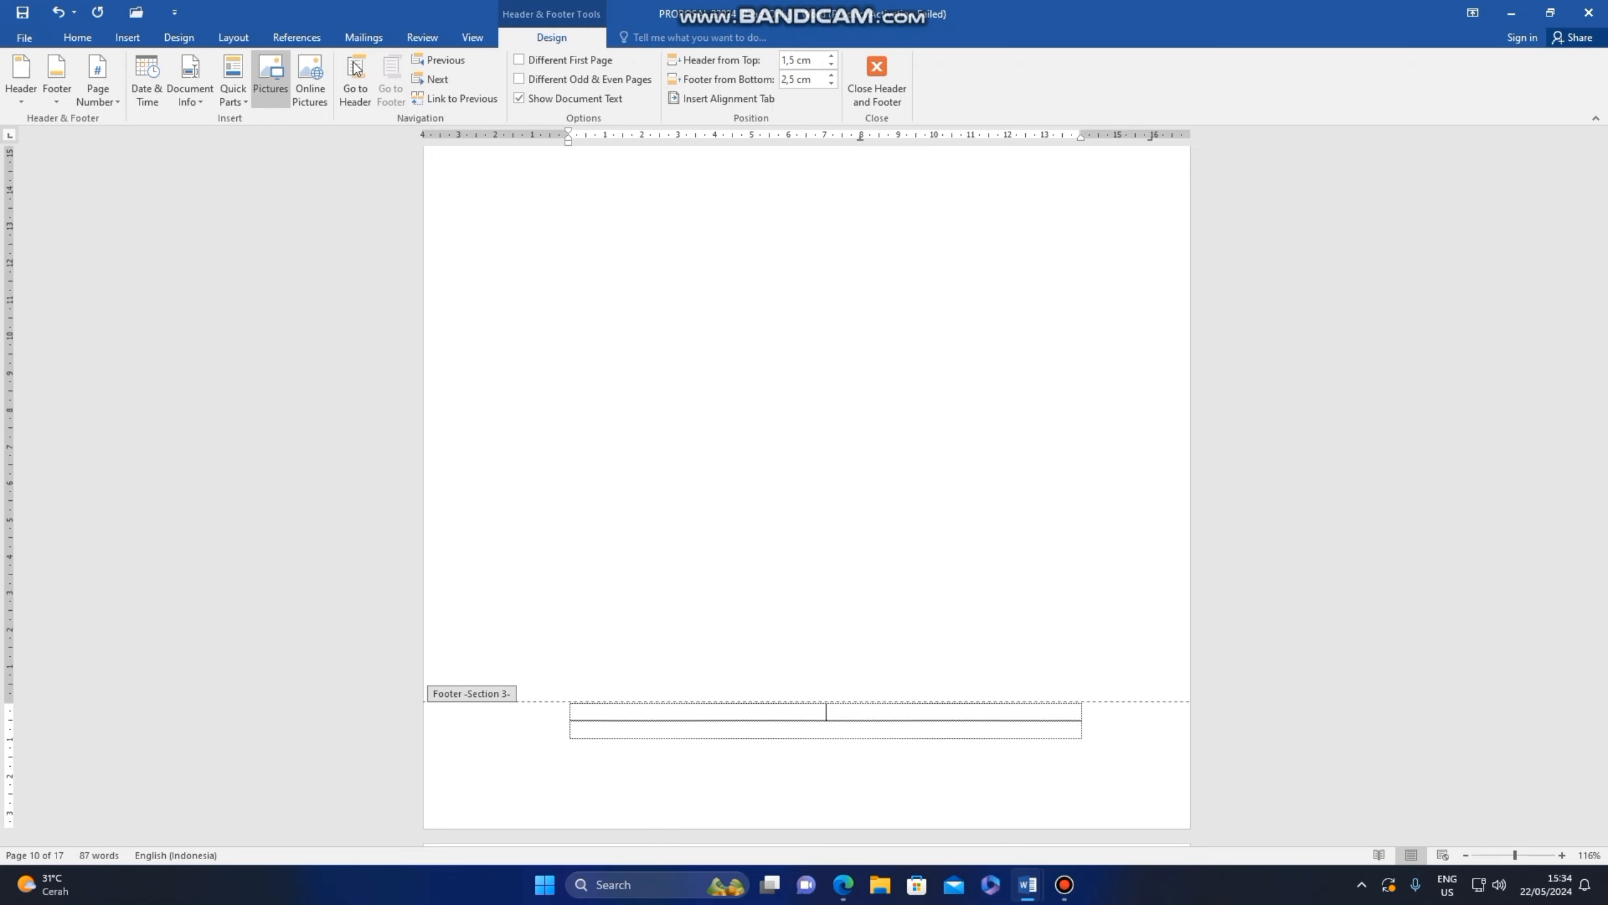
# Step: Check the header and footer page numbers across the BAB I pages up to the start of BAB II
pyautogui.scroll(-7, 608, 434)
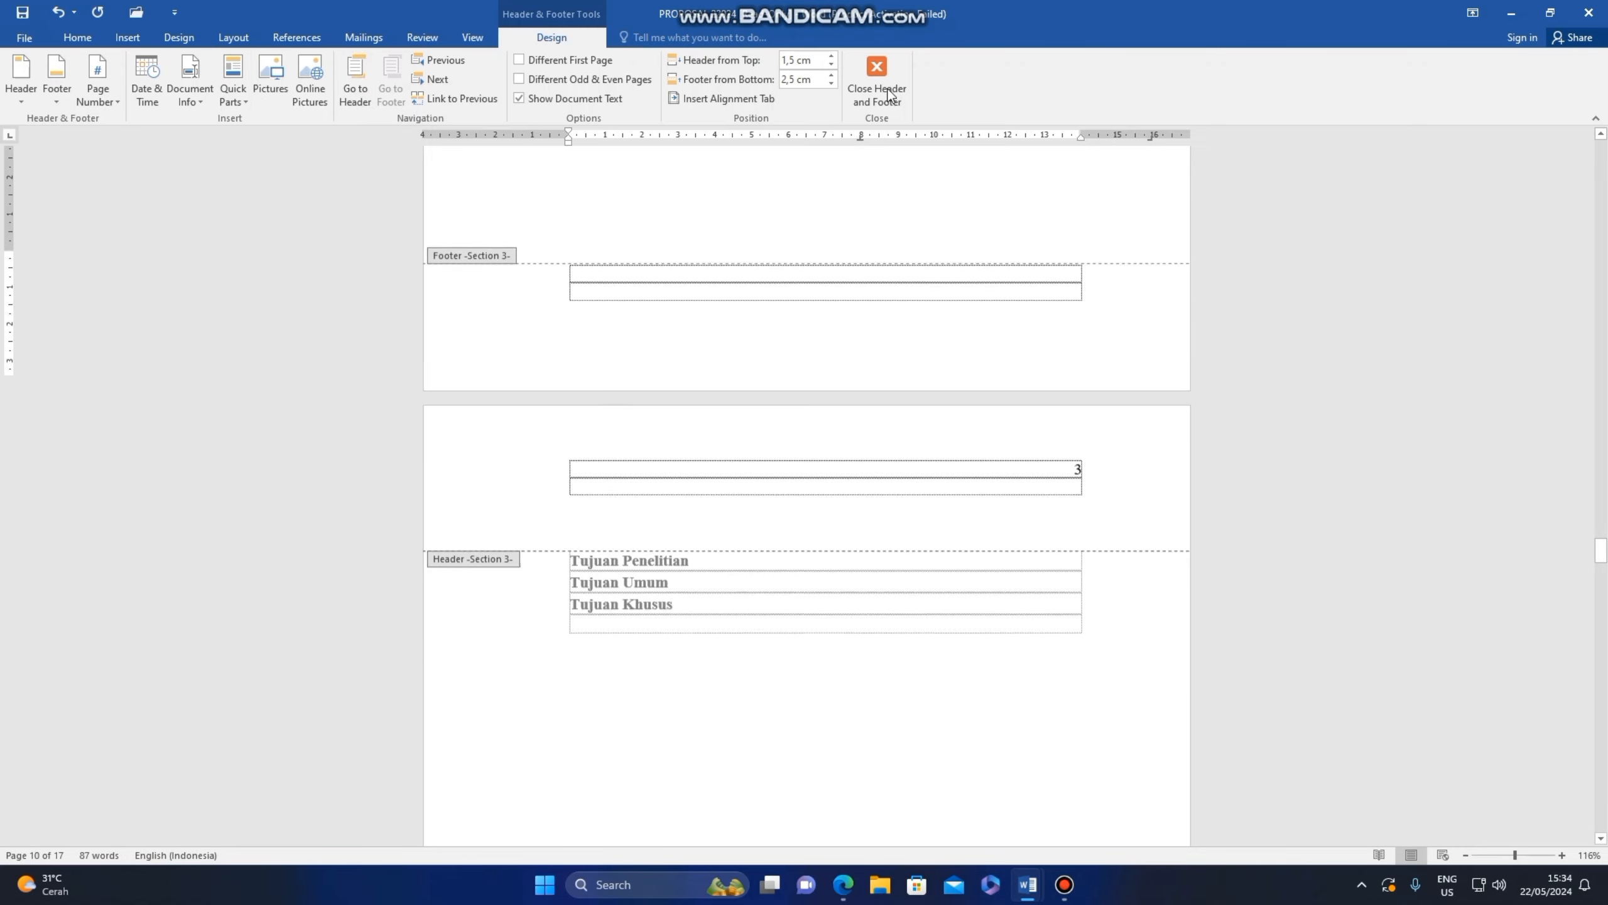
pyautogui.scroll(-18, 899, 345)
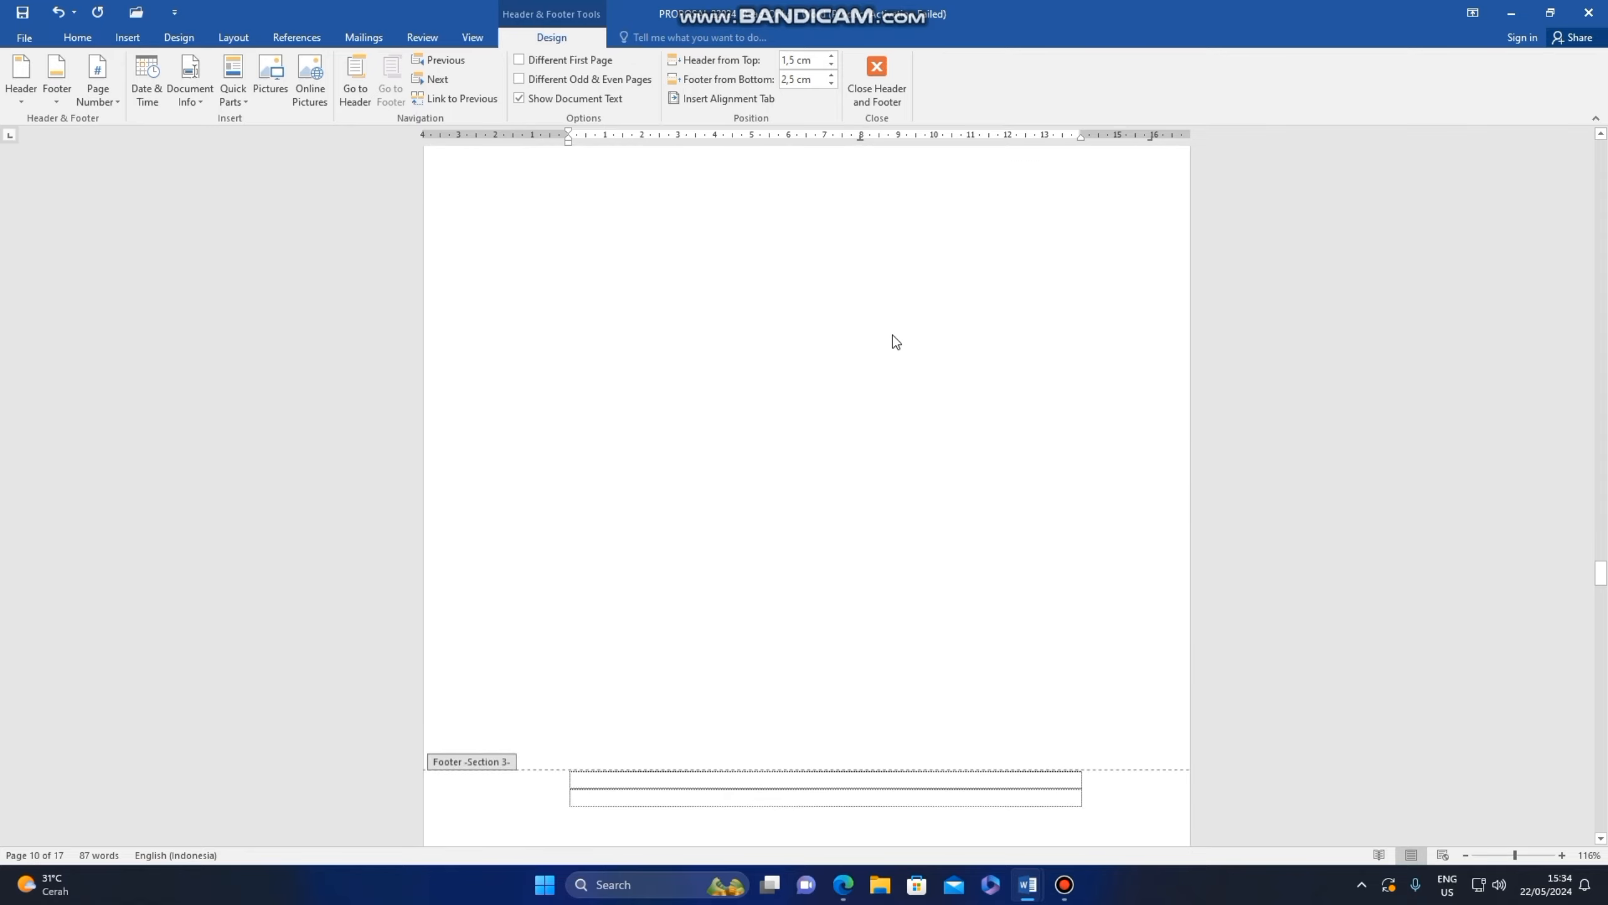
pyautogui.scroll(20, 886, 339)
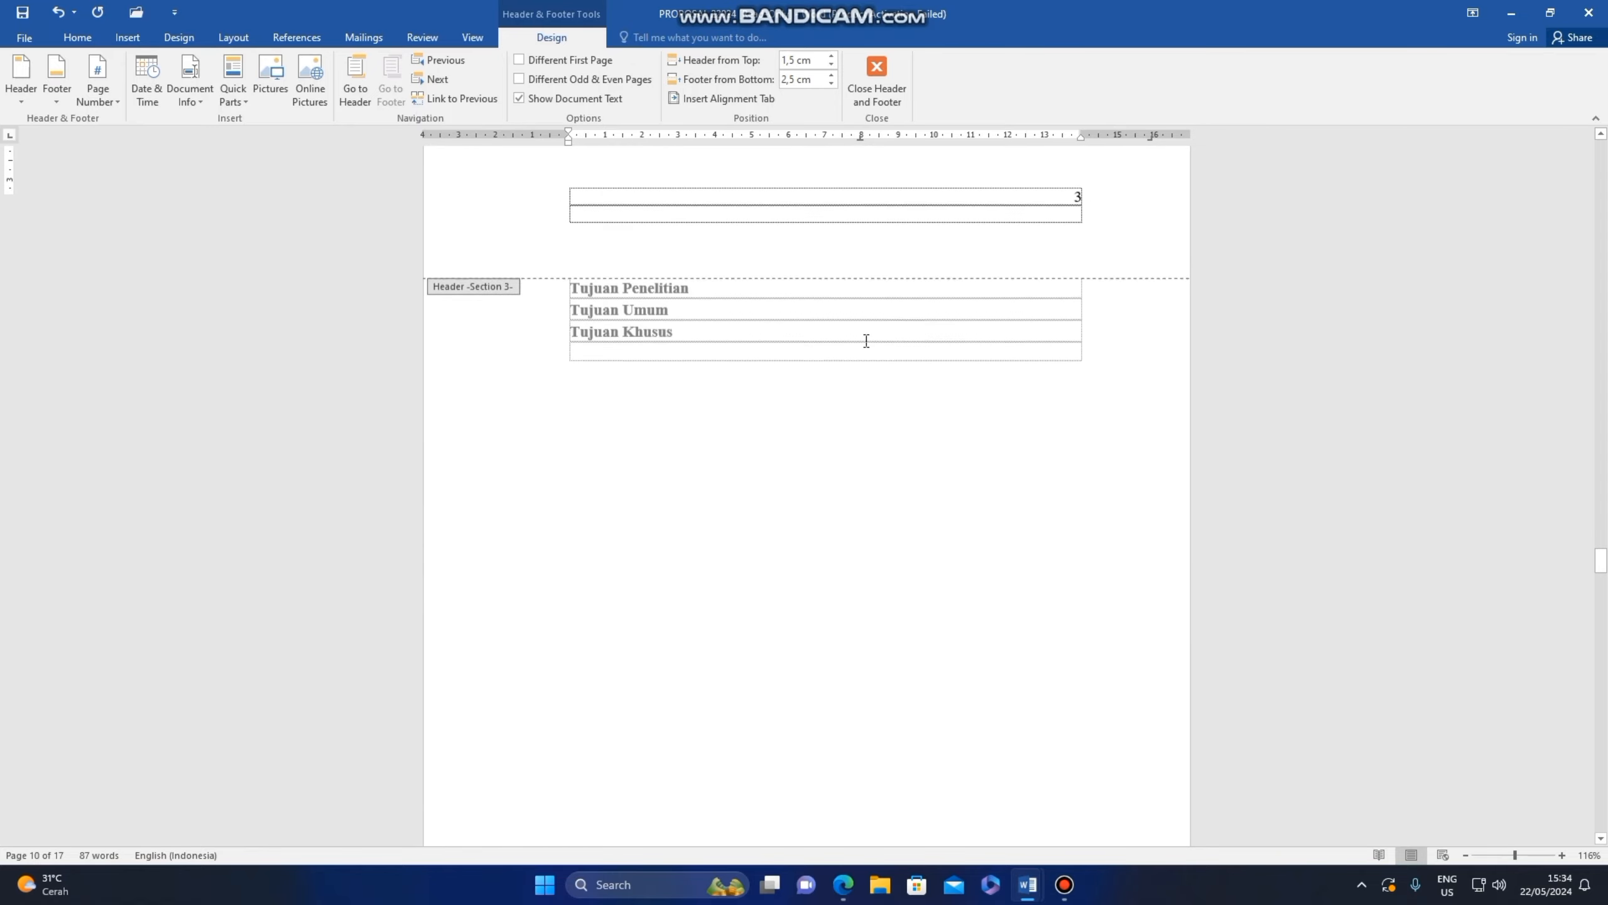
pyautogui.scroll(15, 866, 341)
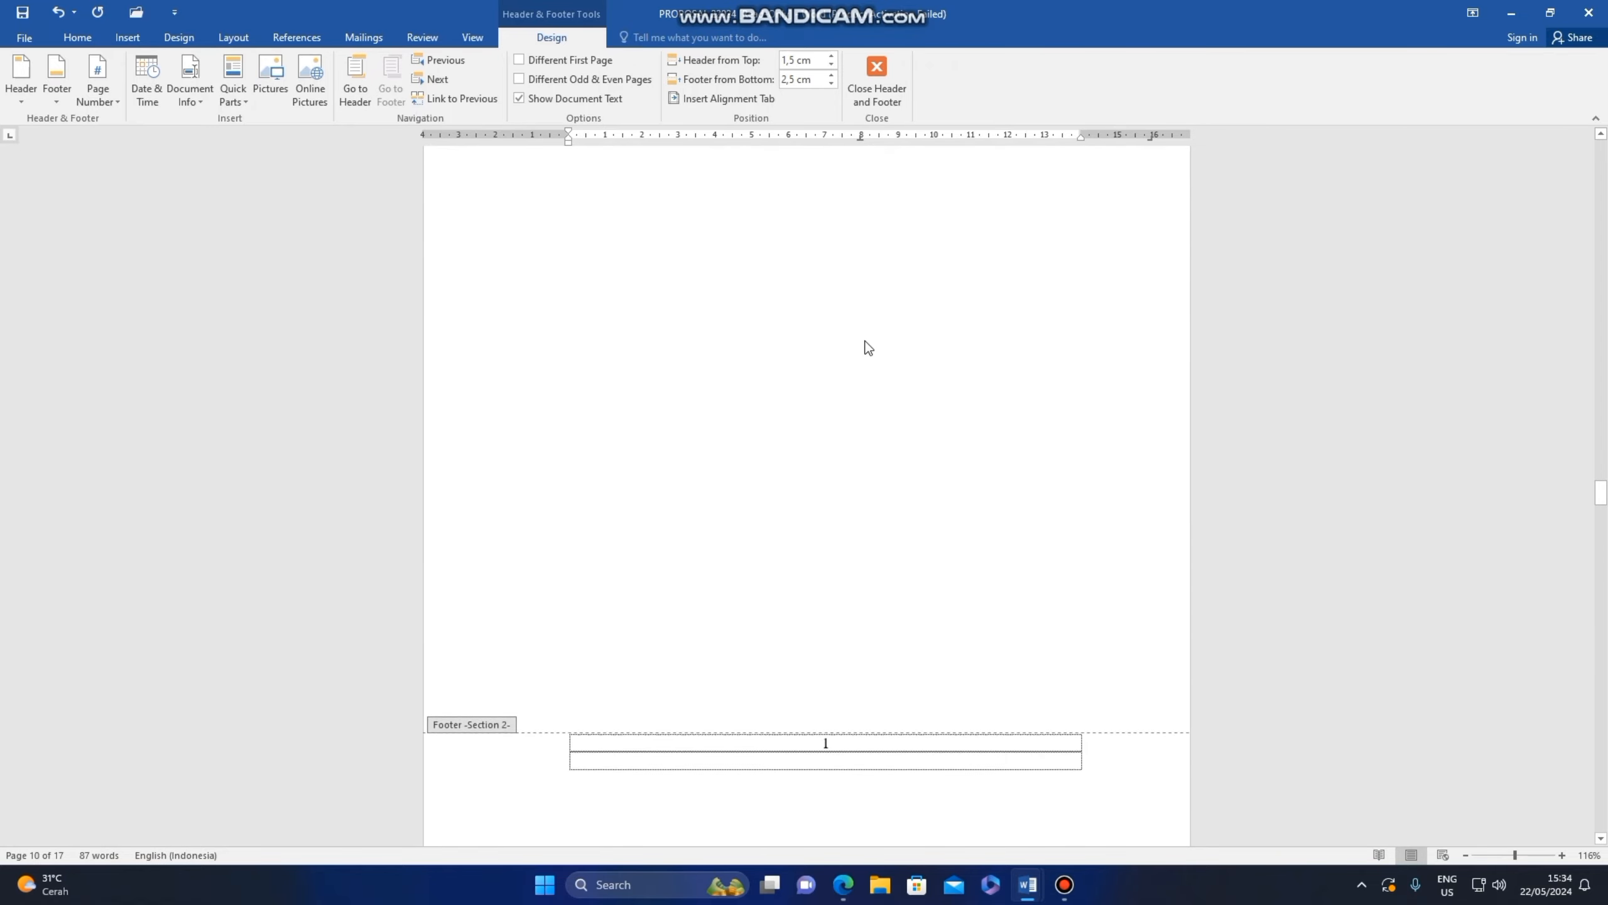
pyautogui.scroll(-15, 836, 447)
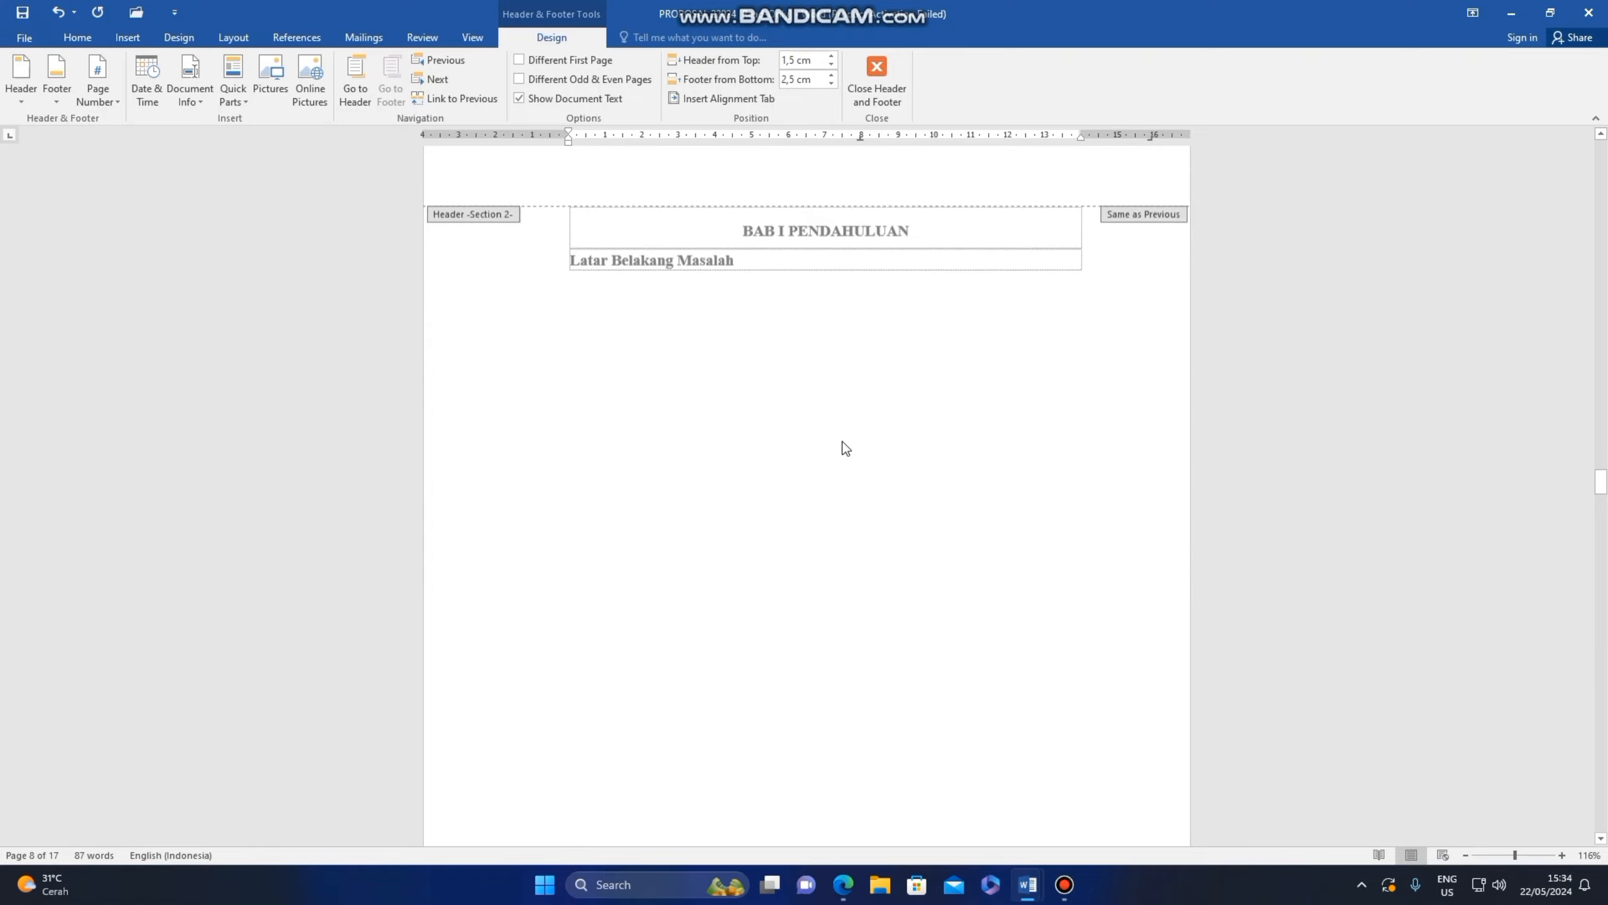
pyautogui.scroll(-15, 848, 462)
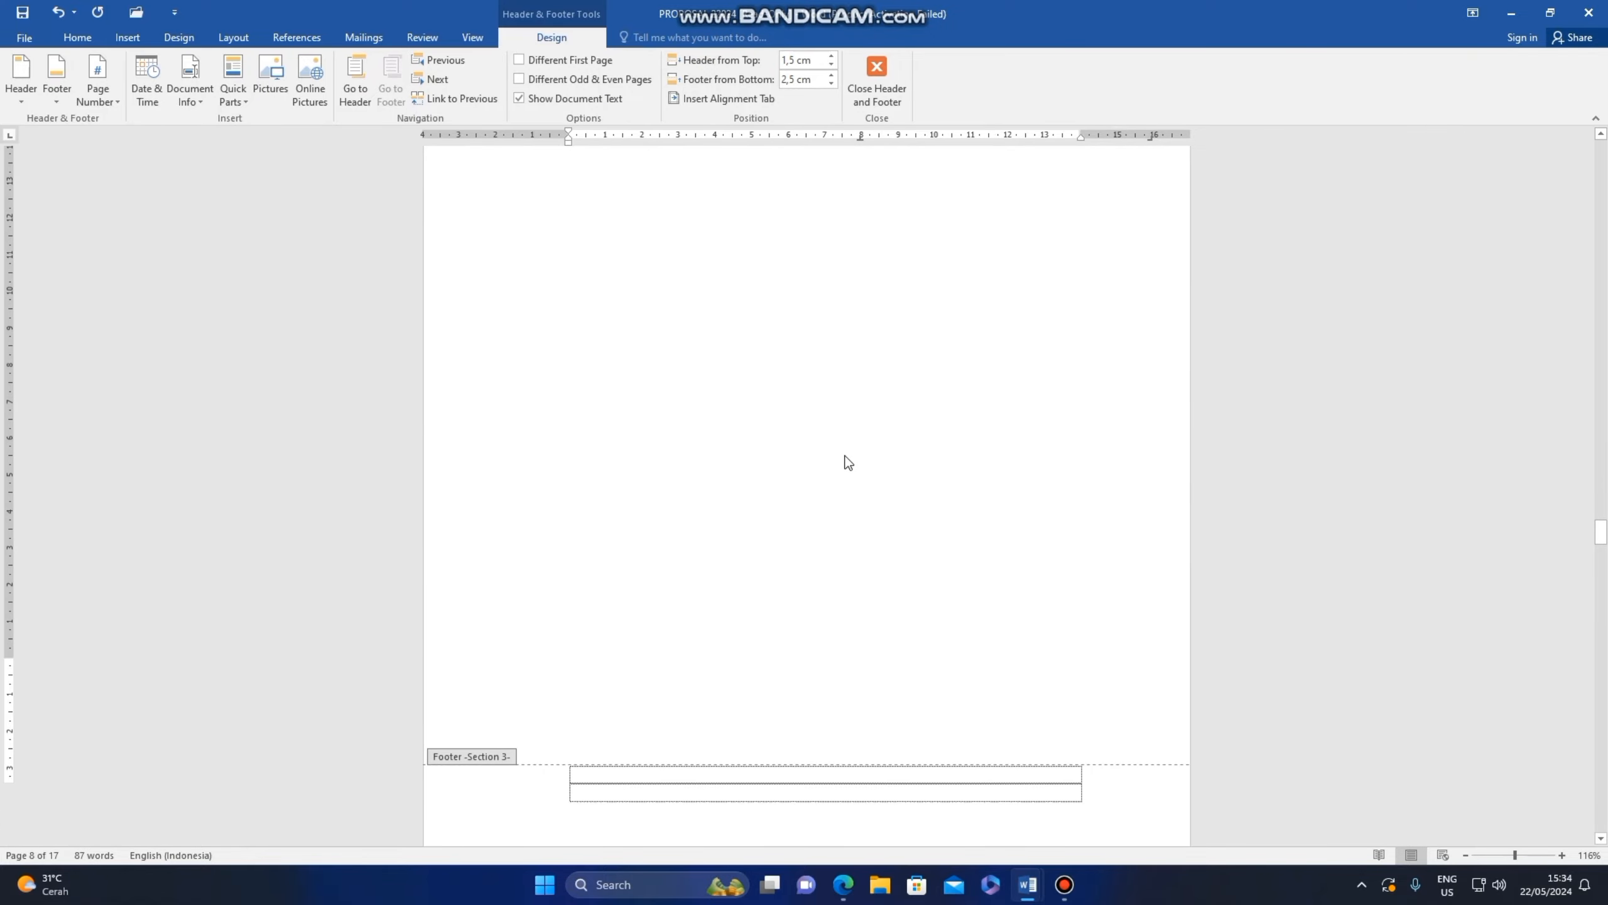
pyautogui.scroll(-15, 846, 455)
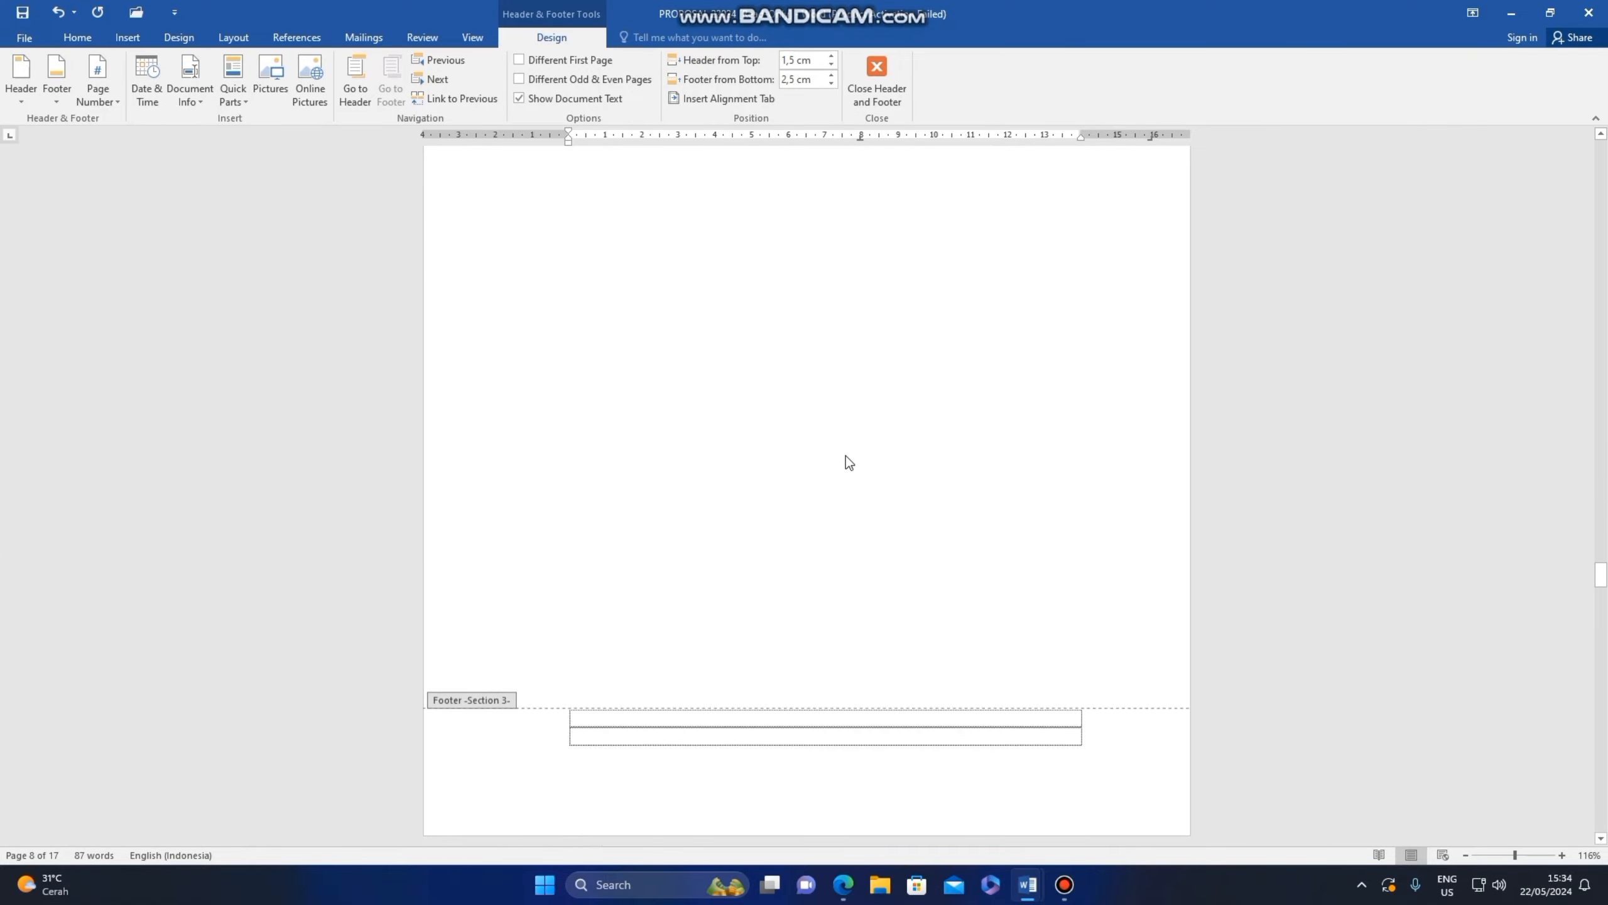
pyautogui.scroll(-15, 850, 450)
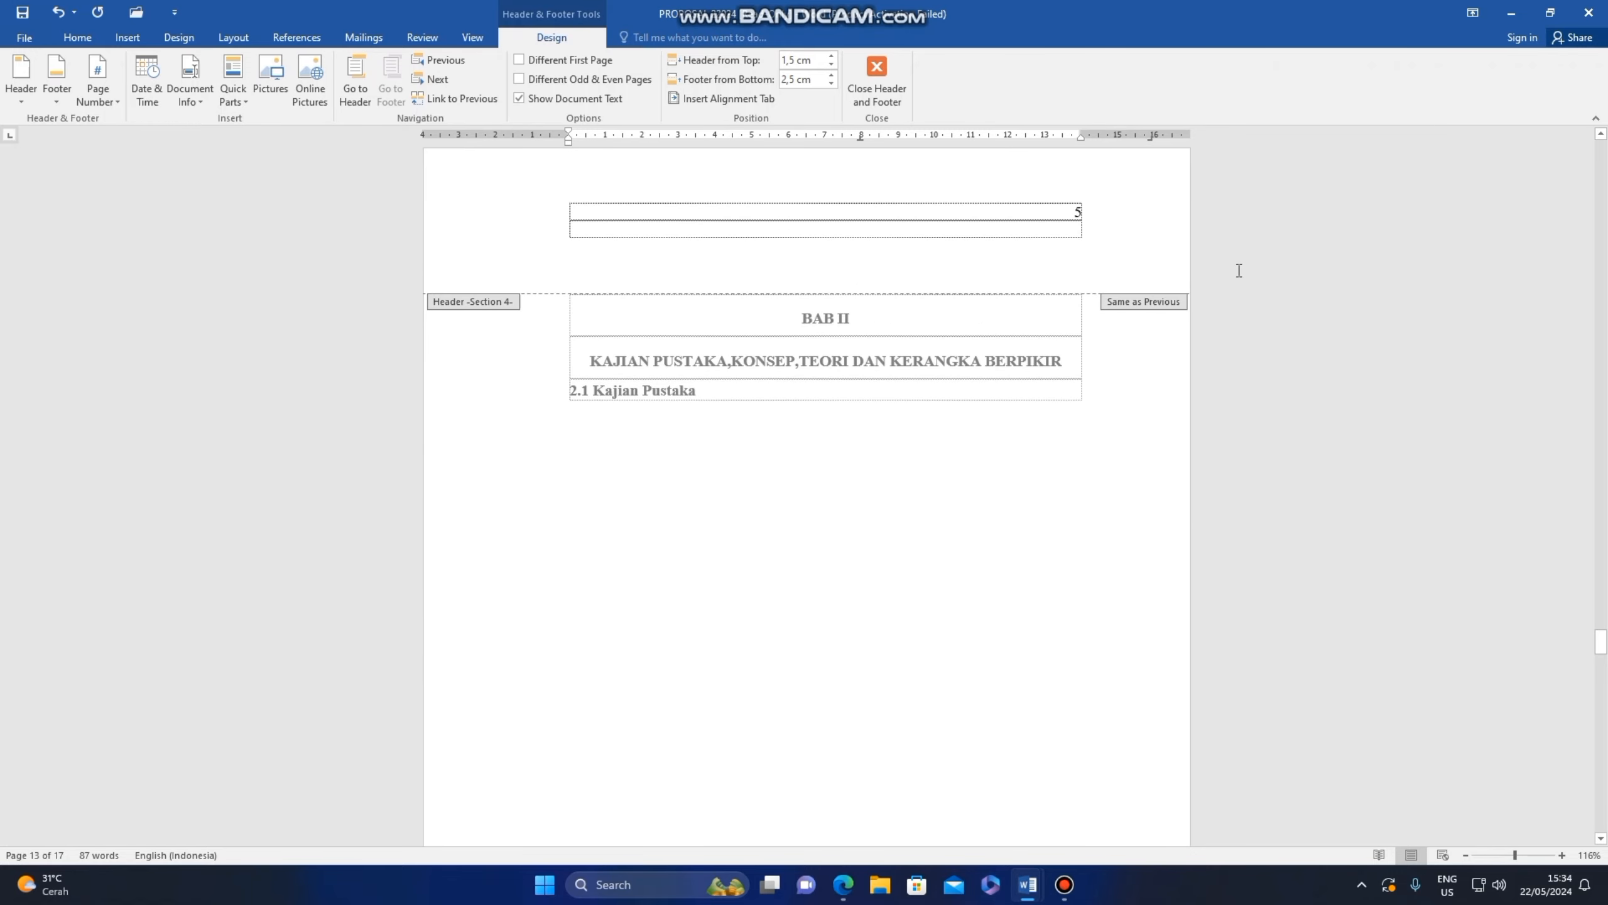
# Step: Unlink the Section 4 header on the BAB II page from the previous section and check that section's footer
pyautogui.click(1077, 211)
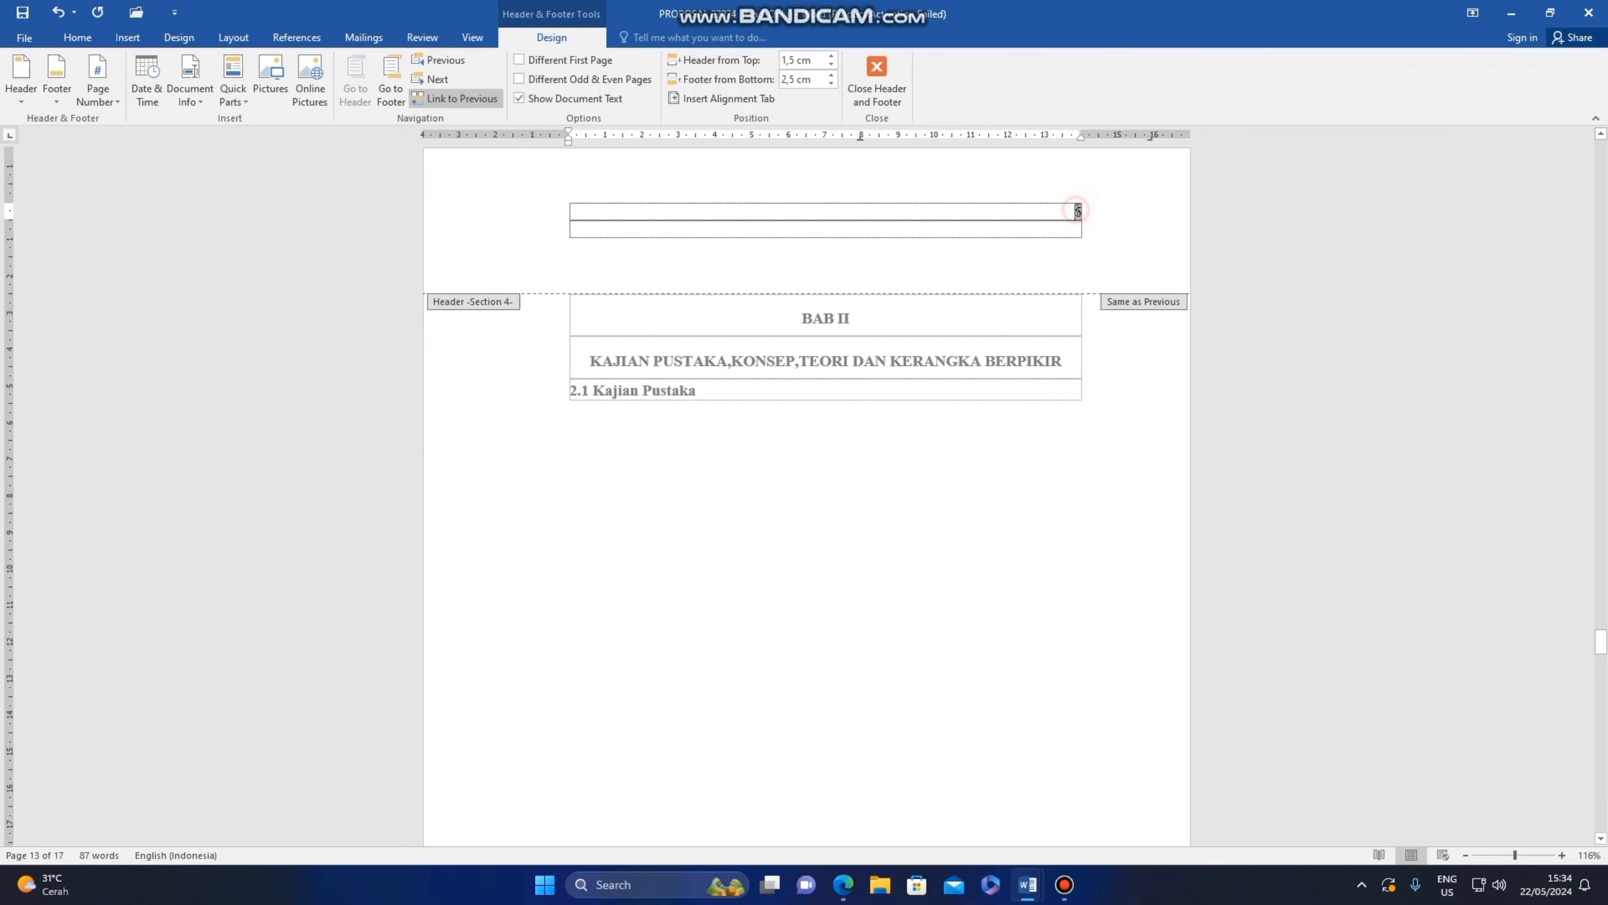
pyautogui.click(442, 93)
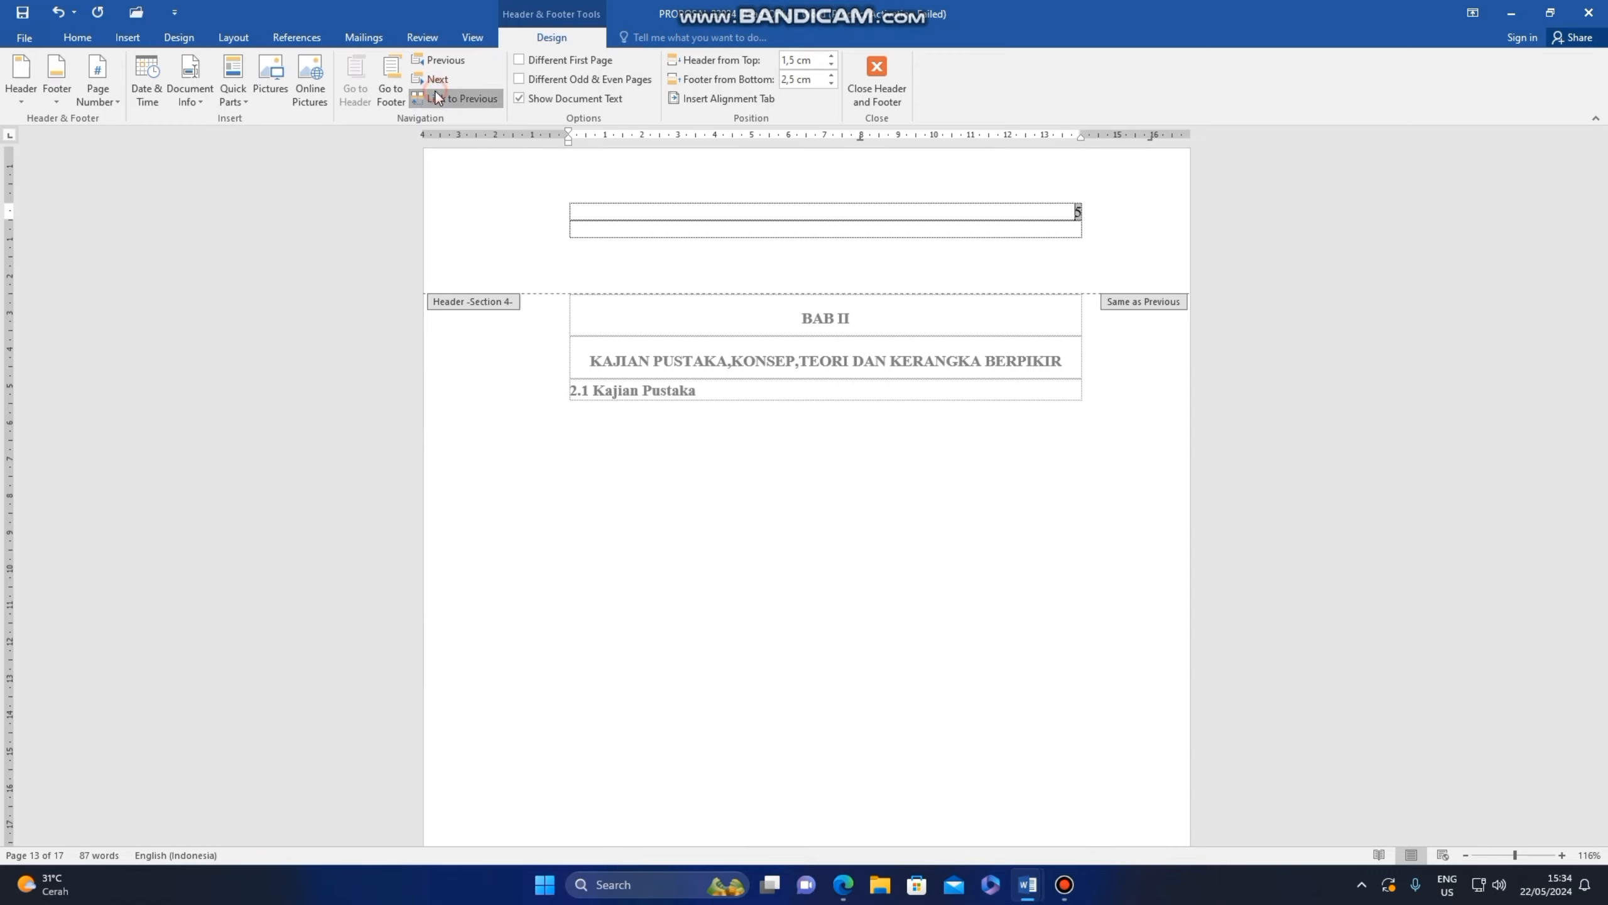
pyautogui.scroll(-10, 697, 675)
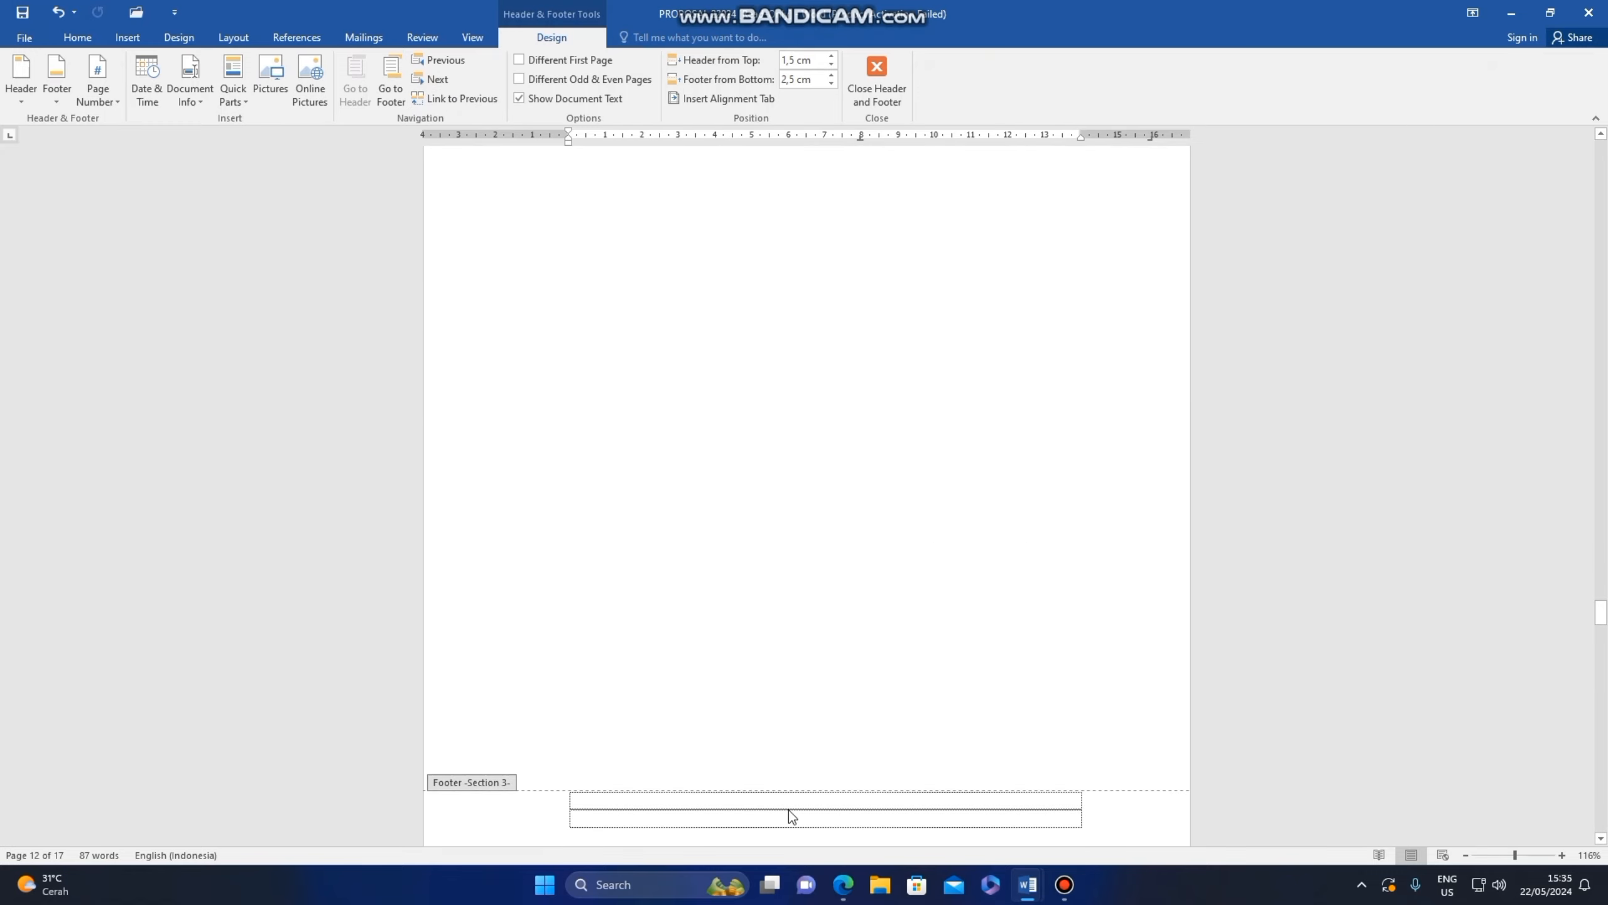
pyautogui.scroll(-7, 789, 810)
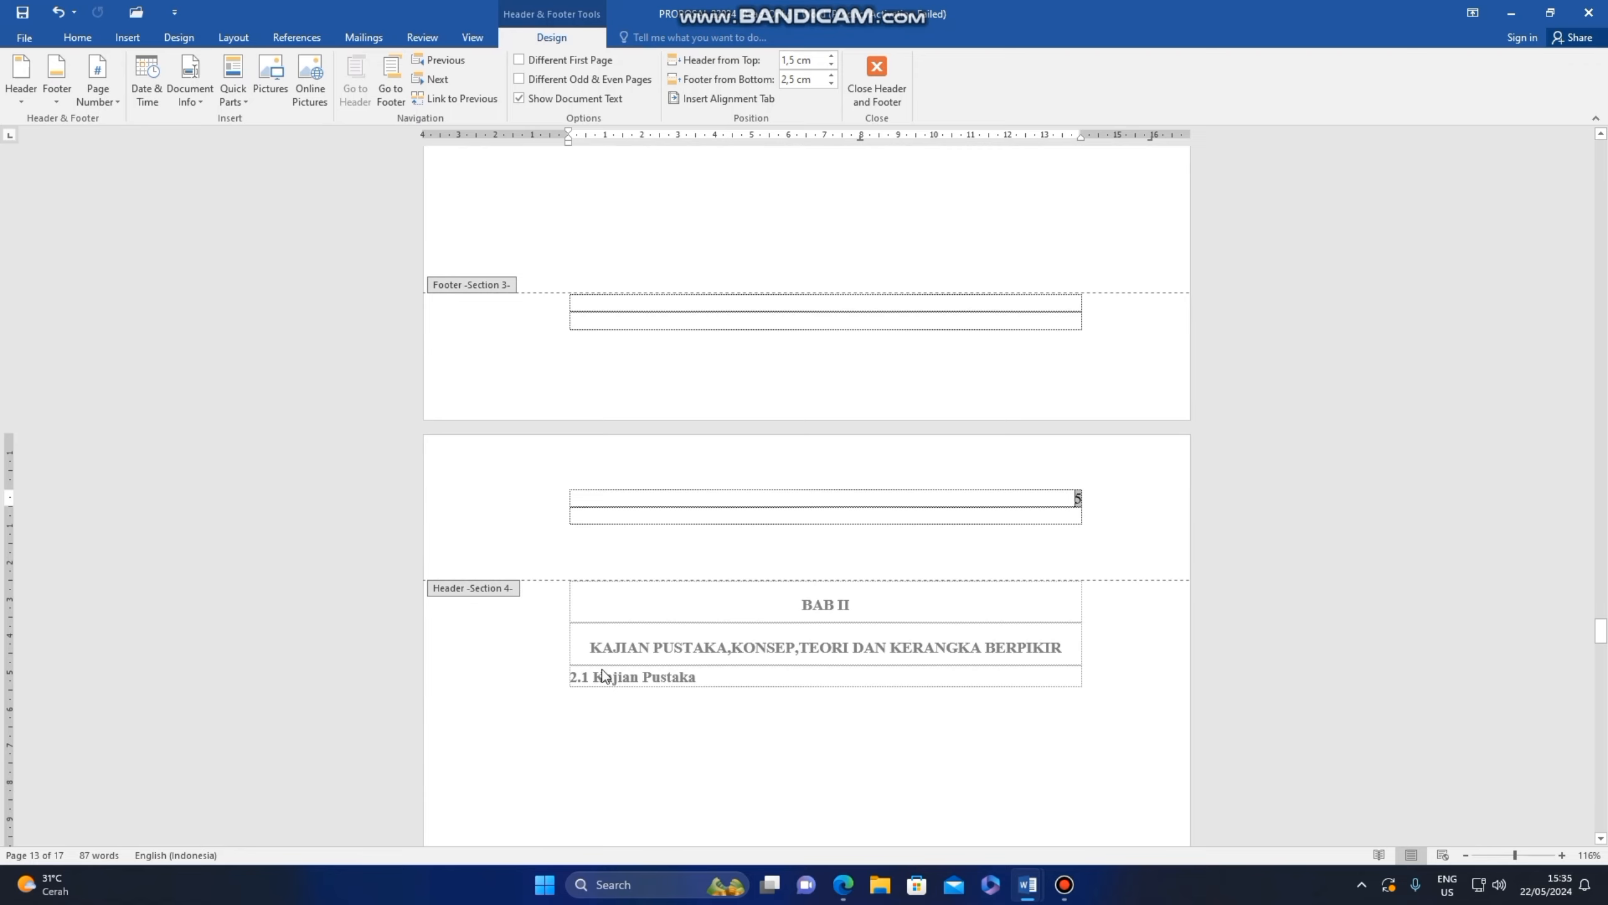
pyautogui.scroll(-13, 796, 751)
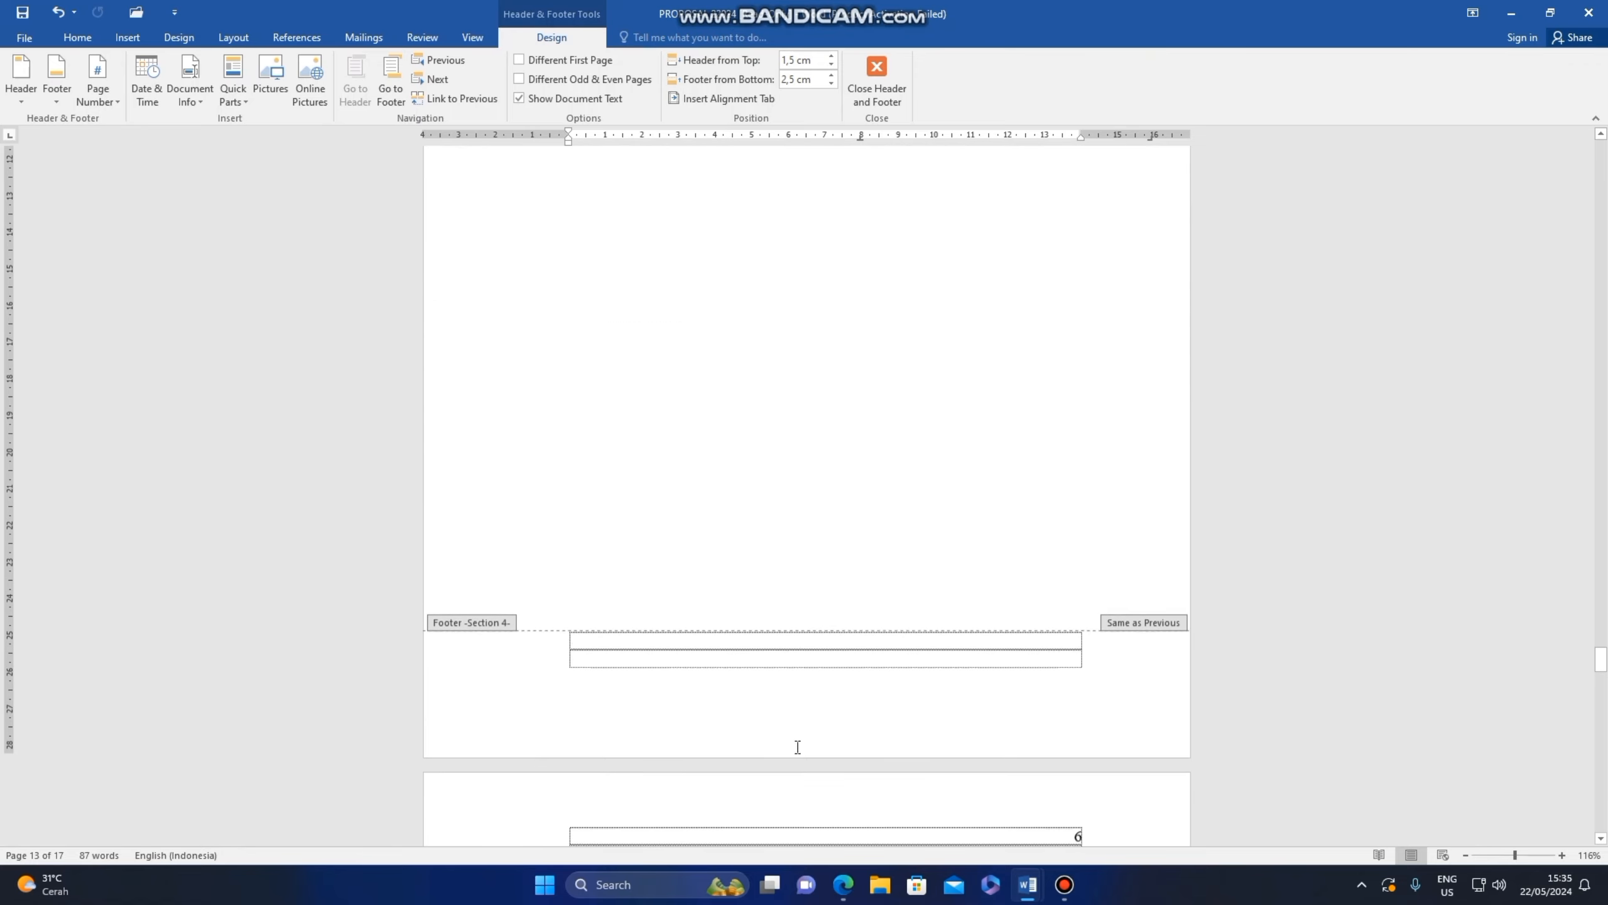
pyautogui.scroll(12, 797, 747)
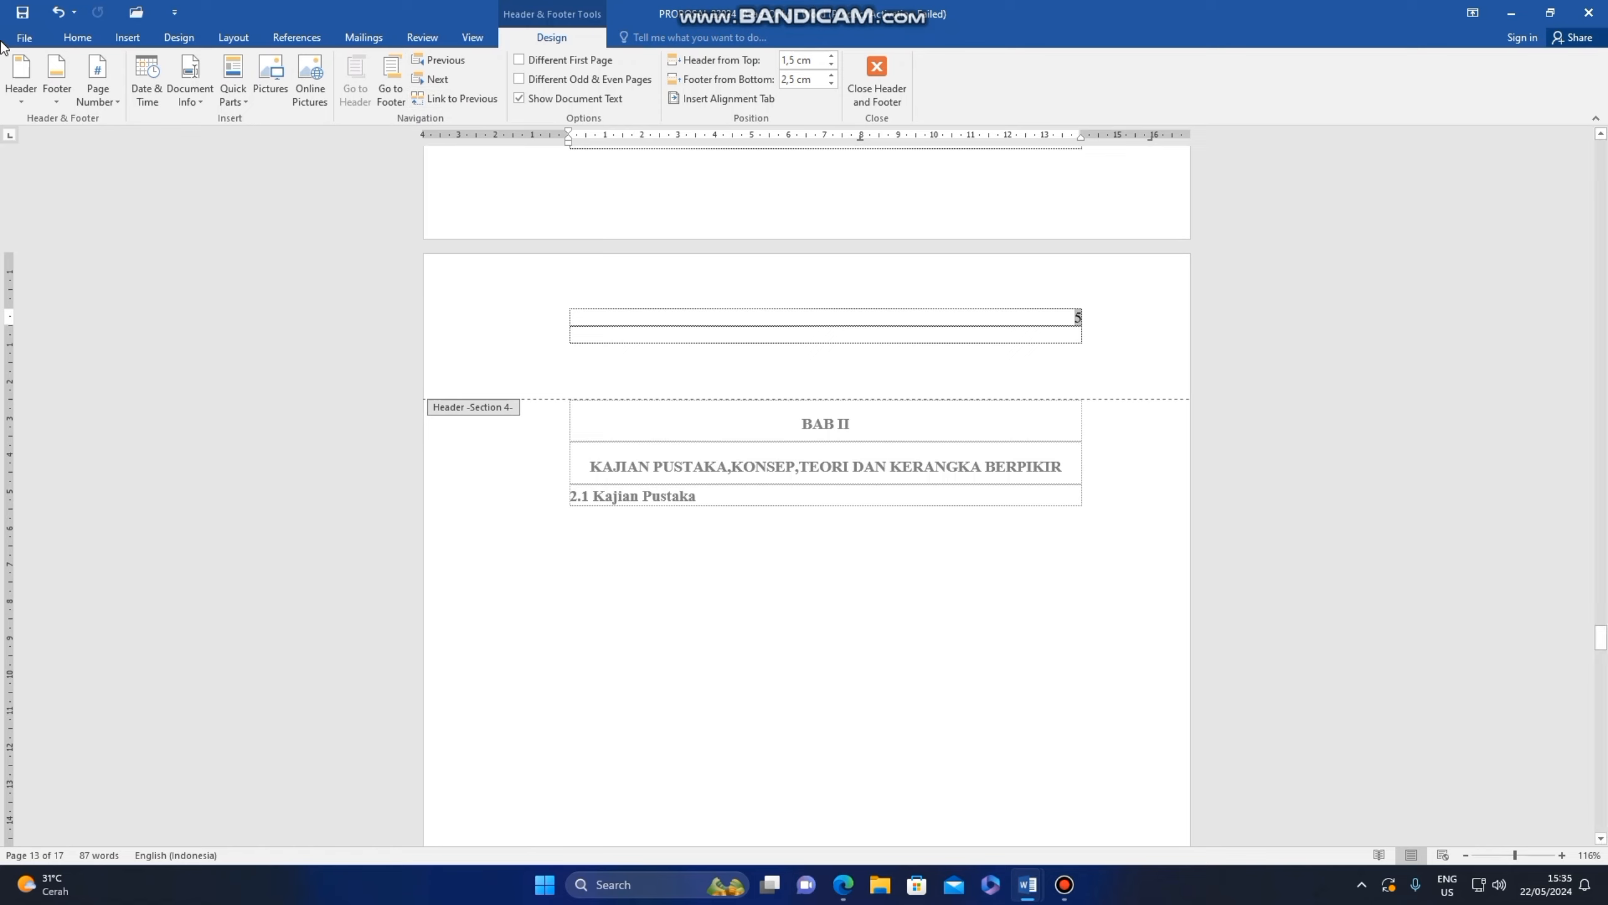
# Step: Remove the page number from the Section 4 header on the BAB II page
pyautogui.click(97, 95)
pyautogui.click(146, 222)
# Step: Unlink the Section 4 footer on the BAB II page from the previous section and insert a Plain Number 2 page number at the page bottom
pyautogui.scroll(-7, 814, 417)
pyautogui.click(825, 593)
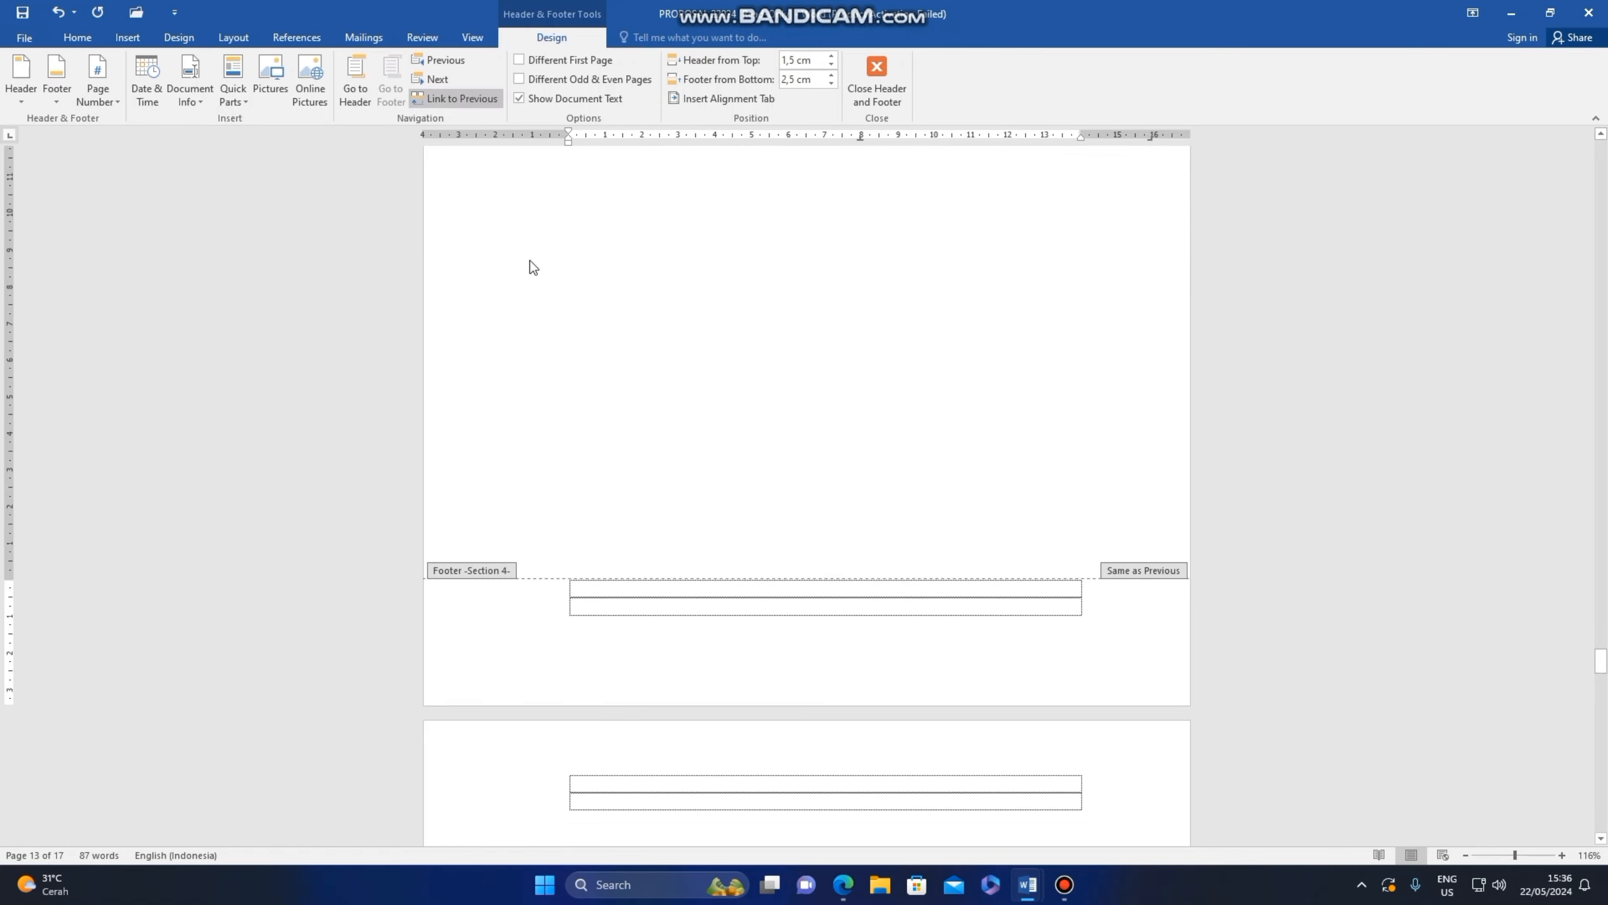
pyautogui.click(430, 99)
pyautogui.click(94, 82)
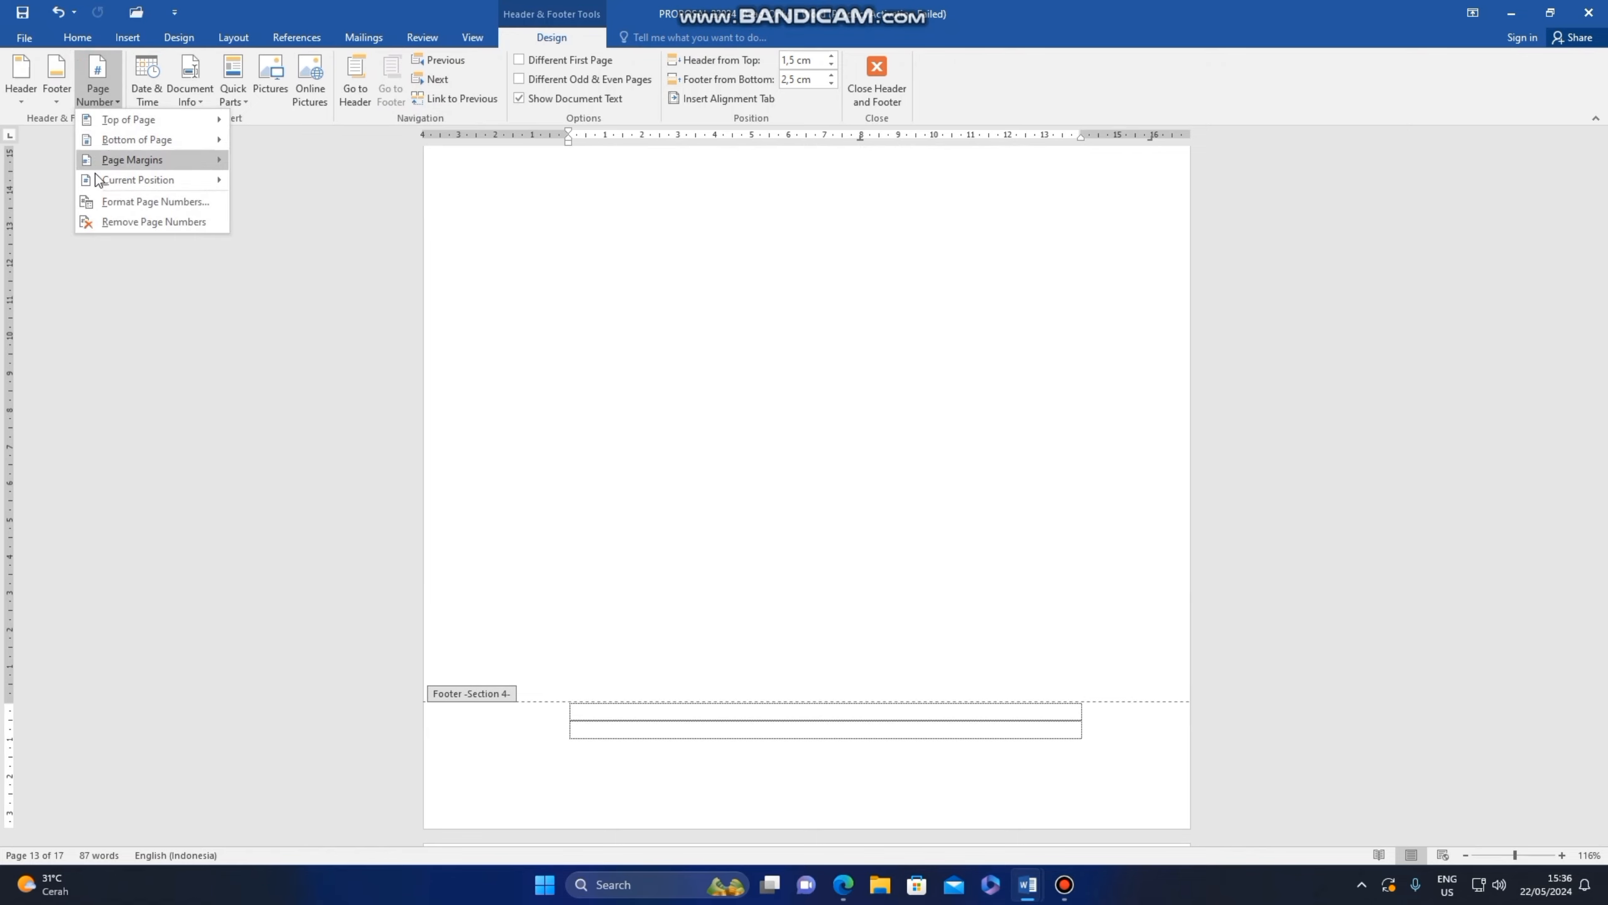
pyautogui.moveTo(116, 146)
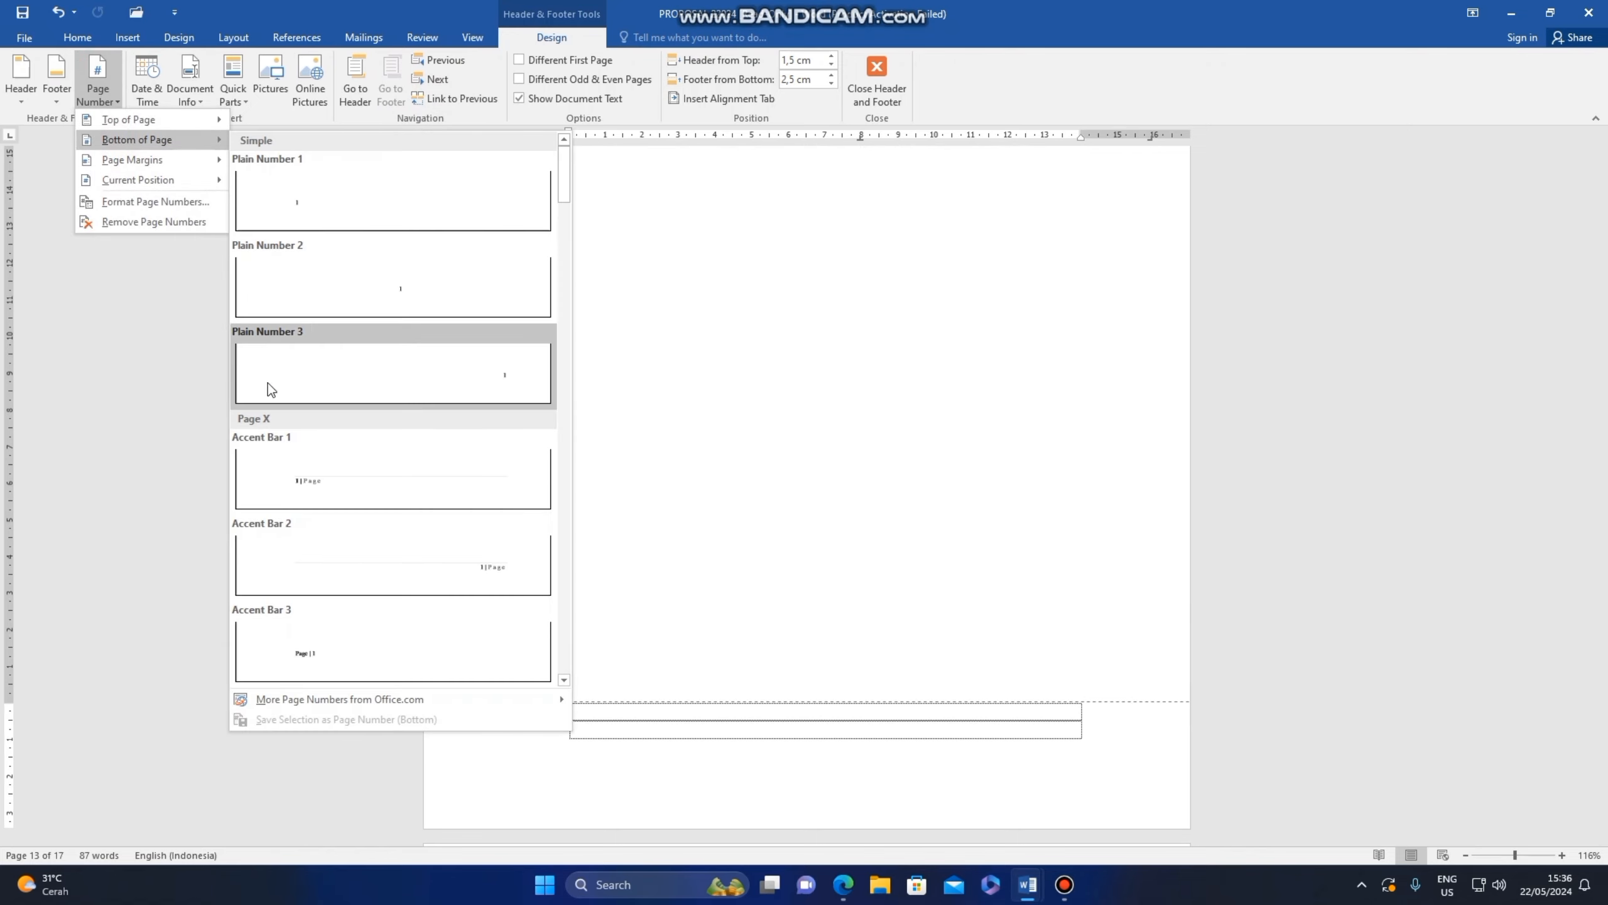
pyautogui.click(434, 298)
# Step: Unlink the Section 5 header on the 2.2 Konsep page from the previous section and insert a Plain Number 3 page number at the page top
pyautogui.scroll(-5, 691, 507)
pyautogui.scroll(-10, 686, 502)
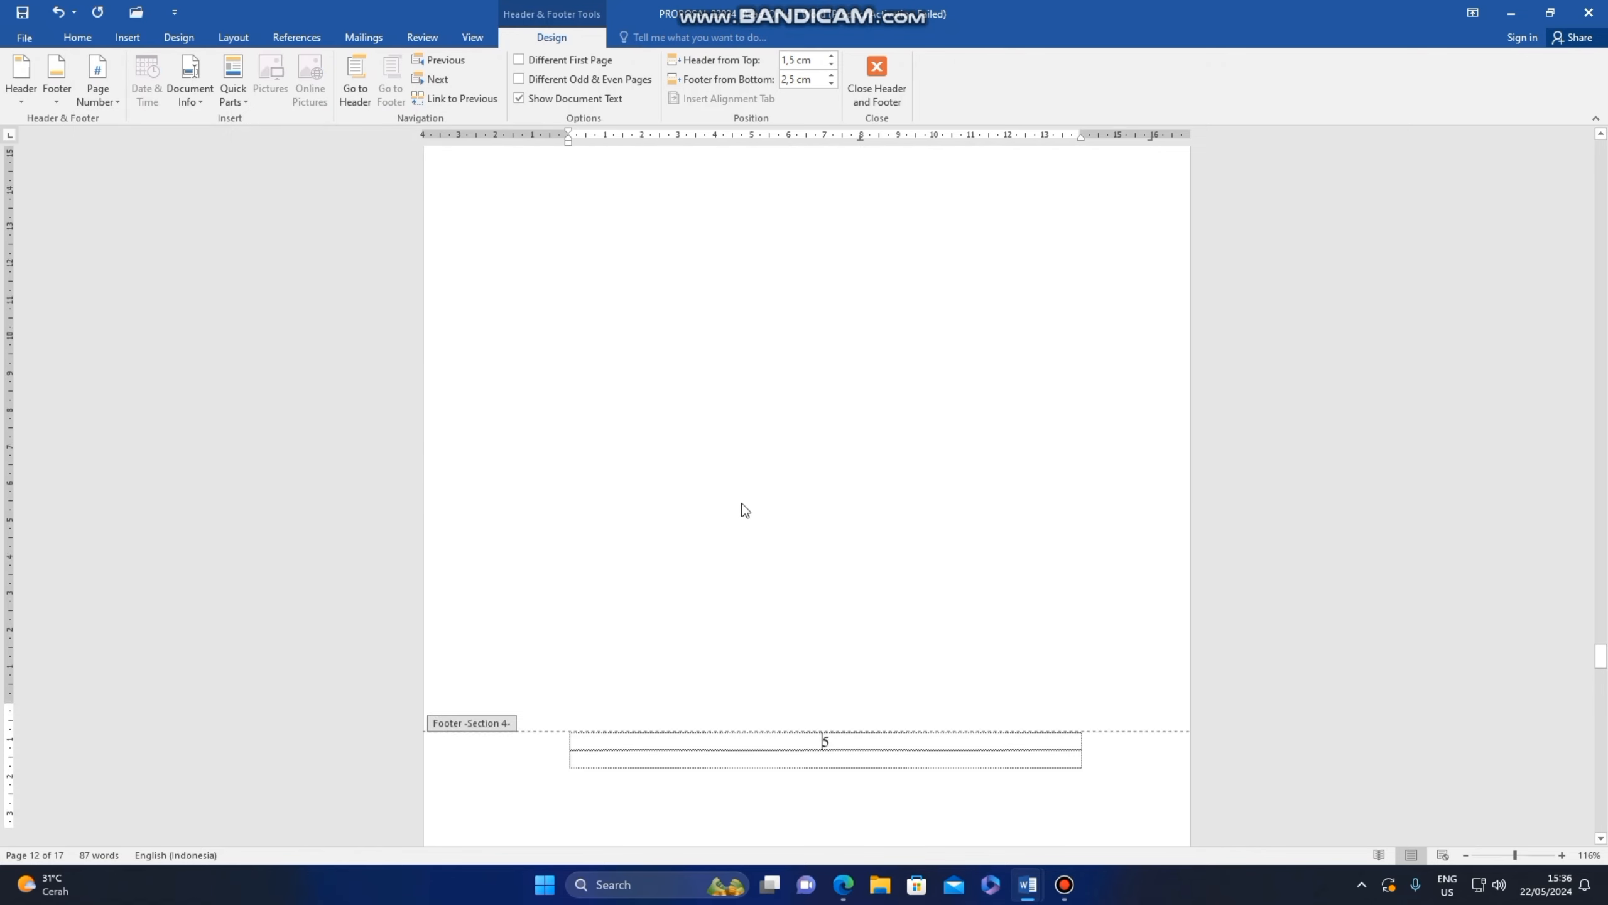
pyautogui.click(1003, 351)
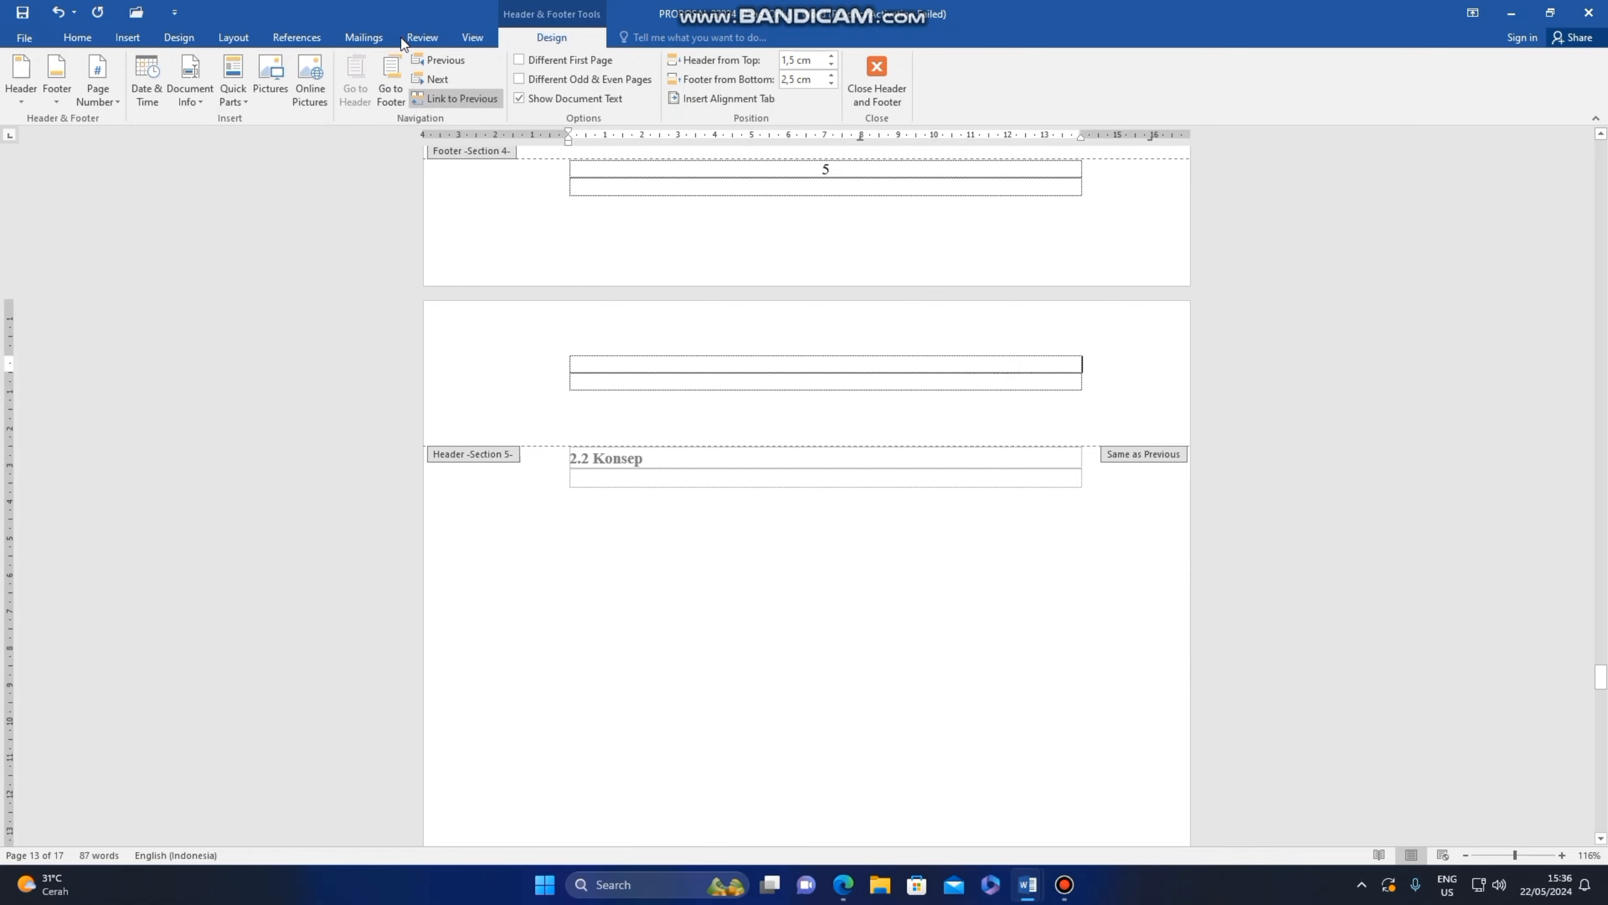
pyautogui.click(439, 99)
pyautogui.click(81, 92)
pyautogui.moveTo(127, 119)
pyautogui.click(348, 345)
# Step: Unlink the Section 5 footer from the previous section and delete its centred page number
pyautogui.scroll(-10, 708, 529)
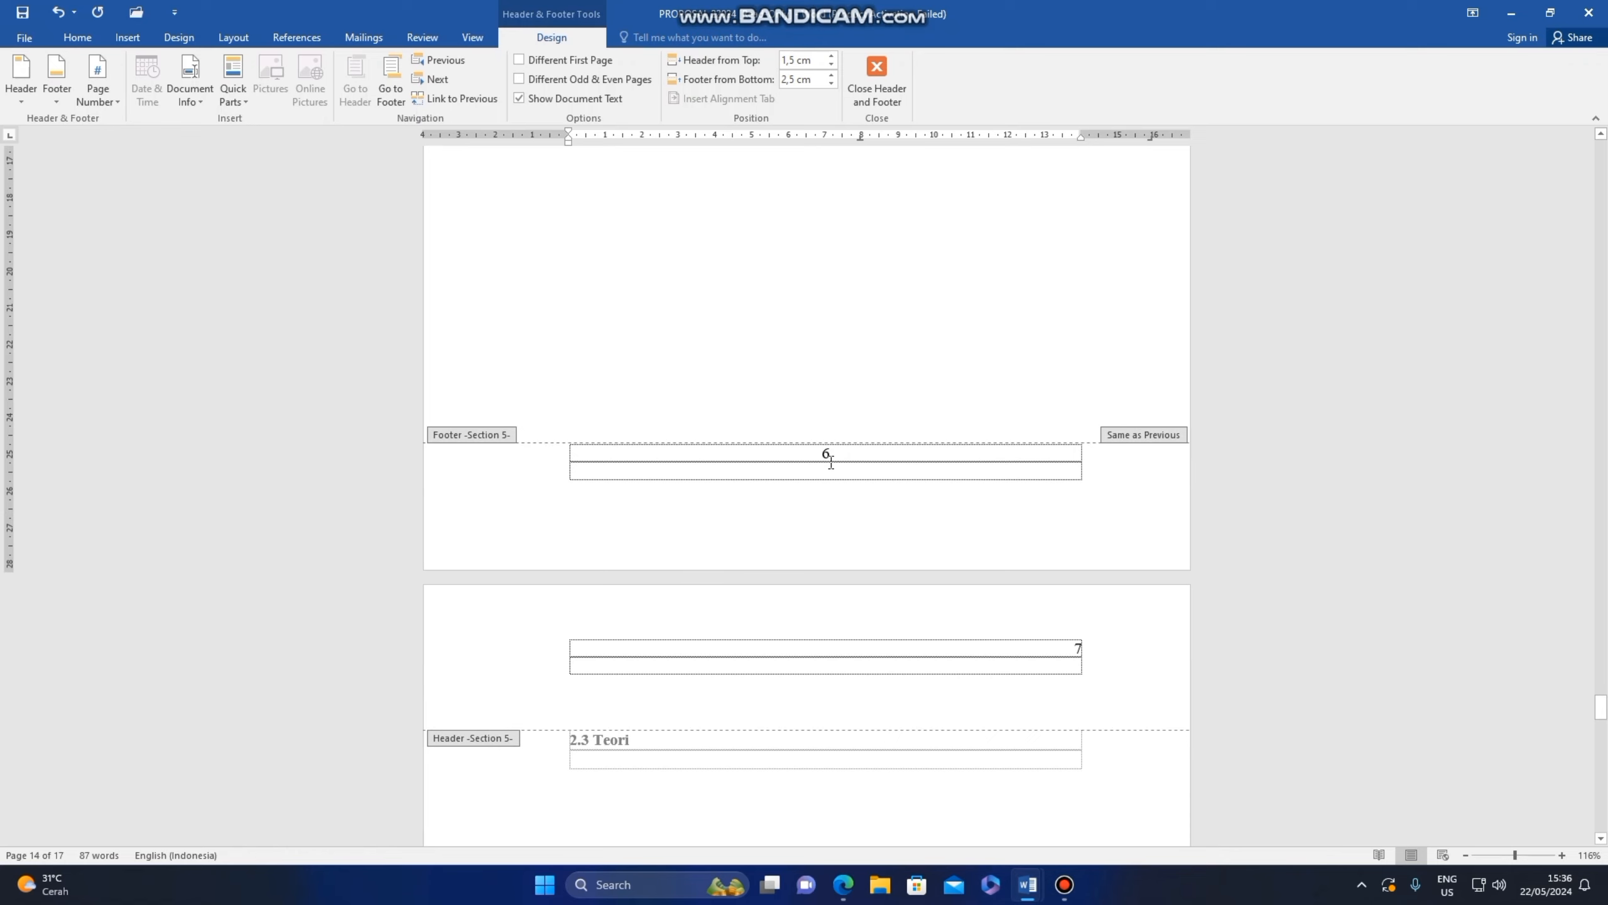
pyautogui.click(453, 99)
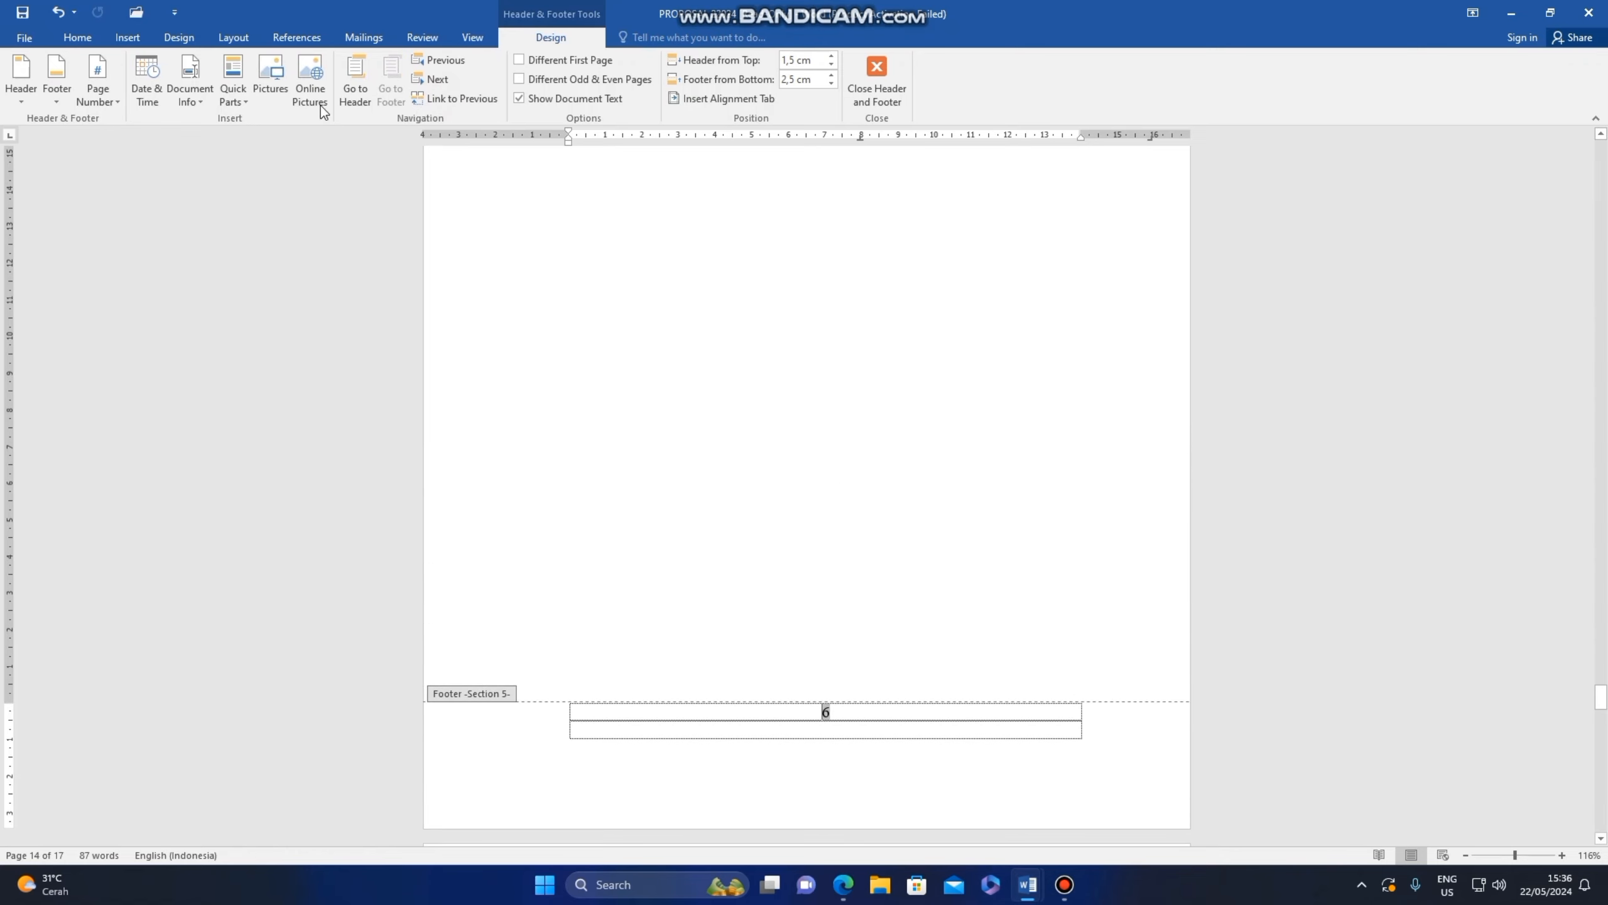
pyautogui.press('Delete')
# Step: Check the header and footer page numbers from the BAB II pages back through BAB I and the front matter to DAFTAR ISI
pyautogui.scroll(-5, 826, 380)
pyautogui.scroll(-15, 826, 381)
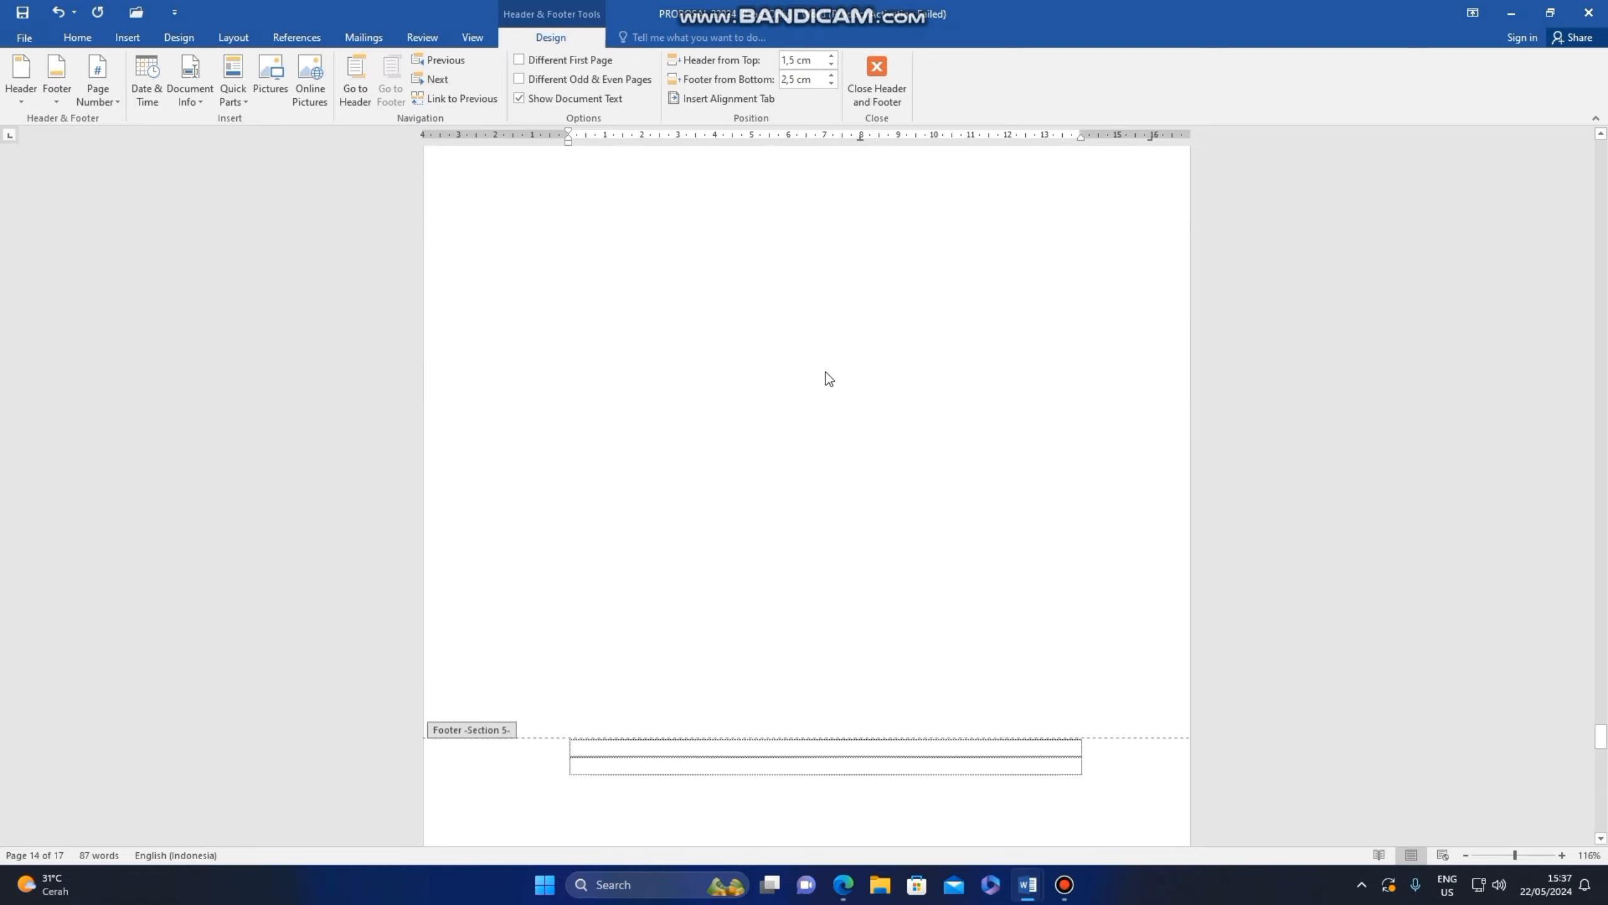
pyautogui.scroll(-15, 825, 374)
pyautogui.scroll(12, 1038, 304)
pyautogui.scroll(12, 1032, 292)
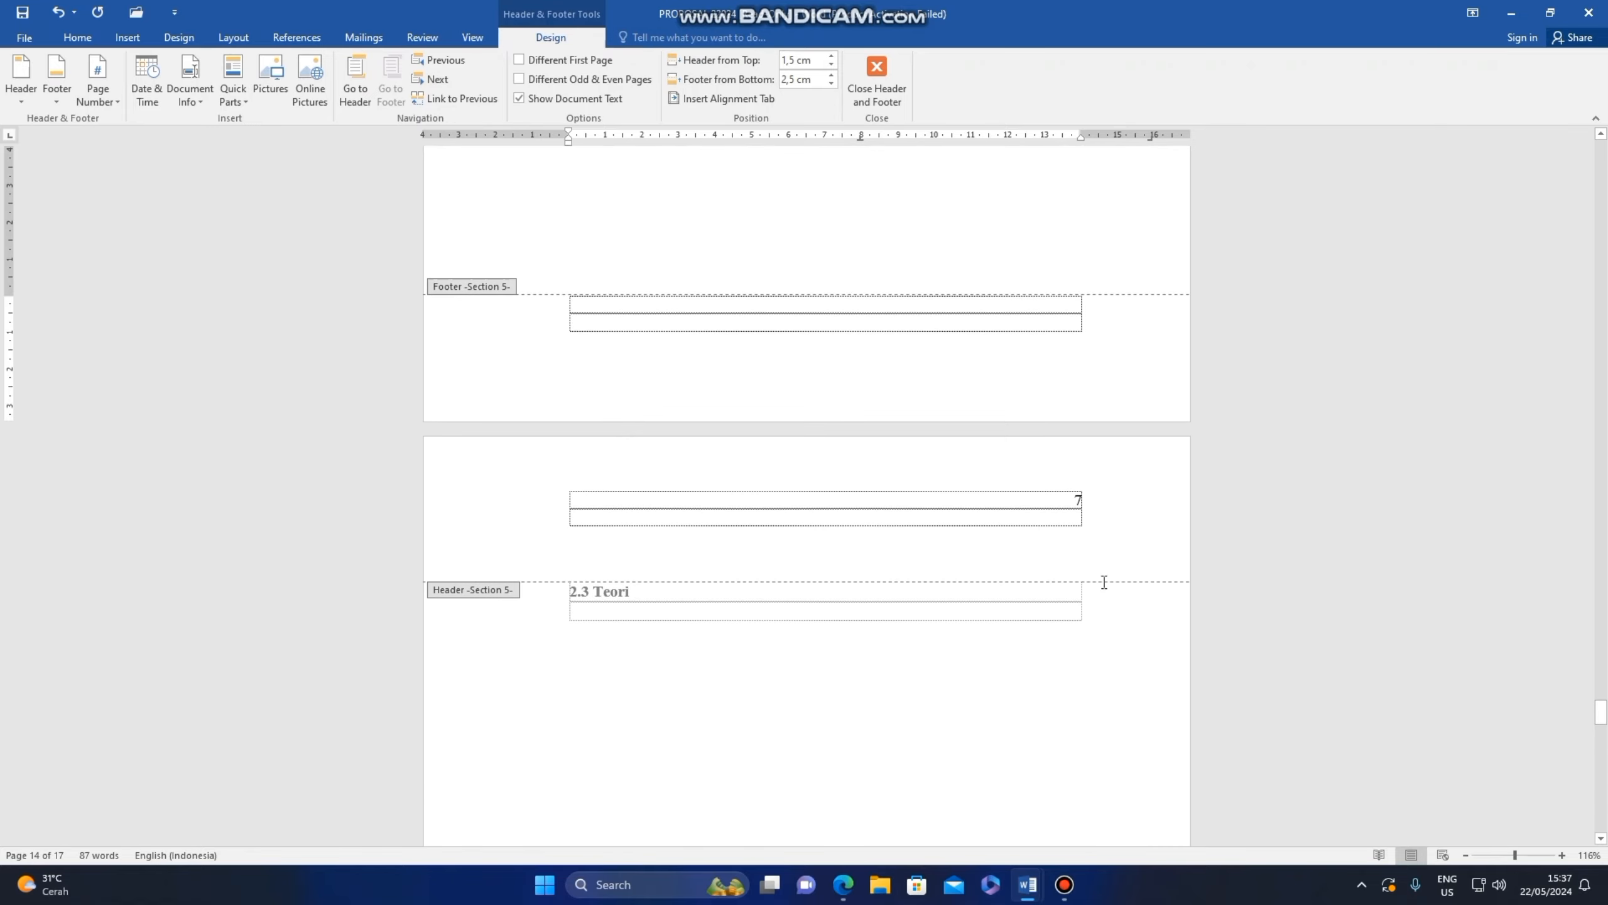
pyautogui.scroll(7, 899, 504)
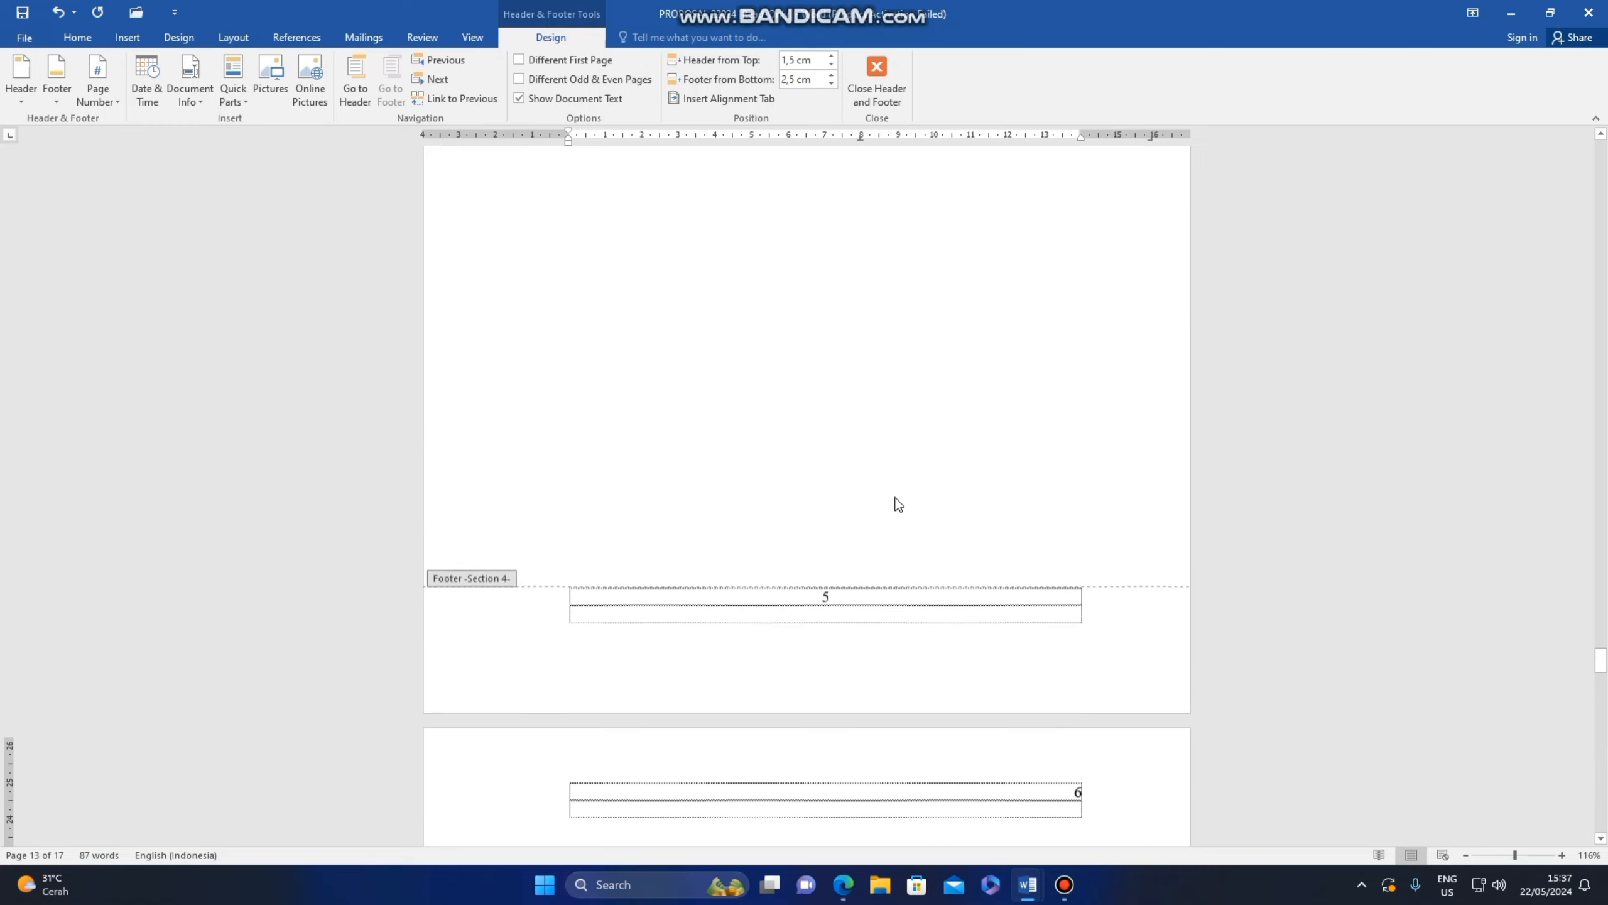
pyautogui.scroll(-3, 890, 703)
pyautogui.scroll(20, 936, 623)
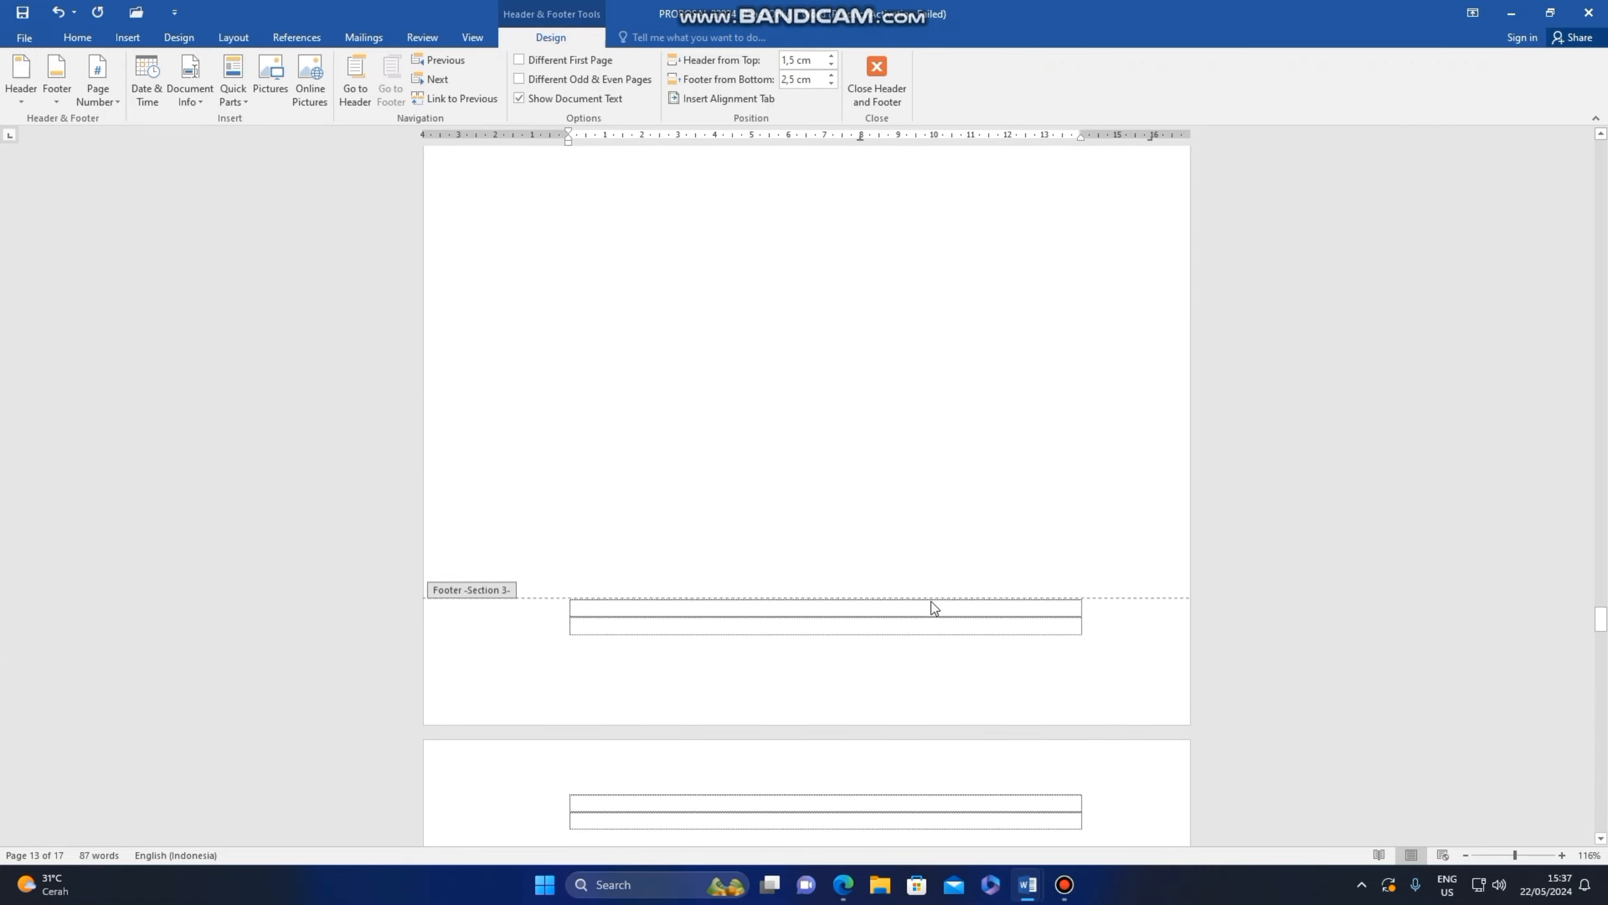
pyautogui.scroll(20, 934, 605)
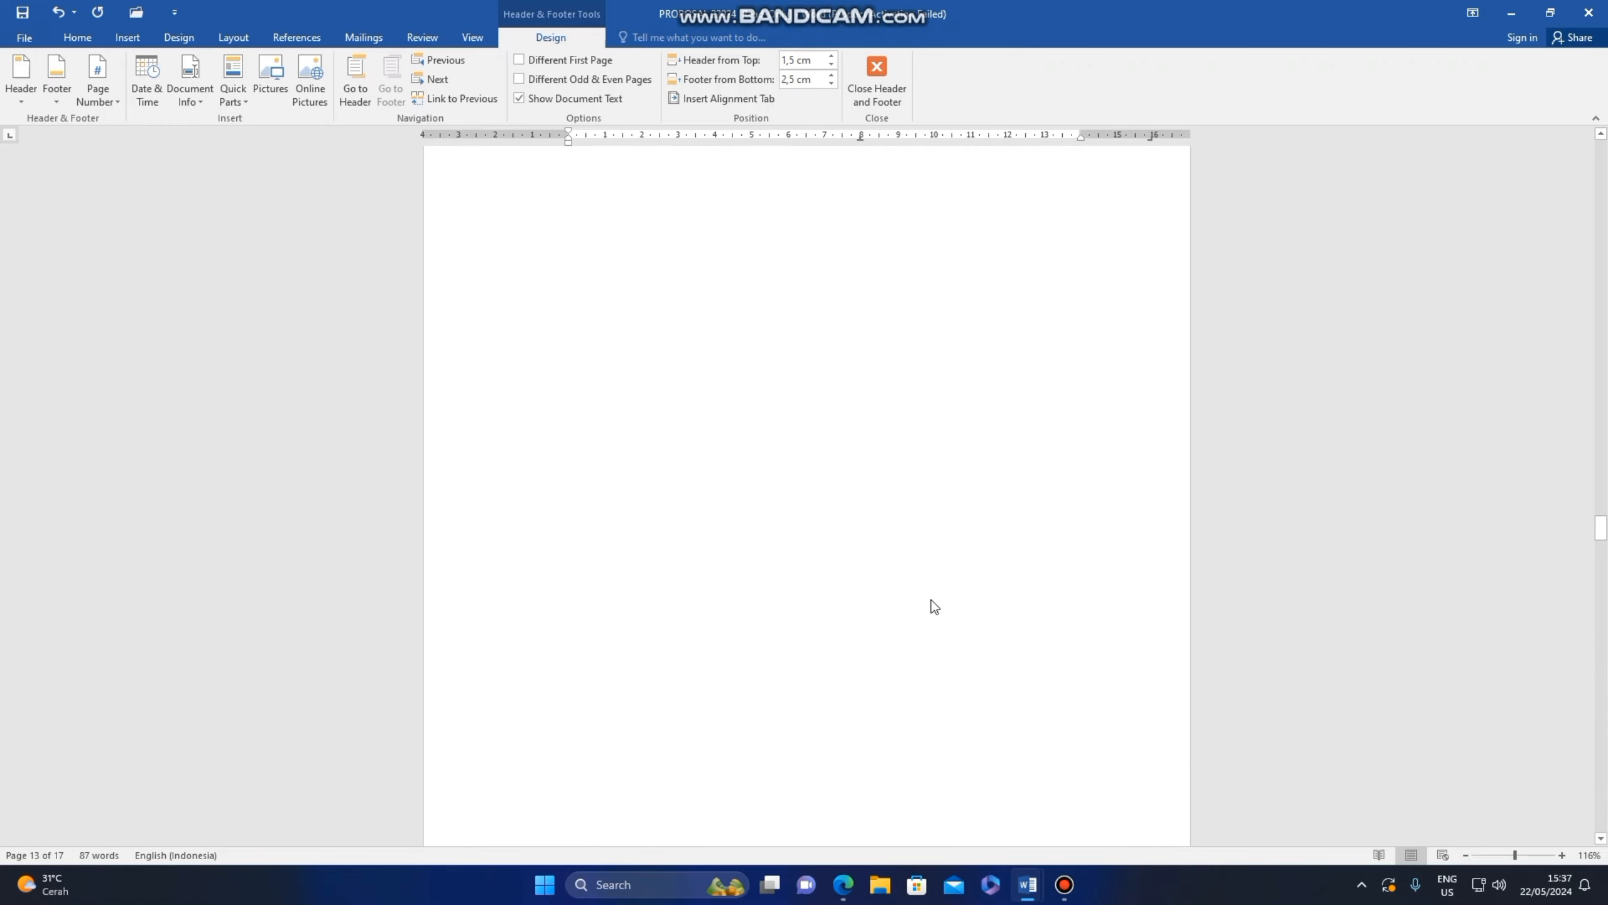
pyautogui.scroll(20, 931, 602)
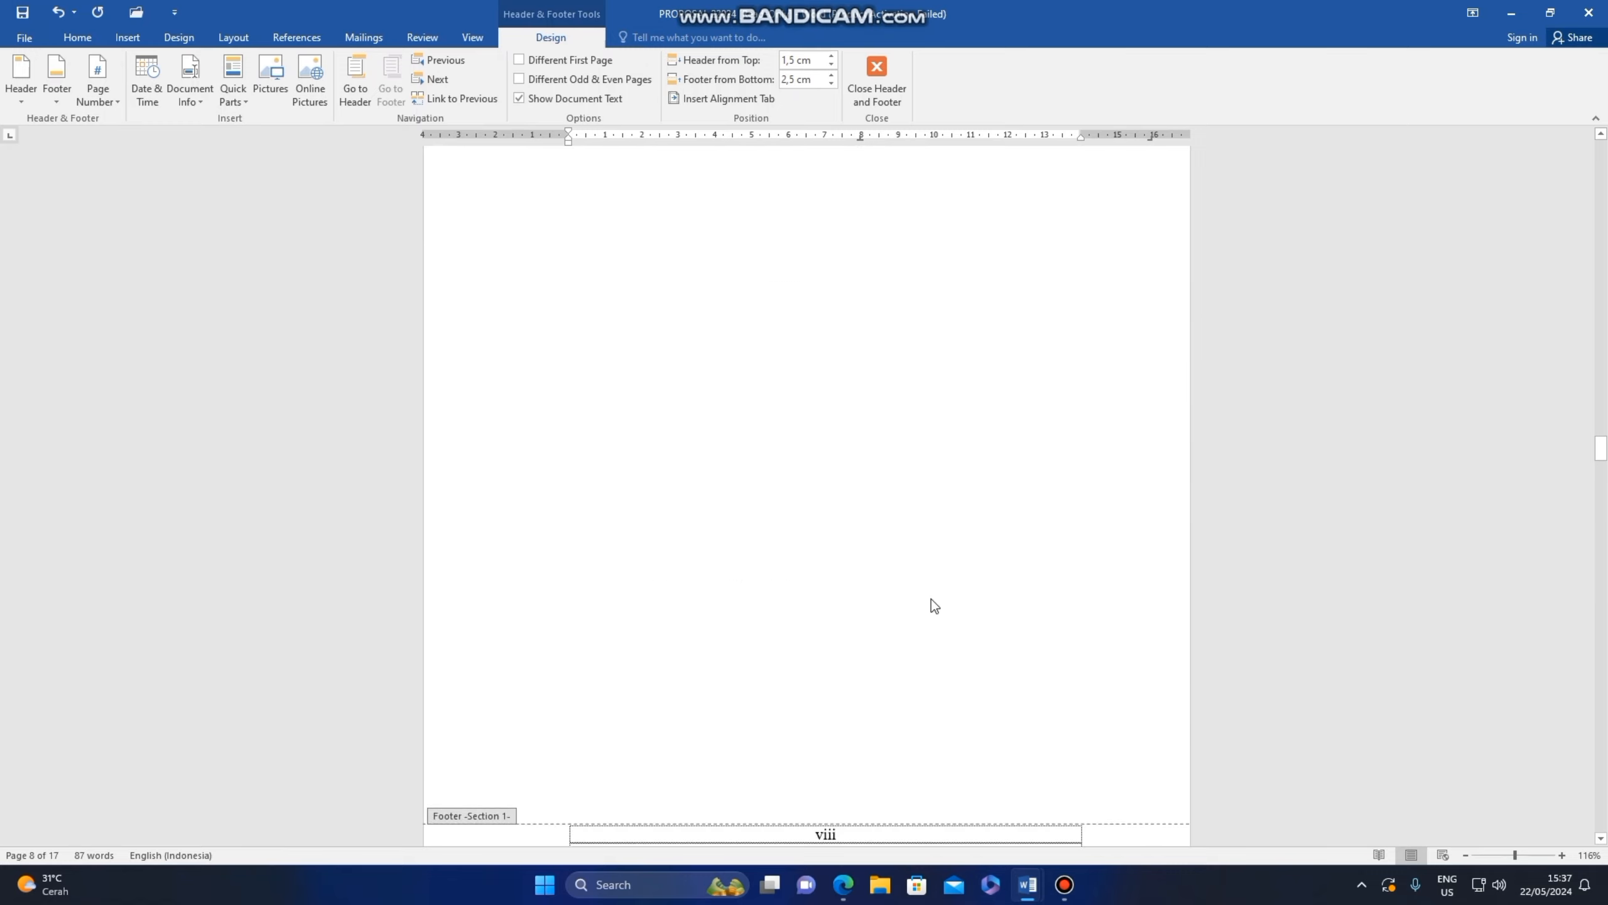
pyautogui.scroll(20, 931, 589)
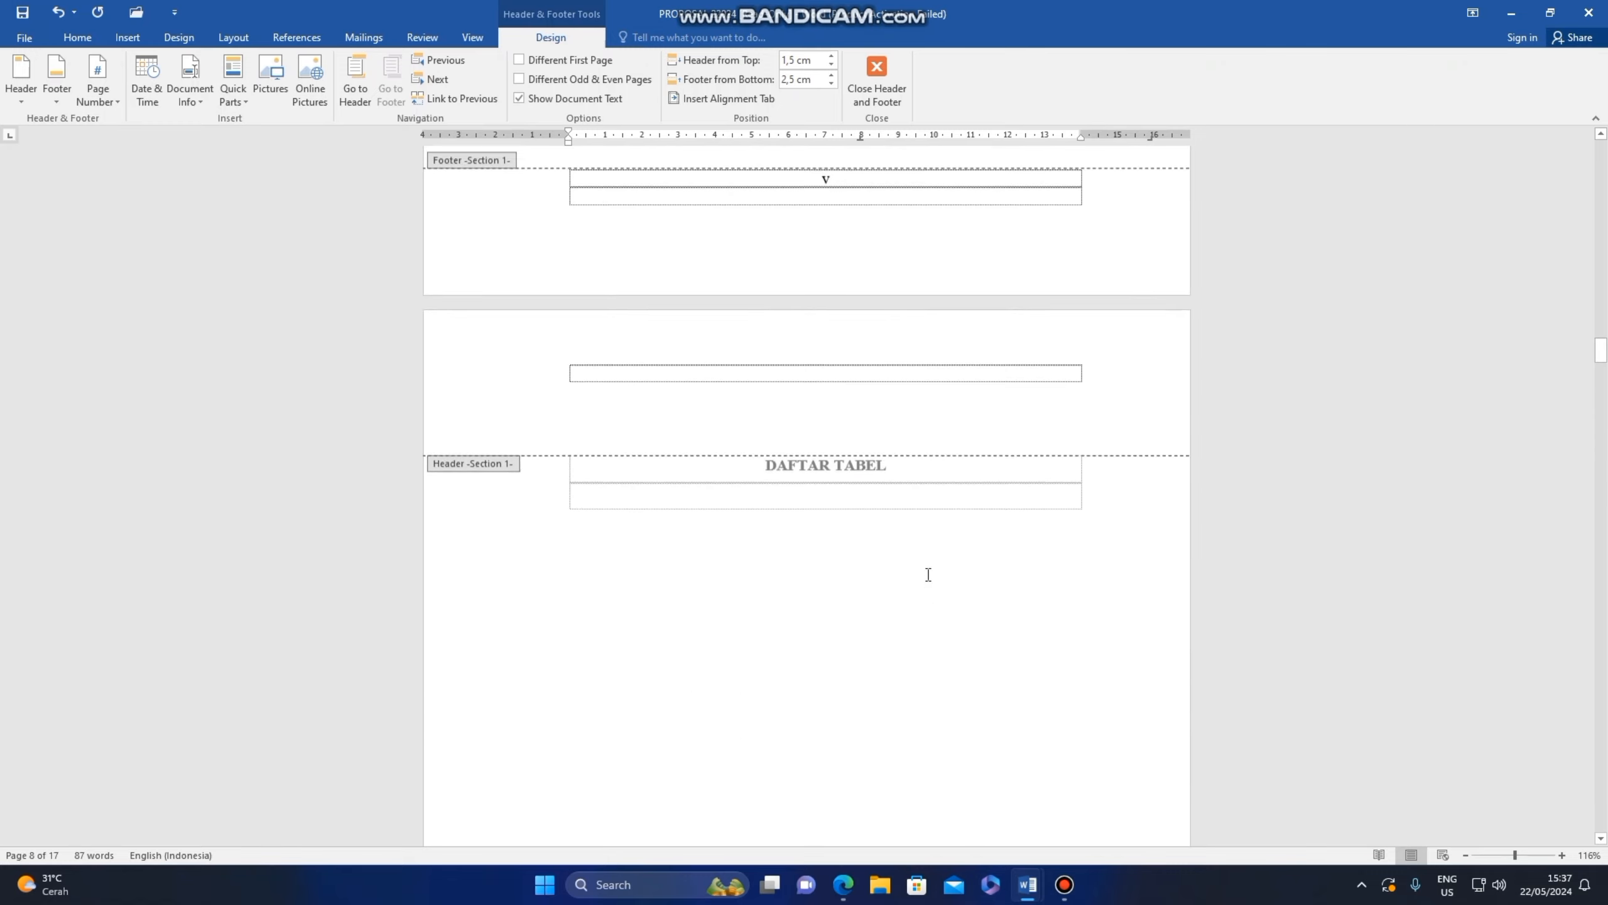
pyautogui.scroll(20, 928, 575)
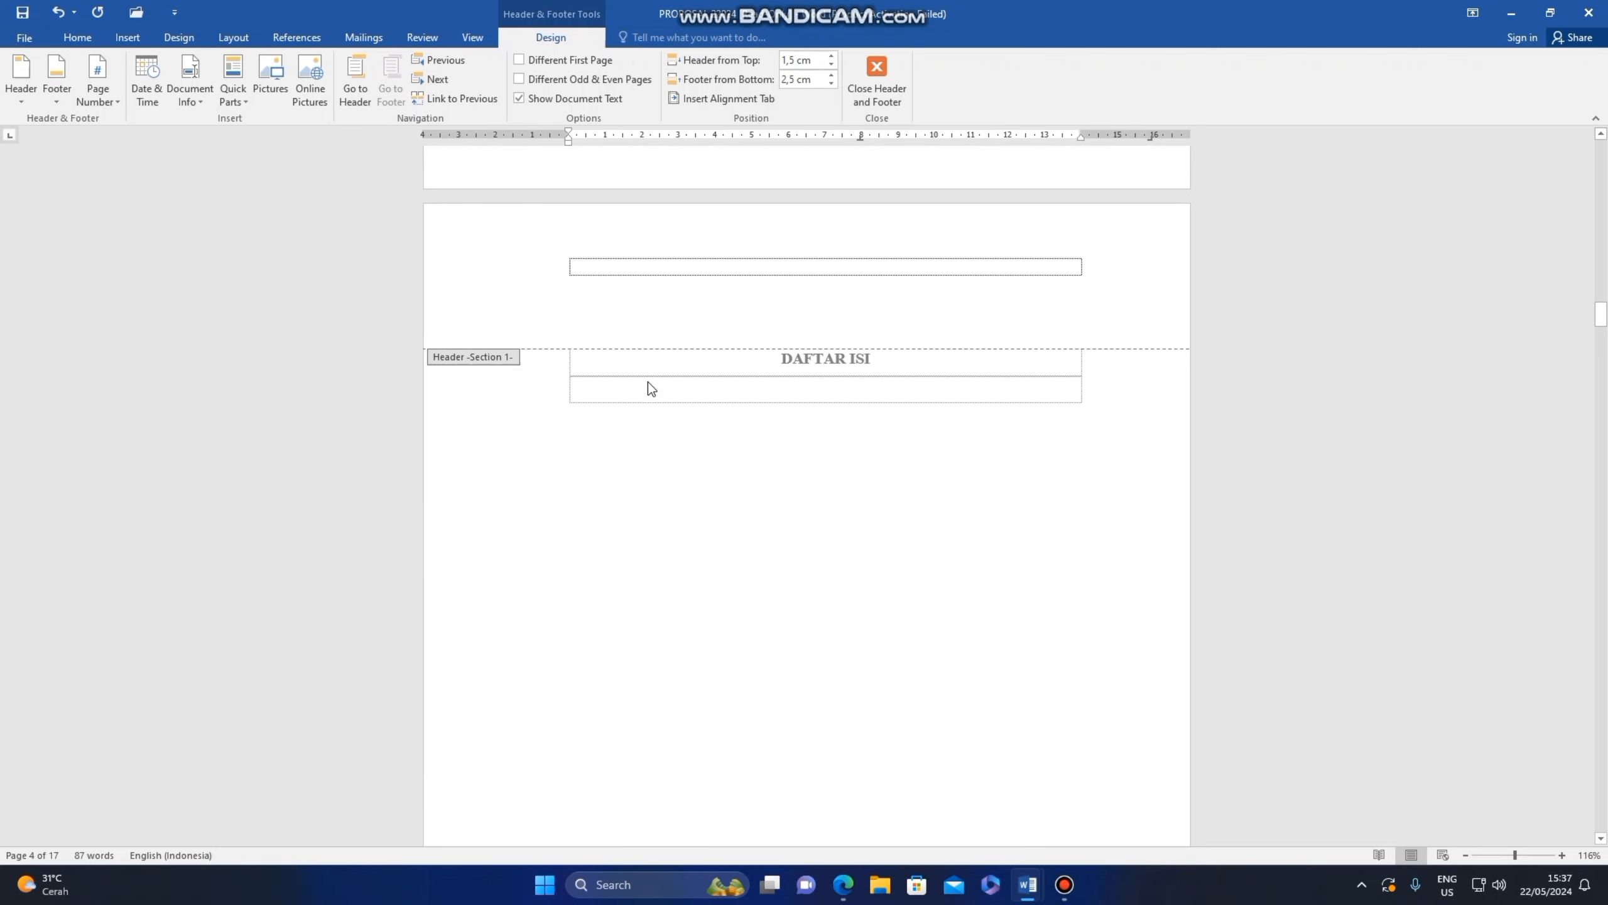
# Step: Insert an Automatic Table 1 table of contents below the DAFTAR ISI heading and check its entries and page numbers
pyautogui.doubleClick(650, 384)
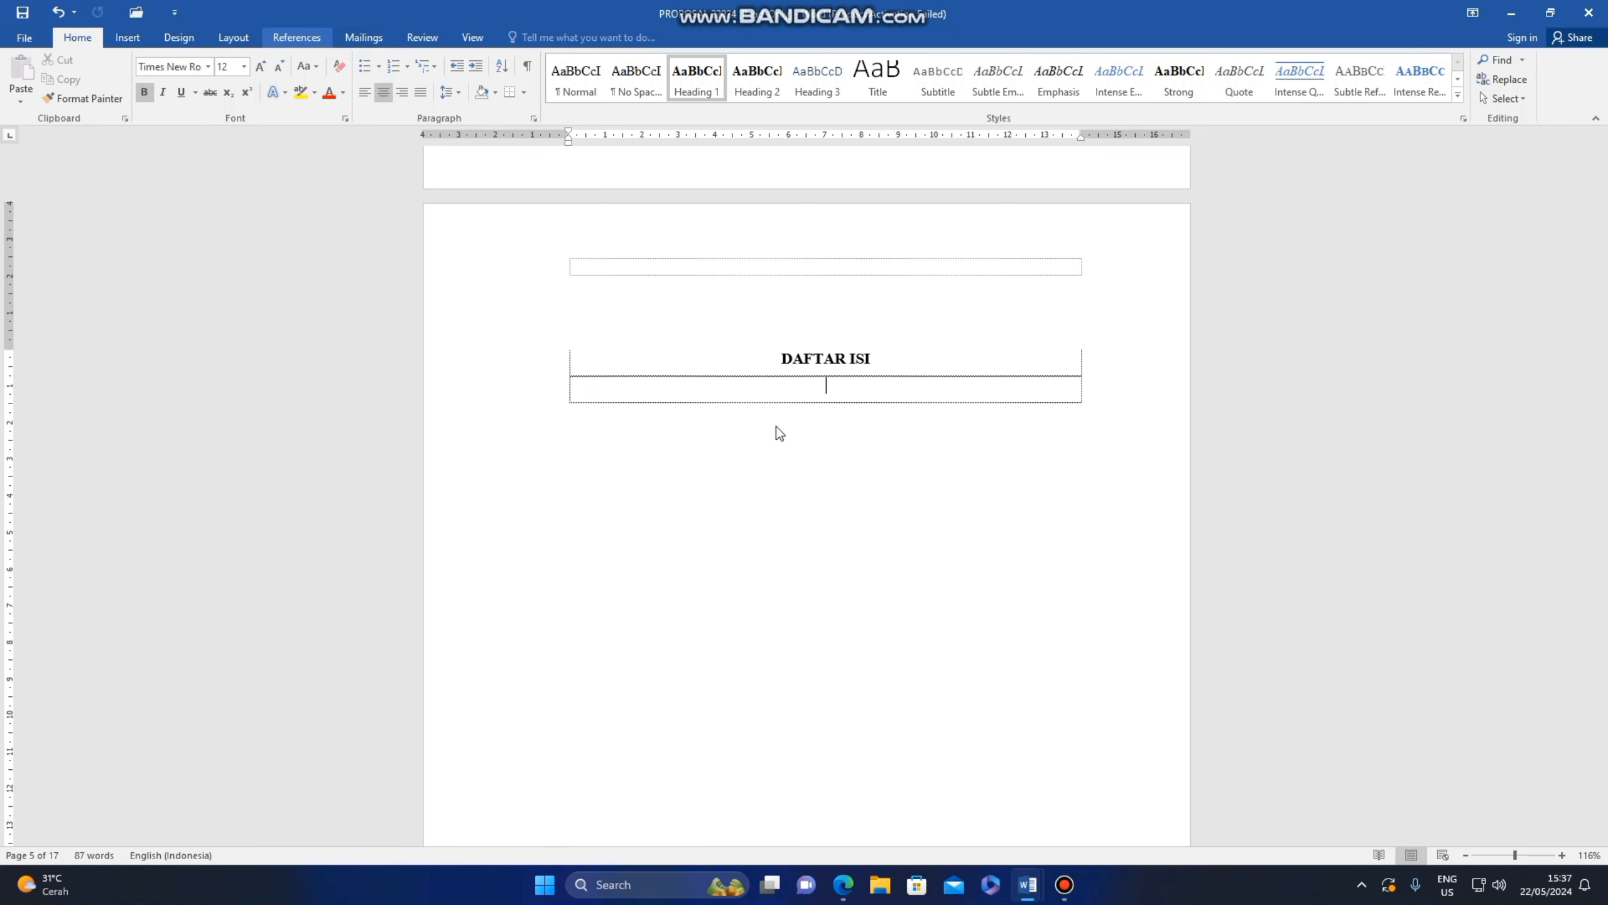
pyautogui.click(364, 37)
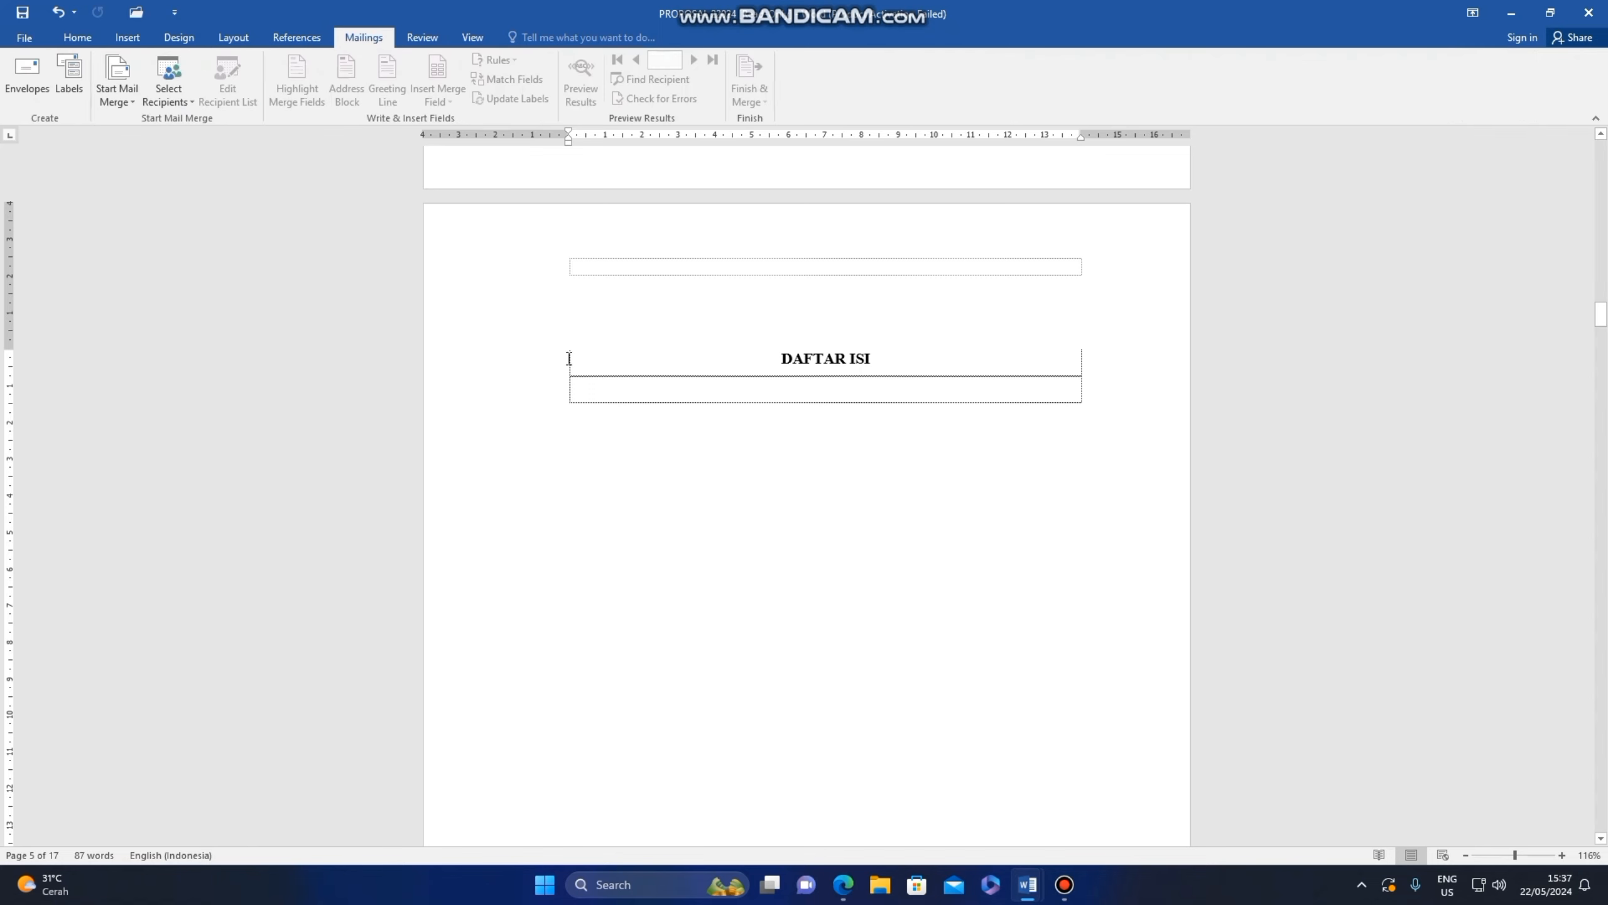
pyautogui.click(284, 40)
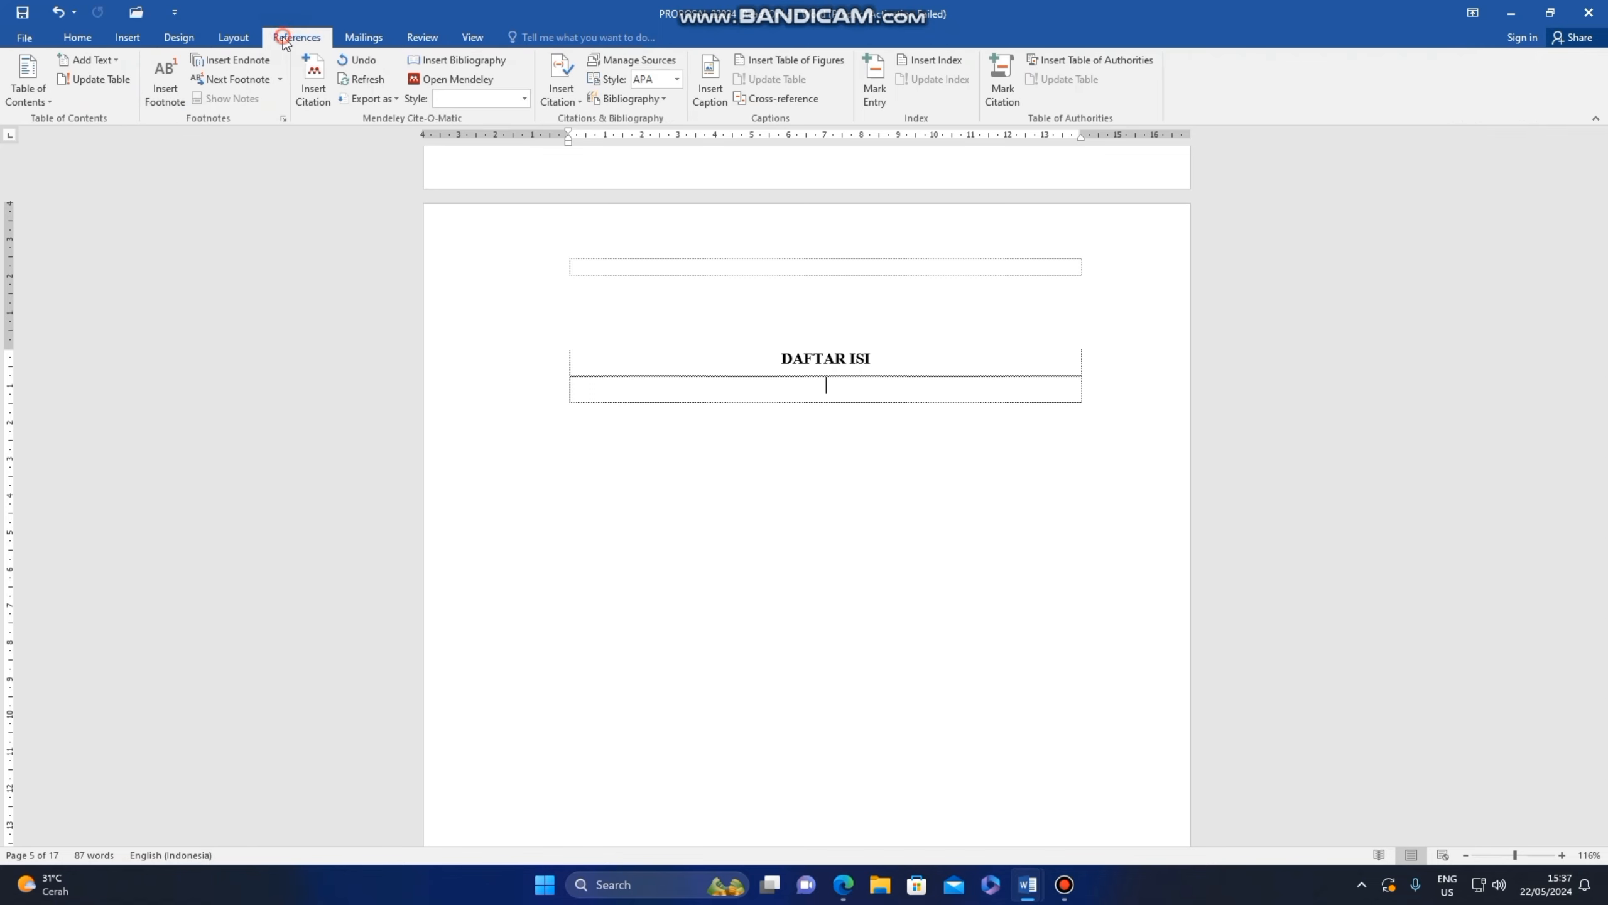
pyautogui.click(22, 93)
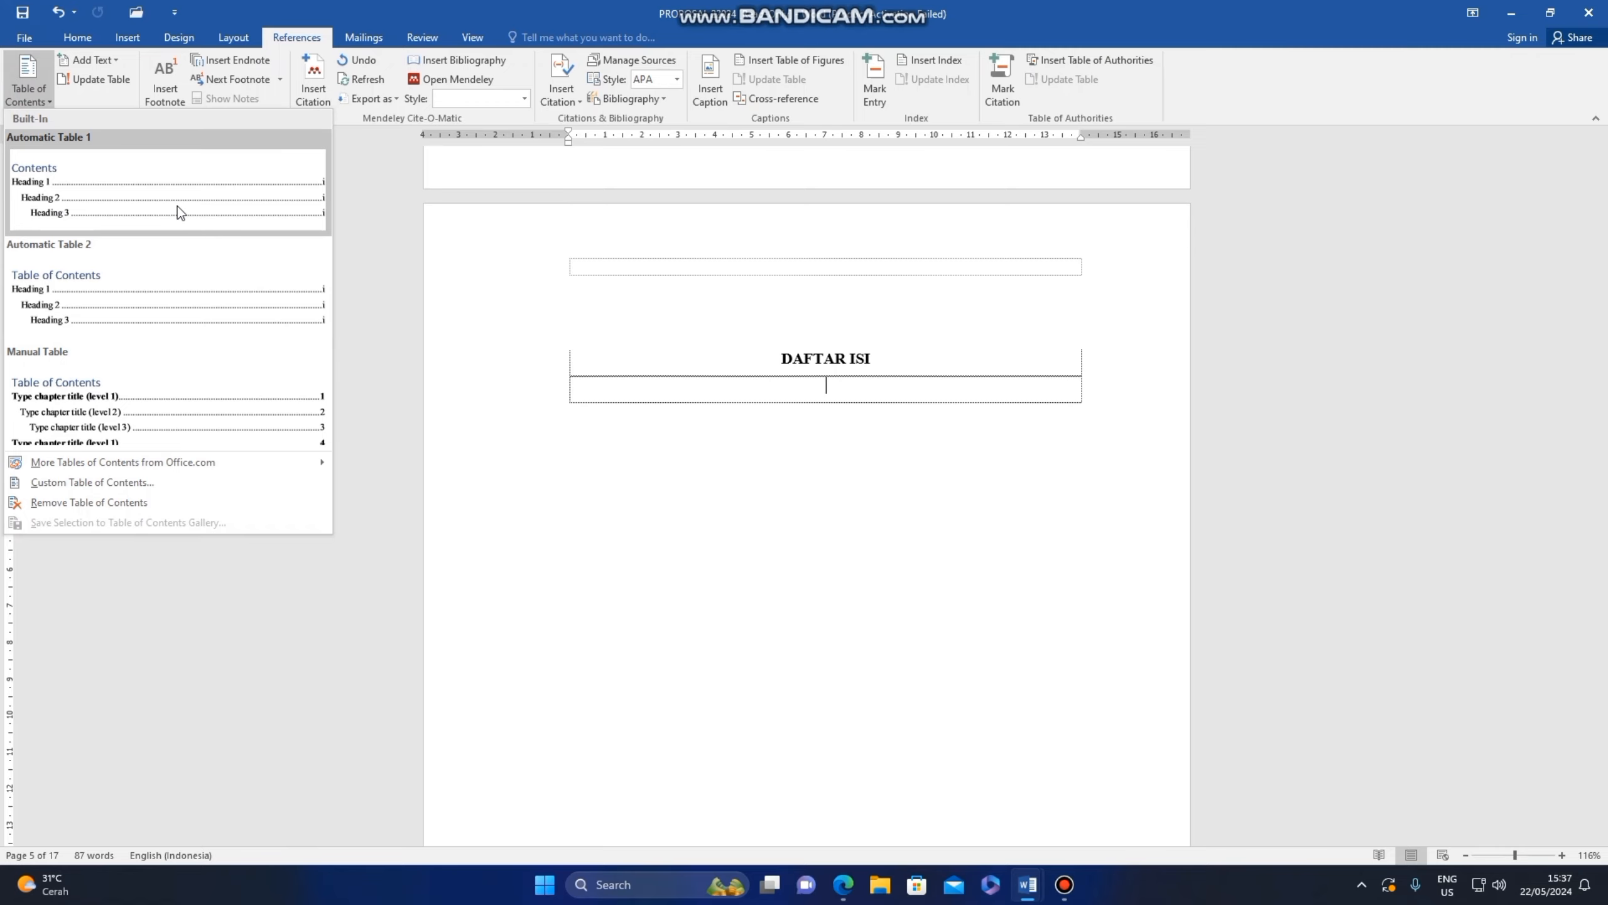
pyautogui.click(178, 207)
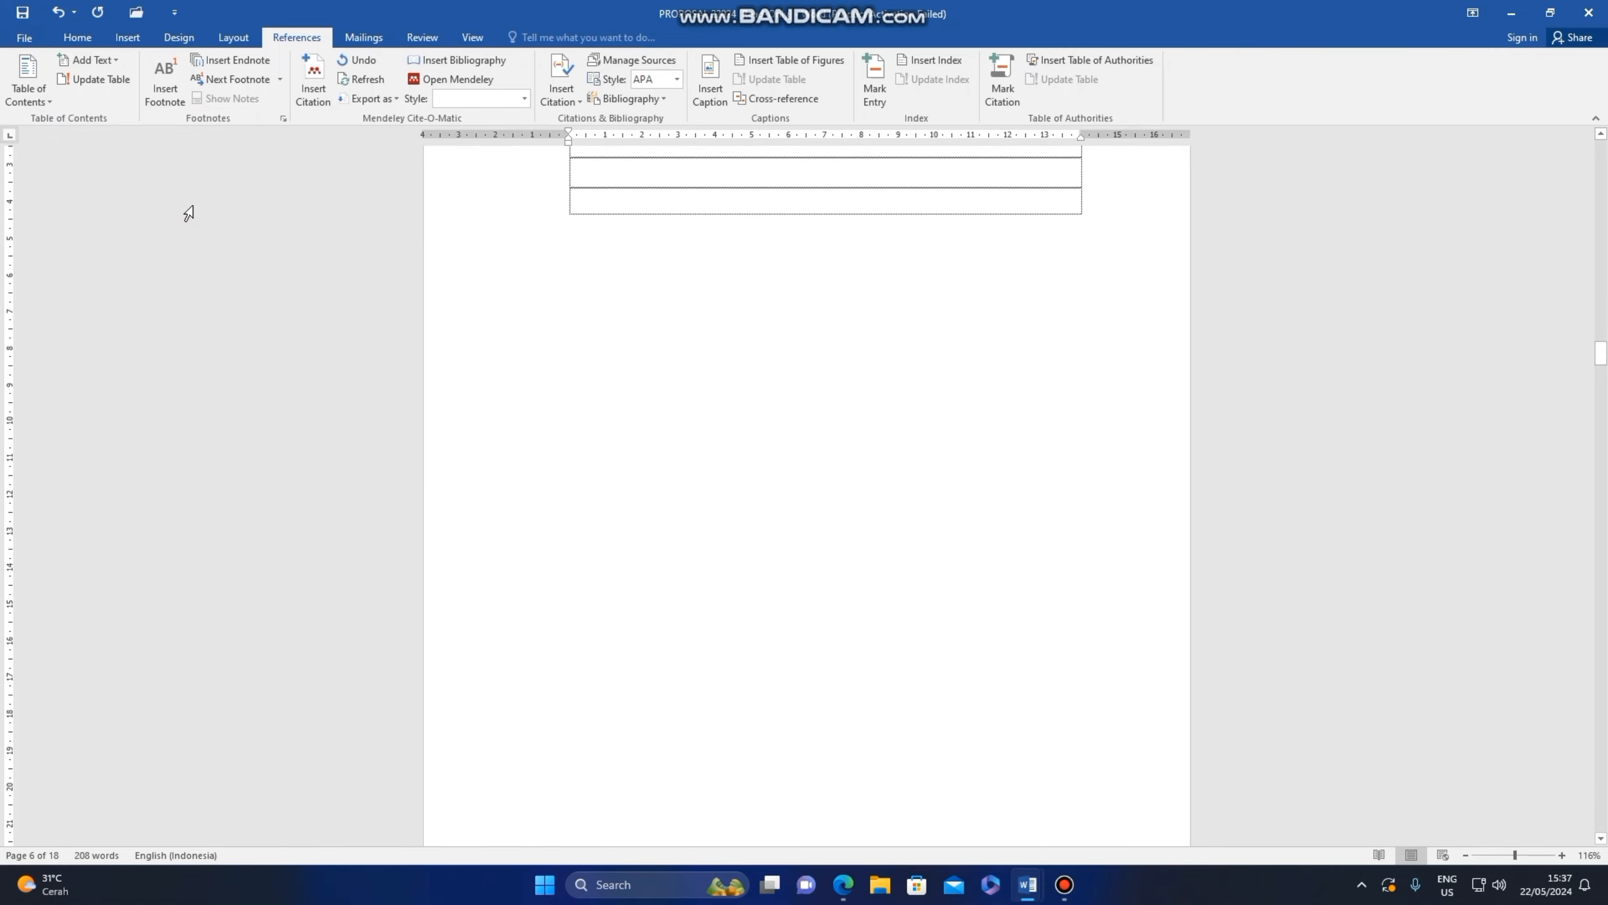
pyautogui.scroll(10, 678, 539)
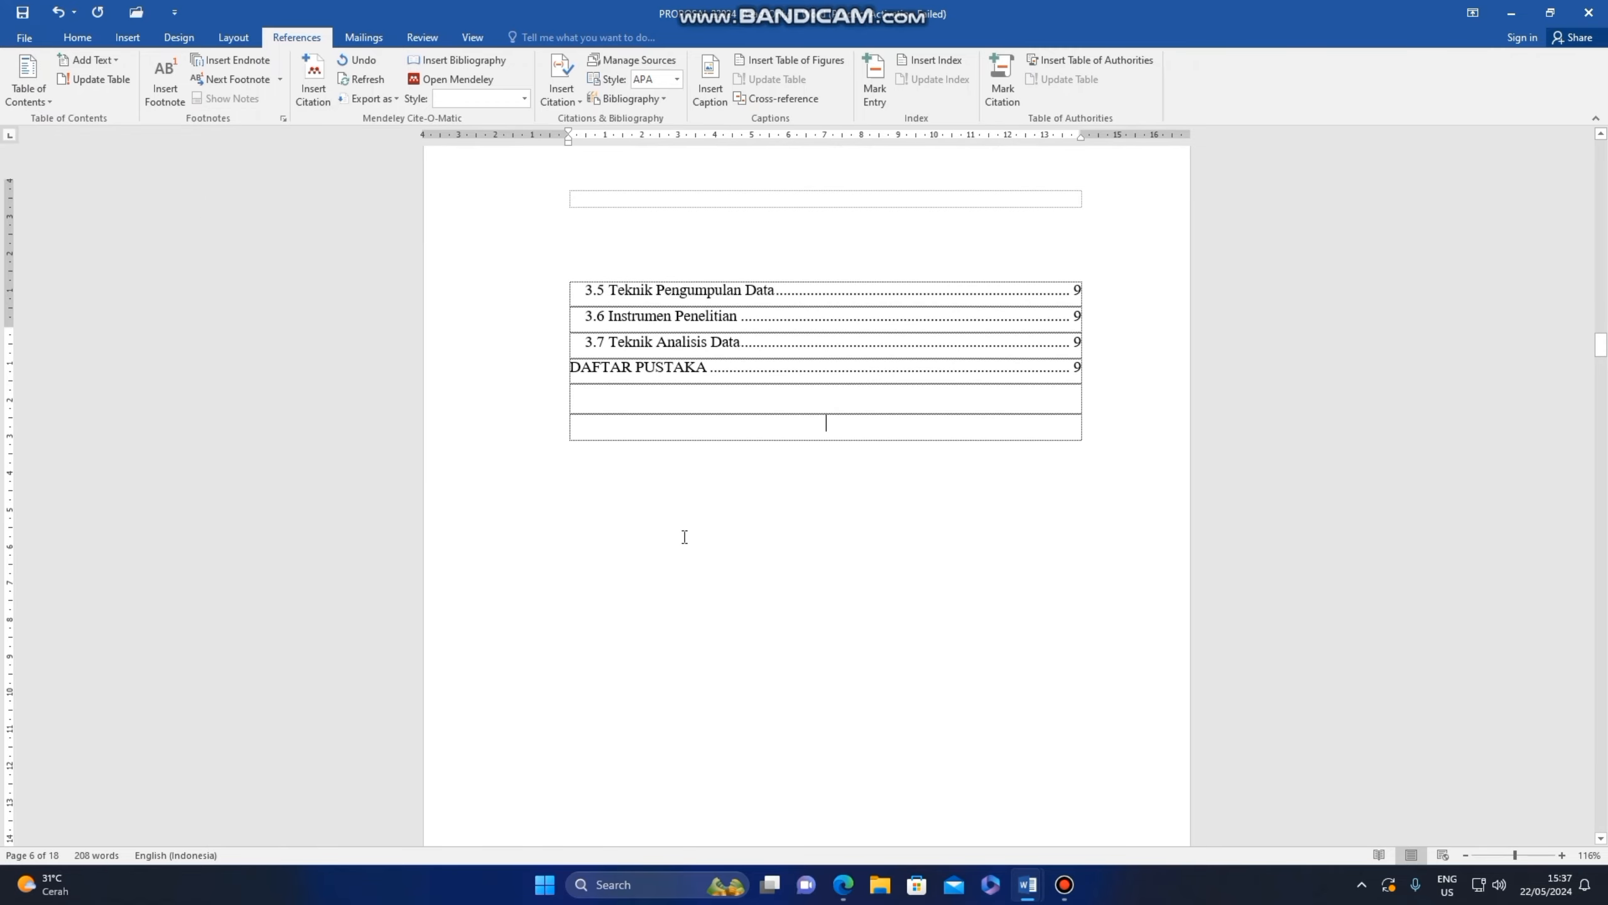
pyautogui.scroll(10, 685, 533)
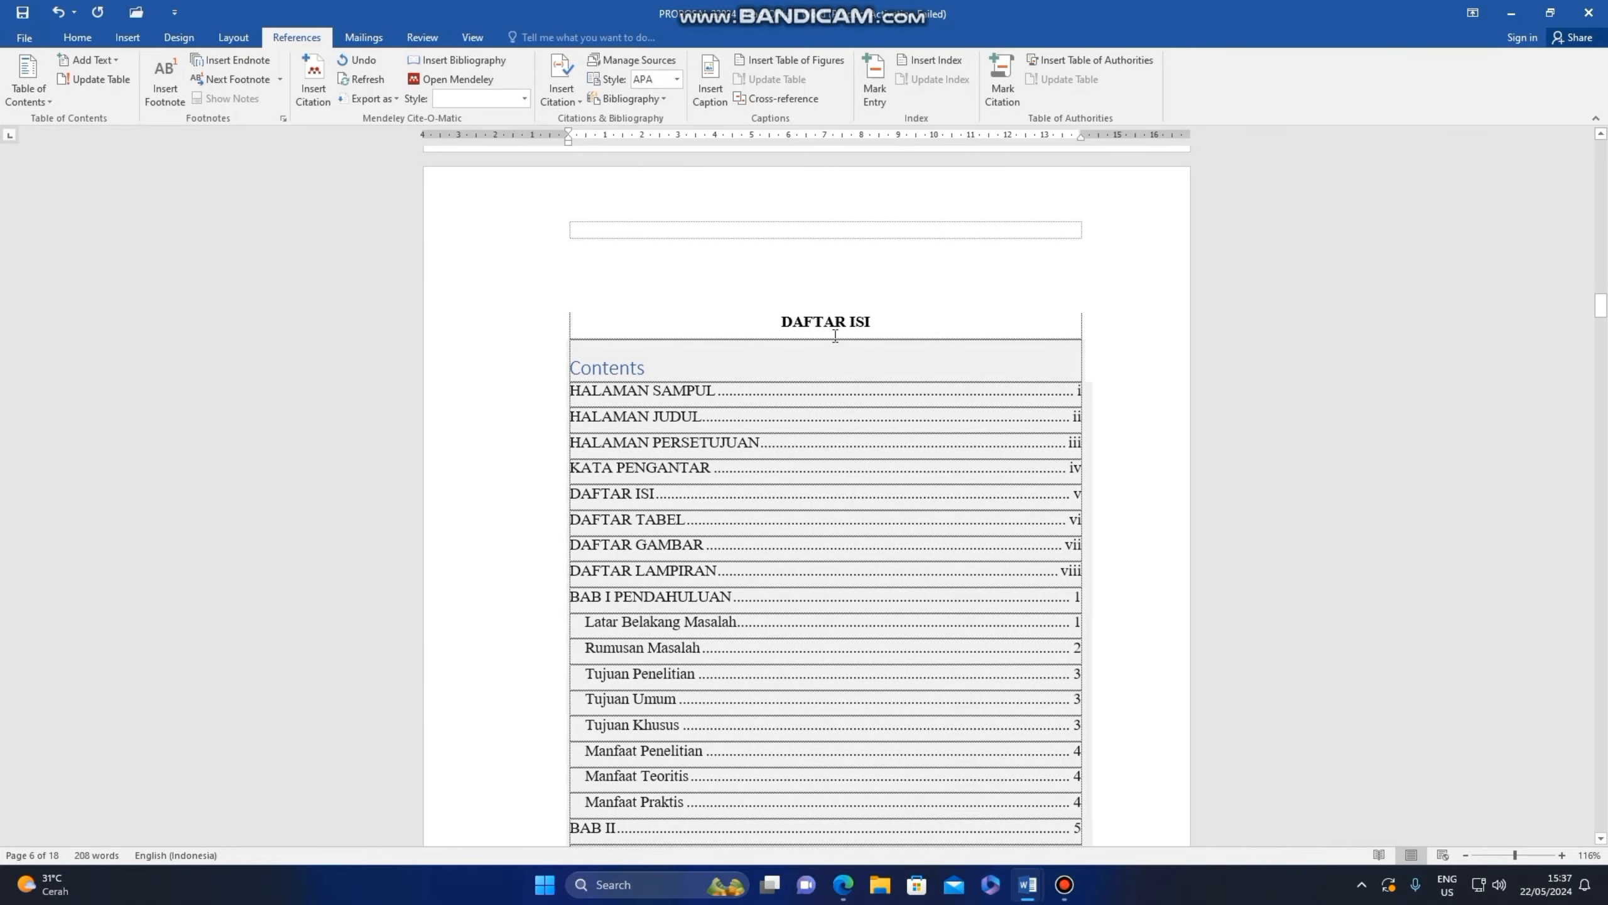
pyautogui.scroll(-2, 722, 487)
pyautogui.scroll(-8, 724, 494)
pyautogui.scroll(7, 724, 494)
pyautogui.click(101, 79)
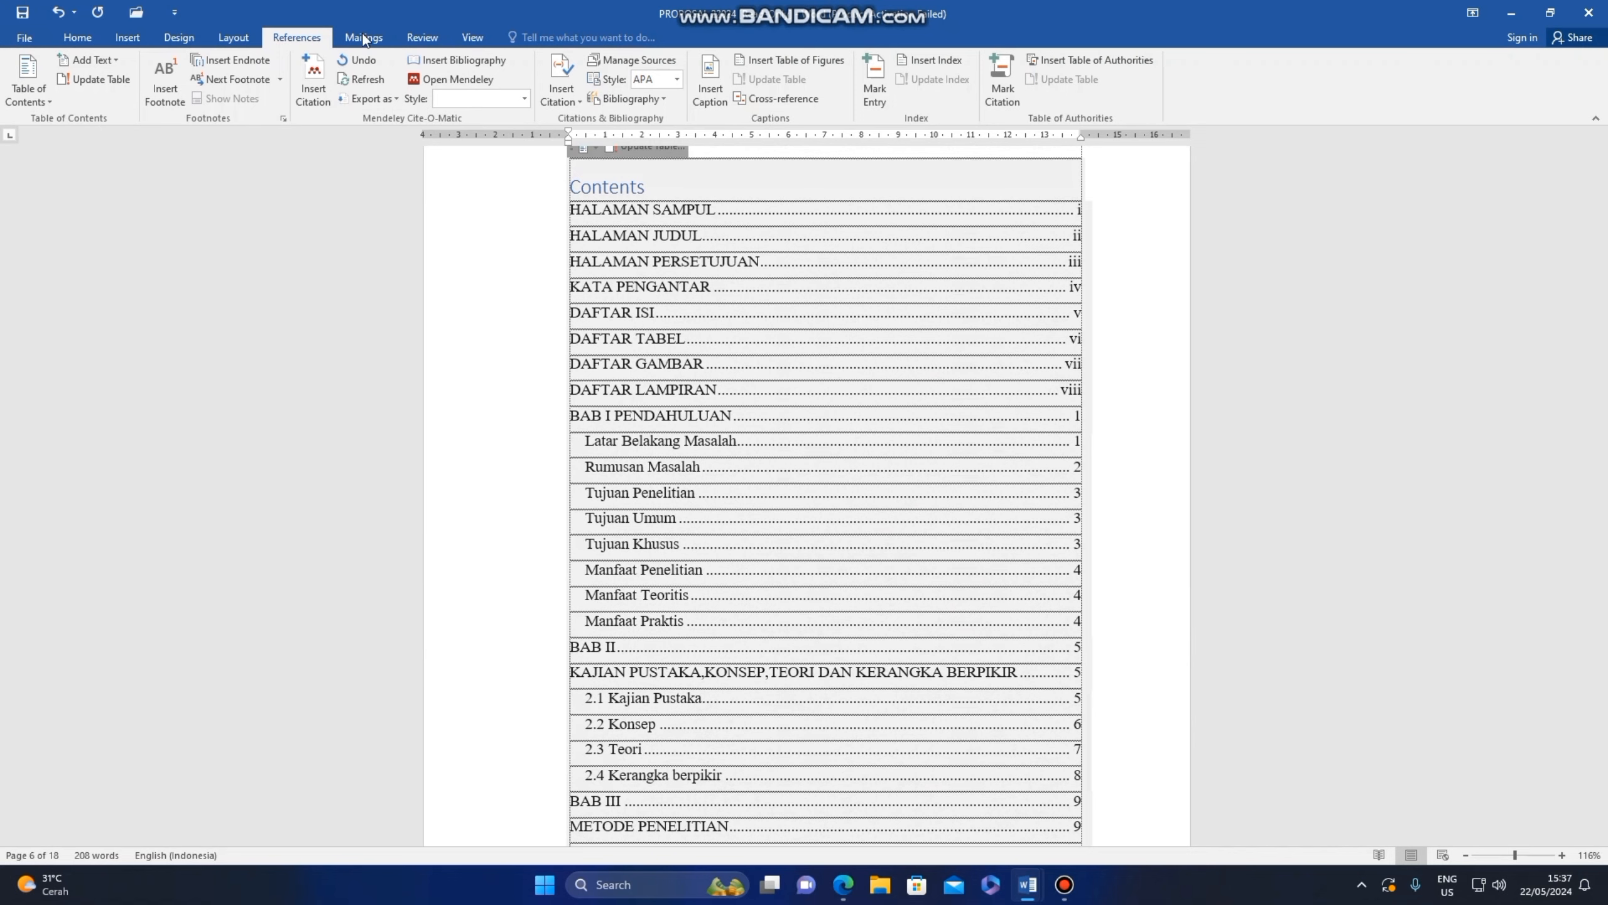
# Step: Show the Navigation Pane listing the document's headings
pyautogui.click(232, 39)
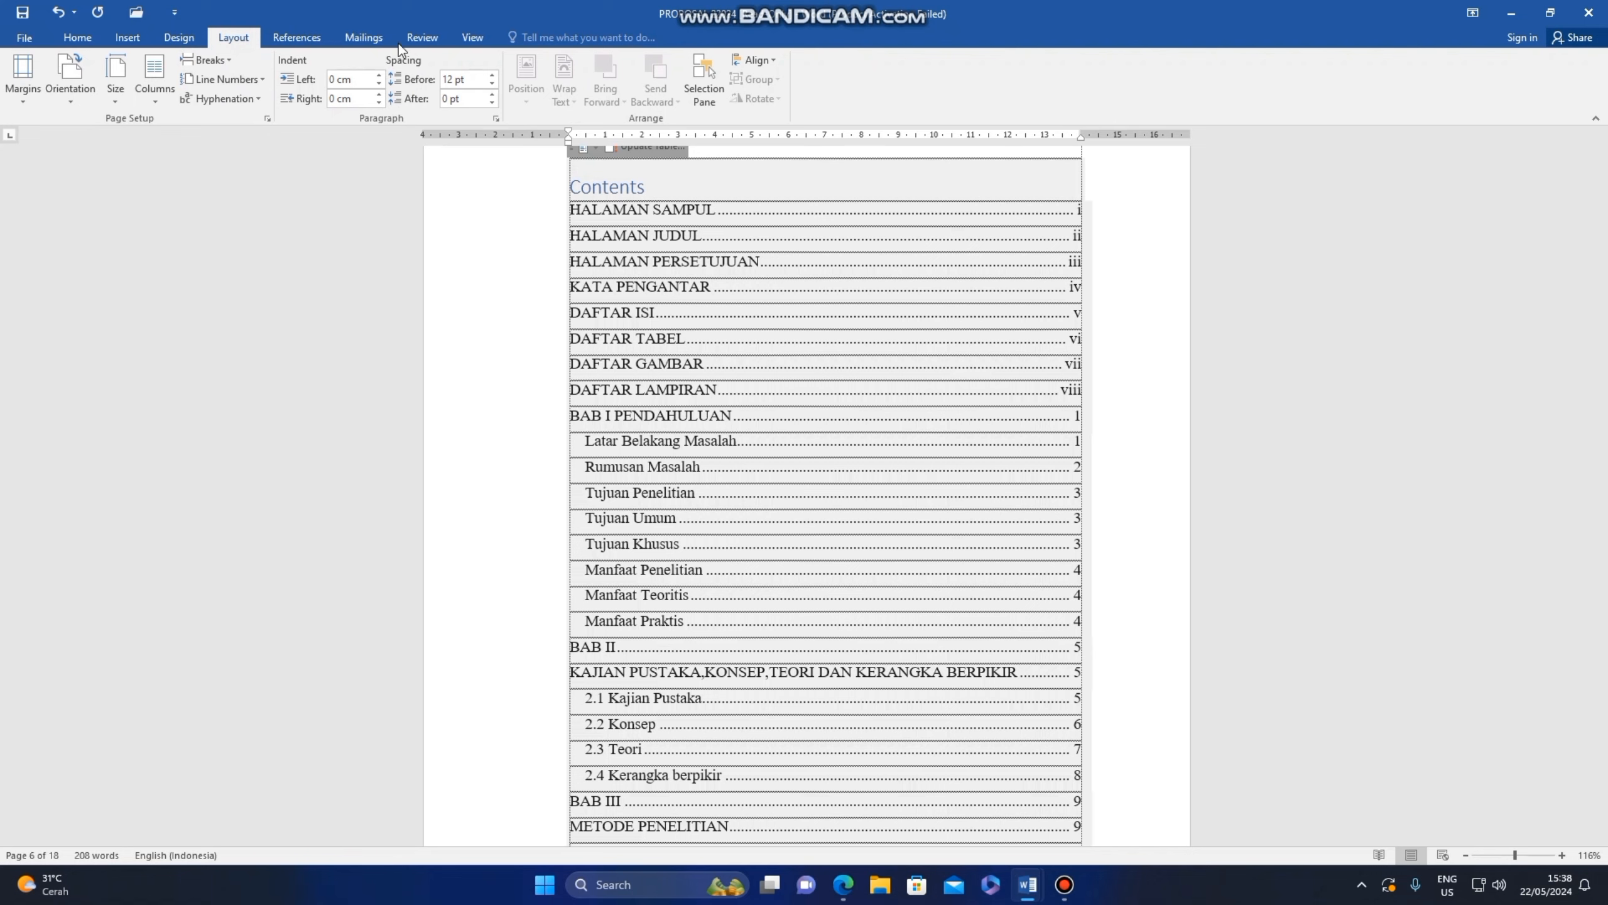
pyautogui.click(422, 37)
pyautogui.click(365, 38)
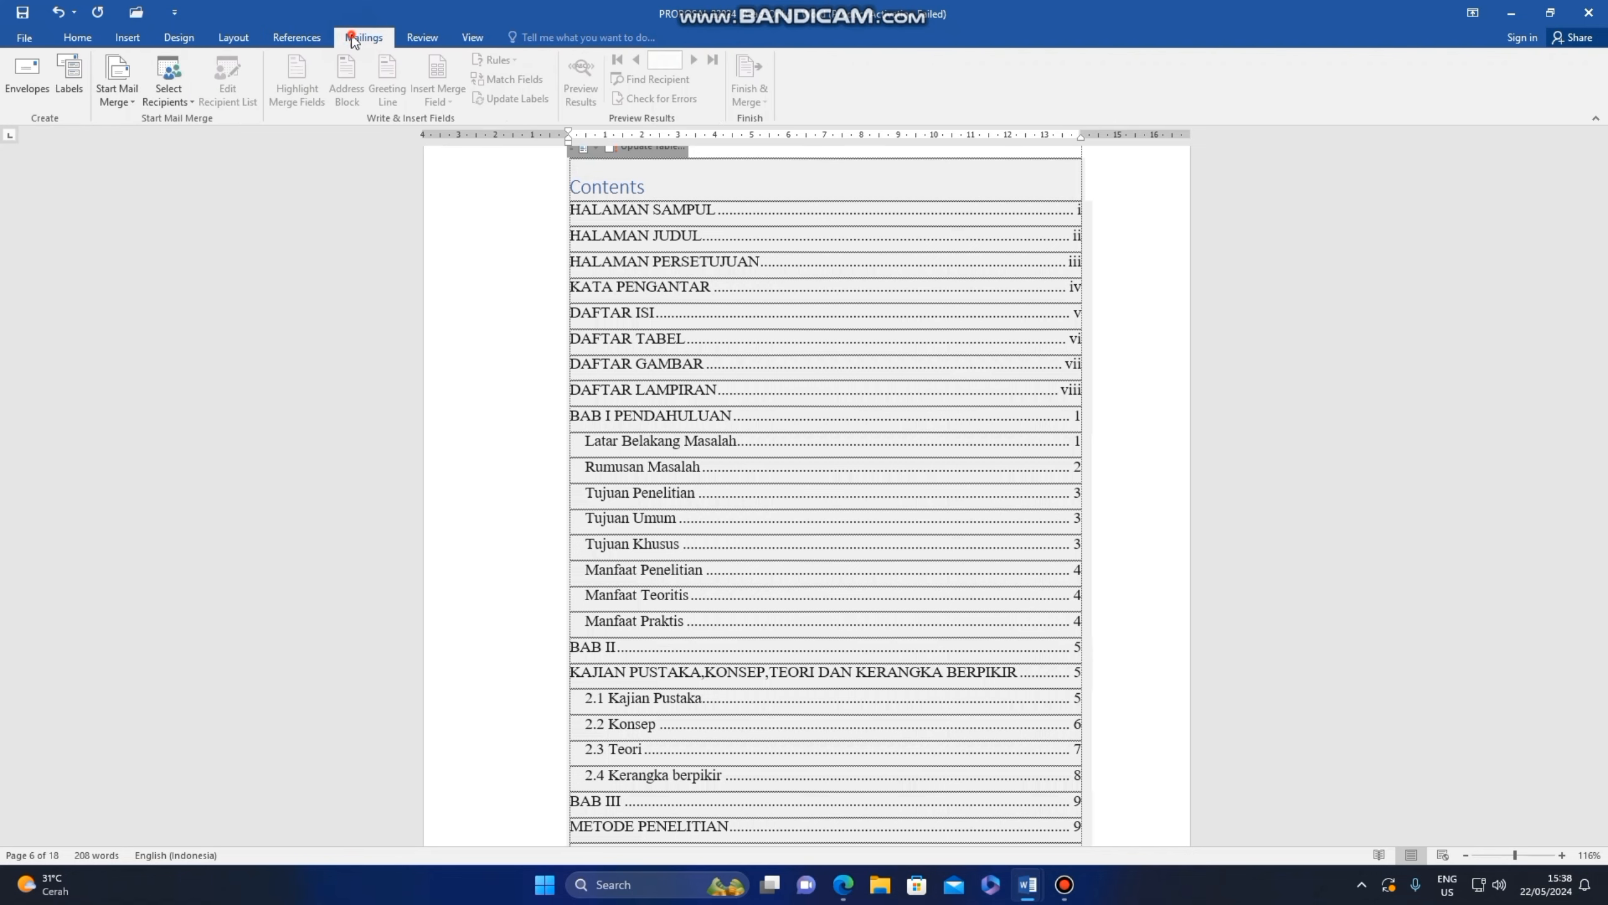
pyautogui.click(127, 39)
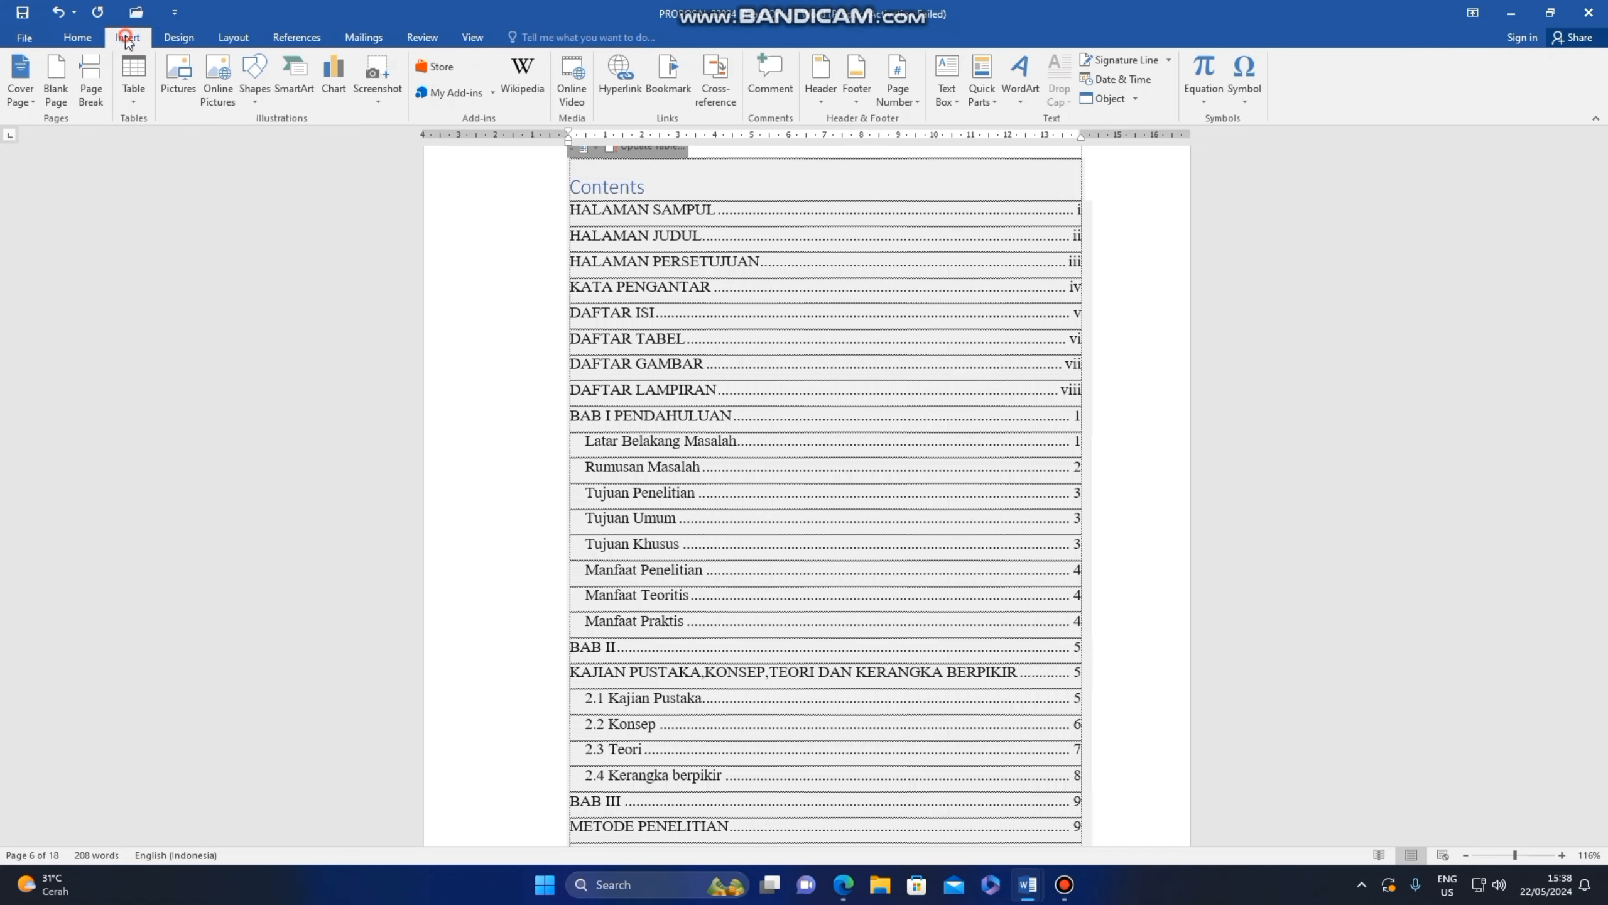
pyautogui.click(288, 38)
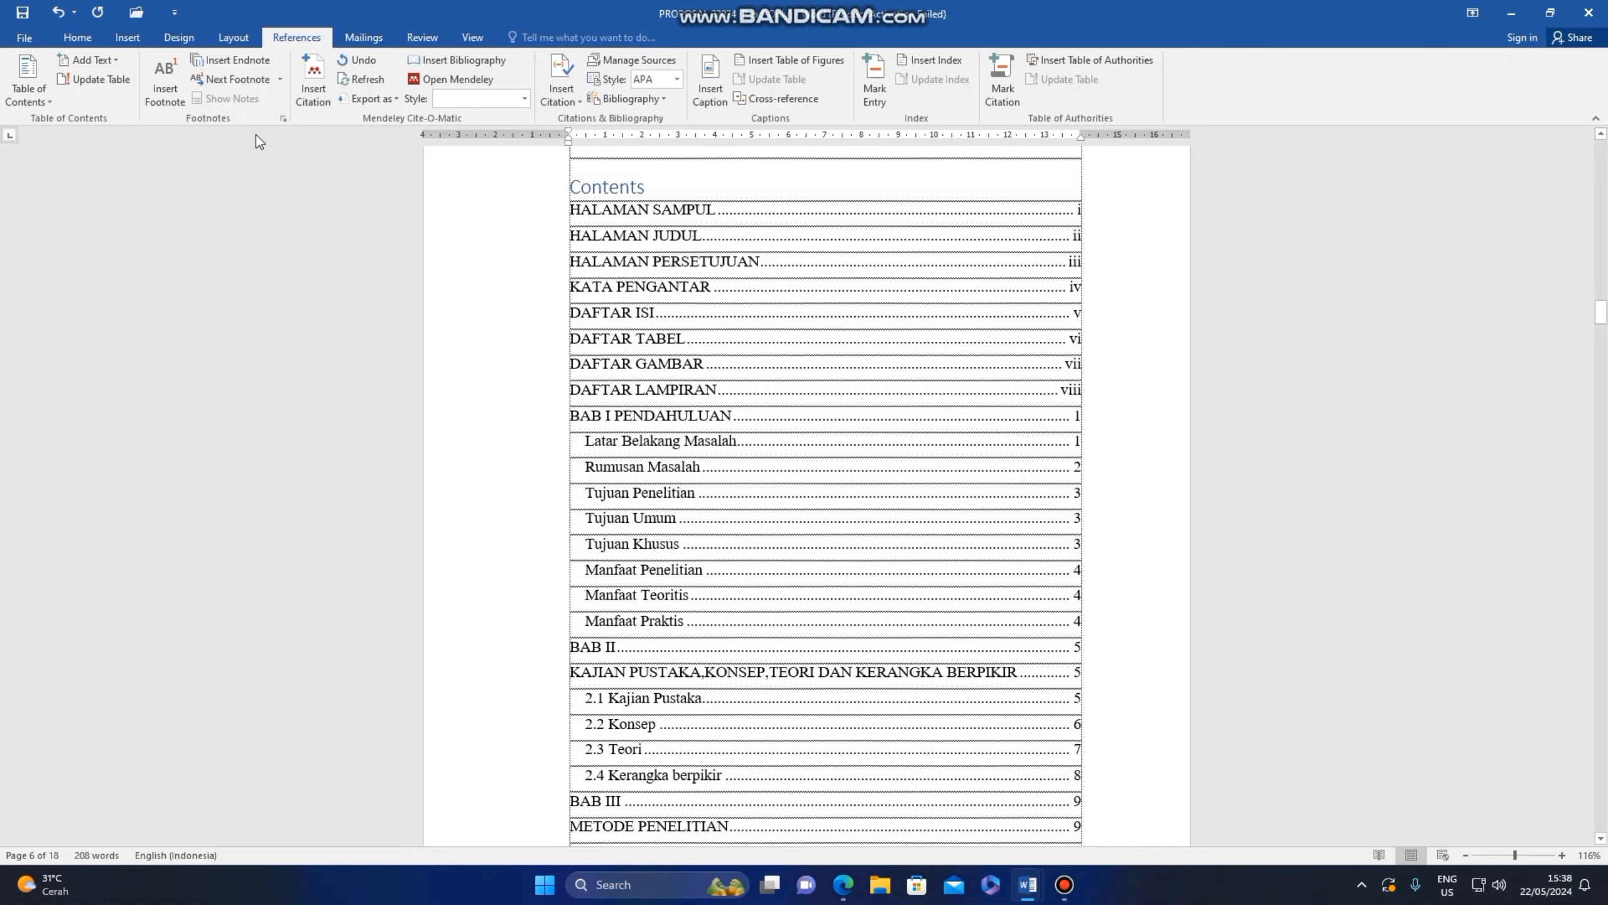
pyautogui.click(424, 37)
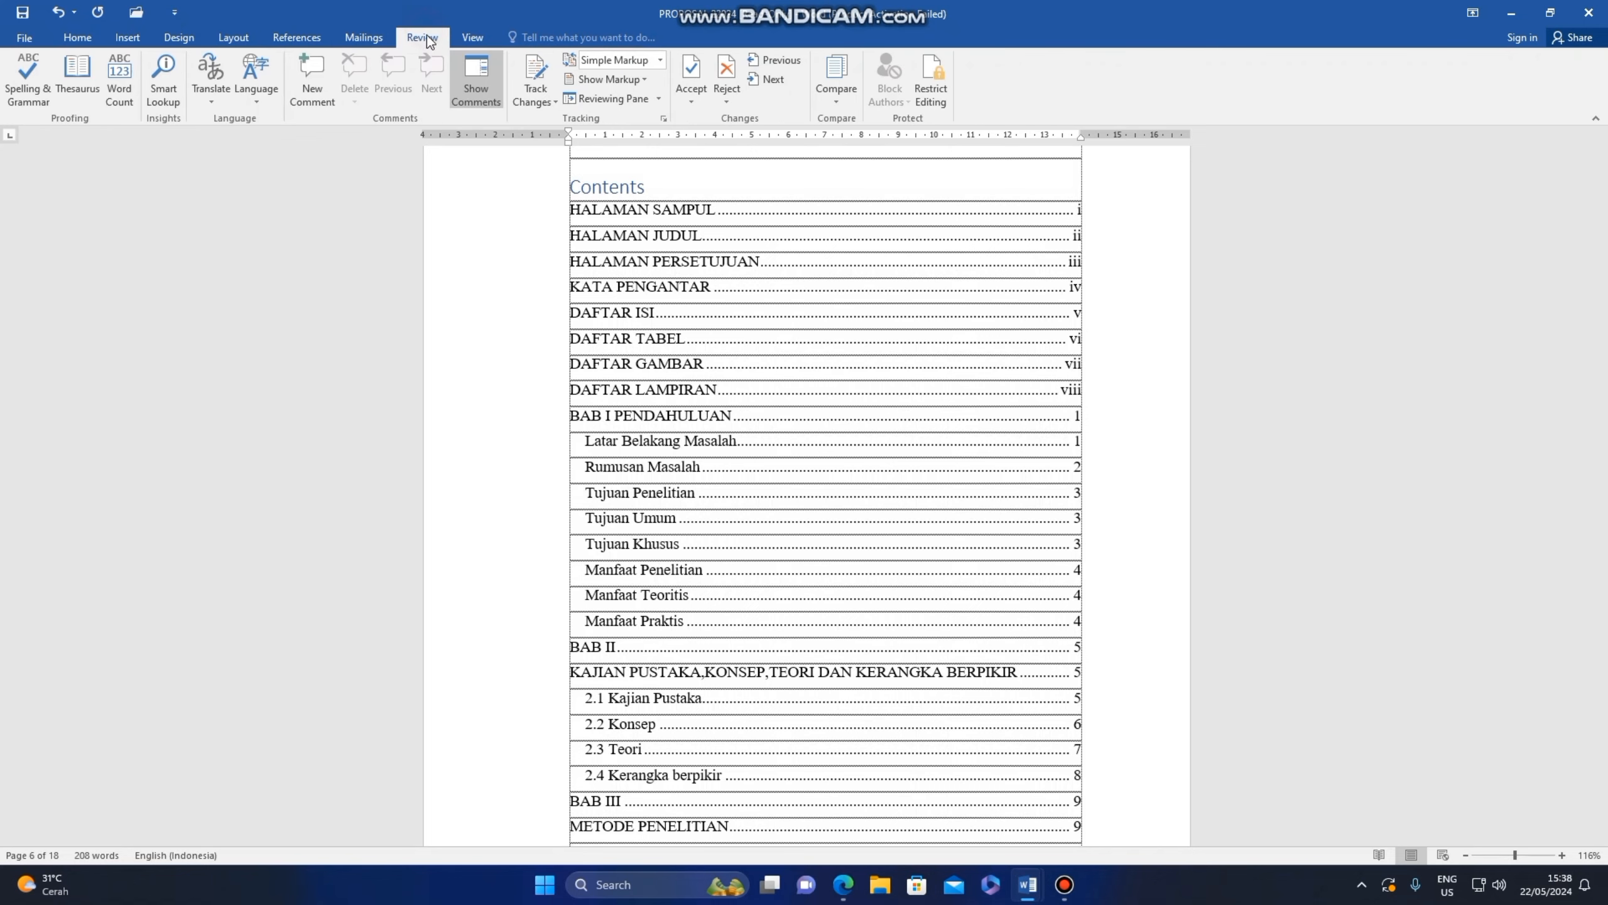
pyautogui.click(465, 37)
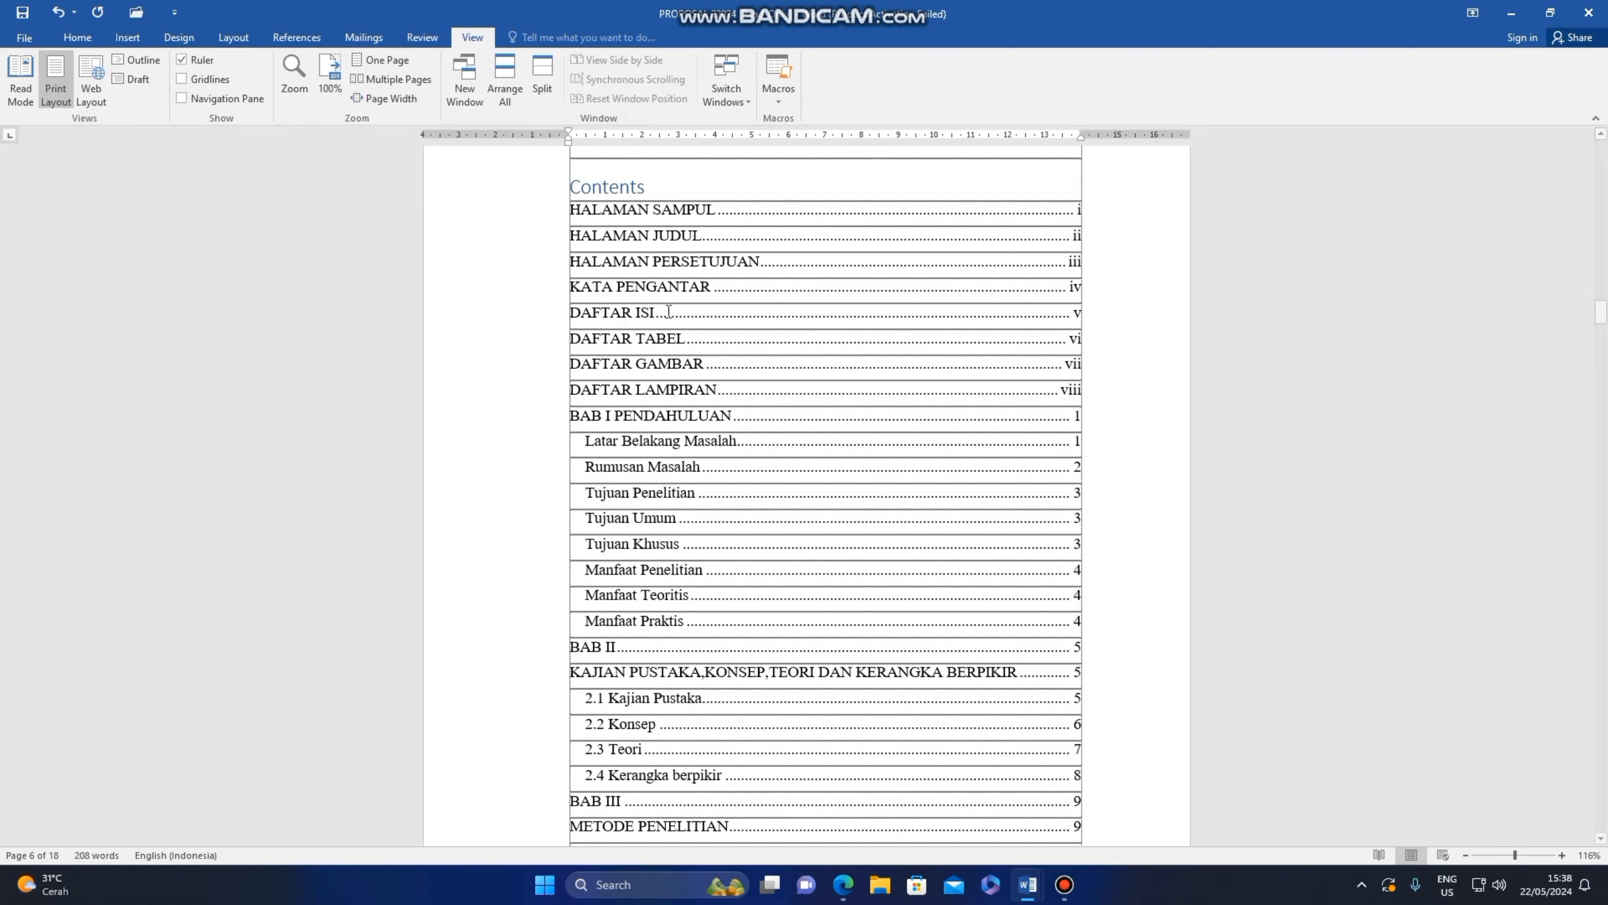
pyautogui.click(182, 100)
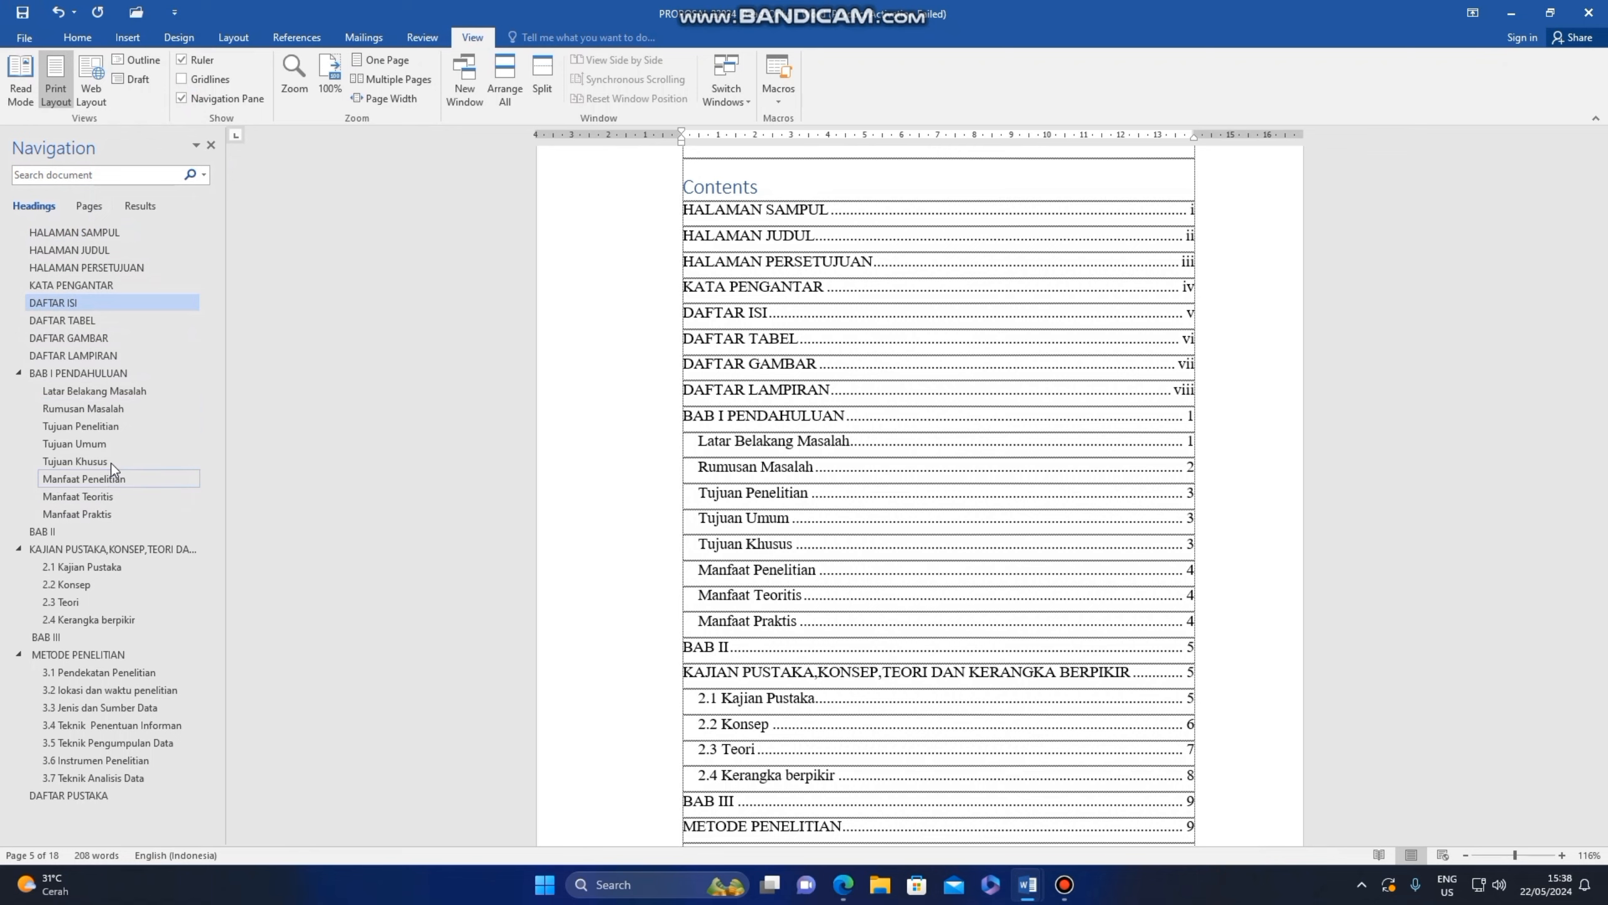
# Step: Test the heading navigation by jumping to DAFTAR LAMPIRAN, BAB I PENDAHULUAN, Tujuan Umum, 2.3 Teori, DAFTAR TABEL and HALAMAN SAMPUL
pyautogui.click(94, 358)
pyautogui.click(94, 373)
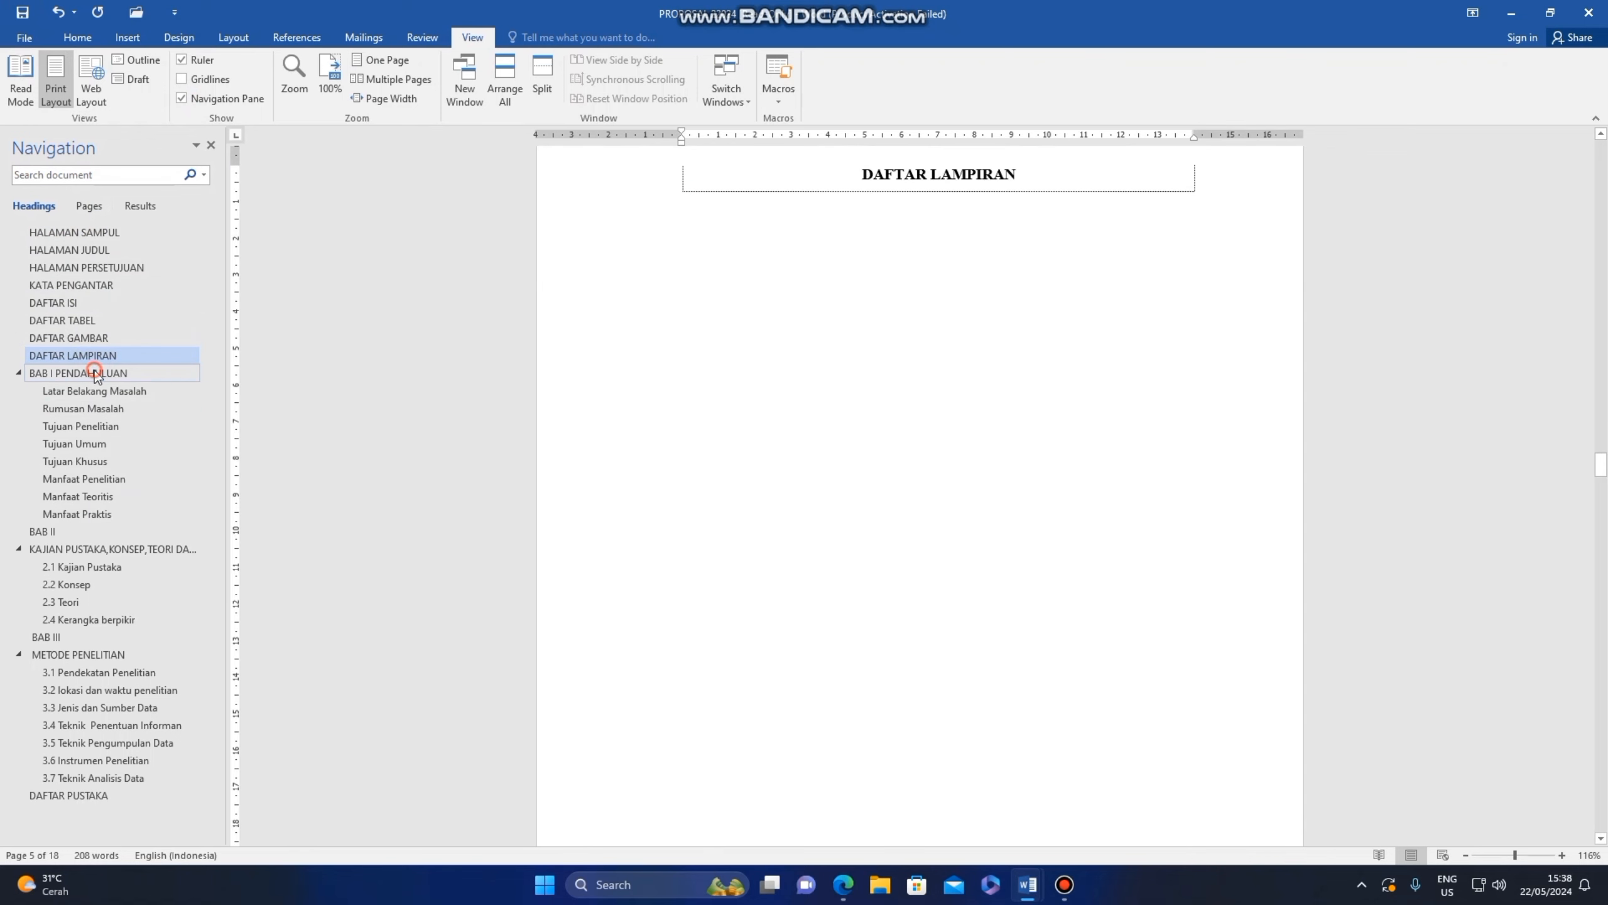
pyautogui.click(102, 416)
pyautogui.click(93, 446)
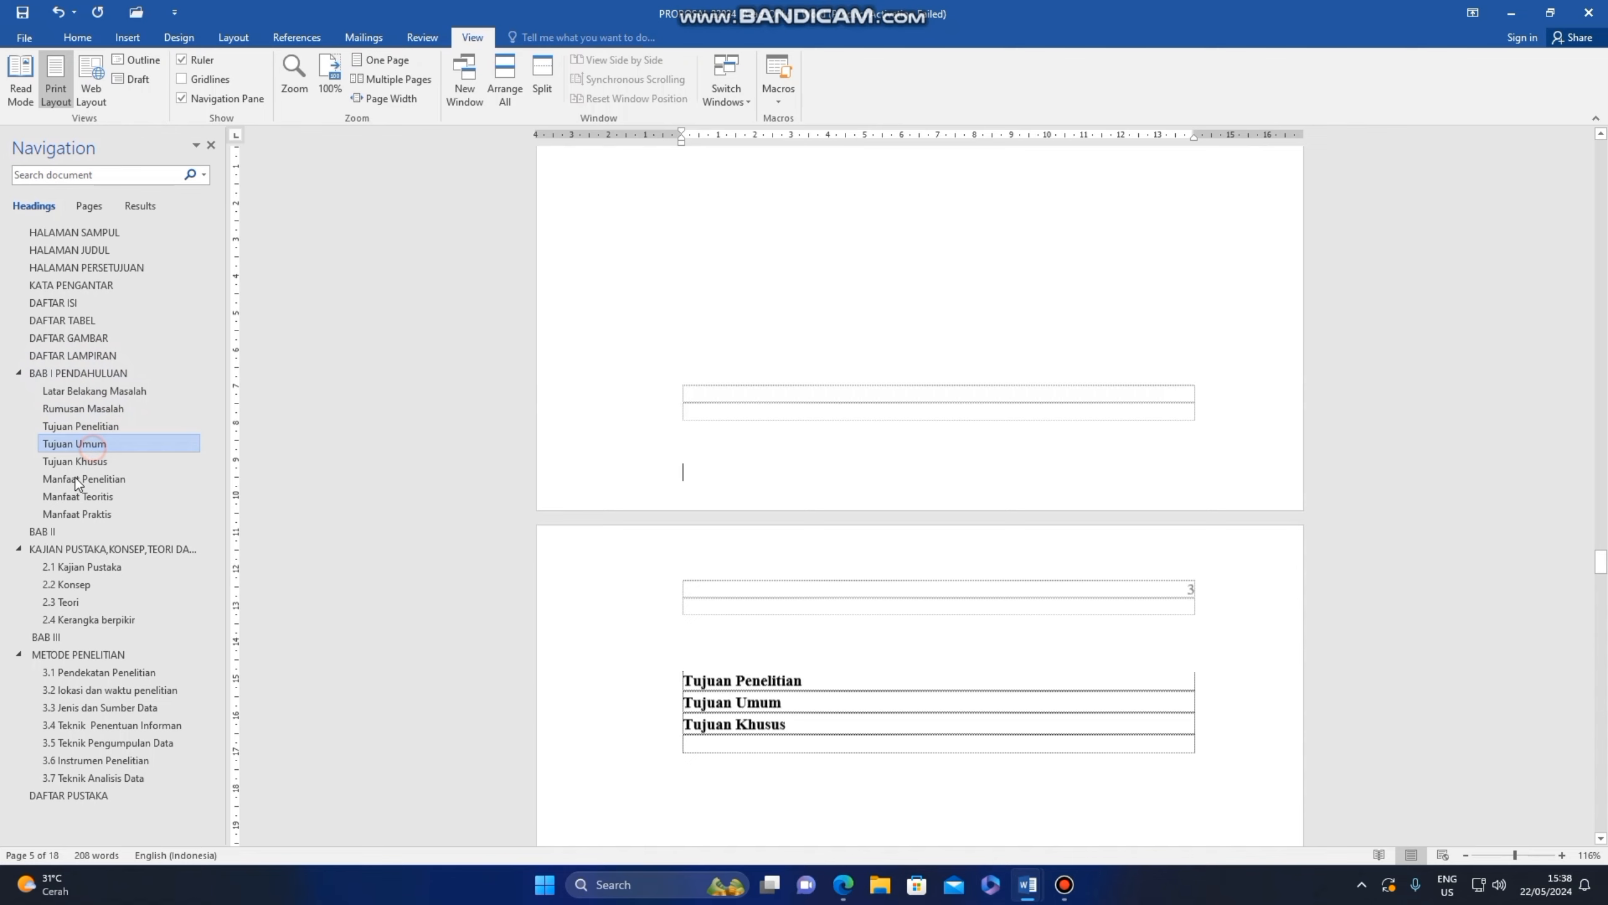
pyautogui.click(90, 602)
pyautogui.click(84, 318)
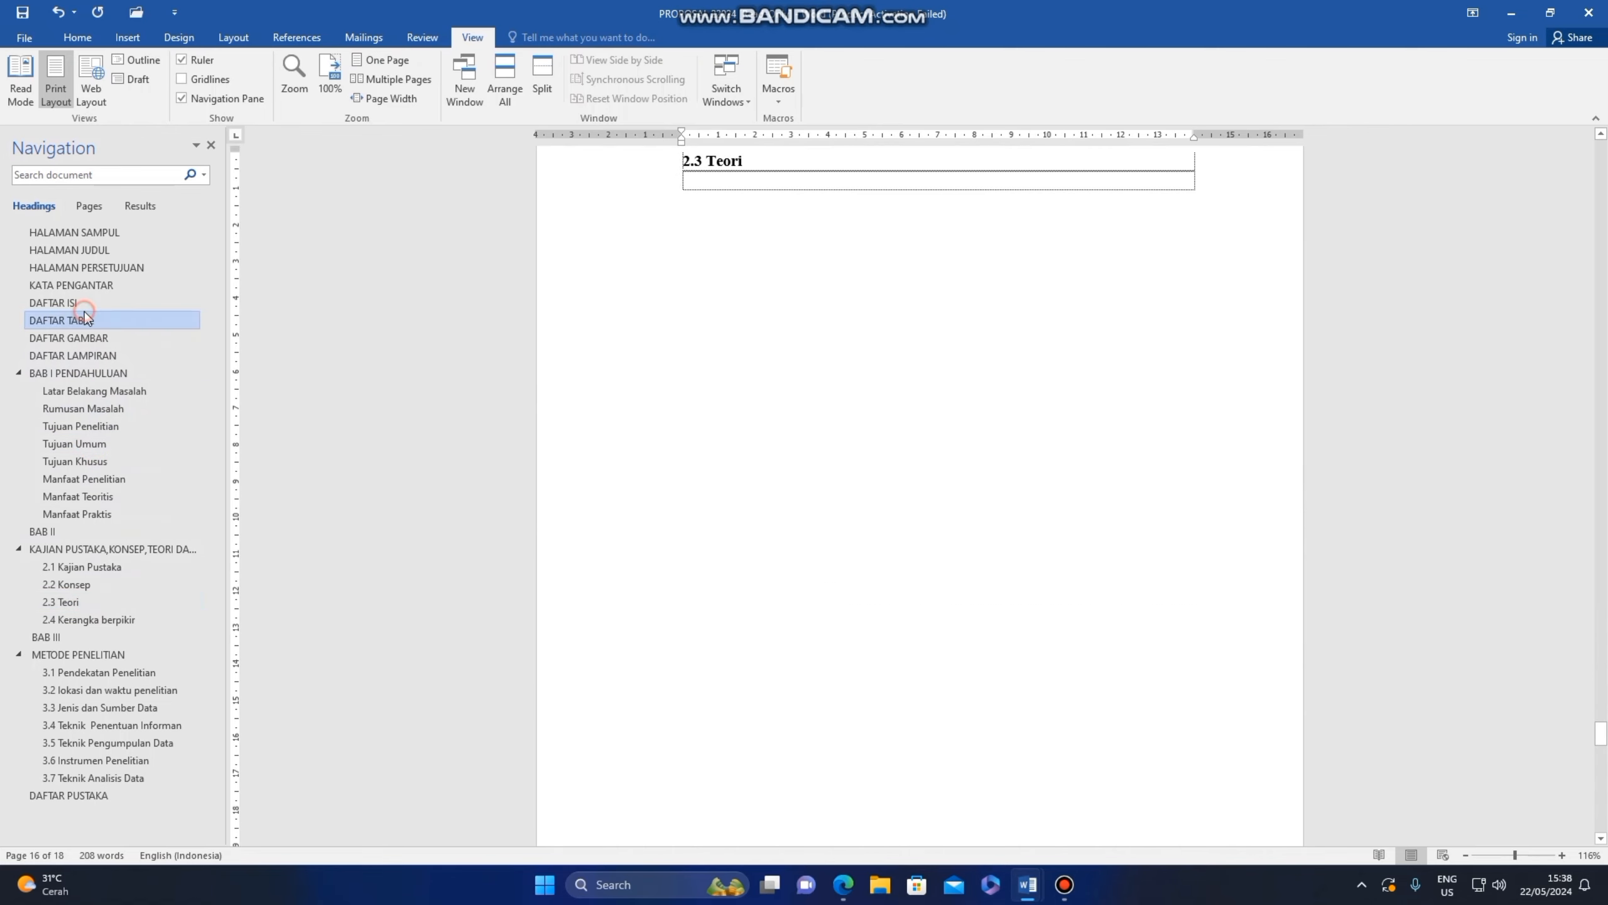
pyautogui.click(96, 230)
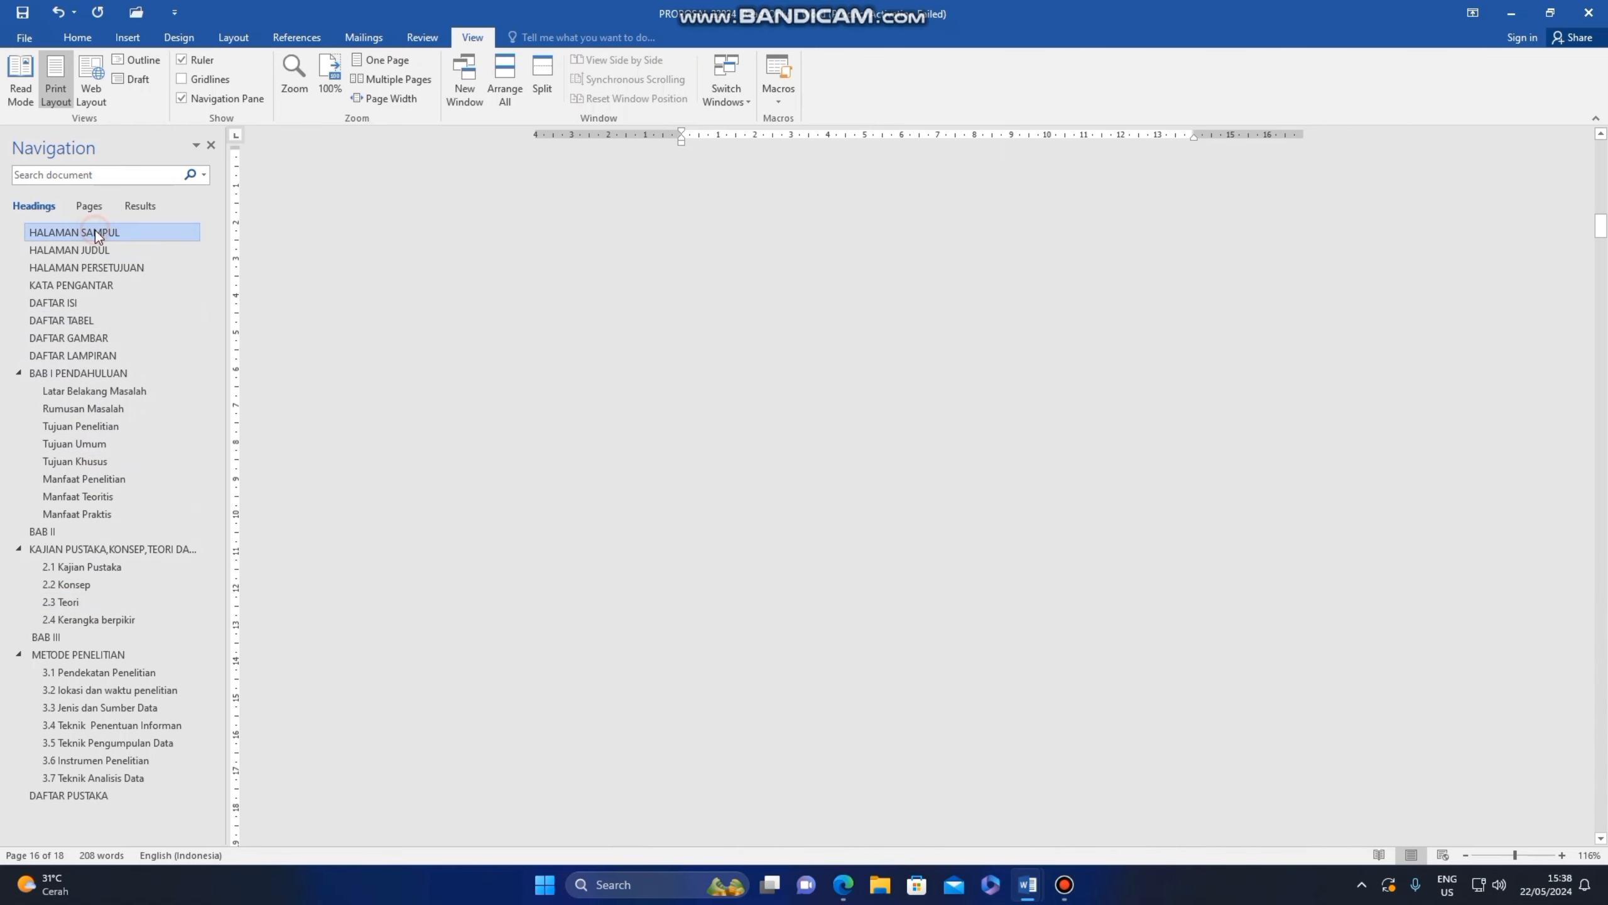